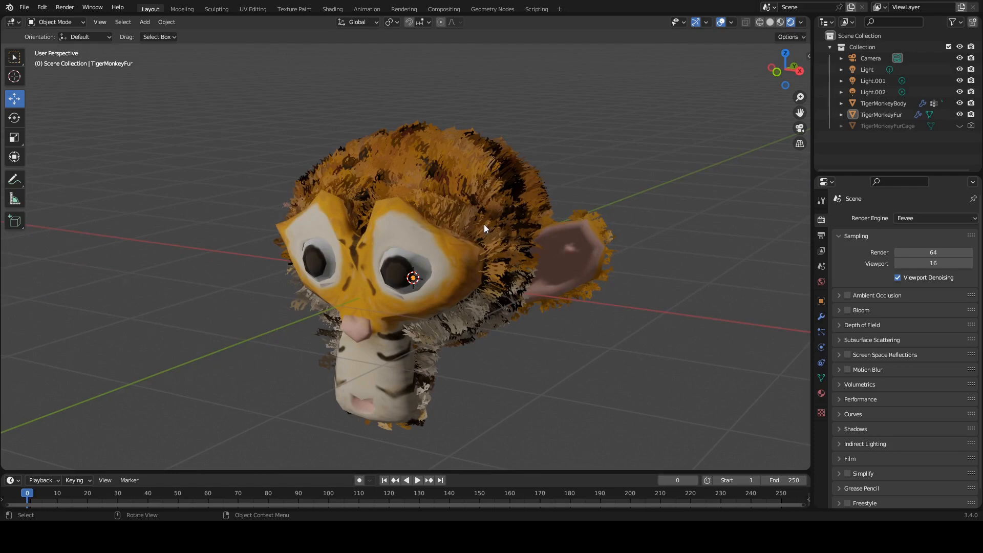
# Inspect the monkey head's fur from several angles and show it in solid shading
pyautogui.moveTo(506, 228); pyautogui.dragTo(467, 265, button='middle')
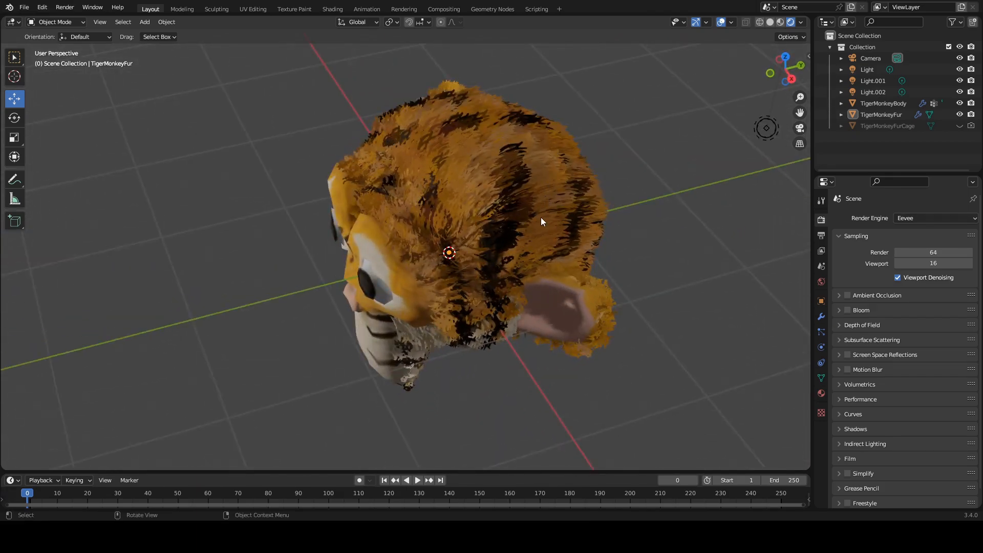
pyautogui.click(769, 22)
pyautogui.moveTo(609, 204)
pyautogui.mouseDown(button='middle')
pyautogui.moveTo(510, 174)
pyautogui.moveTo(434, 189)
pyautogui.moveTo(480, 158)
pyautogui.moveTo(581, 161)
pyautogui.mouseUp(button='middle')
# Examine the FurCardsWithCage geometry node network in the Geometry Nodes workspace
pyautogui.click(495, 11)
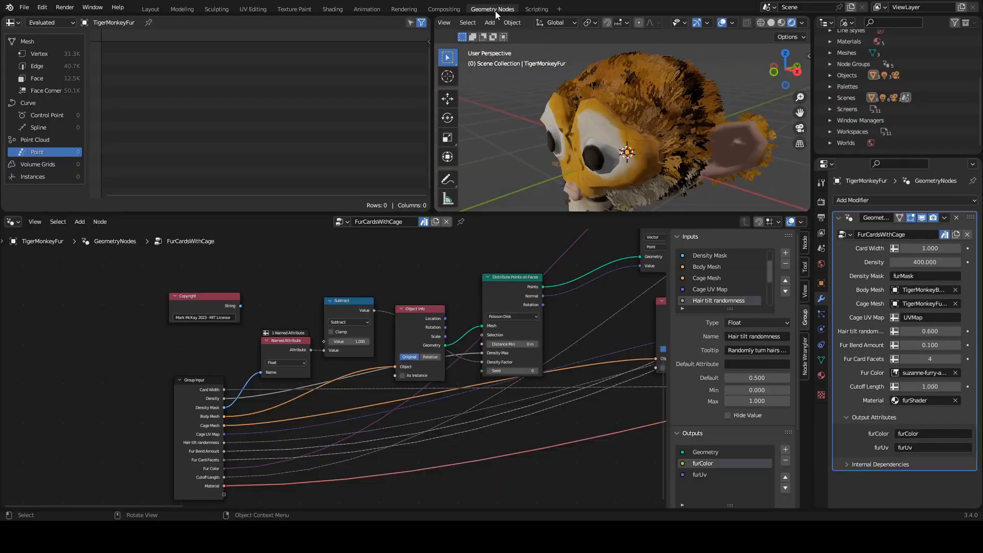
pyautogui.moveTo(569, 265); pyautogui.dragTo(363, 342, button='middle')
pyautogui.scroll(-4, 365, 341)
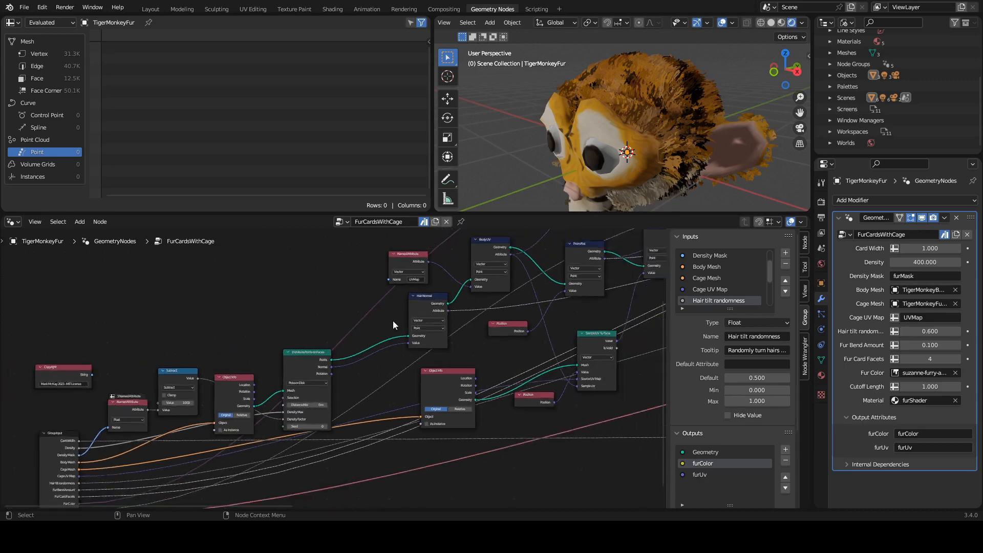
pyautogui.moveTo(600, 307); pyautogui.dragTo(279, 407, button='middle')
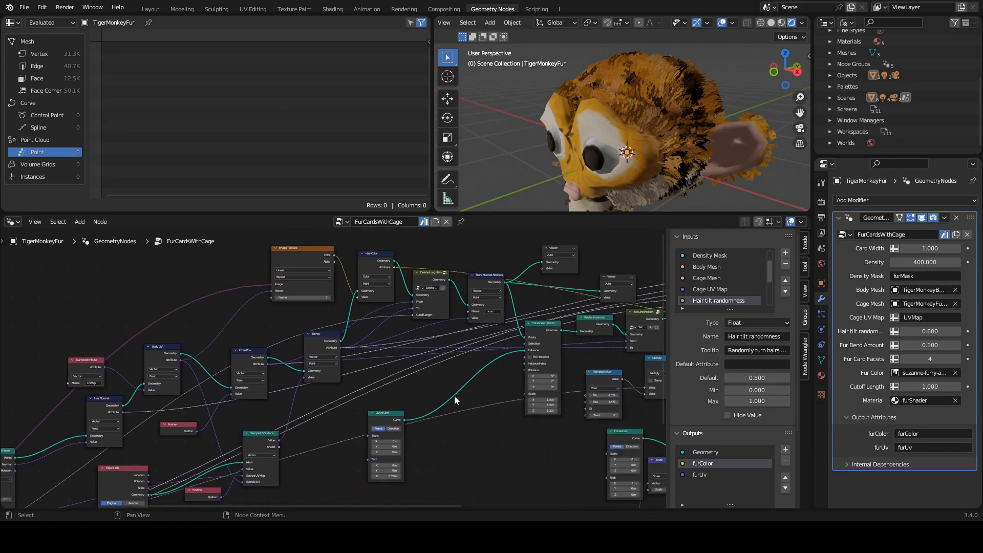
pyautogui.moveTo(483, 405); pyautogui.dragTo(313, 372, button='middle')
pyautogui.moveTo(604, 358); pyautogui.dragTo(454, 350, button='middle')
pyautogui.moveTo(514, 341); pyautogui.dragTo(486, 364, button='middle')
pyautogui.moveTo(306, 386); pyautogui.dragTo(419, 371, button='middle')
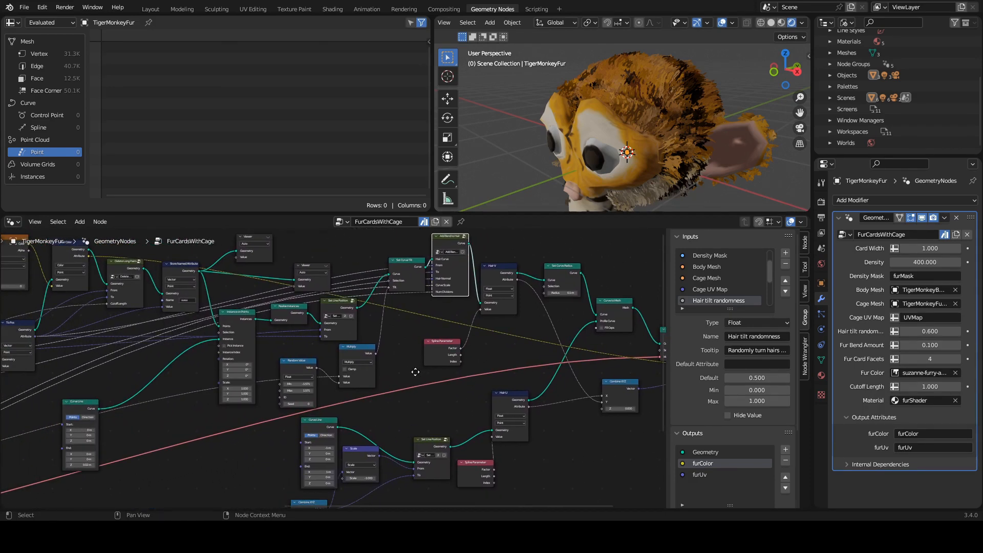
pyautogui.moveTo(177, 385); pyautogui.dragTo(433, 380, button='middle')
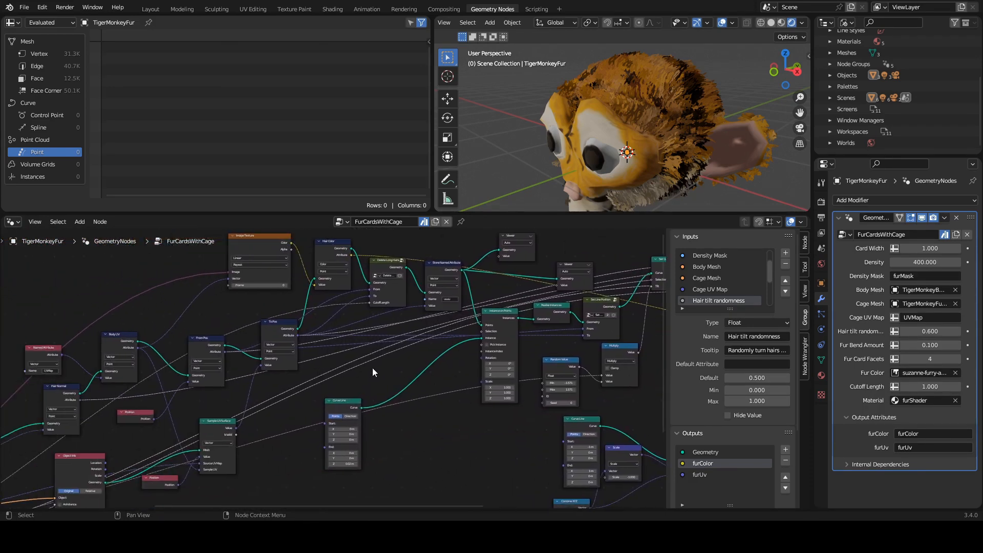
pyautogui.moveTo(373, 372); pyautogui.dragTo(566, 339, button='middle')
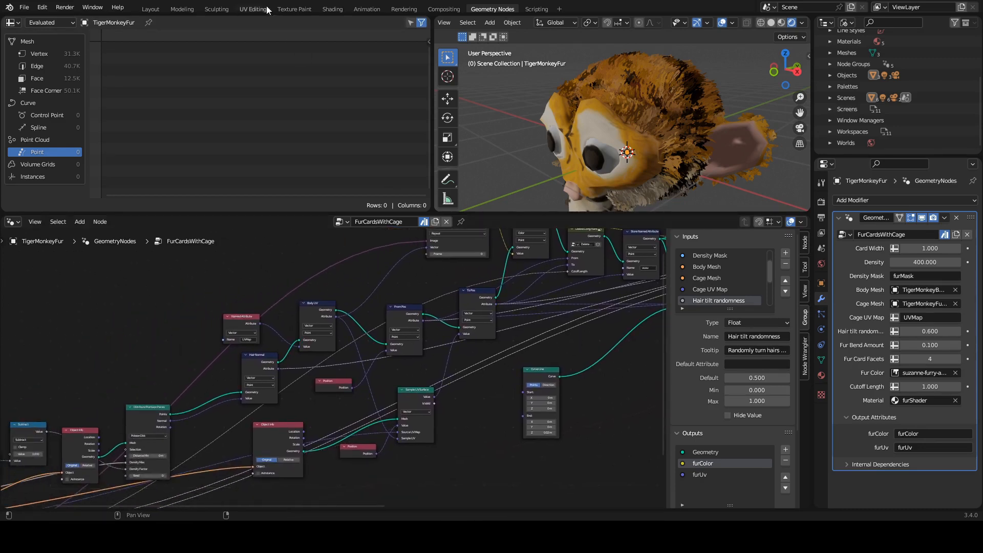
# Return to the Layout workspace, view the solid-shaded fur cards from the front, and restore rendered shading
pyautogui.click(150, 9)
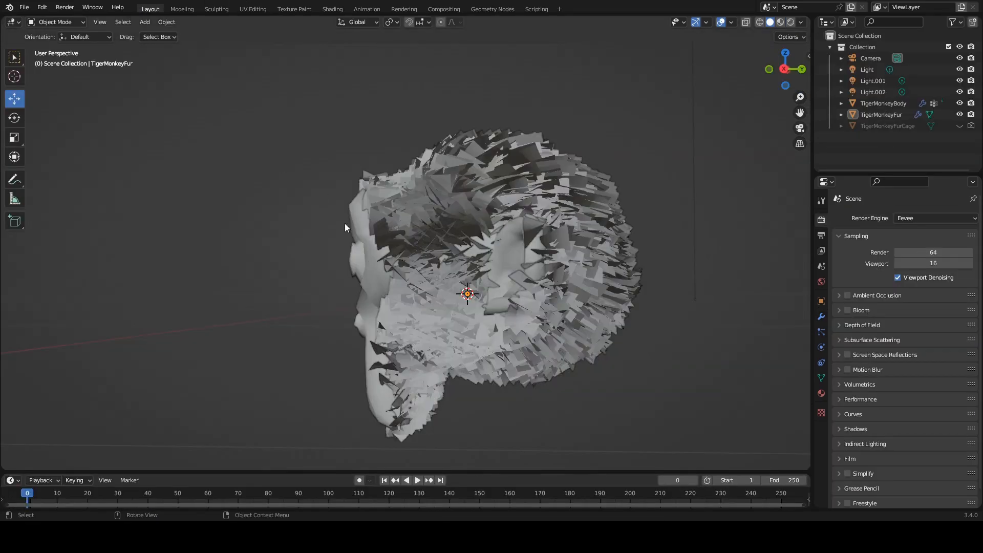
pyautogui.moveTo(345, 224); pyautogui.dragTo(434, 242, button='middle')
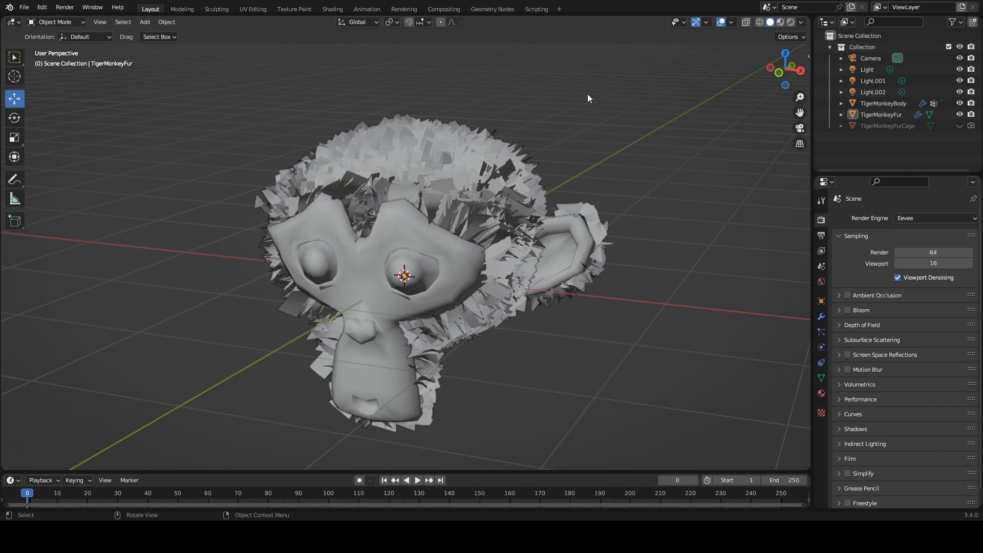
pyautogui.click(789, 23)
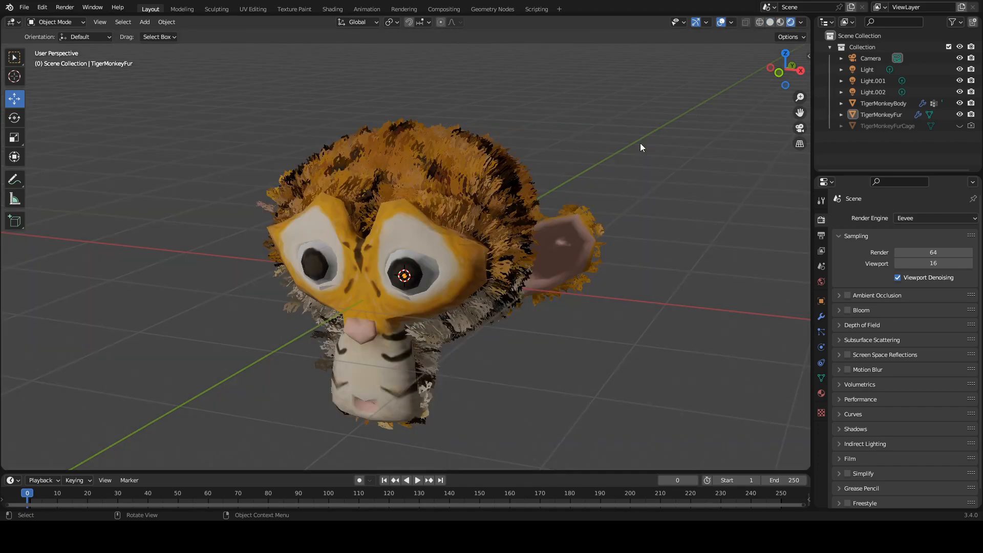
# Select the TigerMonkeyFur object and review the settings of its FurCardsWithCage geometry nodes modifier
pyautogui.moveTo(557, 206); pyautogui.dragTo(558, 228, button='middle')
pyautogui.click(534, 189)
pyautogui.click(821, 317)
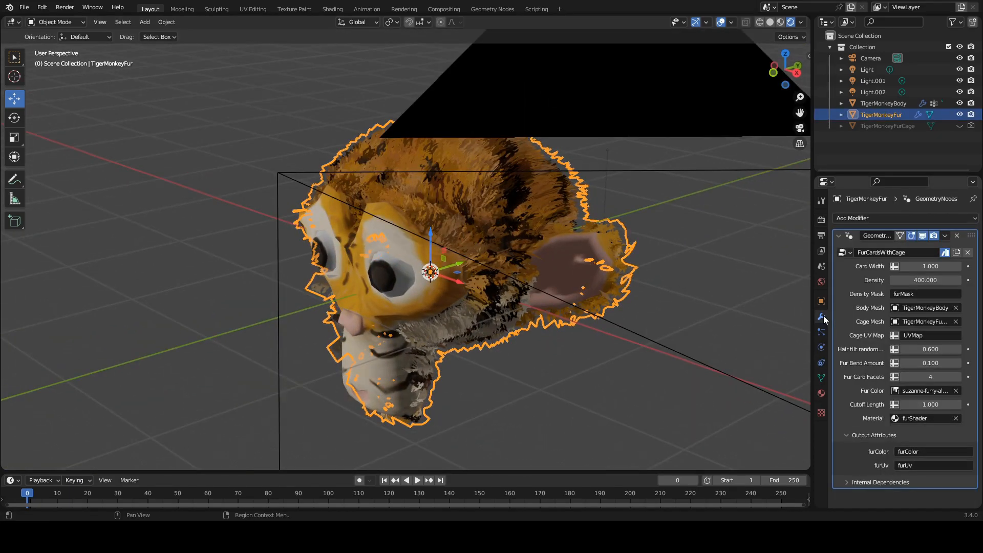
pyautogui.scroll(4, 614, 312)
pyautogui.scroll(-2, 665, 302)
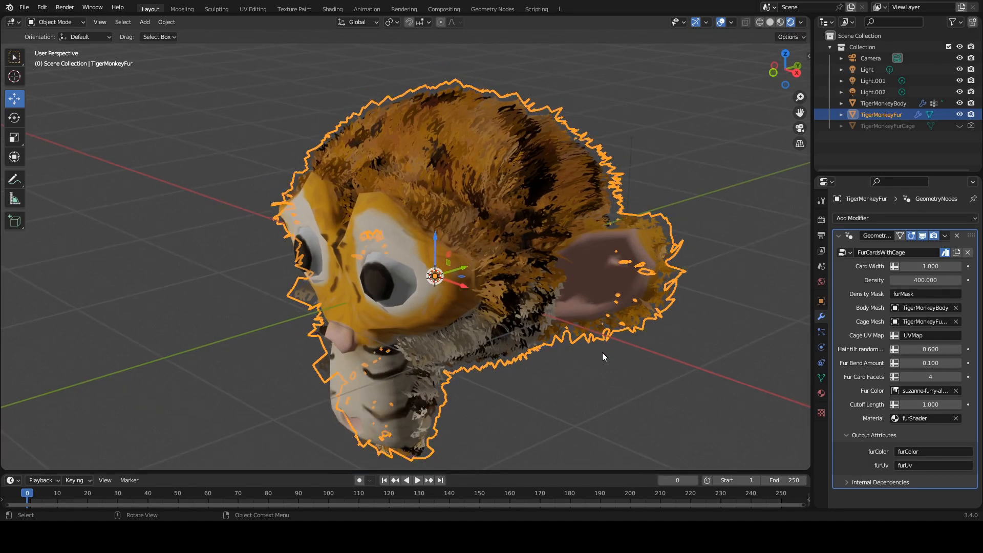
pyautogui.moveTo(559, 371)
pyautogui.mouseDown(button='middle')
pyautogui.moveTo(550, 373)
pyautogui.moveTo(576, 371)
pyautogui.mouseUp(button='middle')
pyautogui.click(575, 370)
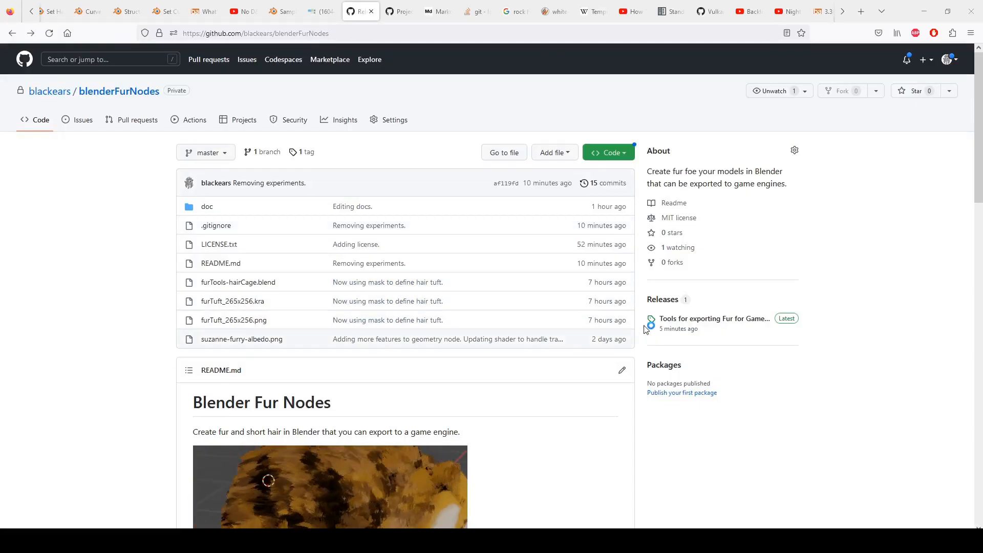
# View the releases of the blenderFurNodes repository on GitHub, and switch back to Blender
pyautogui.click(665, 300)
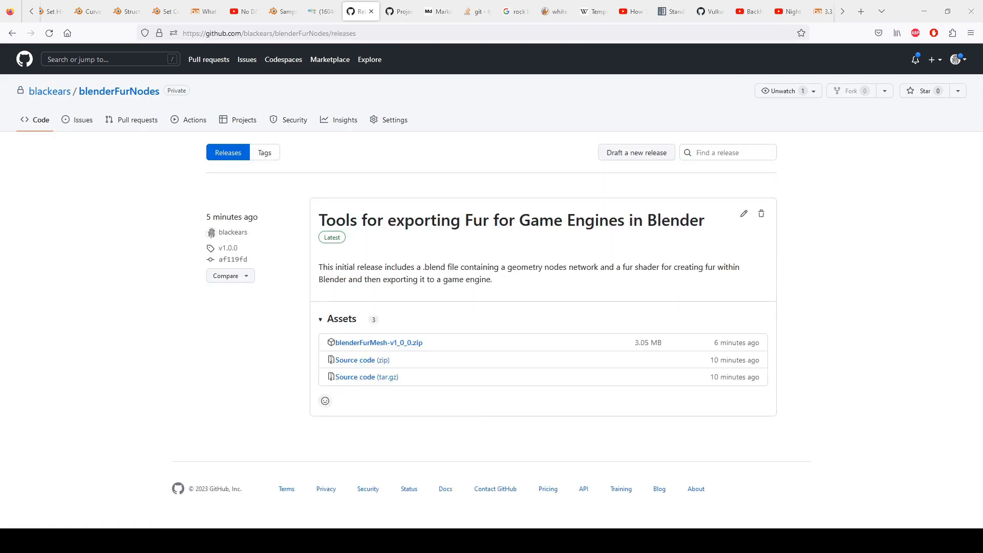
pyautogui.moveTo(413, 541)
pyautogui.click(346, 497)
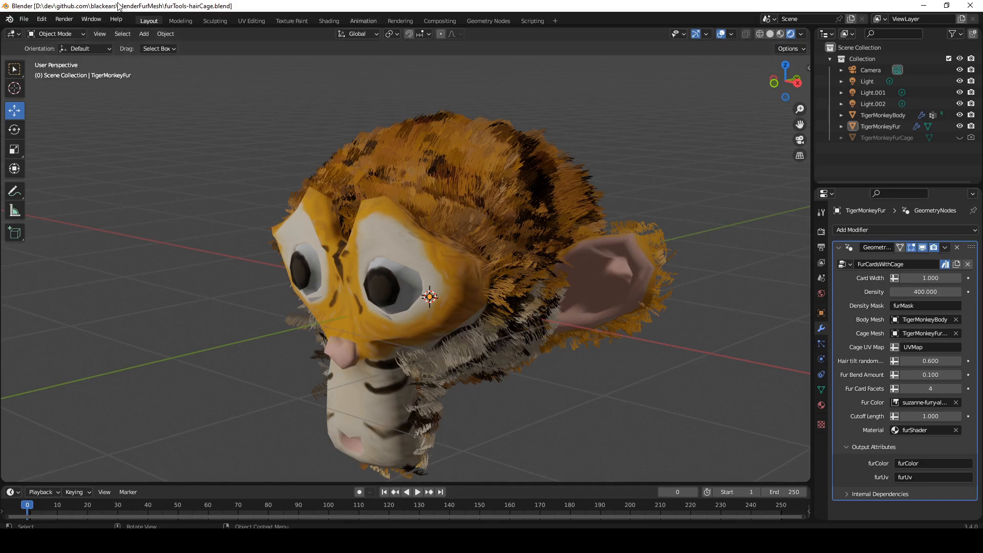
# Check the name and path of the Fur Tools asset library in the File Paths preferences, and close the preferences
pyautogui.click(42, 19)
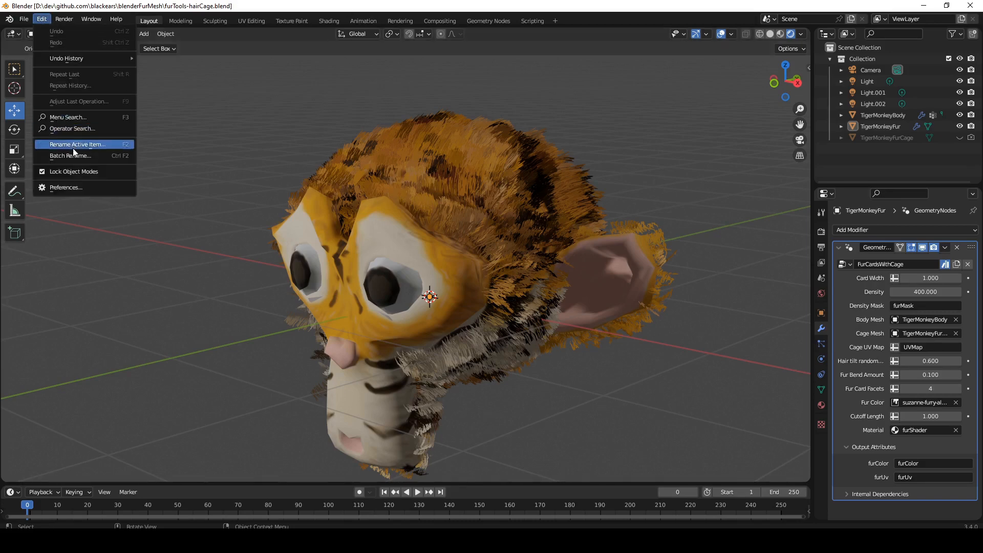
pyautogui.click(89, 186)
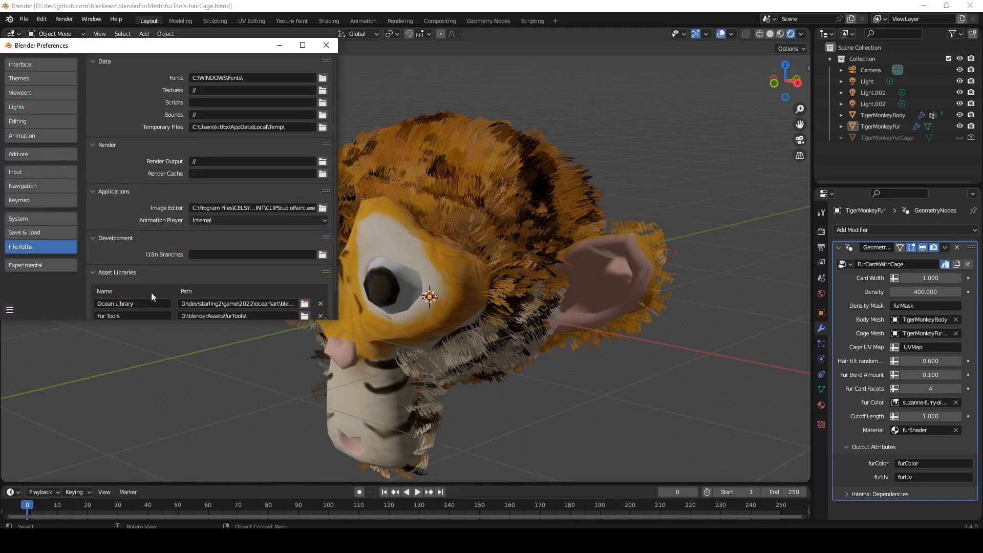
pyautogui.click(32, 234)
pyautogui.click(33, 246)
pyautogui.scroll(-1, 168, 237)
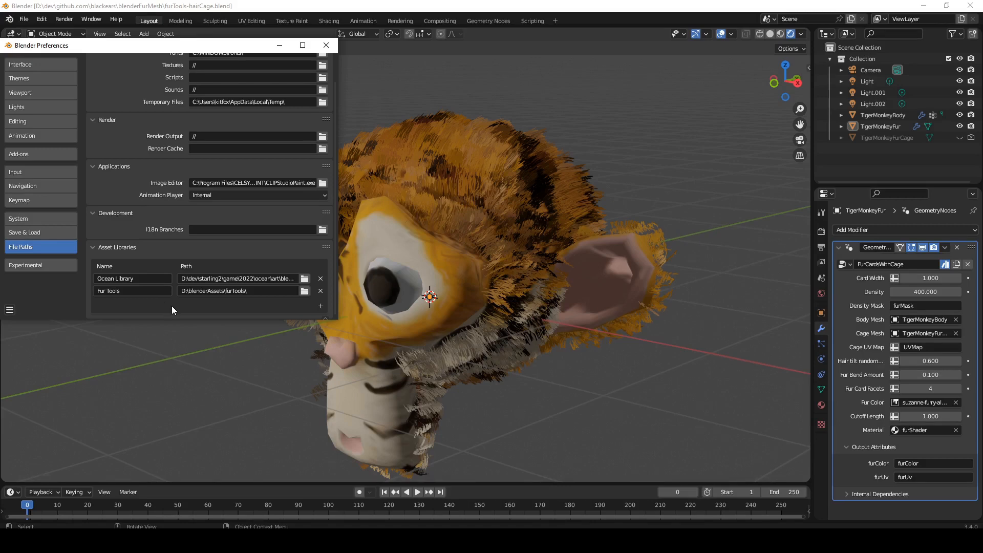
pyautogui.click(257, 290)
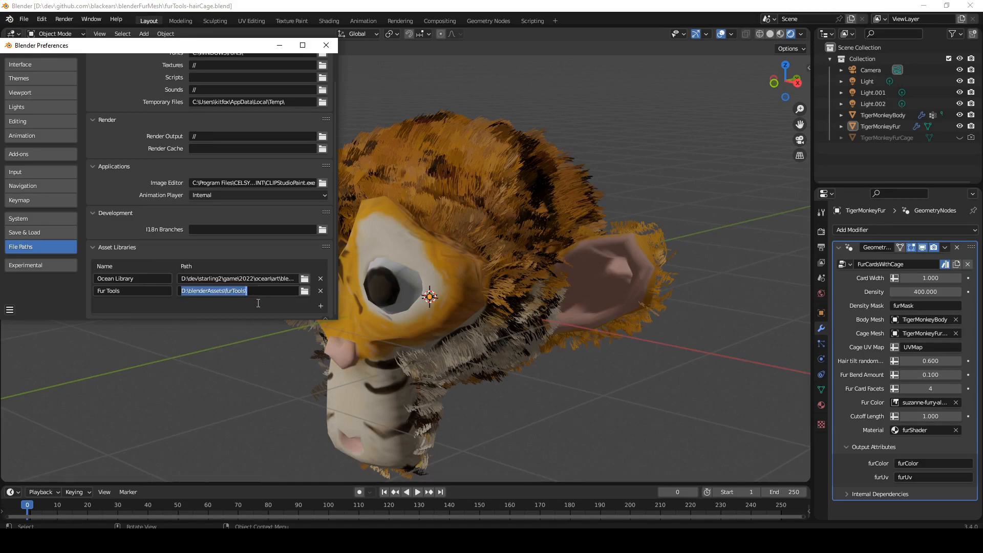
pyautogui.press('Return')
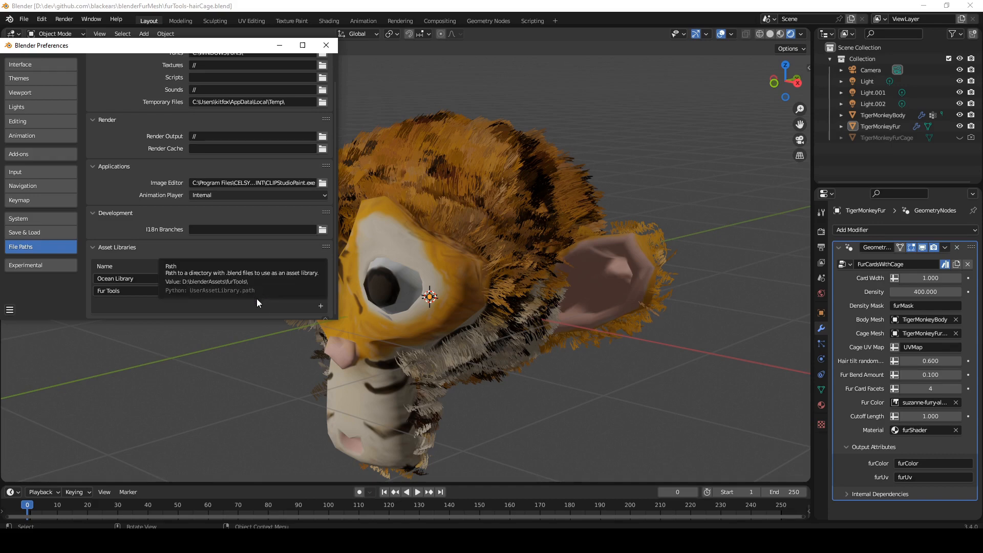
pyautogui.click(127, 290)
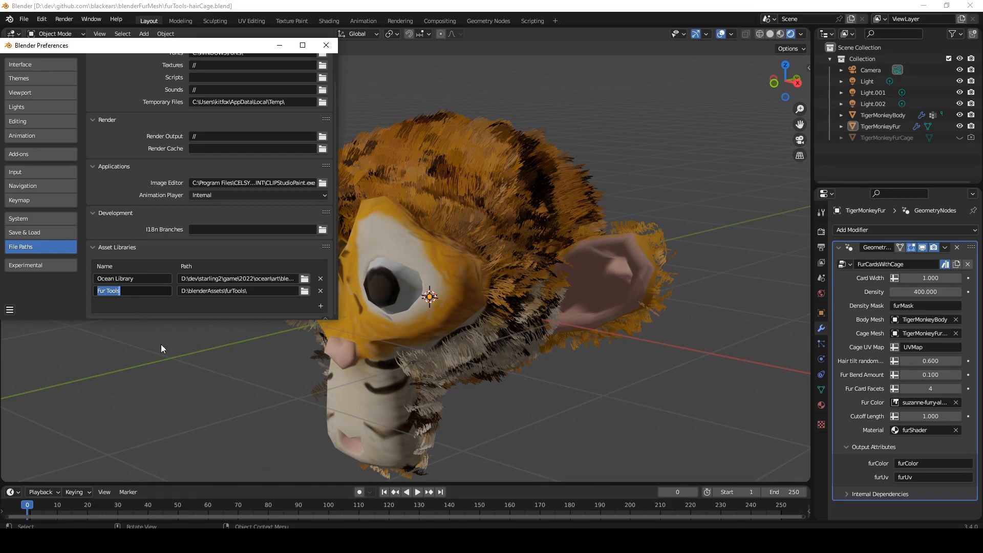
pyautogui.click(330, 47)
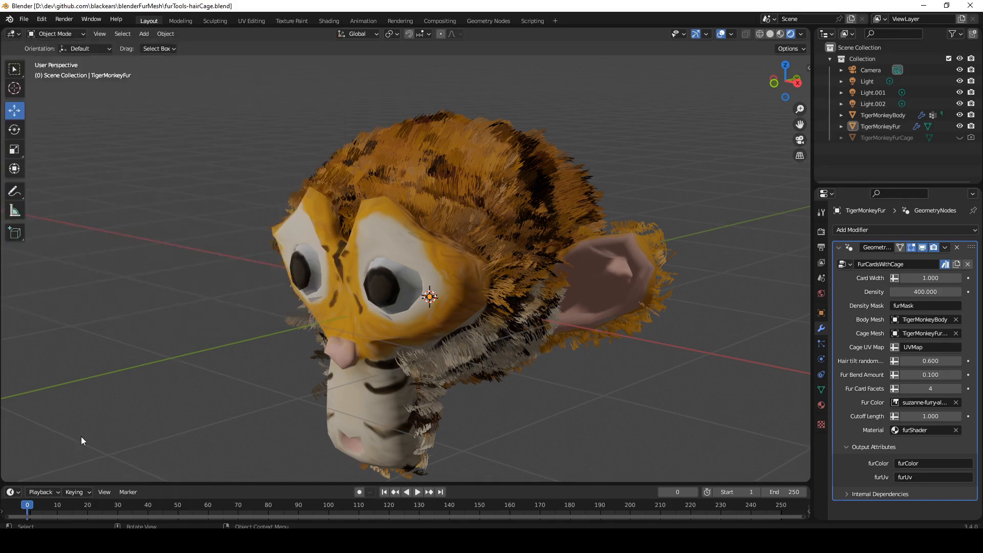
# Split the 3D viewport vertically and turn the new area into an Asset Browser
pyautogui.moveTo(3, 480); pyautogui.dragTo(255, 460)
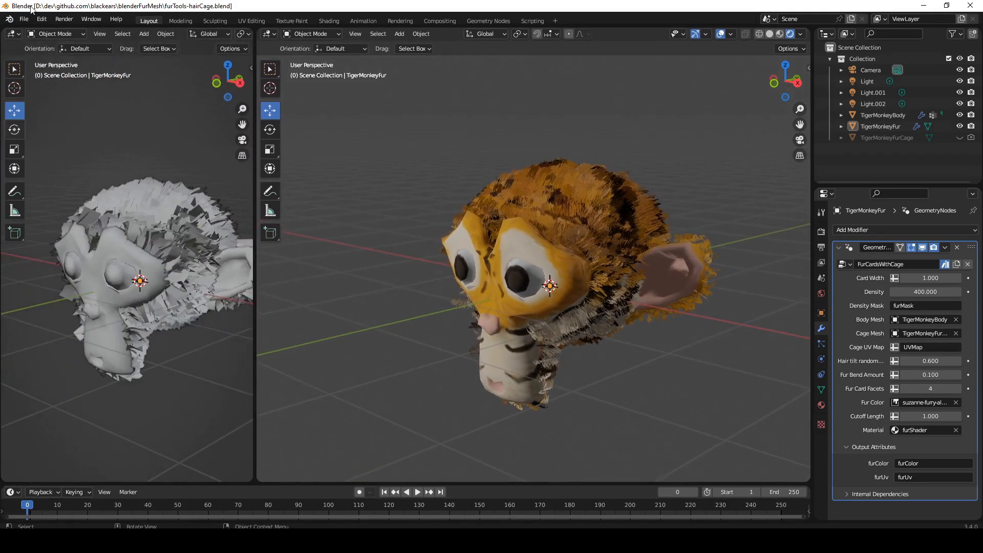
pyautogui.click(12, 34)
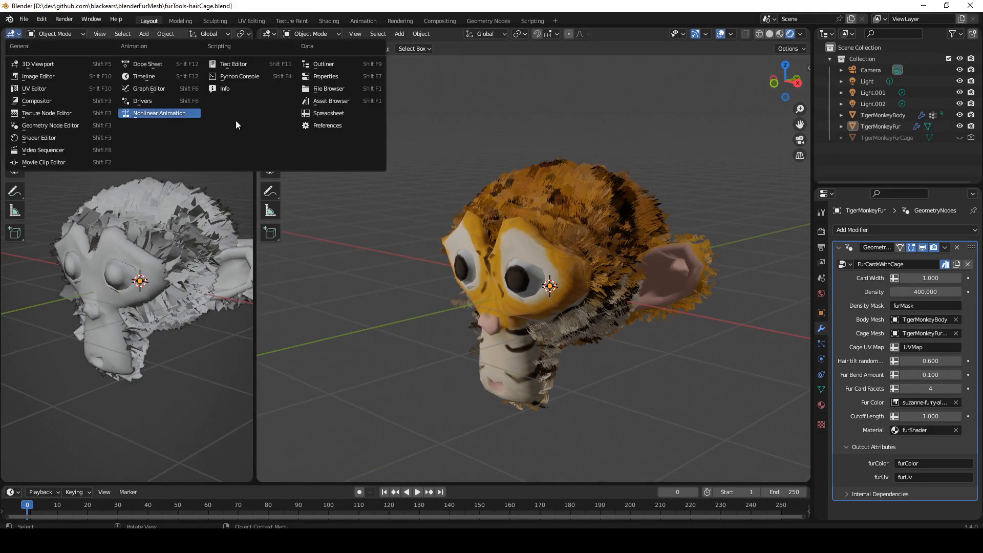
pyautogui.click(330, 100)
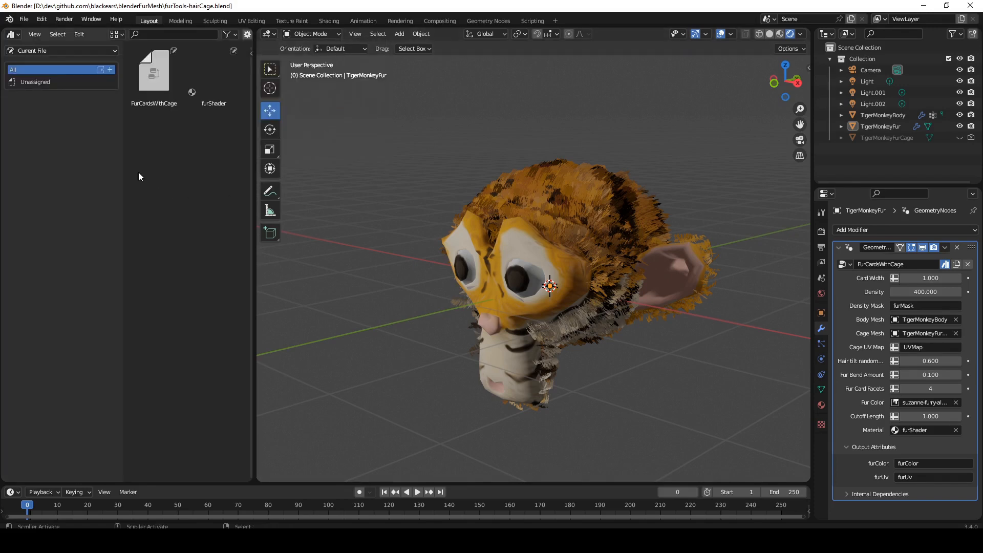
# Show the Fur Tools library in the Asset Browser and pick out its furShader and FurCardsWithCage assets
pyautogui.click(62, 50)
pyautogui.click(65, 77)
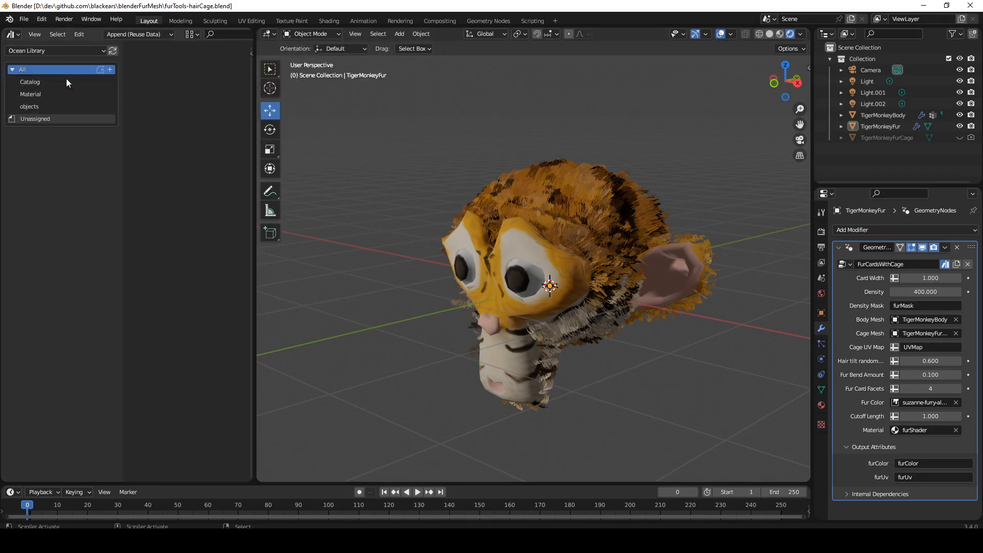
pyautogui.click(60, 50)
pyautogui.click(72, 90)
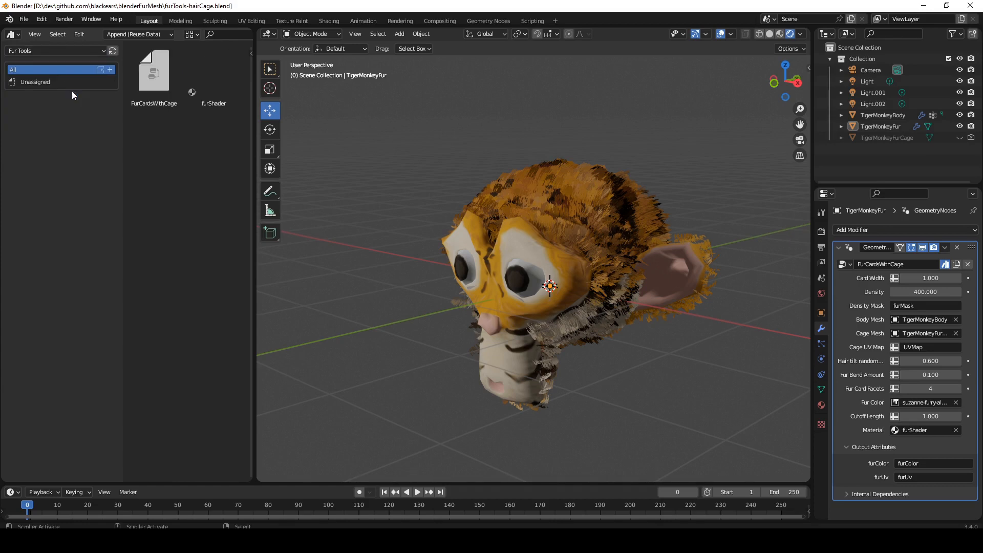
pyautogui.click(223, 82)
pyautogui.click(159, 75)
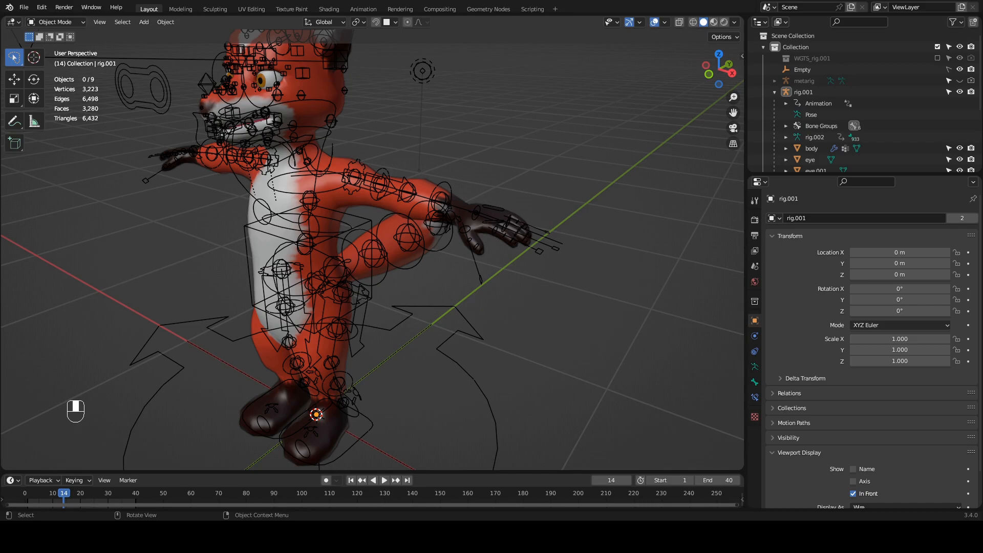
# Inspect the rigged fox character and select its body mesh
pyautogui.moveTo(337, 205); pyautogui.dragTo(542, 180, button='middle')
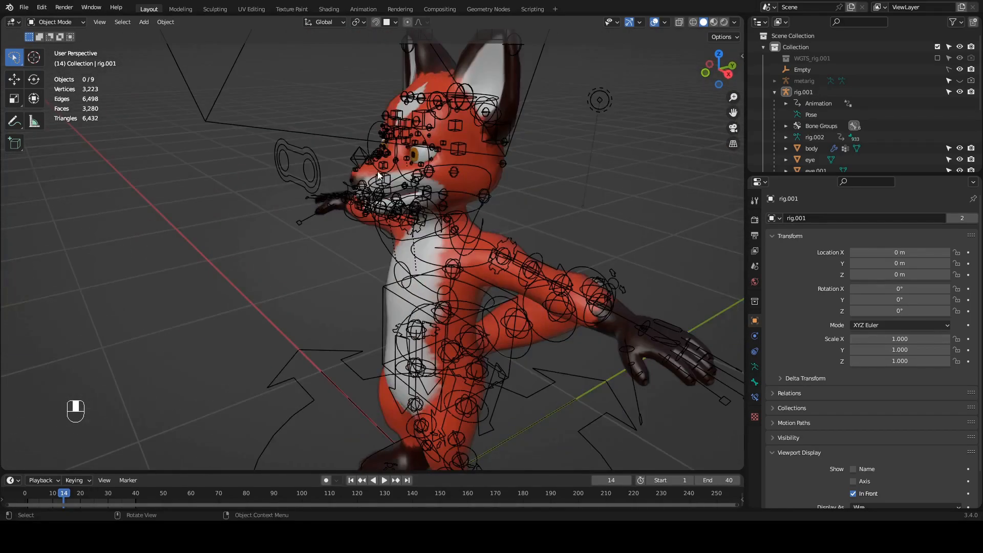
pyautogui.moveTo(382, 202); pyautogui.dragTo(419, 231, button='middle')
pyautogui.click(461, 264)
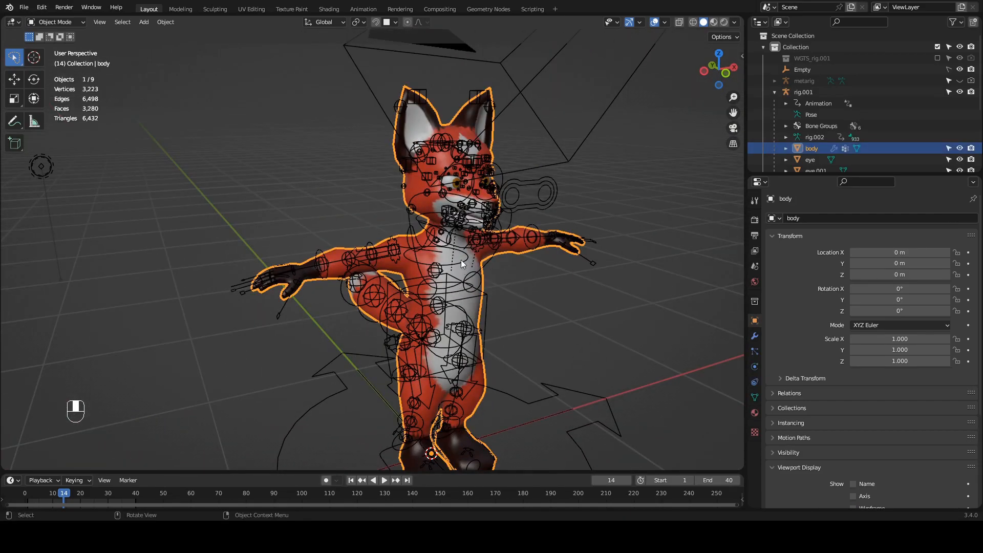
pyautogui.moveTo(466, 181); pyautogui.dragTo(373, 207, button='middle')
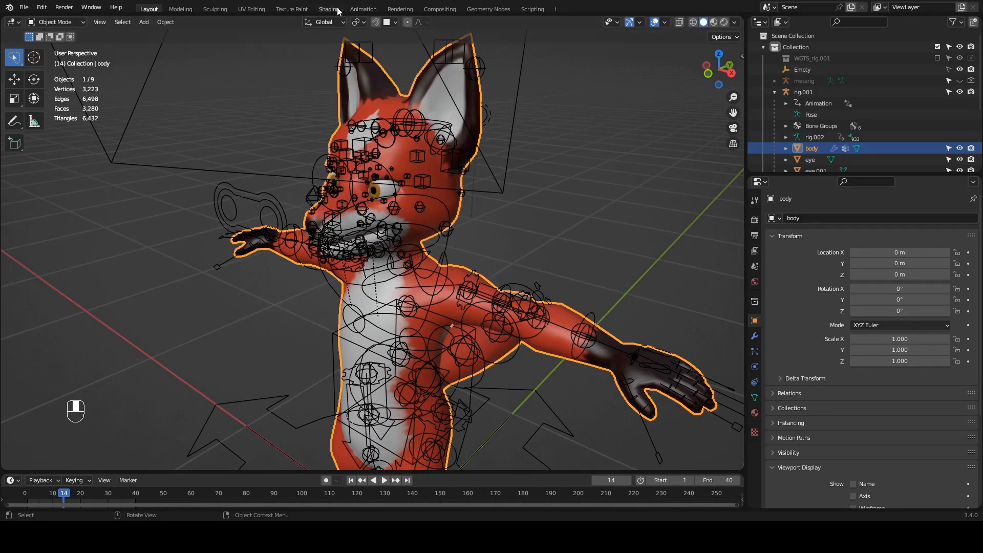
# Examine the body material's nodes in the Shading workspace, and return to the Layout workspace
pyautogui.click(324, 9)
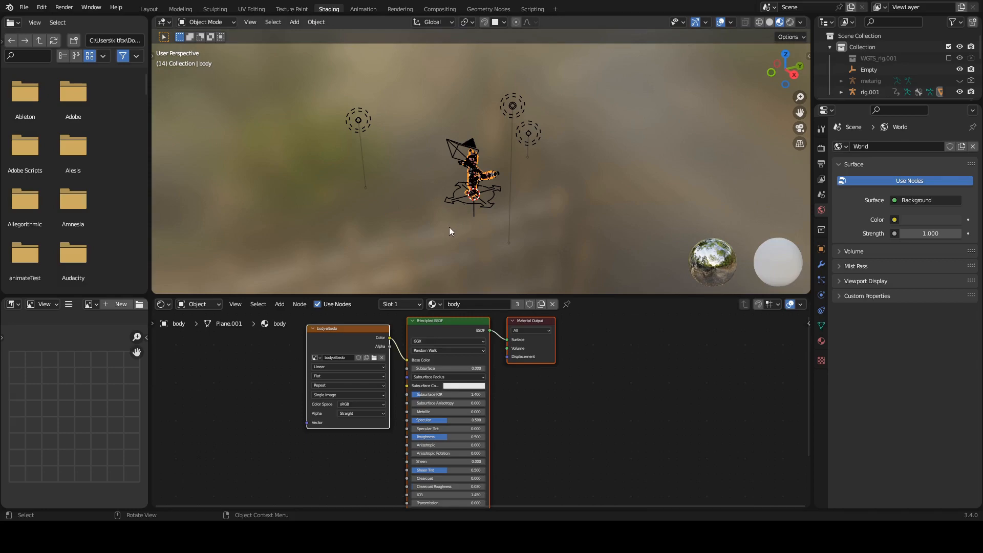
pyautogui.moveTo(457, 207)
pyautogui.keyDown('ctrl'); pyautogui.mouseDown(button='middle')
pyautogui.moveTo(417, 350)
pyautogui.moveTo(428, 411)
pyautogui.mouseUp(button='middle'); pyautogui.keyUp('ctrl')
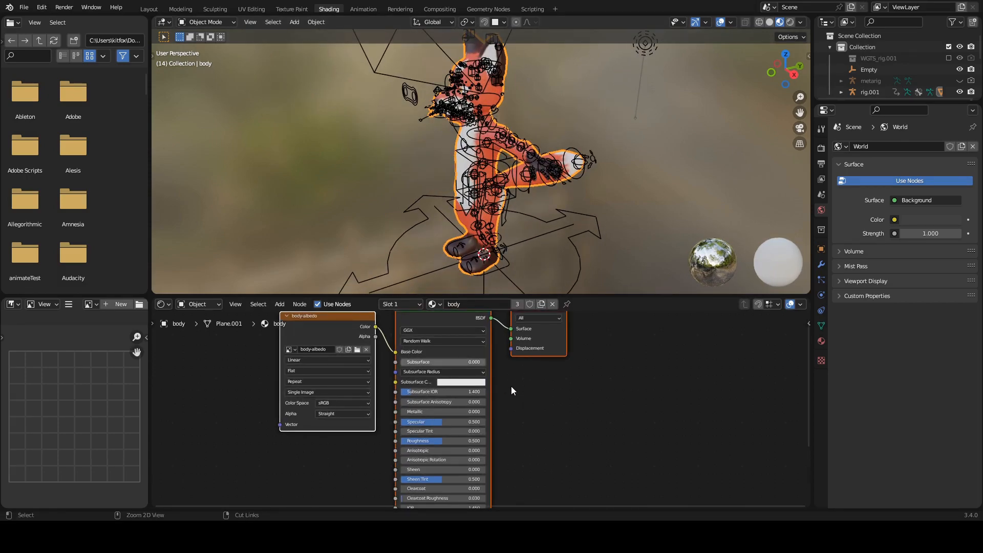
pyautogui.keyDown('ctrl'); pyautogui.moveTo(508, 382); pyautogui.dragTo(481, 388, button='middle'); pyautogui.keyUp('ctrl')
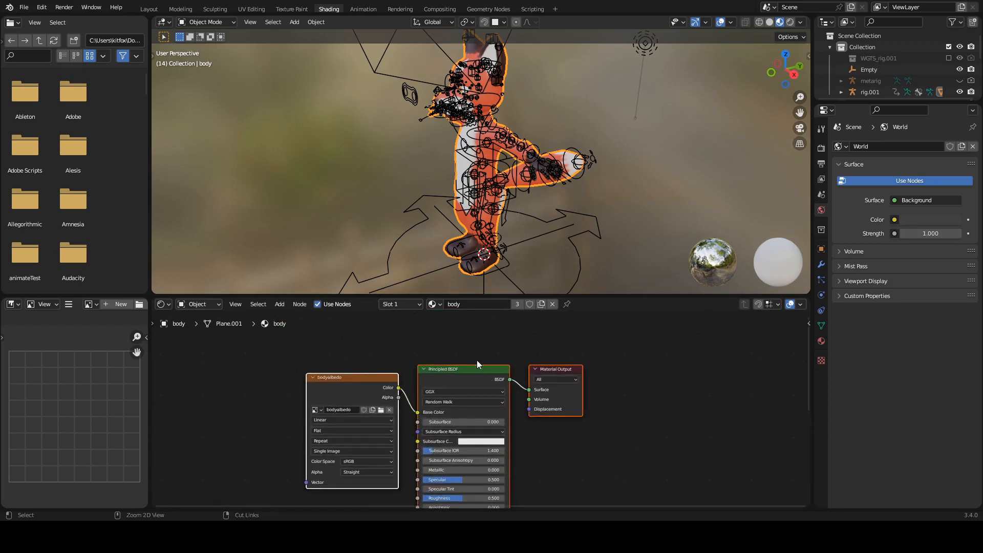
pyautogui.click(149, 9)
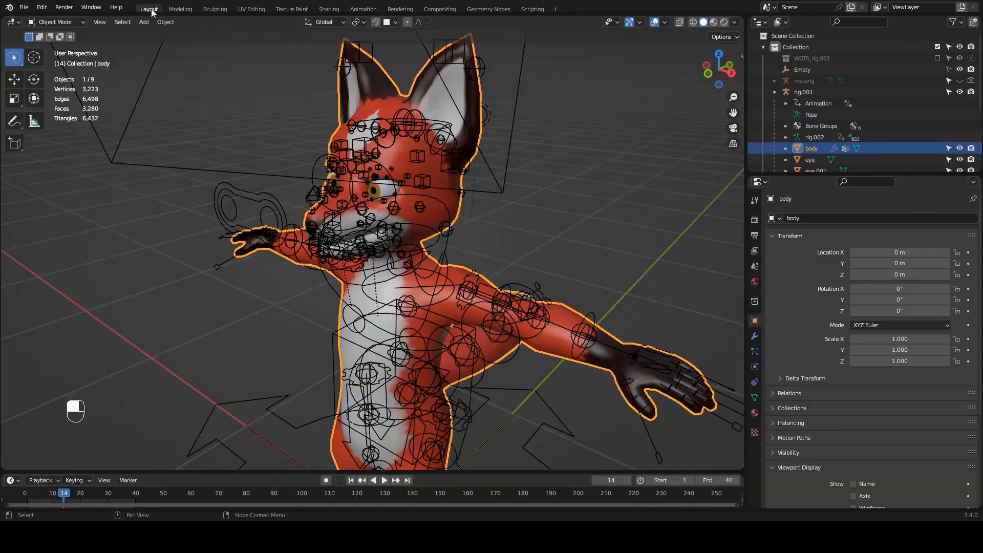
# Hide the camera and turn off the Bones overlay in the 3D viewport
pyautogui.keyDown('shift'); pyautogui.moveTo(490, 229); pyautogui.dragTo(529, 162, button='middle'); pyautogui.keyUp('shift')
pyautogui.keyDown('ctrl'); pyautogui.moveTo(530, 128); pyautogui.dragTo(533, 174, button='middle'); pyautogui.keyUp('ctrl')
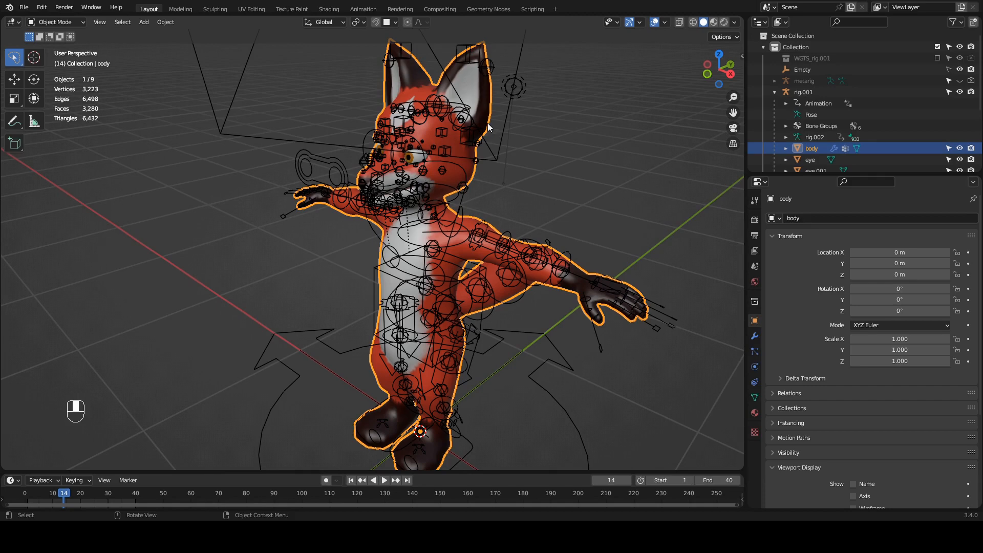
pyautogui.click(499, 147)
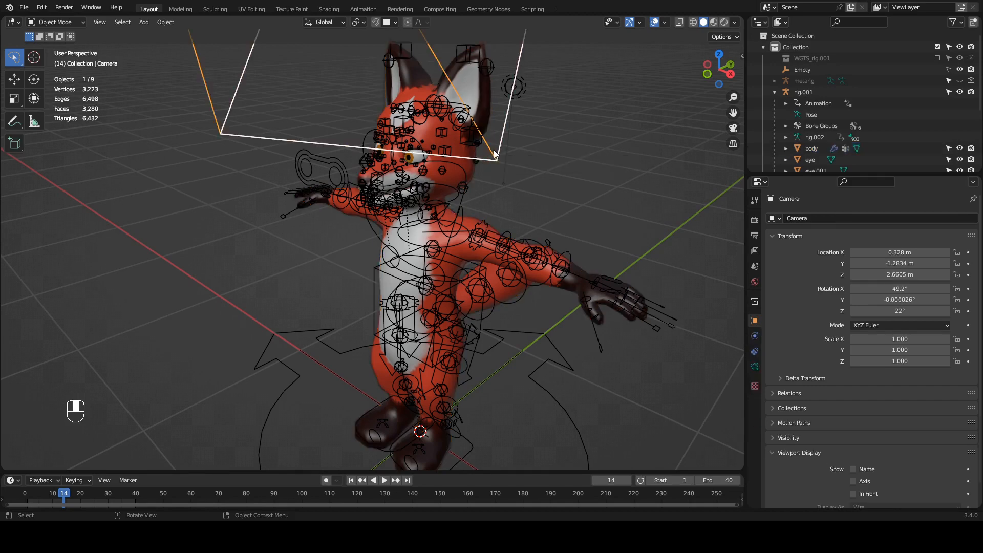
pyautogui.press('h')
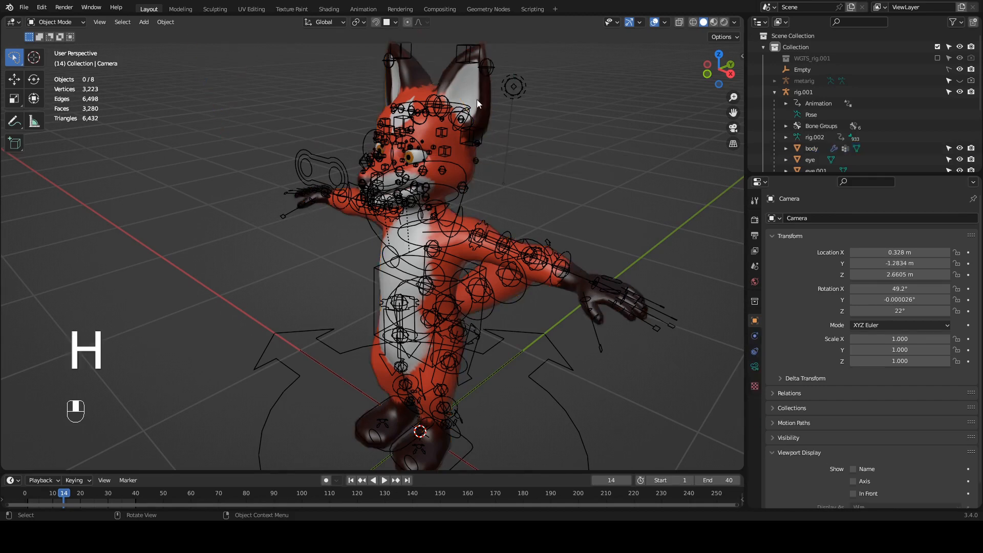
pyautogui.click(665, 22)
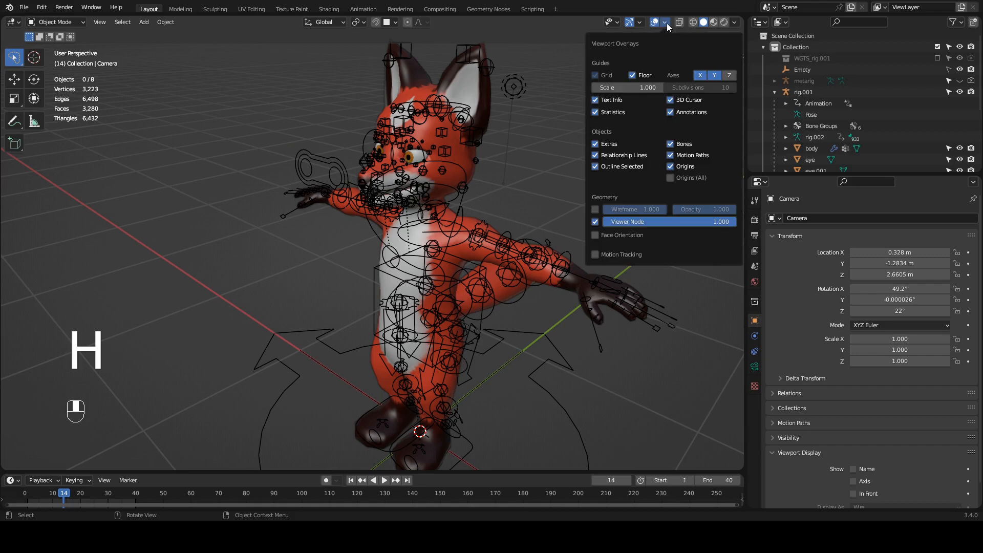
pyautogui.click(682, 144)
pyautogui.moveTo(458, 167); pyautogui.dragTo(475, 134, button='middle')
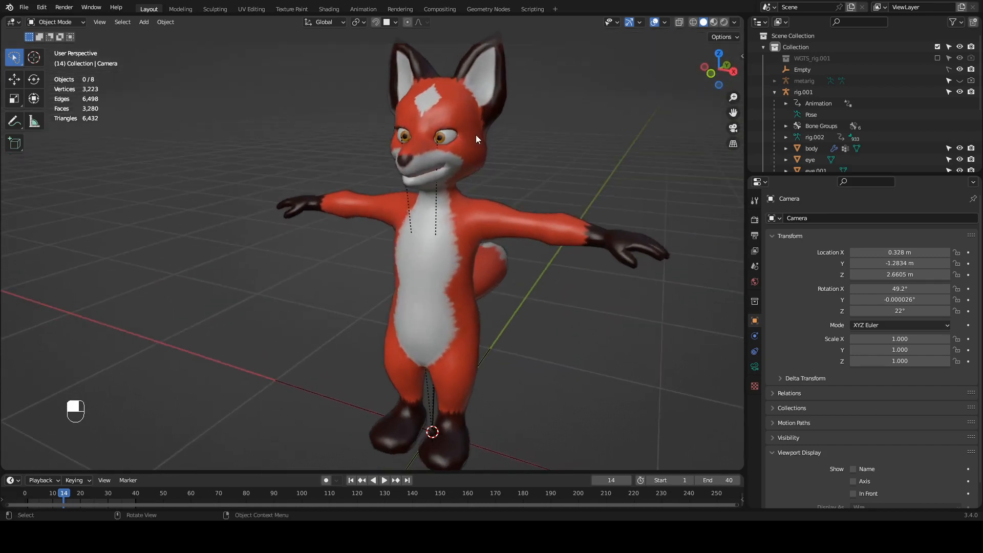
# Select the fox's body mesh and clear its parent
pyautogui.click(478, 136)
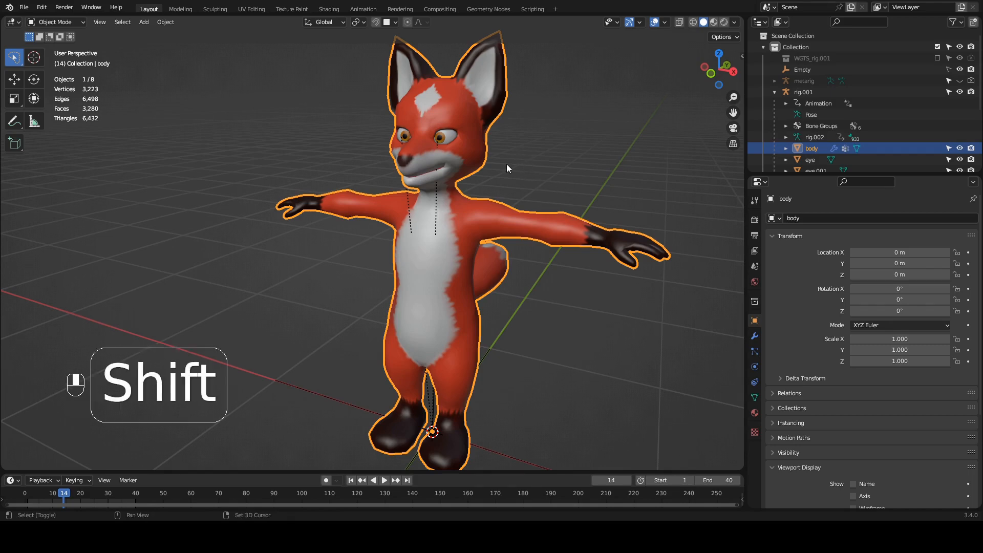
pyautogui.keyDown('shift'); pyautogui.moveTo(505, 164); pyautogui.dragTo(470, 199, button='middle'); pyautogui.keyUp('shift')
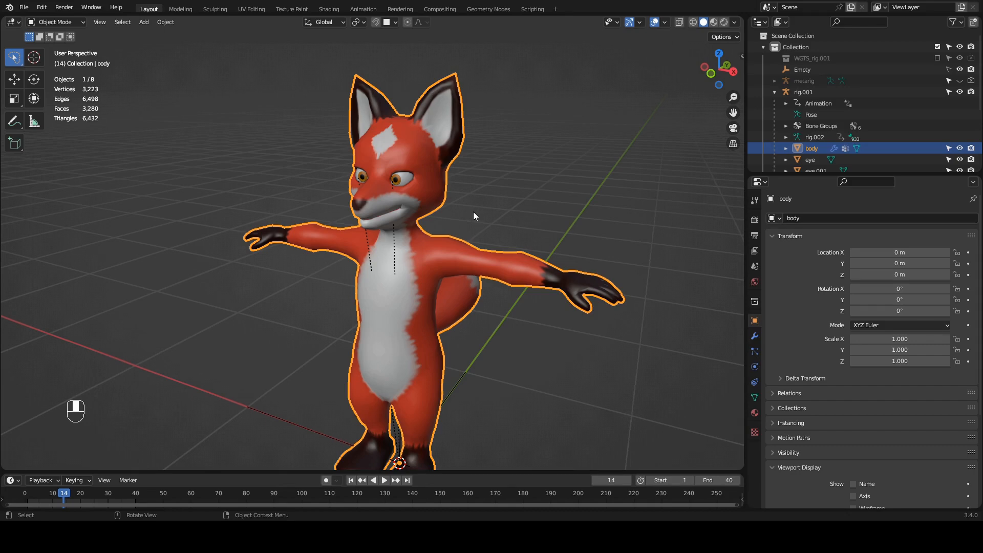
pyautogui.hotkey('alt', 'p')
pyautogui.click(472, 213)
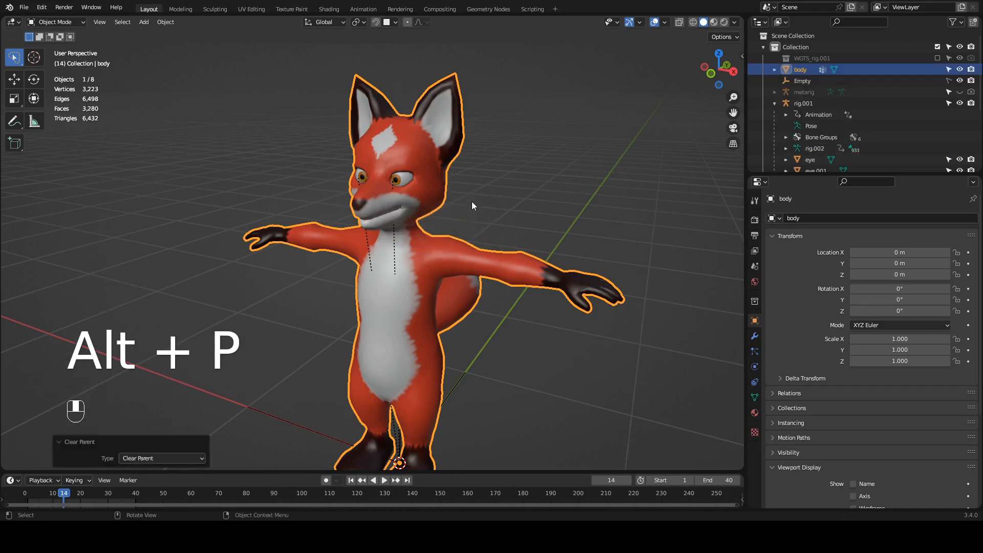
# Duplicate the body mesh in place
pyautogui.click(416, 179)
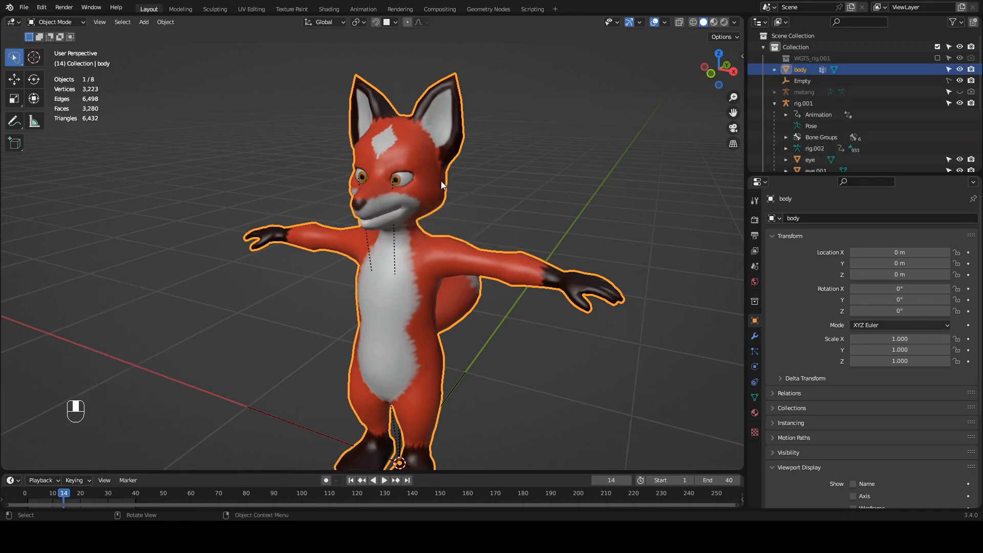
pyautogui.press('shift')
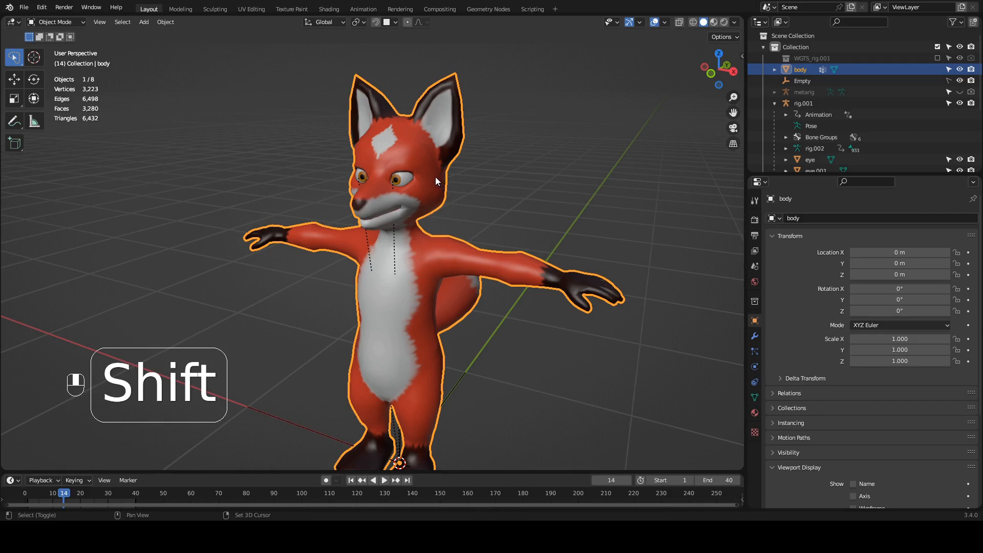
pyautogui.hotkey('shift', 'd')
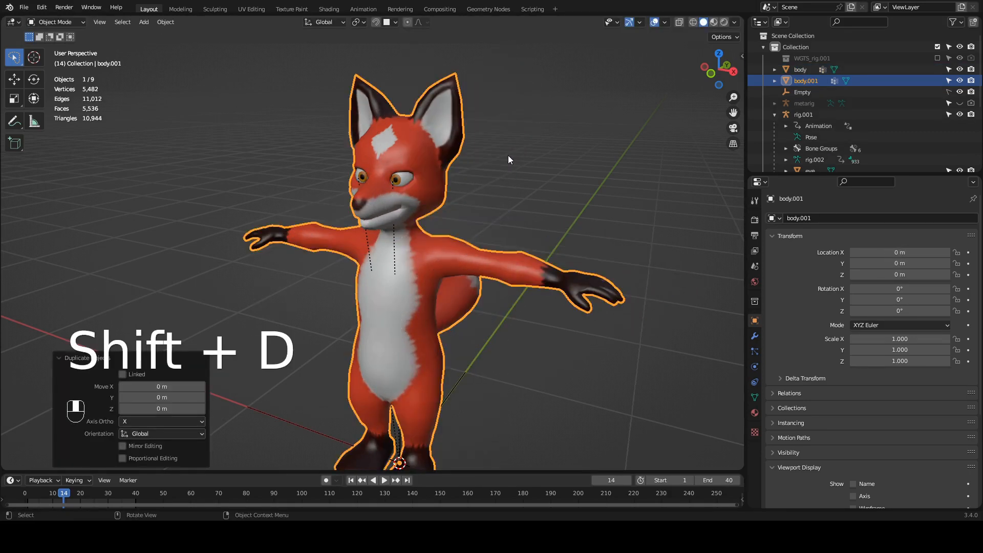
# Inflate all vertices of the duplicated body outward by about 0.0134 m with Shrink/Fatten
pyautogui.press('Tab')
pyautogui.press('a')
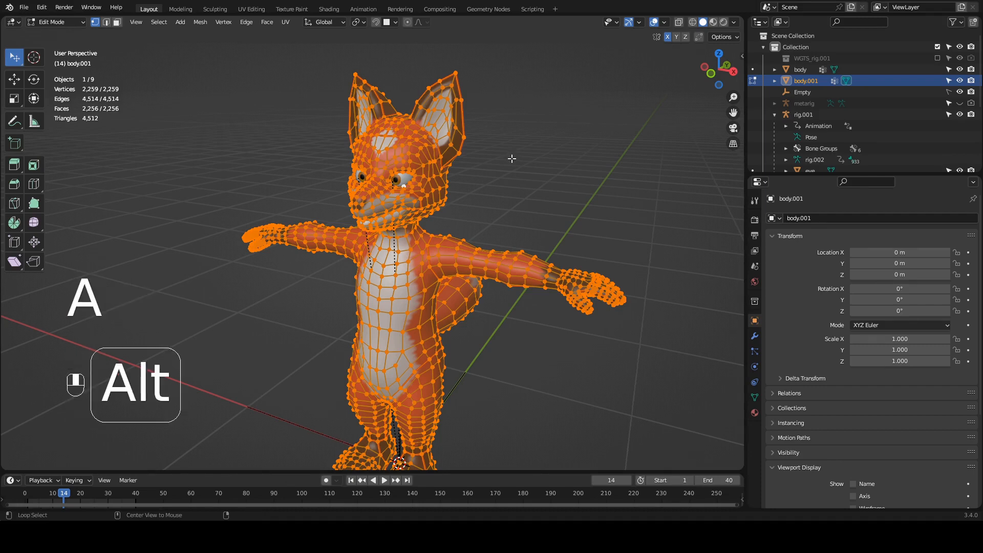
pyautogui.hotkey('alt', 's')
pyautogui.click(517, 156)
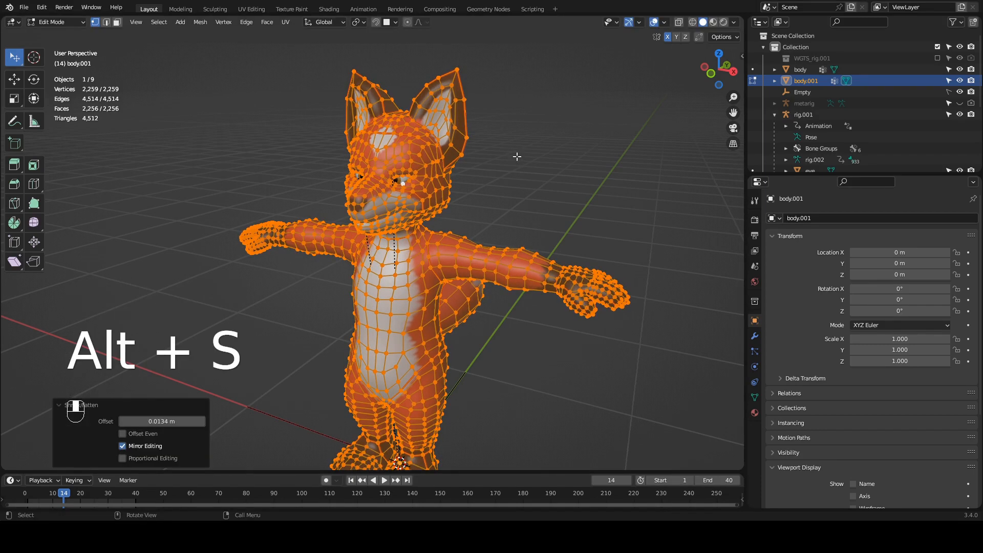
pyautogui.moveTo(504, 148); pyautogui.dragTo(443, 134, button='middle')
pyautogui.moveTo(450, 125); pyautogui.dragTo(519, 187, button='middle')
pyautogui.moveTo(522, 179); pyautogui.dragTo(554, 156, button='middle')
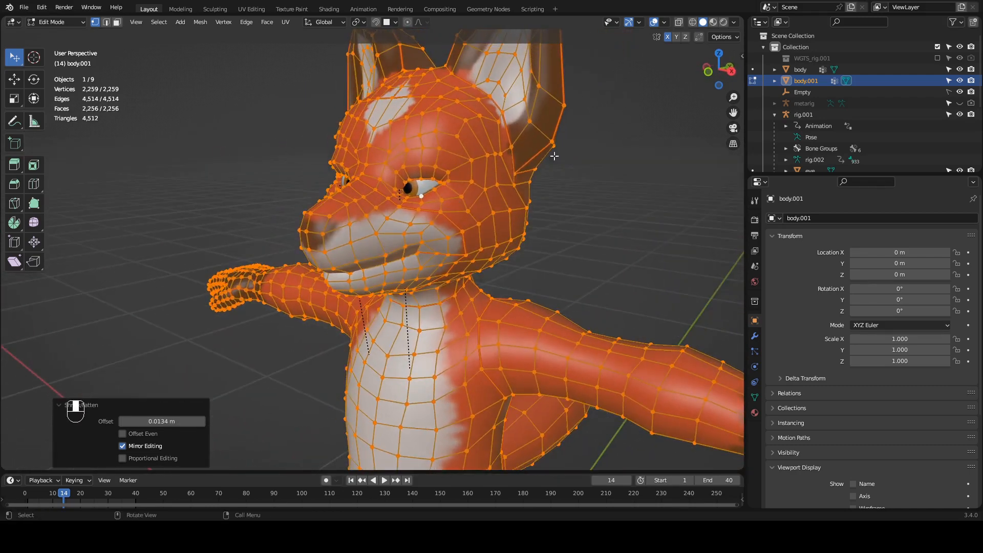
pyautogui.click(960, 81)
pyautogui.click(959, 81)
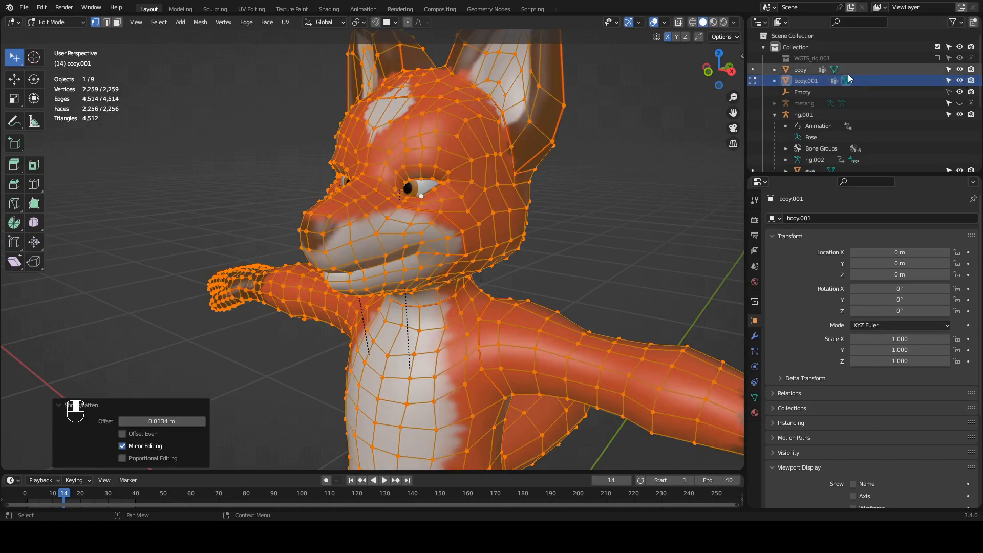
# Rename the duplicated body object to bodyCage
pyautogui.click(813, 82)
pyautogui.doubleClick(816, 82)
pyautogui.click(824, 80)
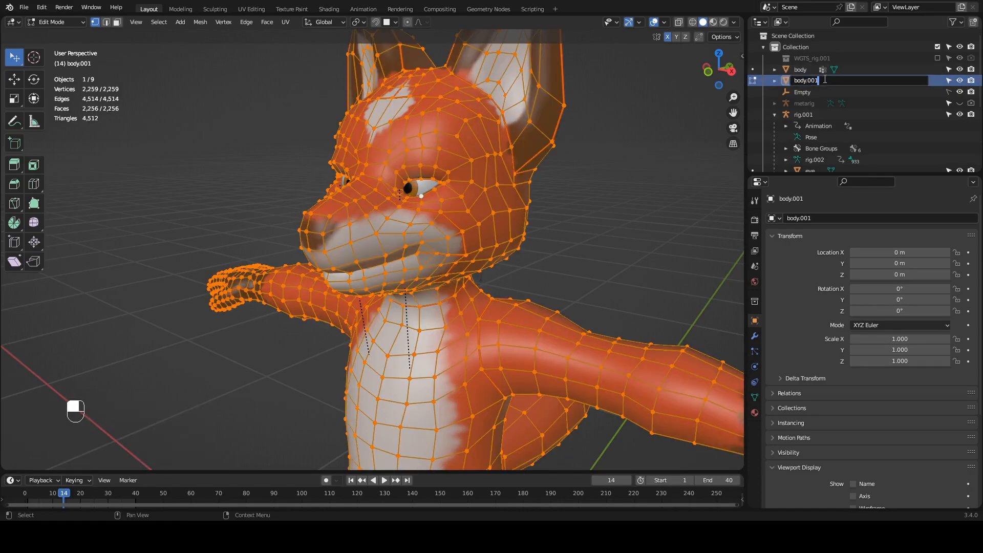
pyautogui.press('BackSpace')
pyautogui.press('BackSpace')
pyautogui.press('BackSpace')
pyautogui.write('Cage')
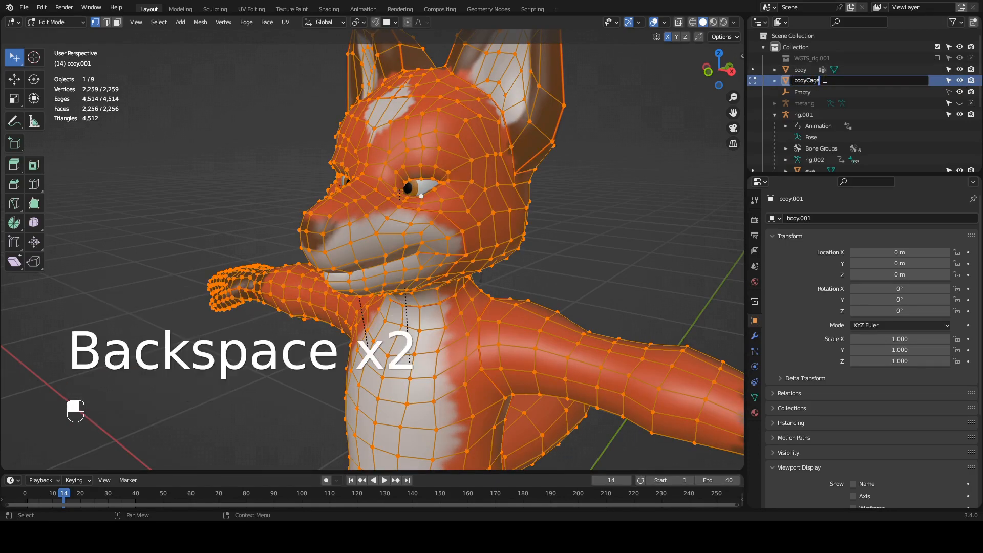
pyautogui.press('Return')
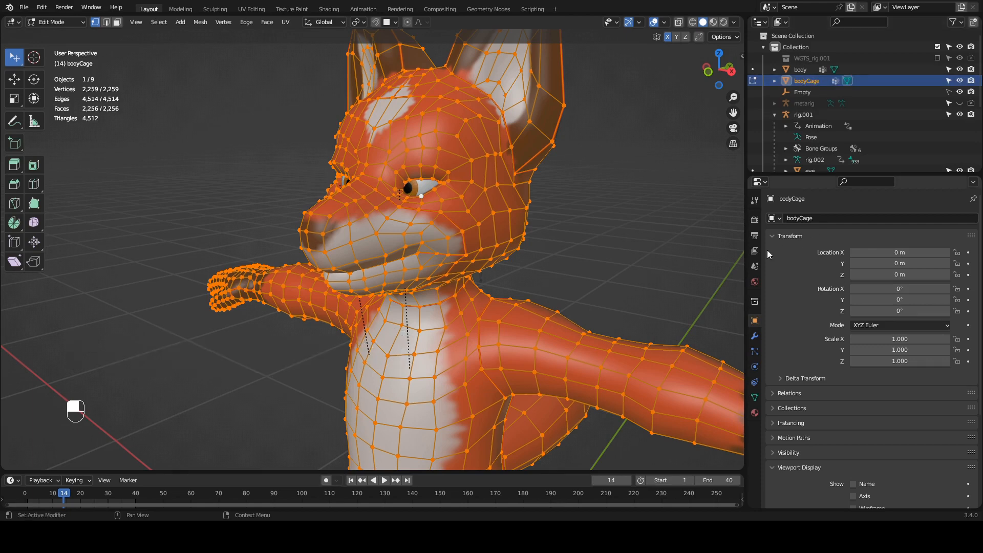
# Set bodyCage to display as Wire in the viewport and return to Object Mode
pyautogui.scroll(-5, 808, 444)
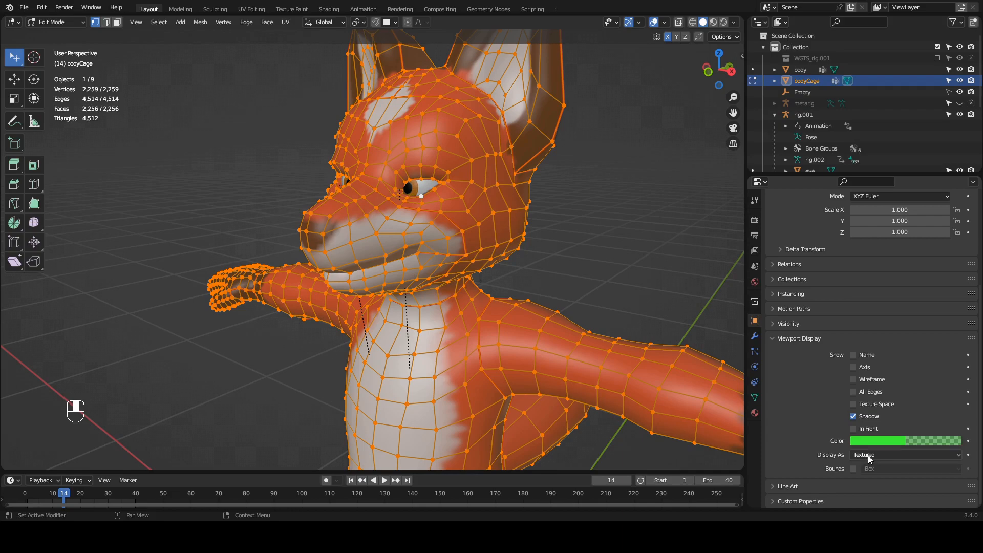
pyautogui.click(869, 459)
pyautogui.click(882, 436)
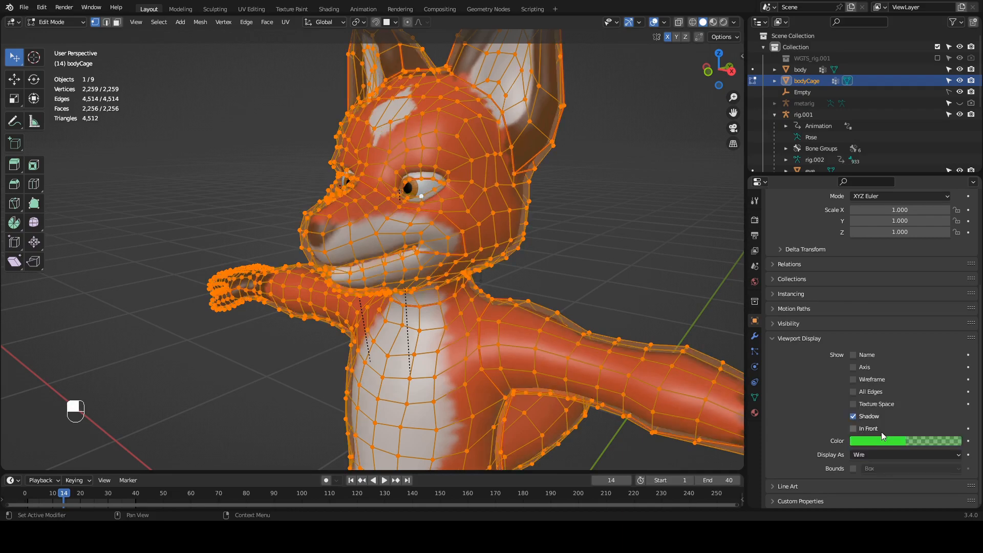
pyautogui.moveTo(551, 245); pyautogui.dragTo(453, 148, button='middle')
pyautogui.press('Tab')
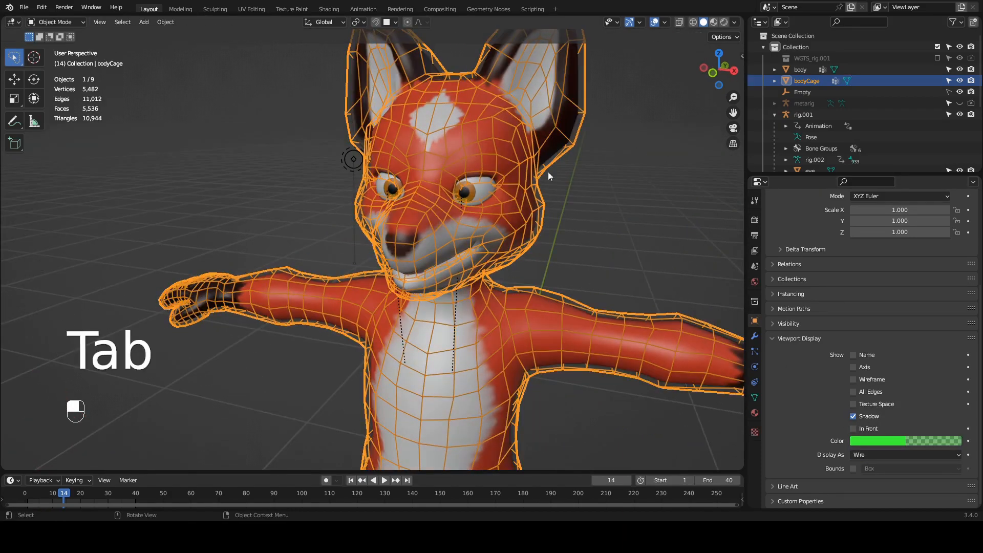
# Compare the original body mesh with the wire cage surrounding it, selecting each in turn
pyautogui.moveTo(547, 170); pyautogui.dragTo(498, 171, button='middle')
pyautogui.click(453, 156)
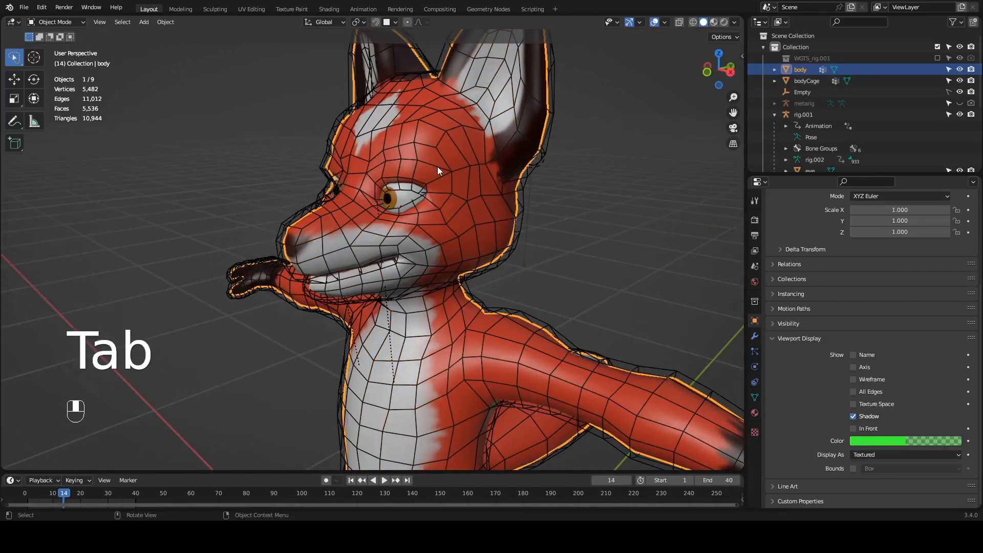
pyautogui.moveTo(437, 166)
pyautogui.mouseDown(button='middle')
pyautogui.moveTo(540, 133)
pyautogui.moveTo(513, 158)
pyautogui.moveTo(419, 177)
pyautogui.moveTo(346, 171)
pyautogui.moveTo(416, 169)
pyautogui.moveTo(414, 192)
pyautogui.moveTo(431, 201)
pyautogui.moveTo(421, 215)
pyautogui.moveTo(425, 194)
pyautogui.moveTo(444, 189)
pyautogui.moveTo(474, 152)
pyautogui.moveTo(456, 167)
pyautogui.mouseUp(button='middle')
pyautogui.click(417, 166)
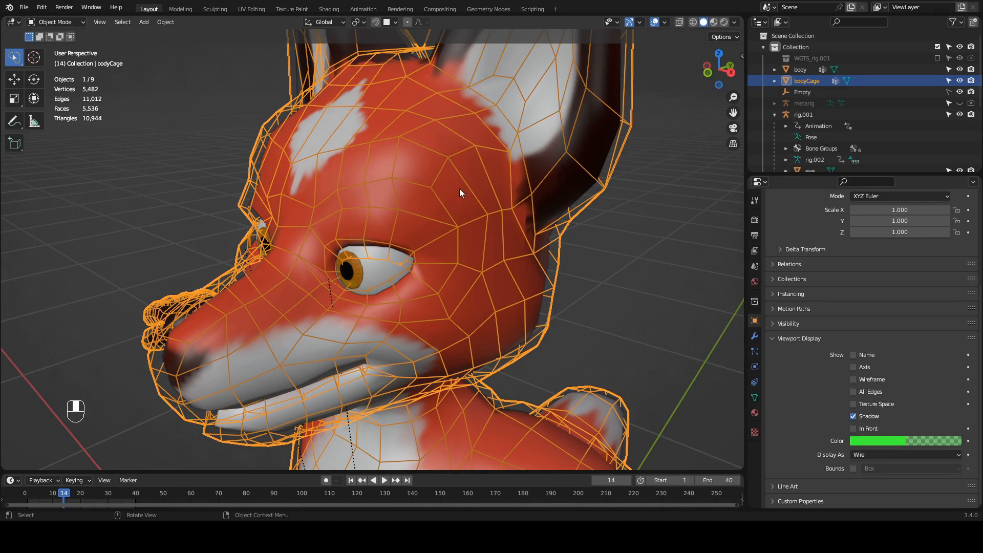
pyautogui.moveTo(475, 140); pyautogui.dragTo(441, 212, button='middle')
pyautogui.keyDown('shift'); pyautogui.moveTo(433, 217); pyautogui.dragTo(435, 146, button='middle'); pyautogui.keyUp('shift')
# Add a 2 m cube at the world origin and rename it Fur
pyautogui.click(506, 194)
pyautogui.hotkey('shift', 'a')
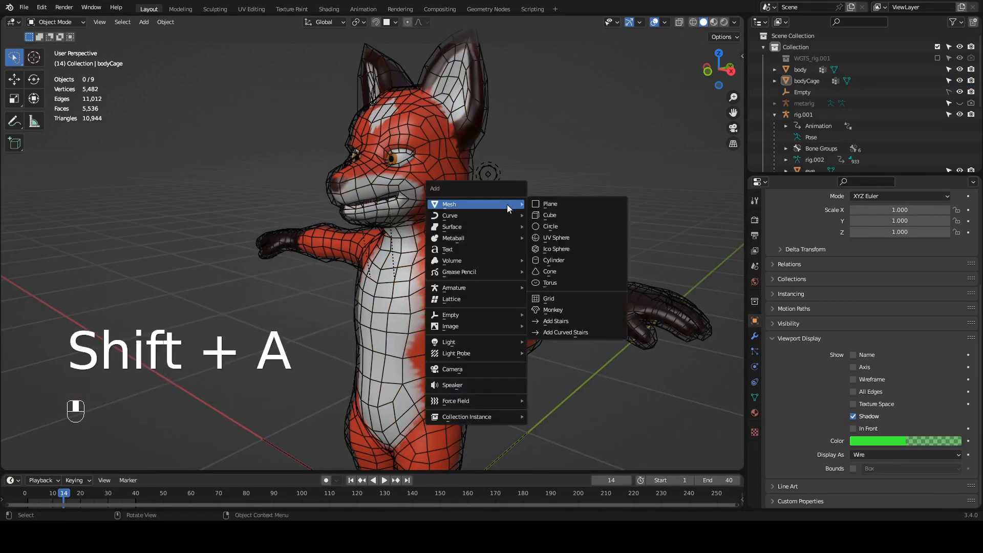
pyautogui.click(560, 217)
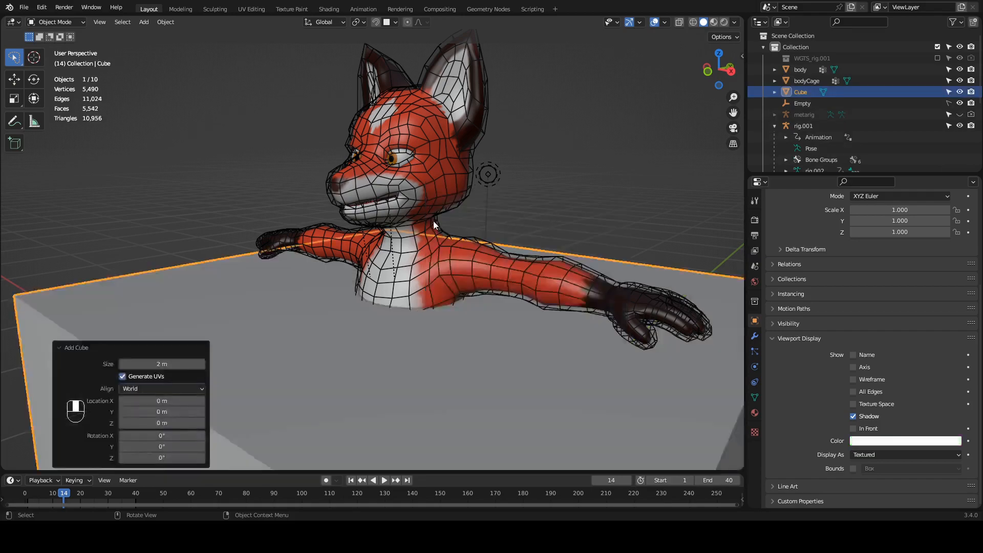
pyautogui.moveTo(414, 231); pyautogui.dragTo(433, 229, button='middle')
pyautogui.keyDown('ctrl'); pyautogui.moveTo(440, 207); pyautogui.dragTo(443, 233, button='middle'); pyautogui.keyUp('ctrl')
pyautogui.keyDown('shift'); pyautogui.moveTo(443, 233); pyautogui.dragTo(444, 189, button='middle'); pyautogui.keyUp('shift')
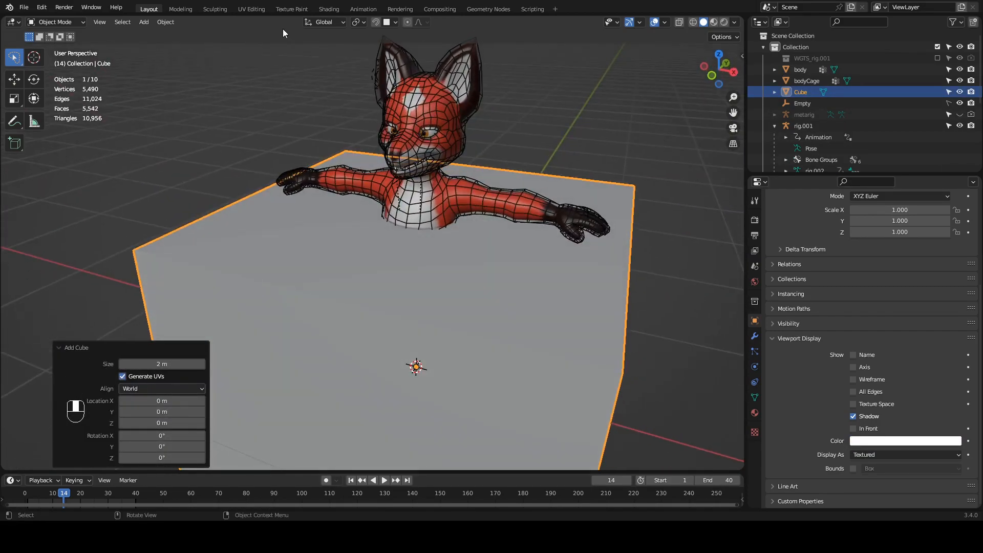
pyautogui.doubleClick(813, 91)
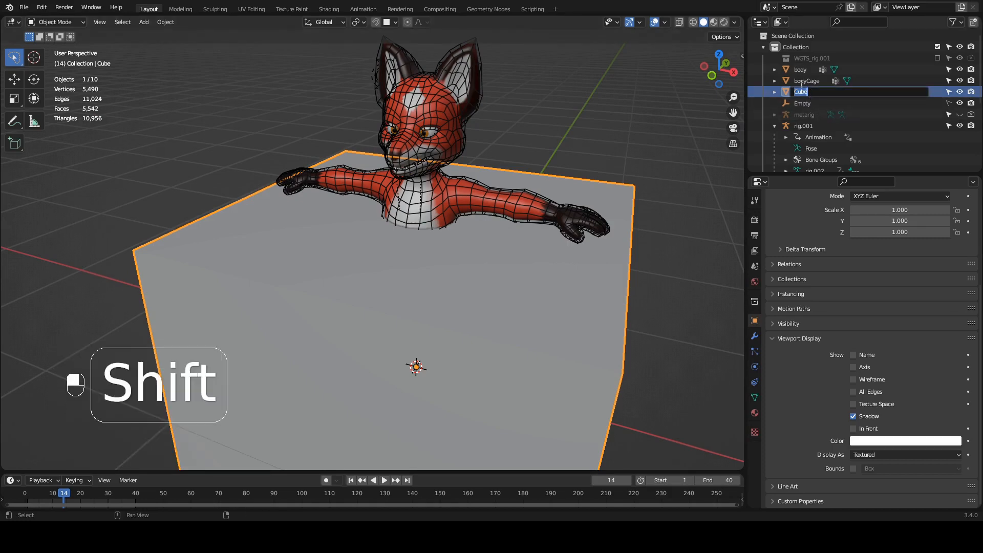
pyautogui.write('Fur')
pyautogui.press('Return')
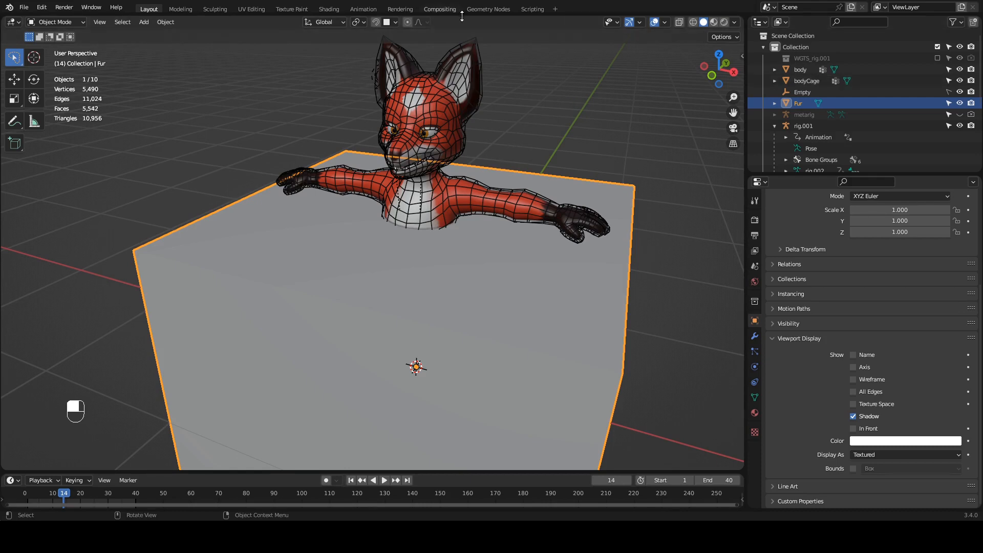
# Open the Geometry Nodes workspace and select the FurCardsWithCage asset
pyautogui.click(486, 9)
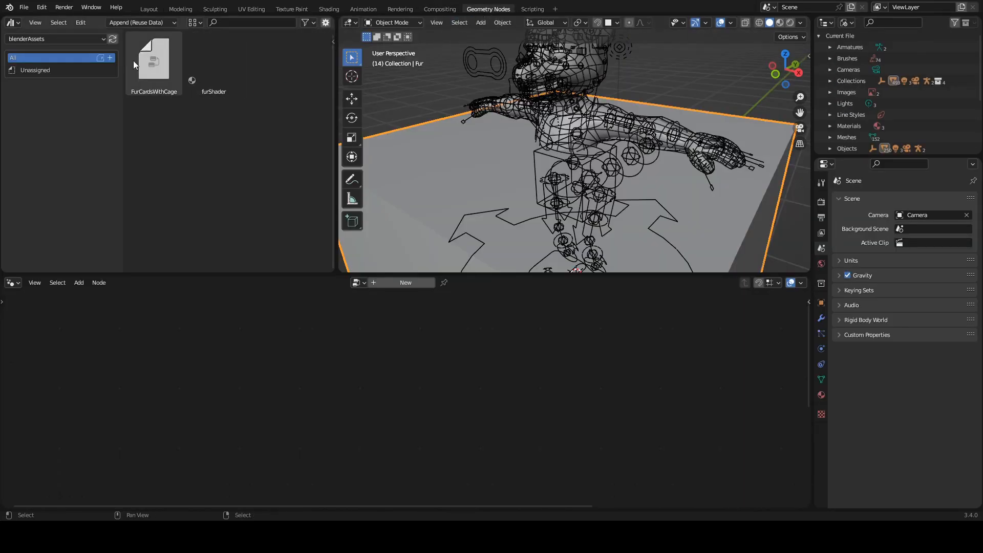
pyautogui.click(154, 67)
# Change the Asset Browser area to a Spreadsheet and back to an Asset Browser
pyautogui.click(14, 23)
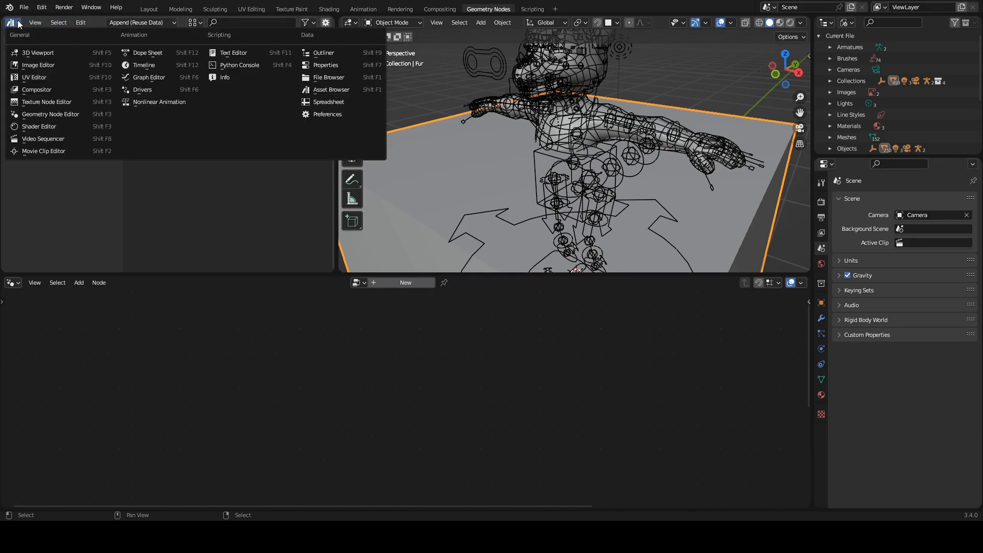
pyautogui.click(346, 105)
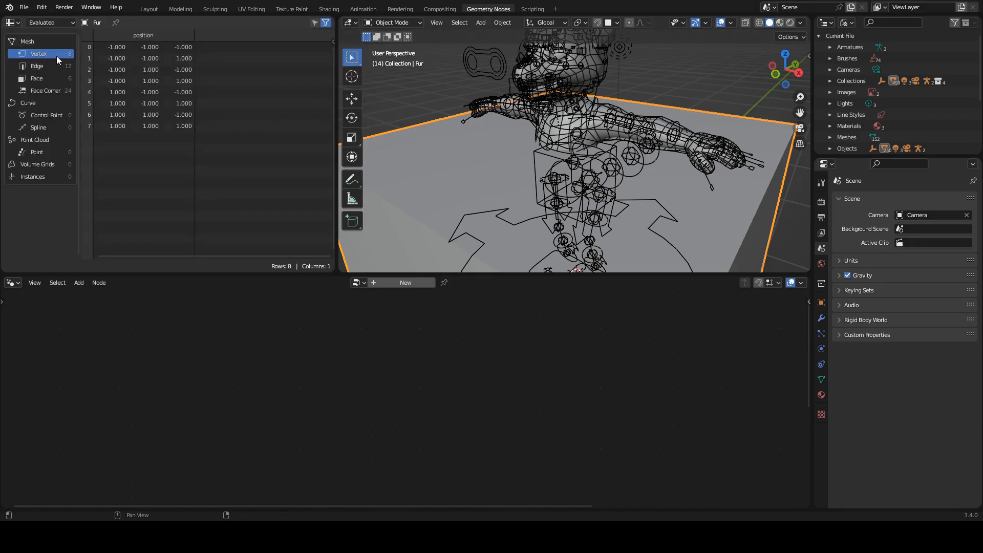
pyautogui.click(15, 24)
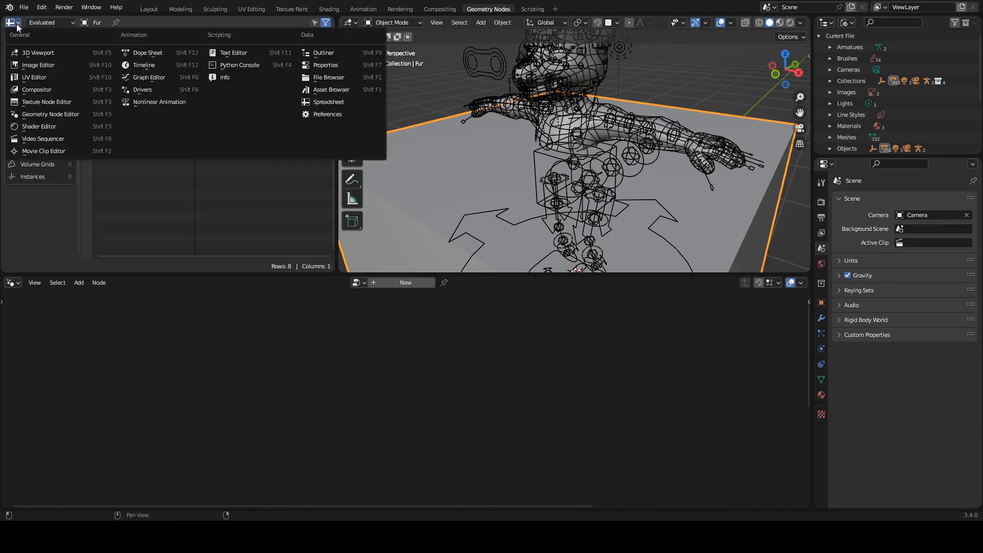
pyautogui.click(330, 89)
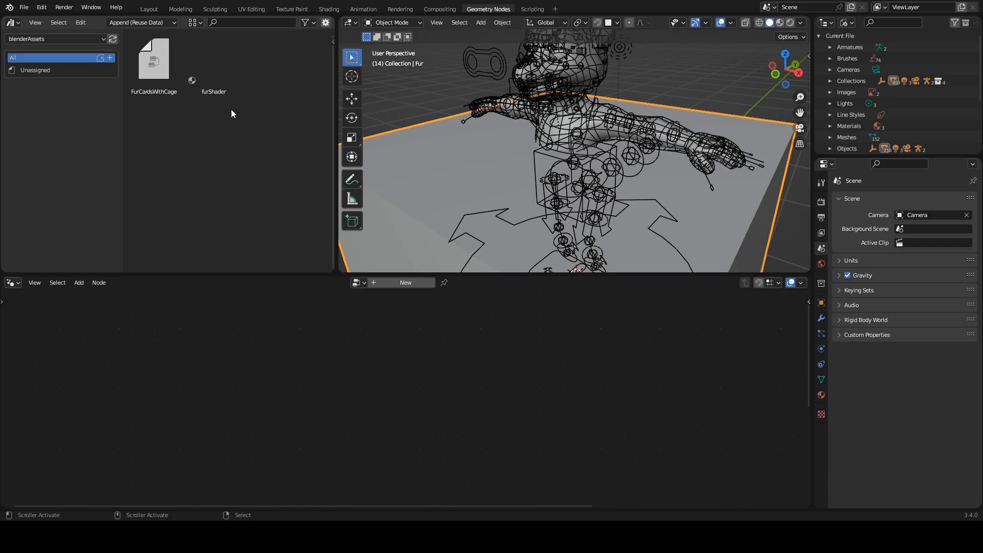
# Point out the FurCardsWithCage and furShader assets in the blenderAssets library
pyautogui.click(155, 70)
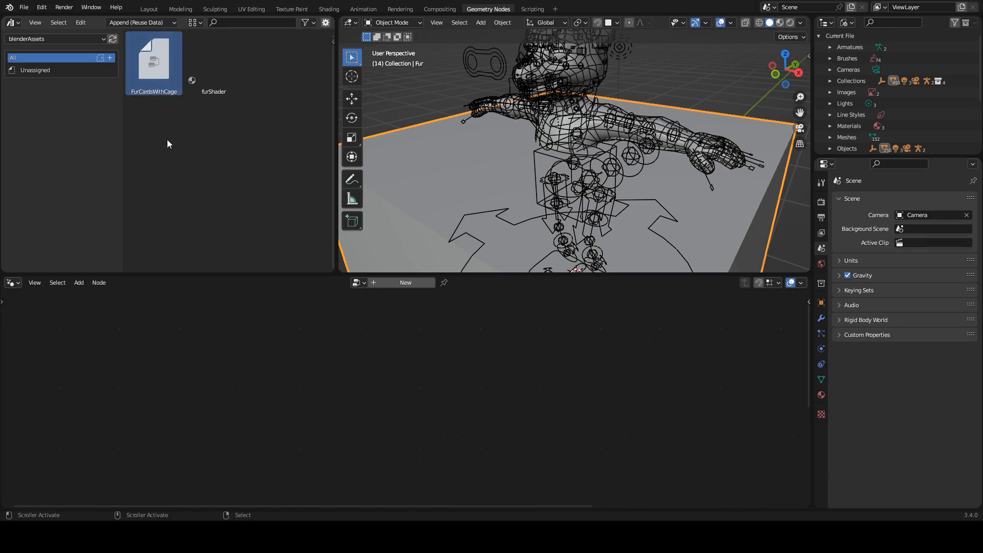
pyautogui.click(213, 60)
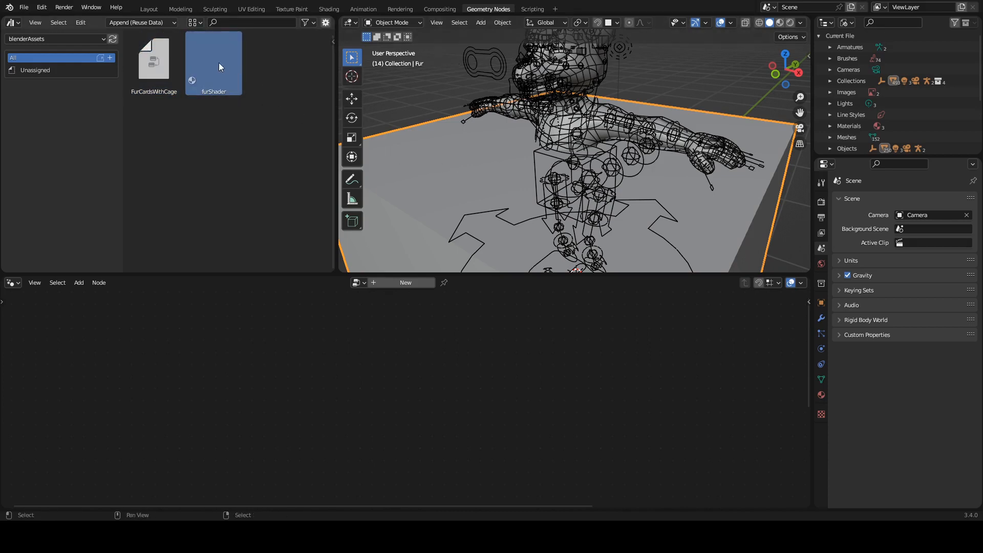
# Assign the furShader material asset to the Fur cube, check its material settings and switch the viewport to rendered shading
pyautogui.moveTo(218, 64); pyautogui.dragTo(434, 151)
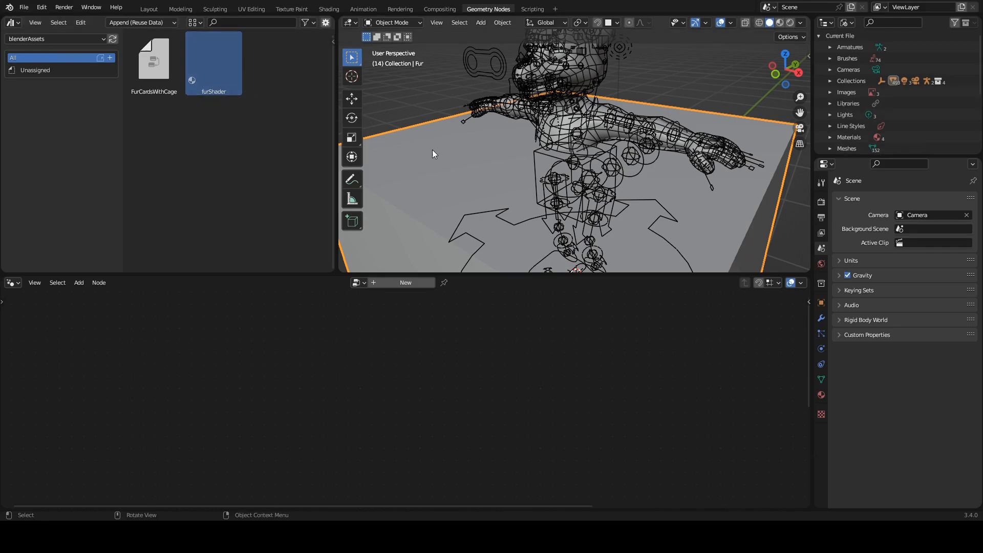
pyautogui.click(821, 395)
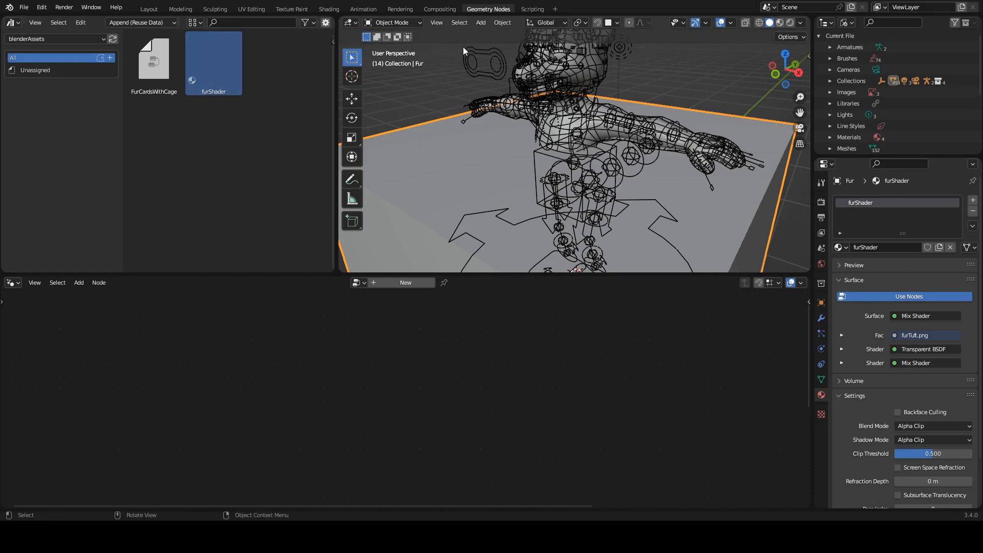
pyautogui.click(790, 23)
pyautogui.moveTo(589, 133)
pyautogui.mouseDown(button='middle')
pyautogui.moveTo(534, 109)
pyautogui.moveTo(499, 128)
pyautogui.mouseUp(button='middle')
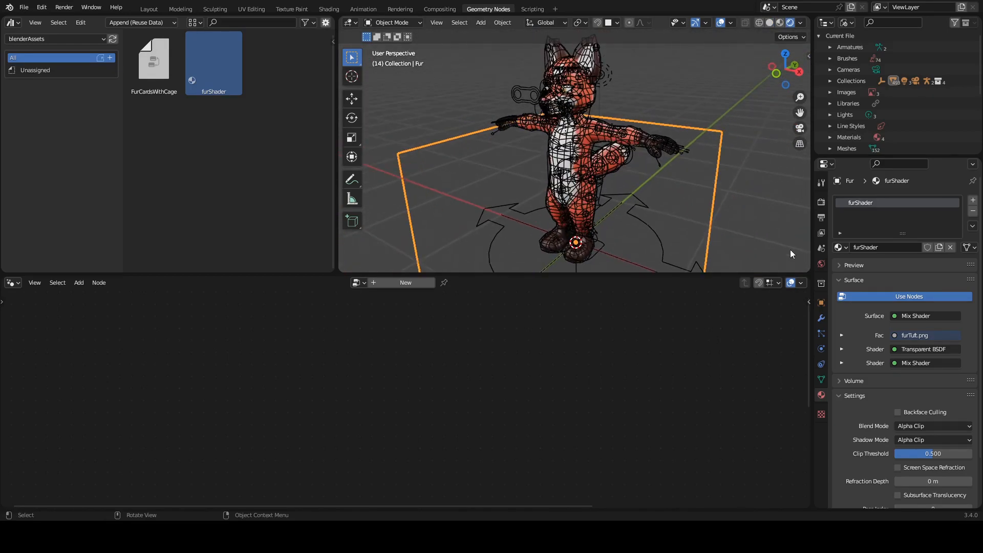
# Create a new geometry node tree on the Fur object
pyautogui.click(822, 318)
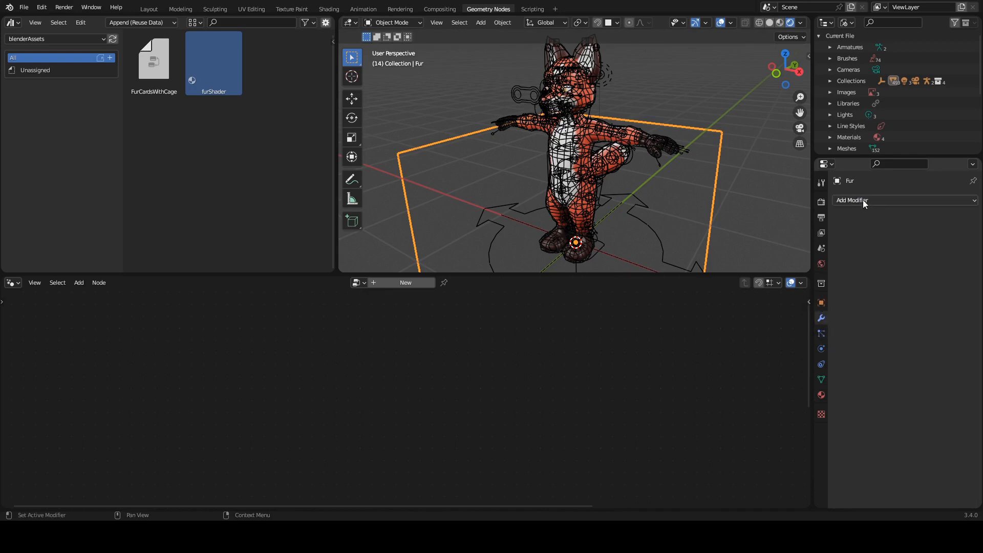
pyautogui.click(392, 282)
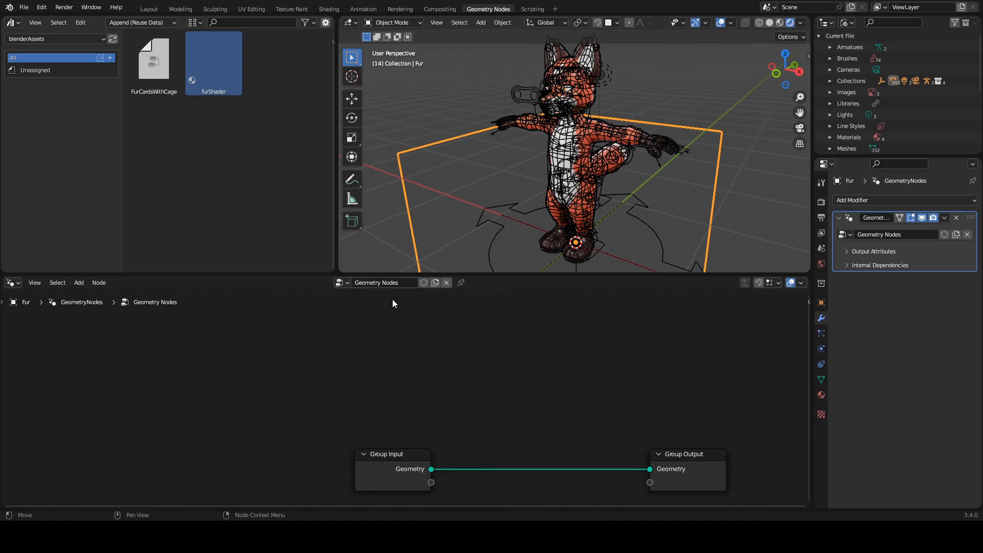
pyautogui.moveTo(476, 373); pyautogui.dragTo(348, 315, button='middle')
pyautogui.moveTo(401, 333); pyautogui.dragTo(398, 302, button='middle')
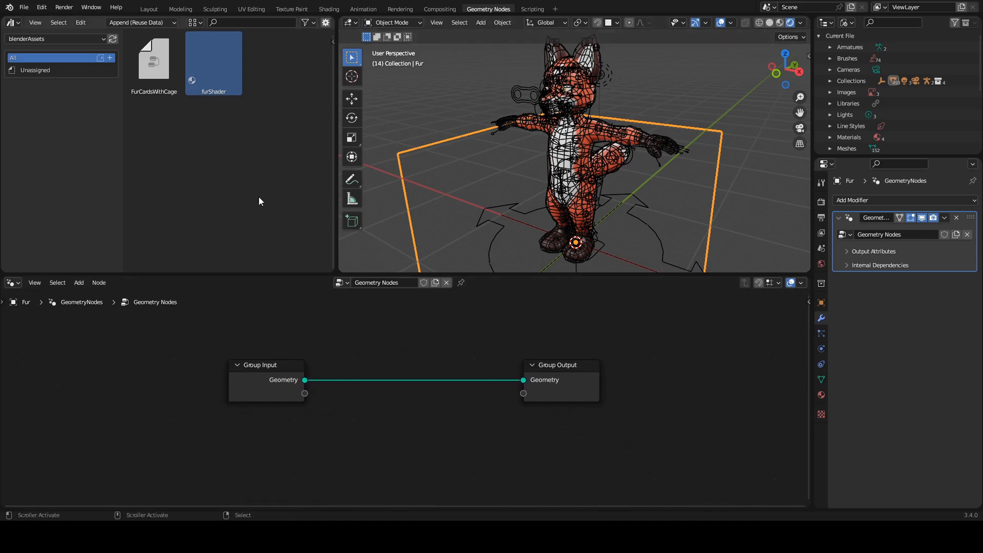
# Add the FurCardsWithCage asset as a node on the link between Group Input and Group Output
pyautogui.click(148, 62)
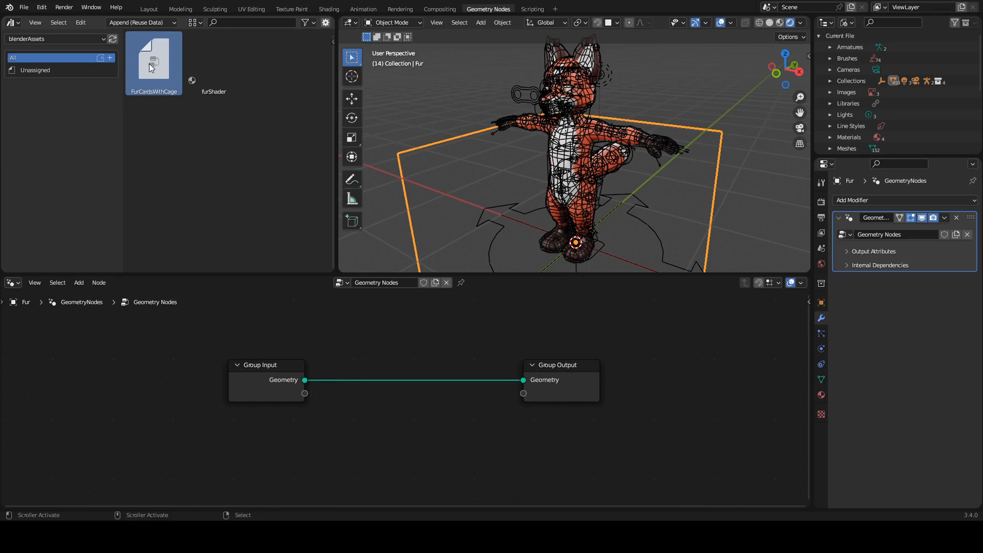
pyautogui.moveTo(149, 64); pyautogui.dragTo(419, 381)
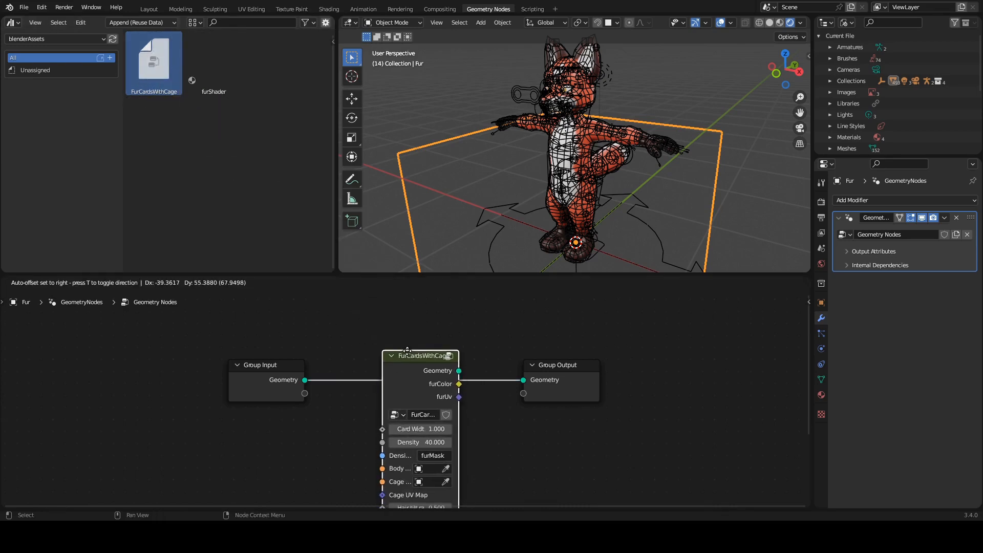
pyautogui.click(408, 350)
pyautogui.moveTo(468, 217); pyautogui.dragTo(465, 154, button='middle')
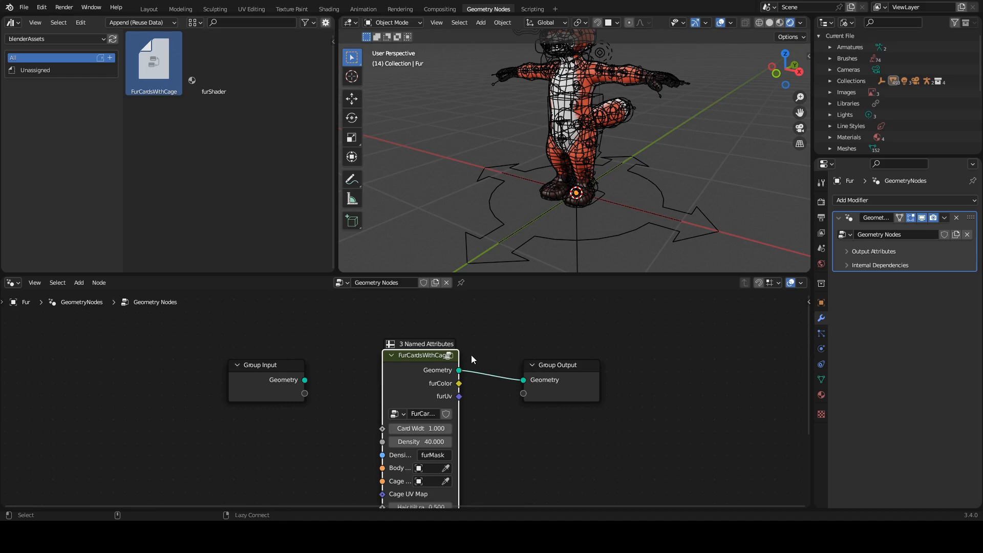
# Cut the link between FurCardsWithCage and Group Output and reconnect the Geometry output to the Group Output
pyautogui.keyDown('alt'); pyautogui.moveTo(471, 354); pyautogui.dragTo(489, 389, button='right'); pyautogui.keyUp('alt')
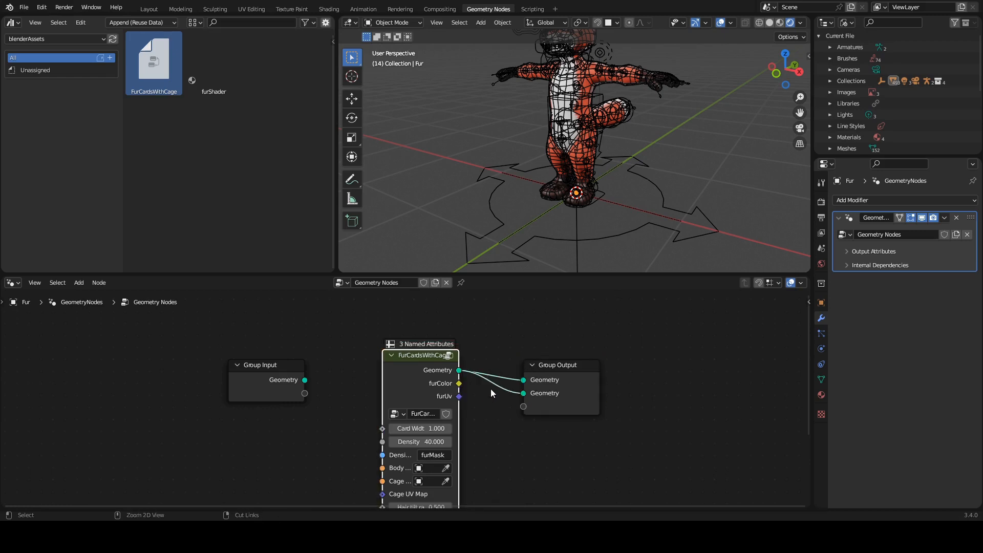
pyautogui.hotkey('ctrl', 'z')
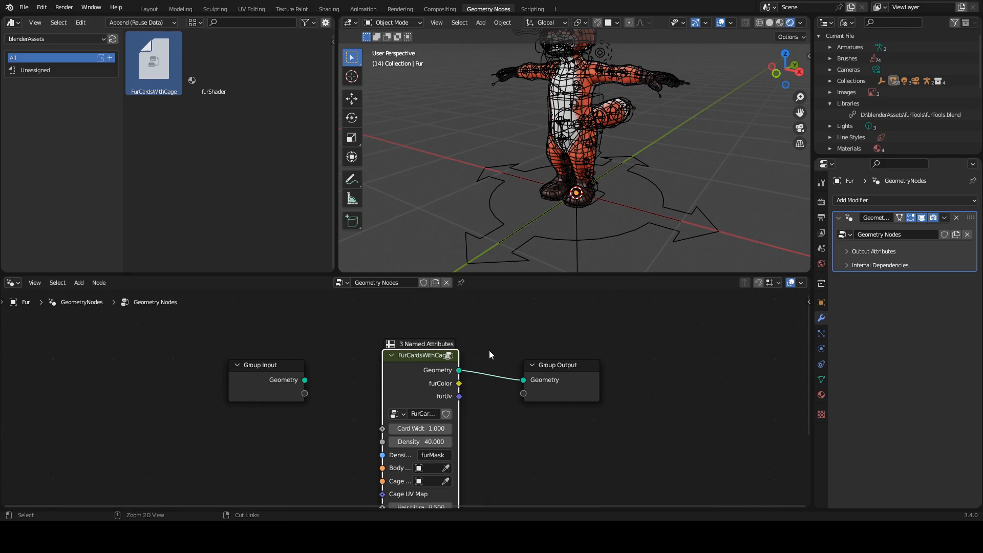
pyautogui.moveTo(503, 377)
pyautogui.keyDown('ctrl'); pyautogui.mouseDown(button='right')
pyautogui.moveTo(495, 410)
pyautogui.moveTo(495, 401)
pyautogui.mouseUp(button='right'); pyautogui.keyUp('ctrl')
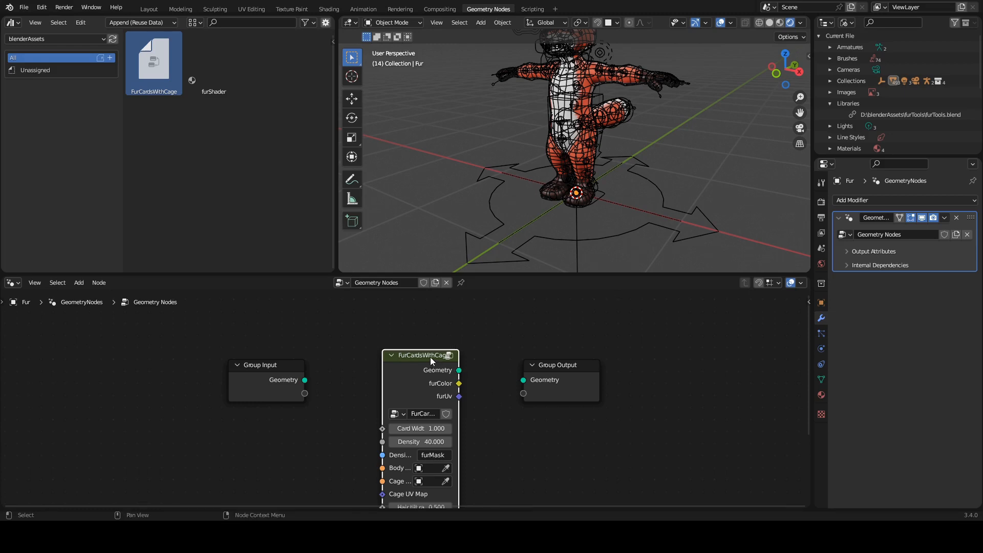
pyautogui.moveTo(430, 356); pyautogui.dragTo(523, 380)
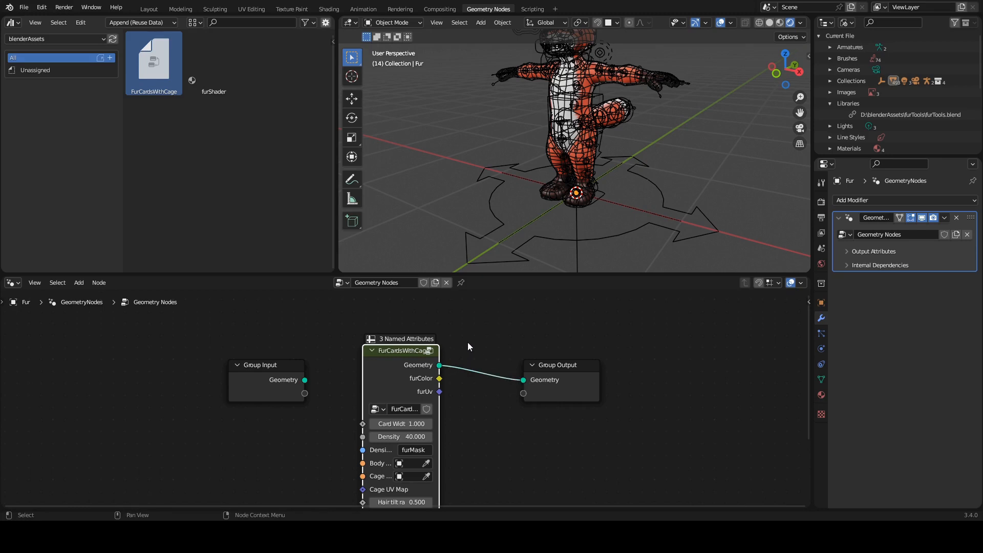
# Move the Group Output node farther away and widen the FurCardsWithCage node so its input names are readable
pyautogui.moveTo(524, 146); pyautogui.dragTo(512, 190, button='middle')
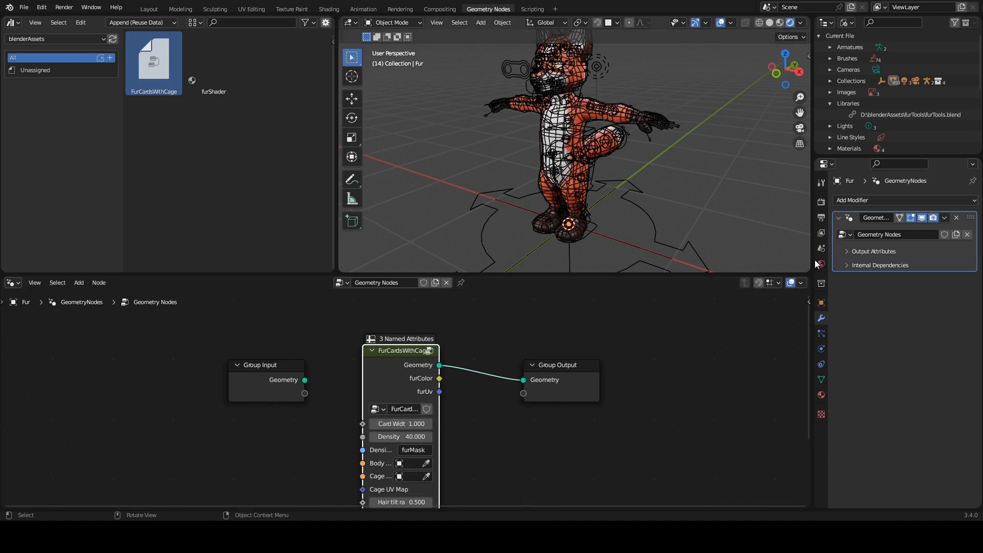
pyautogui.moveTo(556, 362); pyautogui.dragTo(631, 346)
pyautogui.click(412, 338)
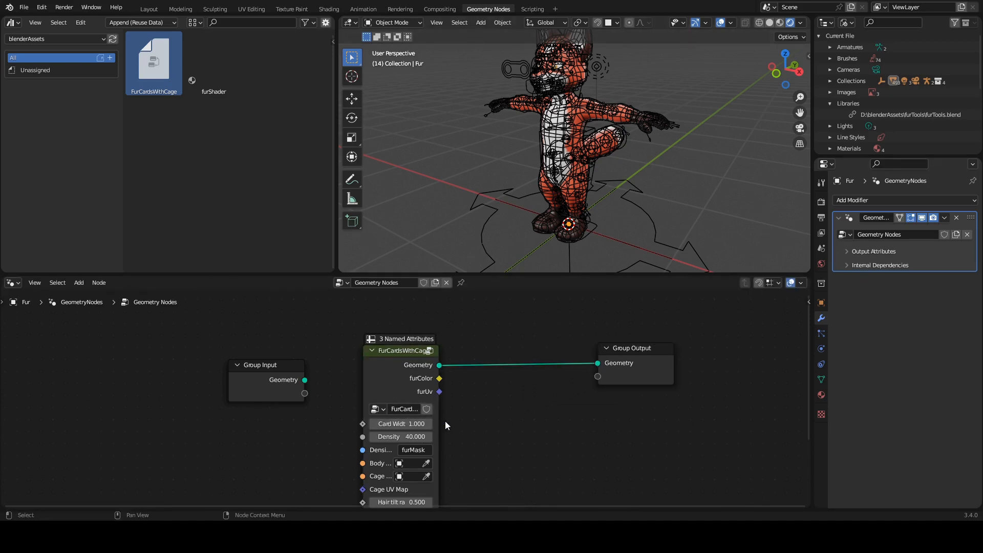
pyautogui.moveTo(438, 420); pyautogui.dragTo(543, 424)
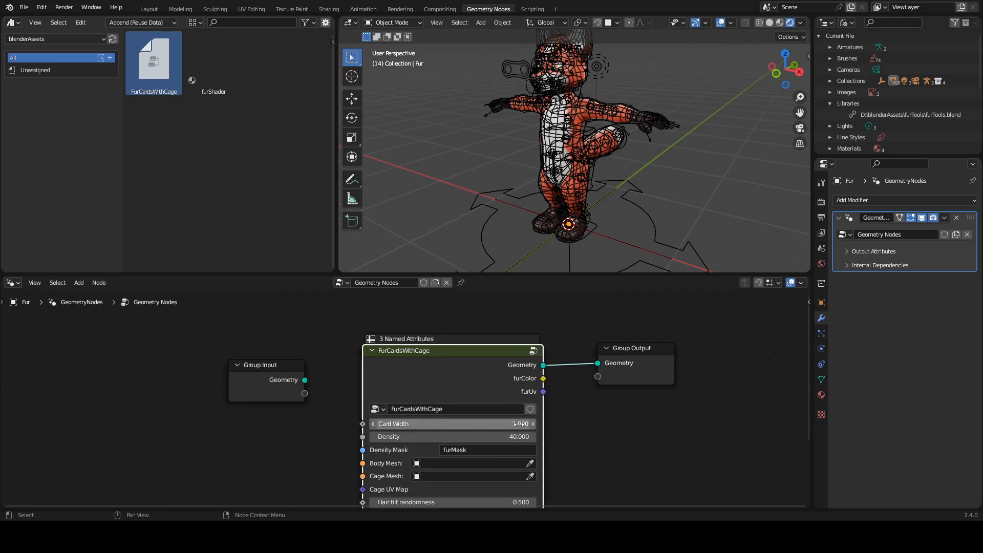
pyautogui.moveTo(512, 456); pyautogui.dragTo(455, 394, button='middle')
pyautogui.moveTo(427, 337); pyautogui.dragTo(451, 379, button='middle')
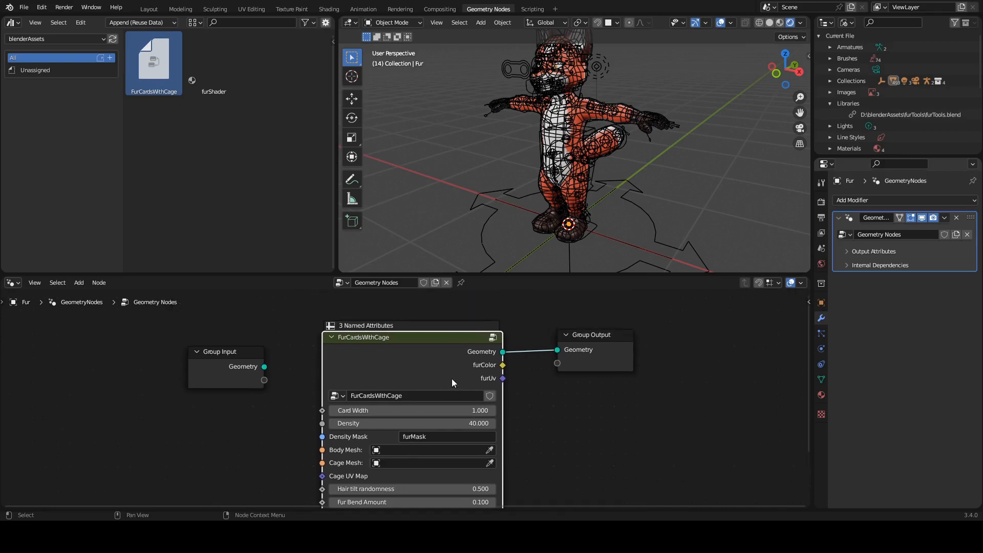
# Replace the Fur modifier's node tree with the FurCardsWithCage node group
pyautogui.click(343, 282)
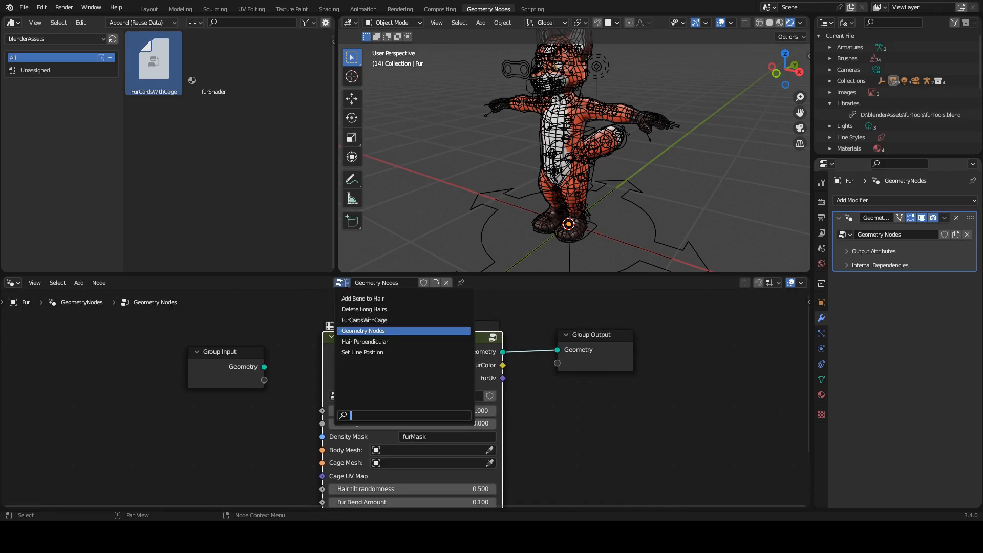
pyautogui.click(366, 320)
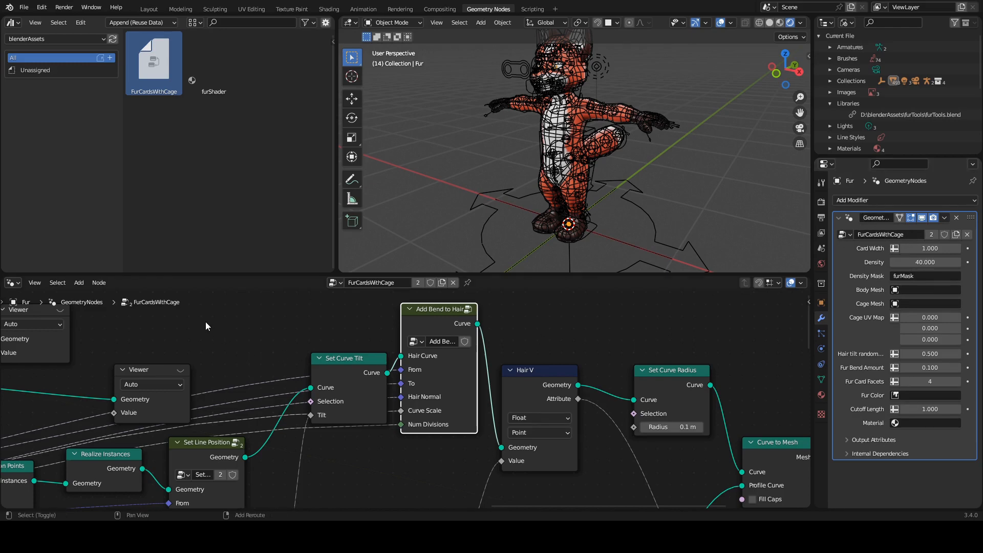
pyautogui.moveTo(204, 328); pyautogui.dragTo(372, 345, button='middle')
pyautogui.moveTo(528, 146)
pyautogui.mouseDown(button='middle')
pyautogui.moveTo(522, 140)
pyautogui.moveTo(489, 195)
pyautogui.moveTo(529, 140)
pyautogui.moveTo(548, 137)
pyautogui.moveTo(540, 155)
pyautogui.moveTo(533, 144)
pyautogui.mouseUp(button='middle')
pyautogui.scroll(4, 489, 195)
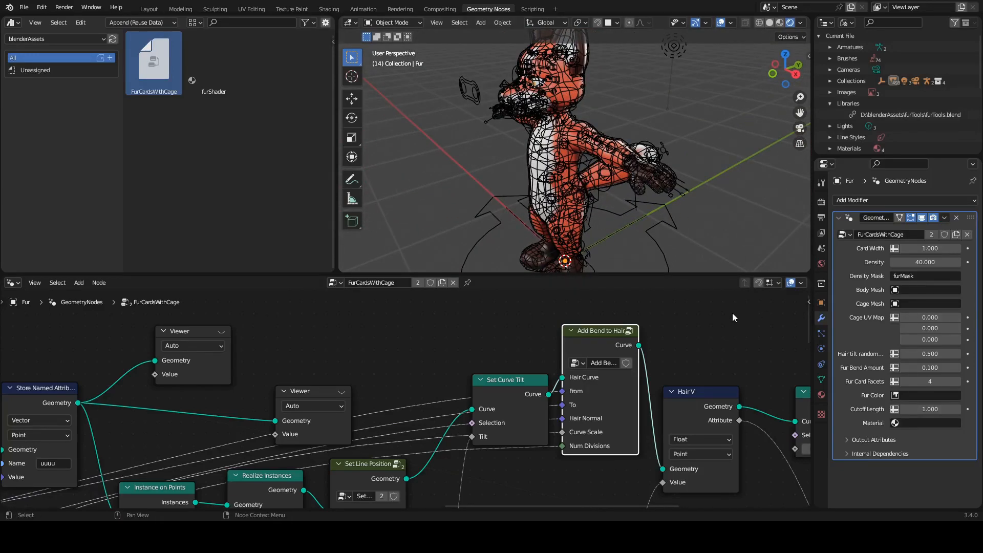
# Switch the Outliner's display mode to View Layer to list the scene's collections and objects
pyautogui.click(843, 22)
pyautogui.click(861, 47)
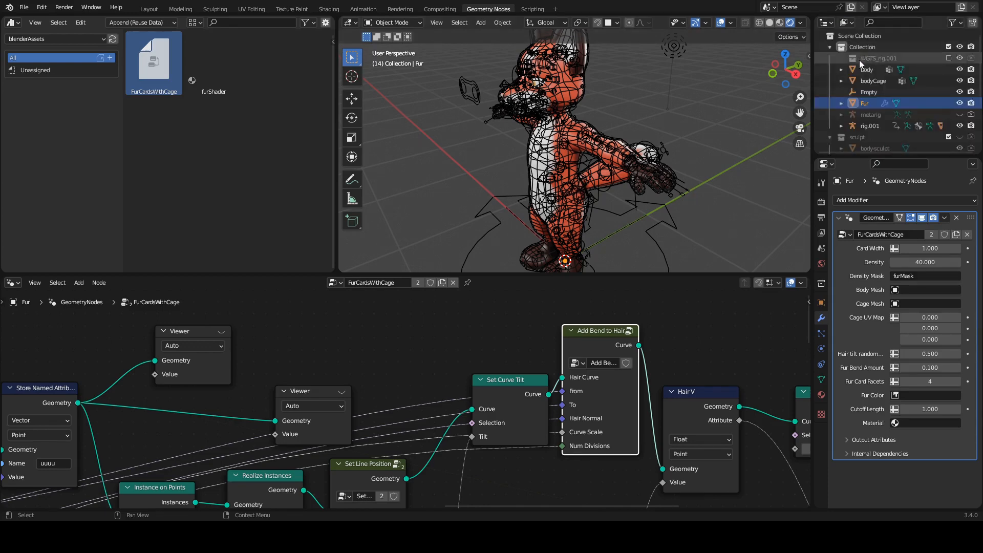
pyautogui.moveTo(874, 112); pyautogui.dragTo(875, 113, button='middle')
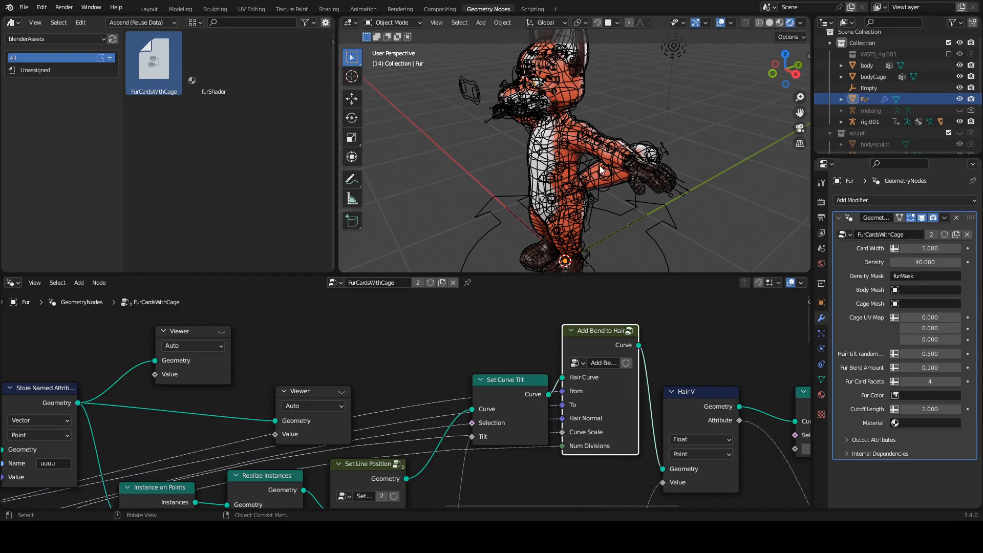
pyautogui.moveTo(568, 145); pyautogui.dragTo(593, 140, button='middle')
pyautogui.keyDown('shift'); pyautogui.moveTo(591, 135); pyautogui.dragTo(588, 155, button='middle'); pyautogui.keyUp('shift')
pyautogui.scroll(2, 589, 155)
pyautogui.scroll(-3, 589, 154)
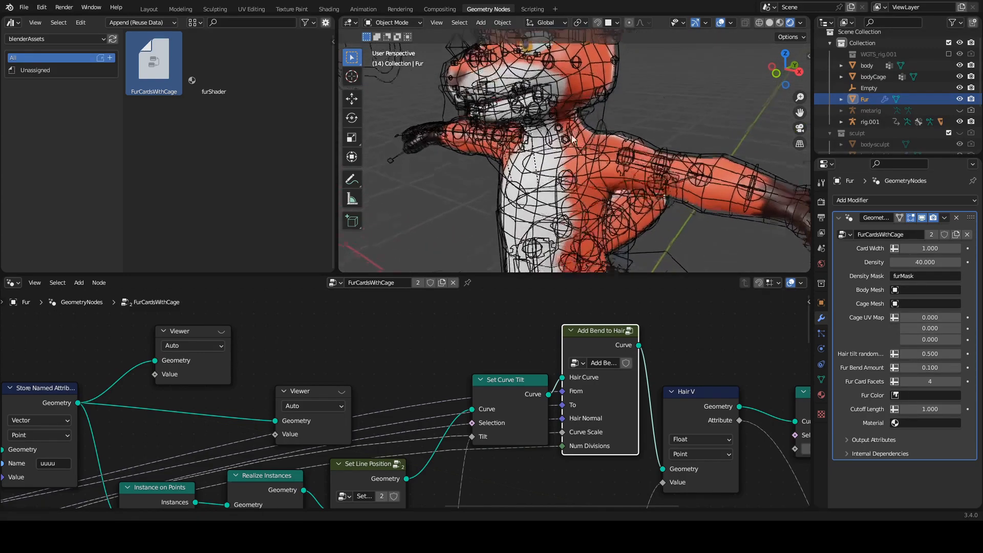
pyautogui.scroll(-2, 584, 128)
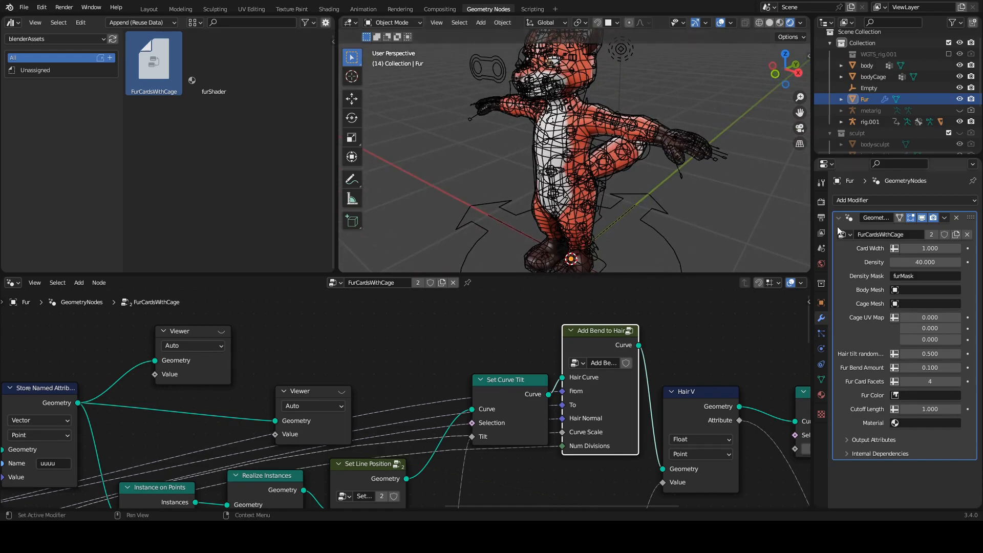
# Set the fur modifier's Body Mesh to body and its Cage Mesh to bodyCage
pyautogui.click(911, 289)
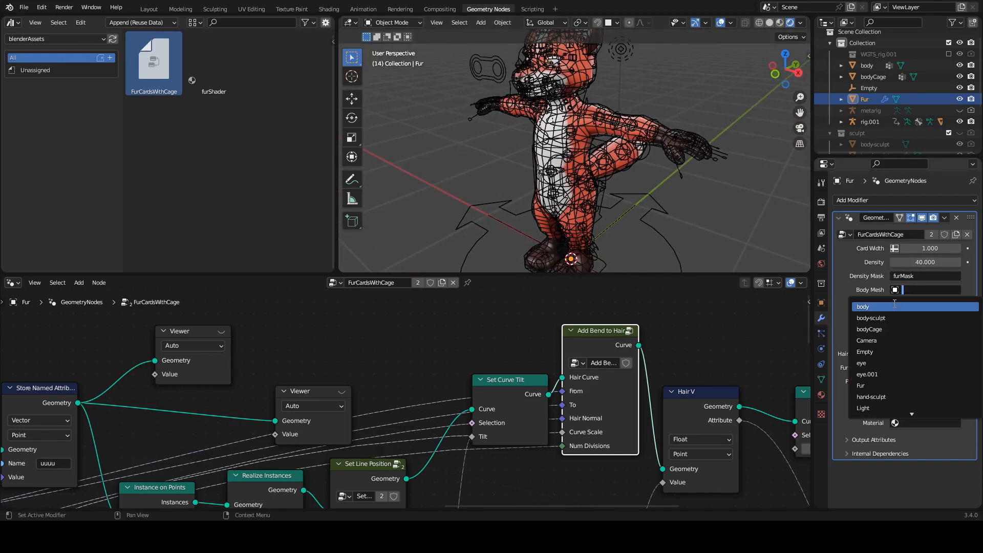
pyautogui.click(894, 306)
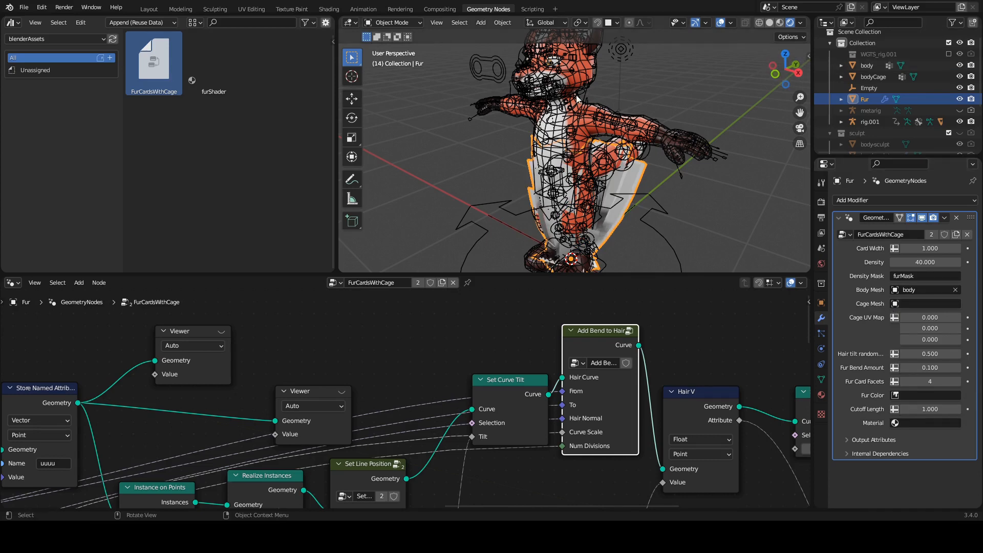
pyautogui.click(914, 304)
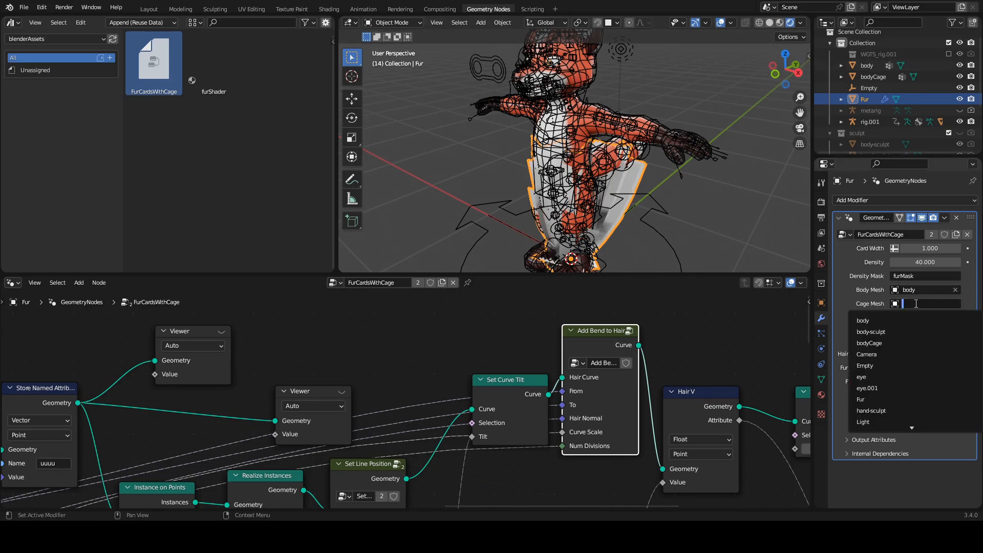
pyautogui.click(886, 342)
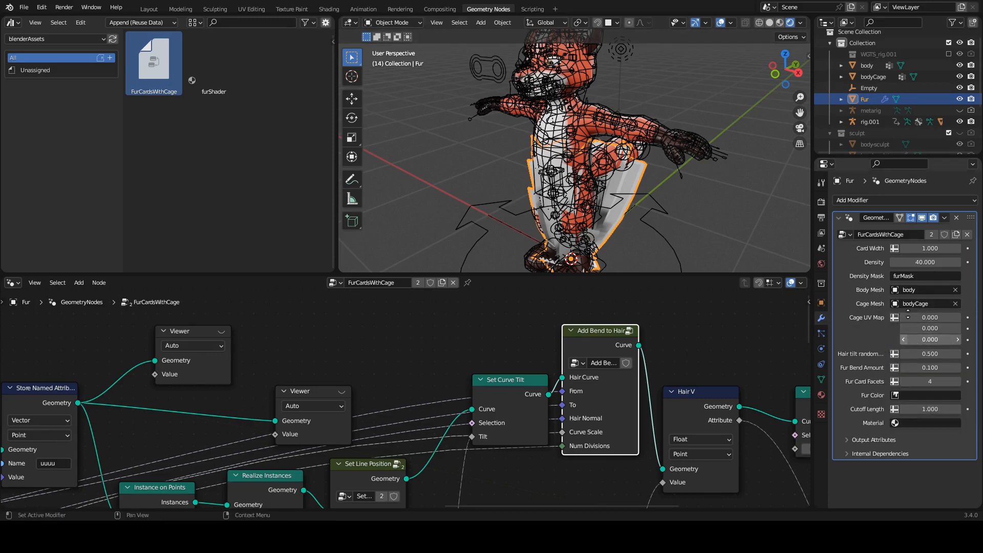
# Switch the modifier's Cage UV Map input to an attribute and set it to UVMap
pyautogui.click(893, 318)
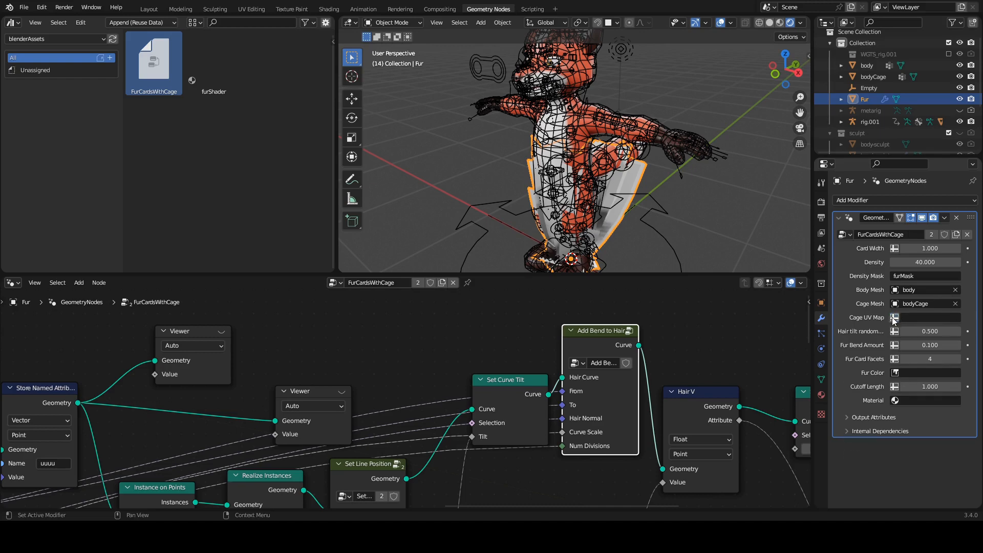
pyautogui.click(910, 319)
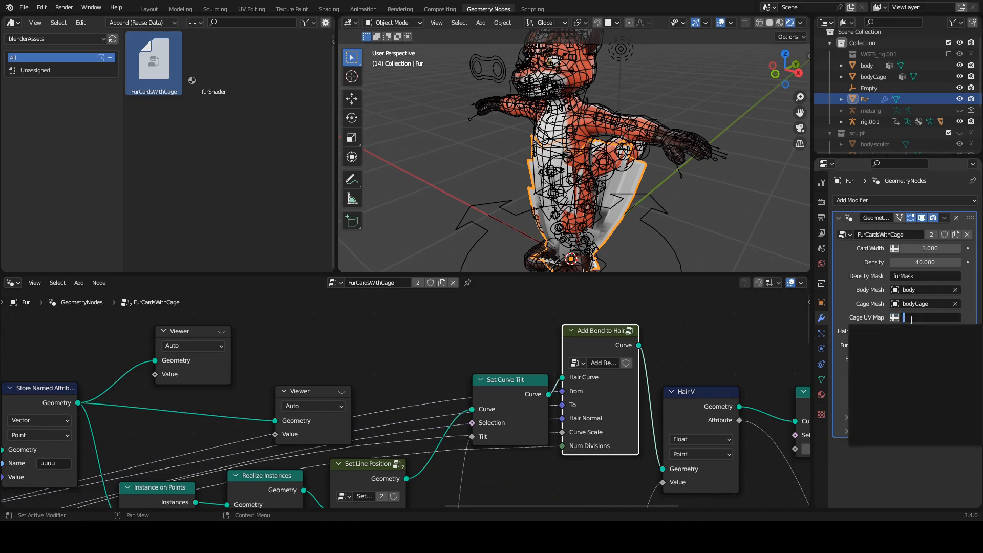
pyautogui.write('UVMap')
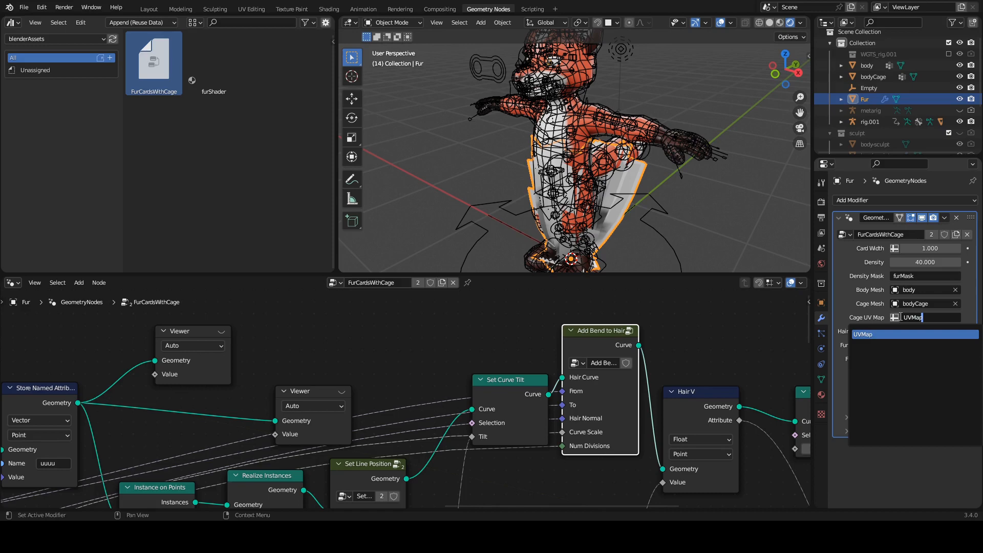
pyautogui.press('Return')
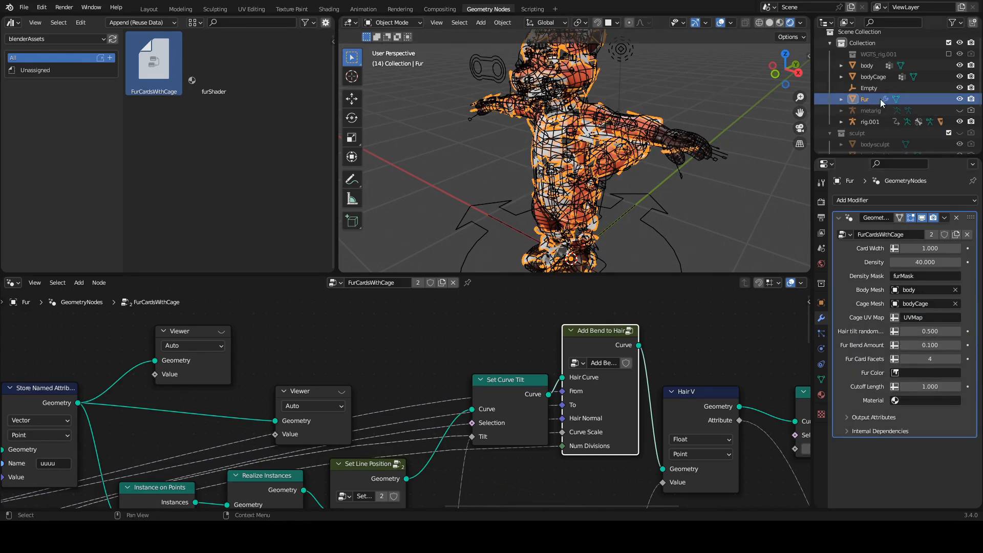
# Examine the bodyCage mesh's UV Maps list to check which UV map name it carries
pyautogui.click(873, 76)
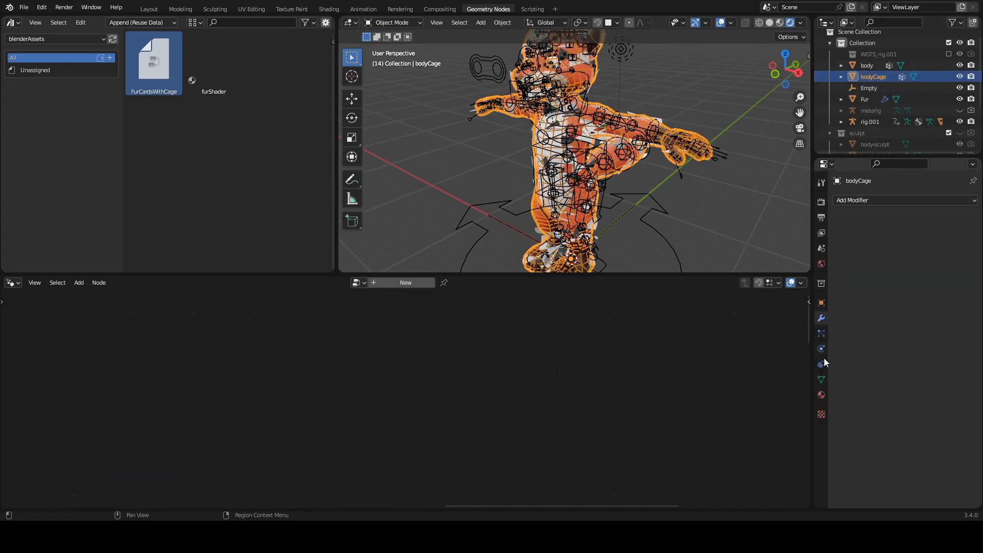
pyautogui.click(821, 380)
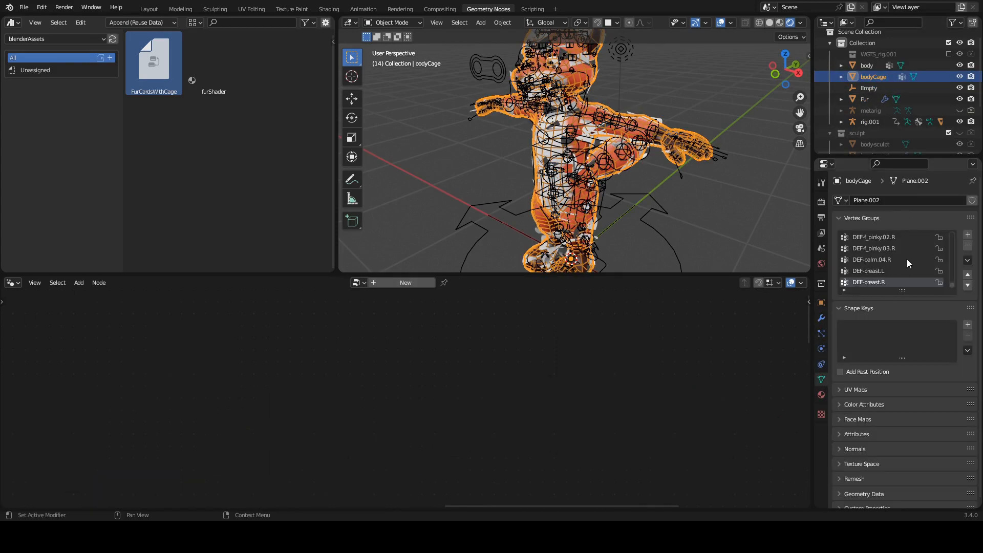
pyautogui.moveTo(895, 447); pyautogui.dragTo(892, 415, button='middle')
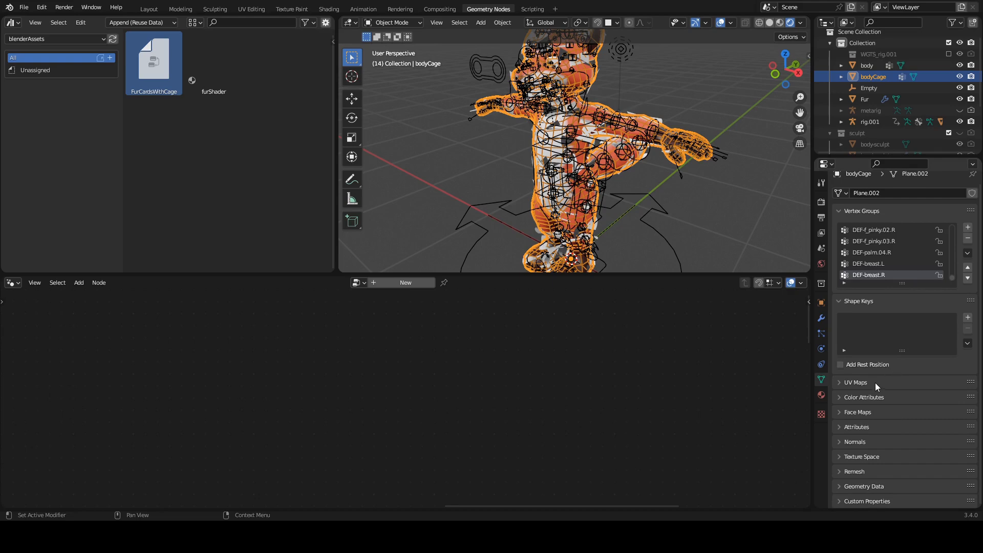
pyautogui.click(855, 383)
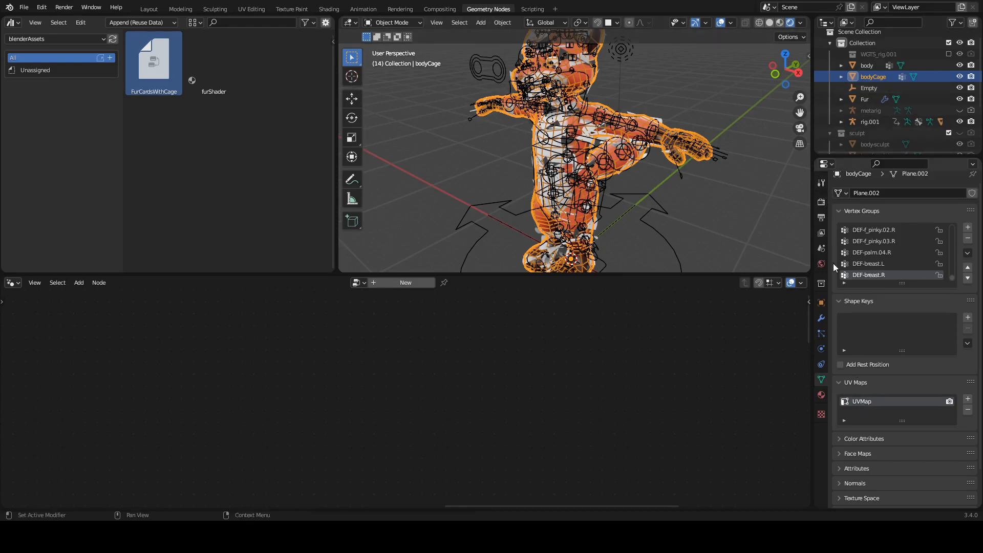
pyautogui.click(821, 318)
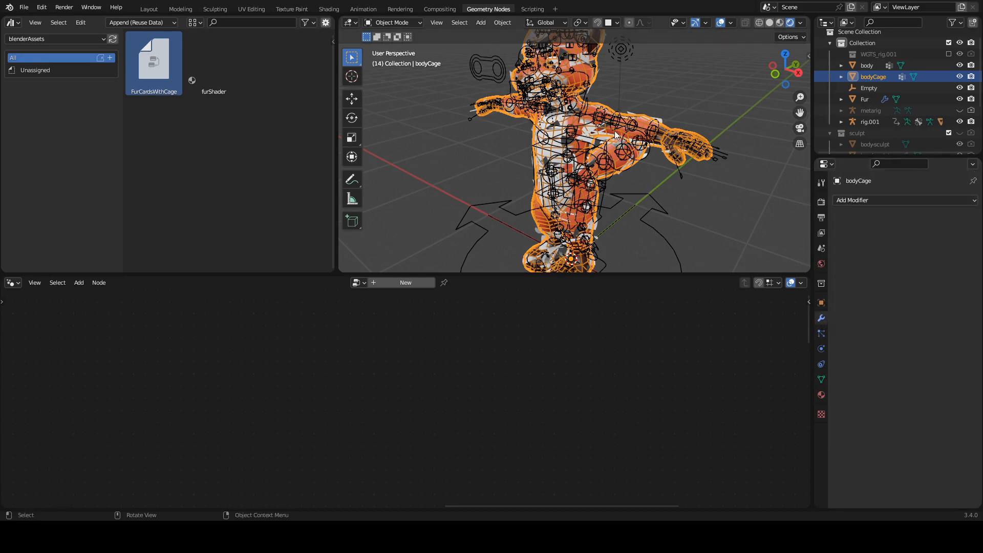
# Set the Fur object's geometry nodes Fur Color input to the body-albedo image
pyautogui.click(598, 228)
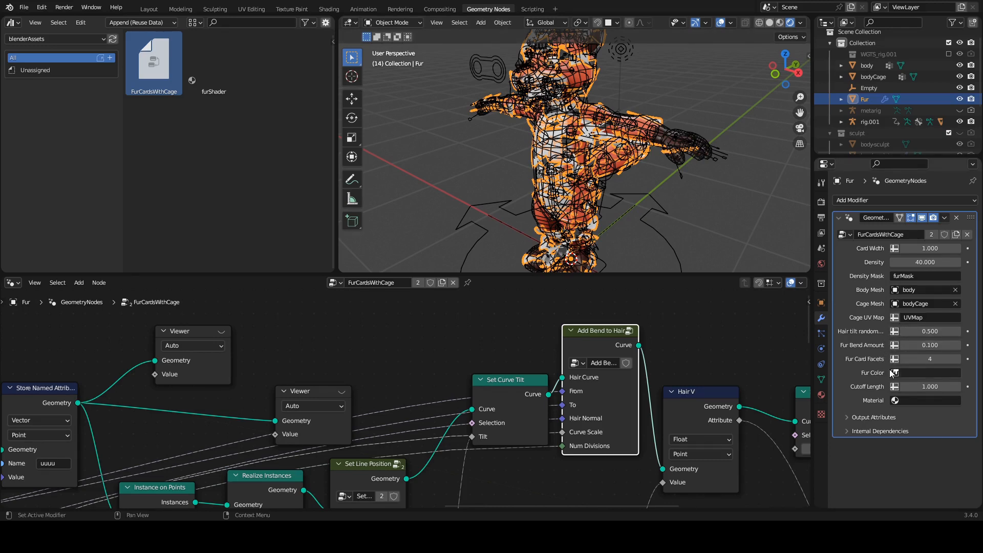
pyautogui.click(917, 371)
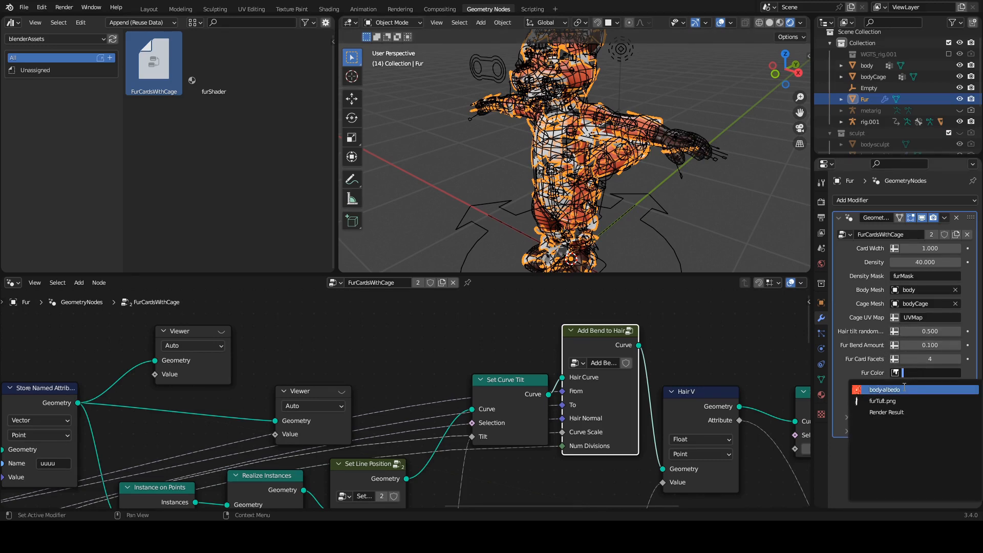
pyautogui.click(903, 388)
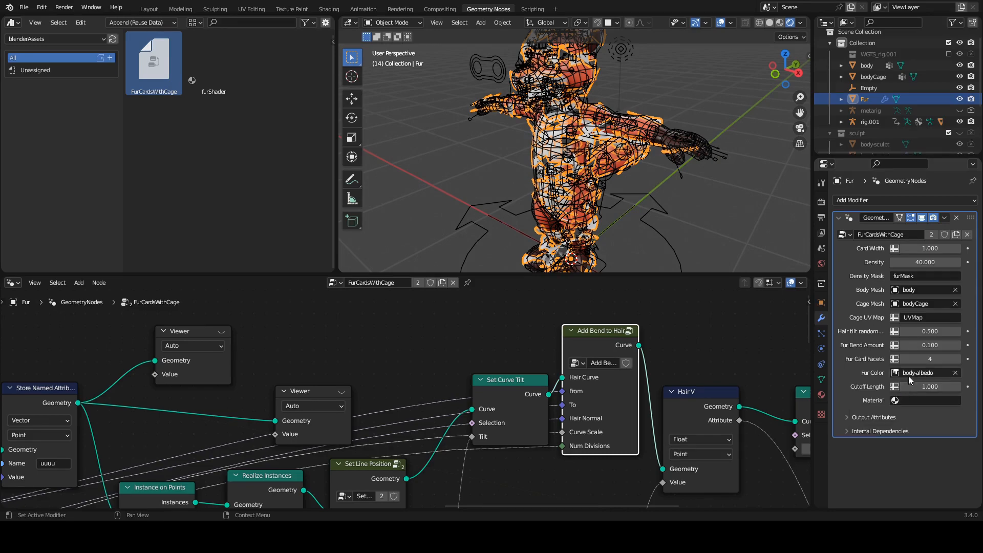
pyautogui.moveTo(486, 167); pyautogui.dragTo(523, 160, button='middle')
pyautogui.scroll(5, 524, 159)
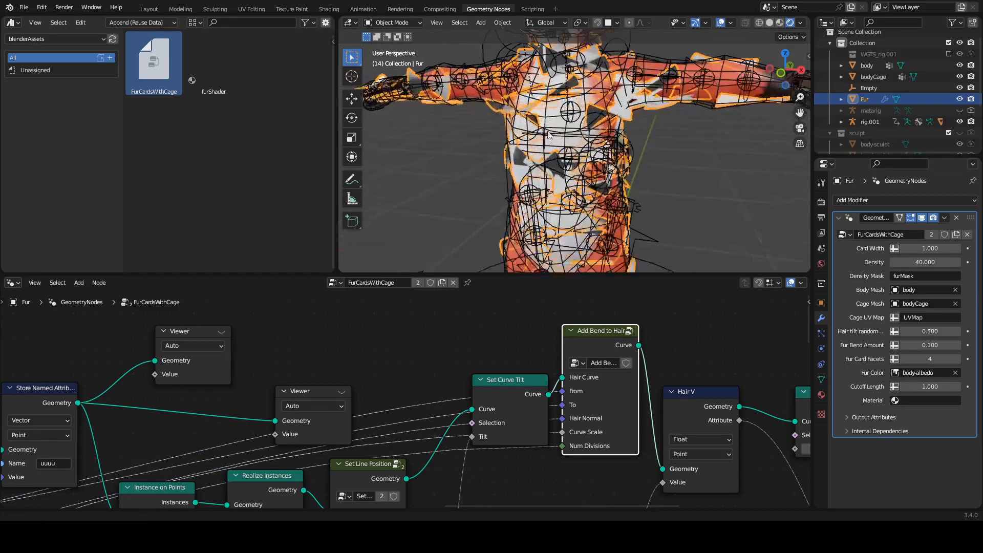
pyautogui.moveTo(589, 161); pyautogui.dragTo(609, 155, button='middle')
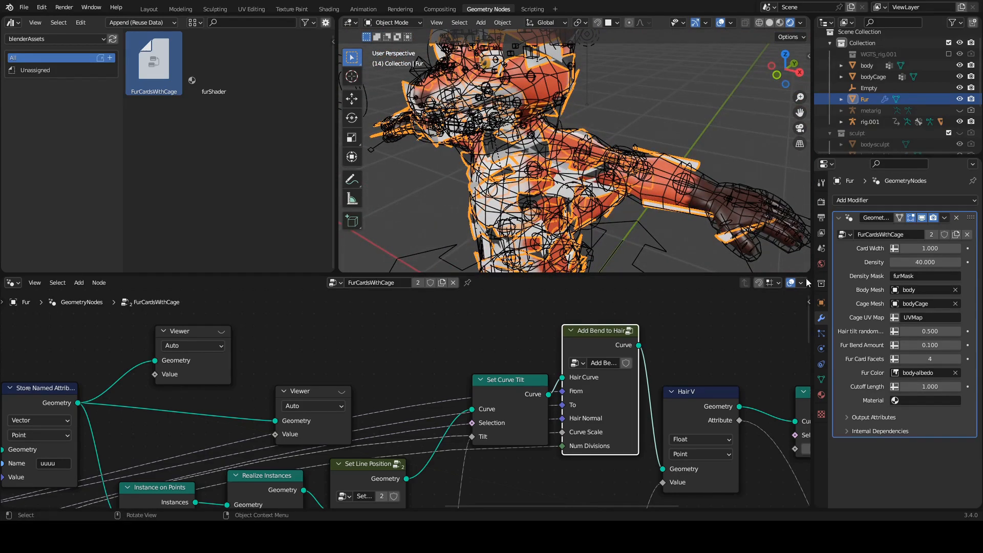
# Assign furShader as the Material input of the Fur object's FurCardsWithCage modifier
pyautogui.click(655, 188)
pyautogui.moveTo(640, 195)
pyautogui.mouseDown(button='middle')
pyautogui.moveTo(646, 163)
pyautogui.moveTo(634, 178)
pyautogui.mouseUp(button='middle')
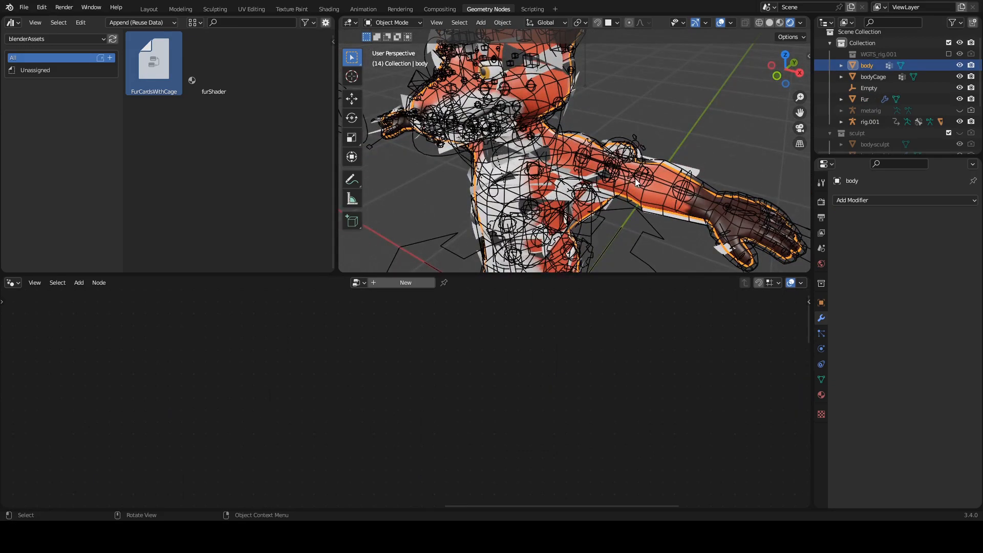
pyautogui.click(698, 168)
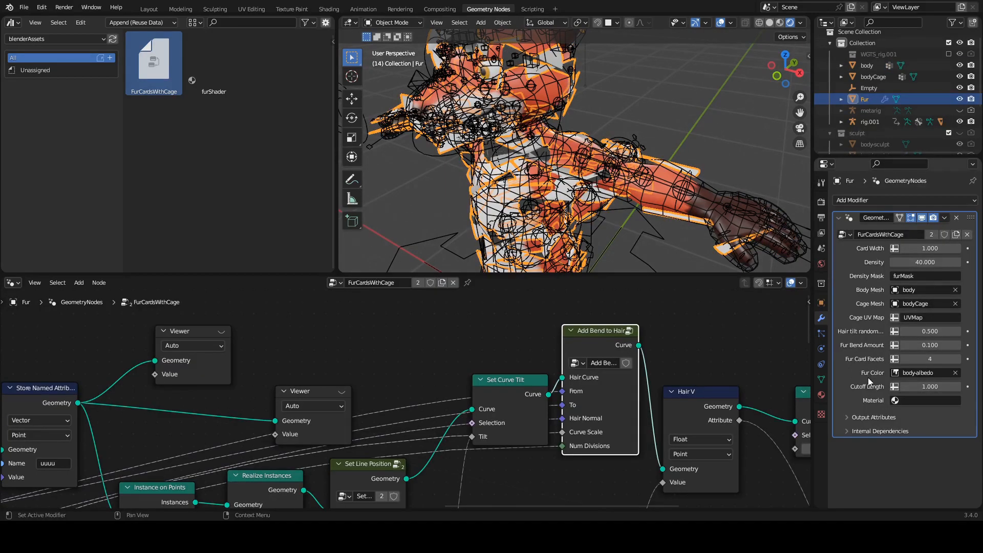
pyautogui.click(919, 401)
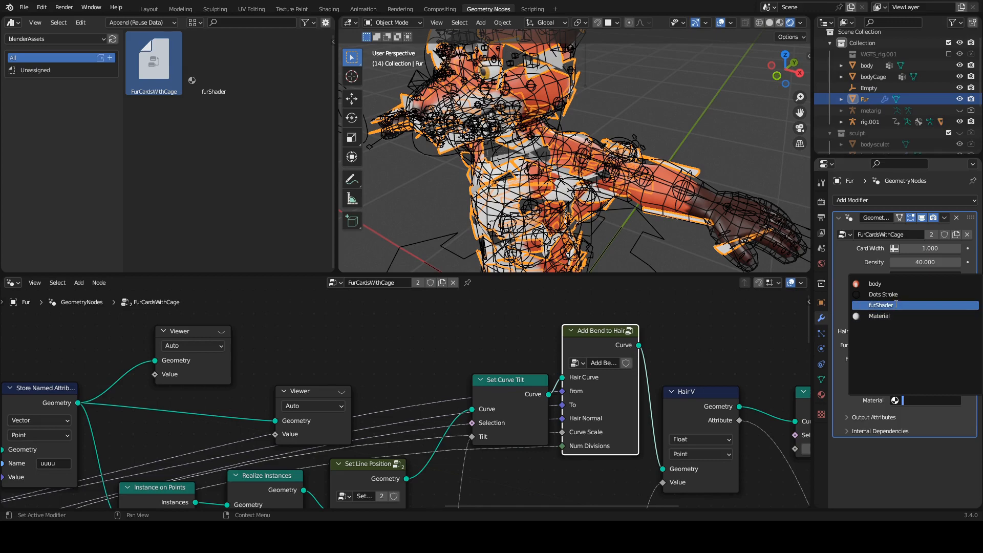
pyautogui.click(898, 306)
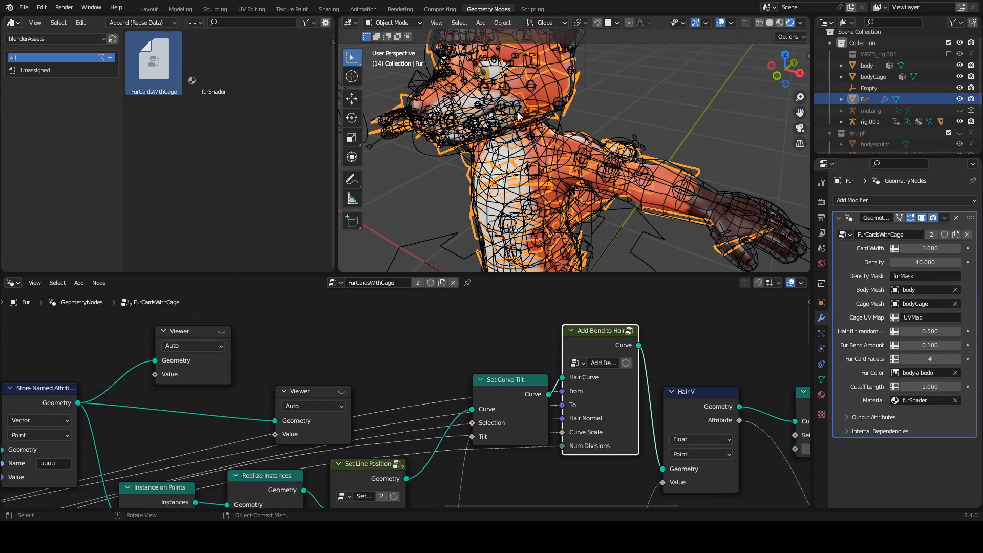
pyautogui.moveTo(575, 157); pyautogui.dragTo(563, 128, button='middle')
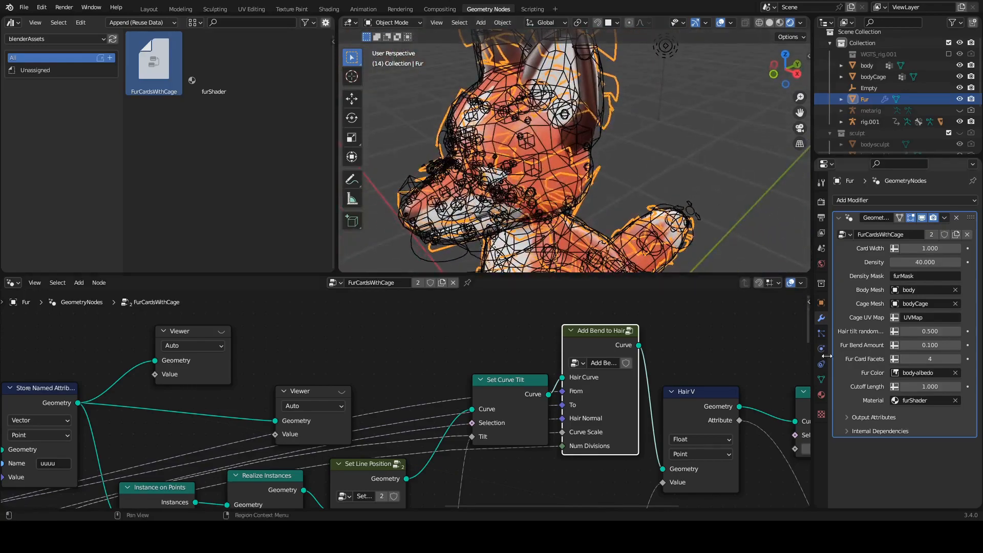
# Name the modifier's output attributes furColor and furUv, matching their respective outputs
pyautogui.click(873, 417)
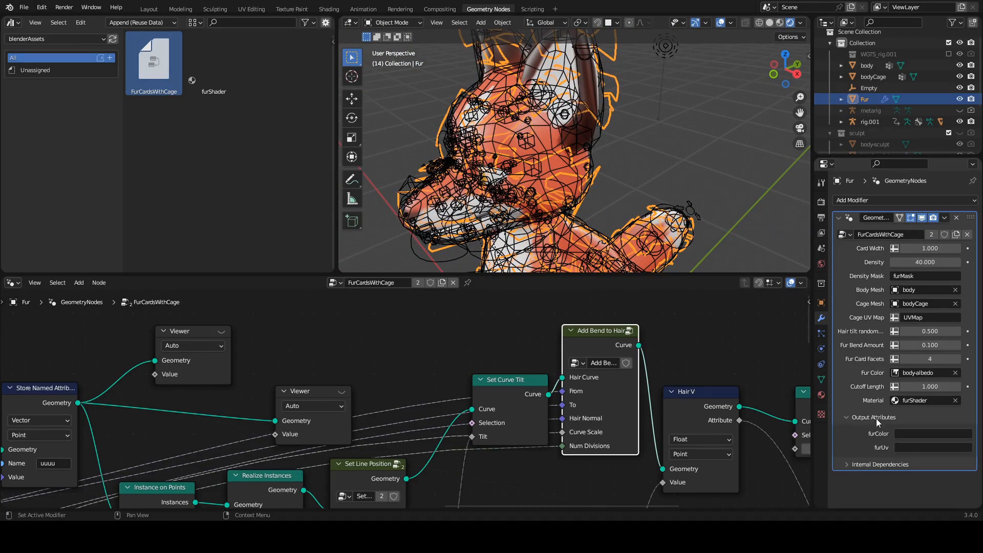
pyautogui.click(902, 433)
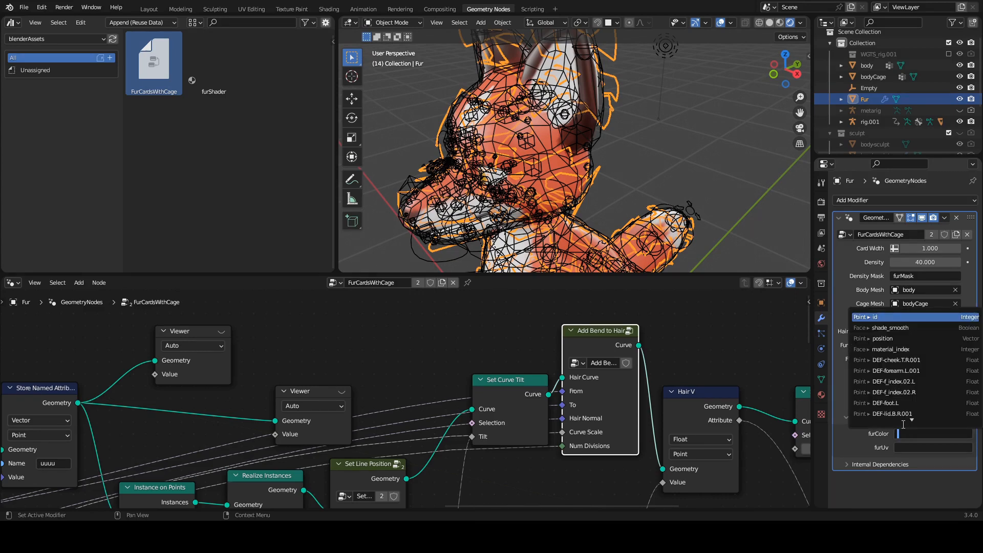
pyautogui.write('furColor')
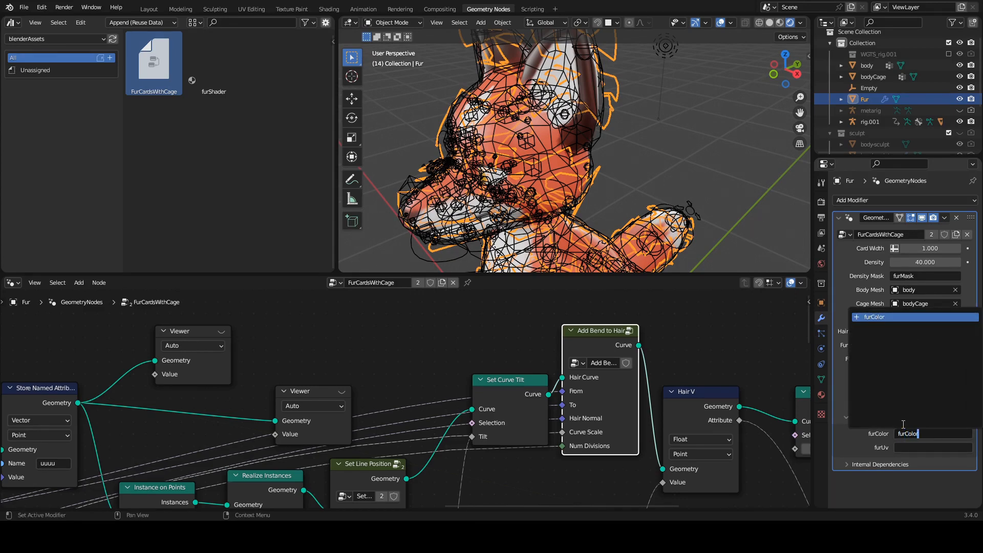
pyautogui.press('Return')
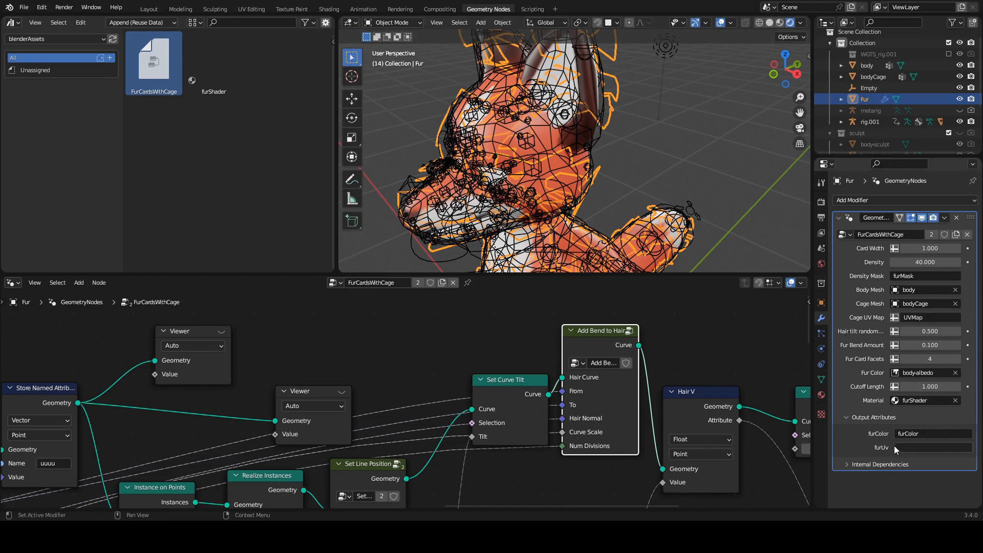
pyautogui.click(895, 447)
pyautogui.write('furUv')
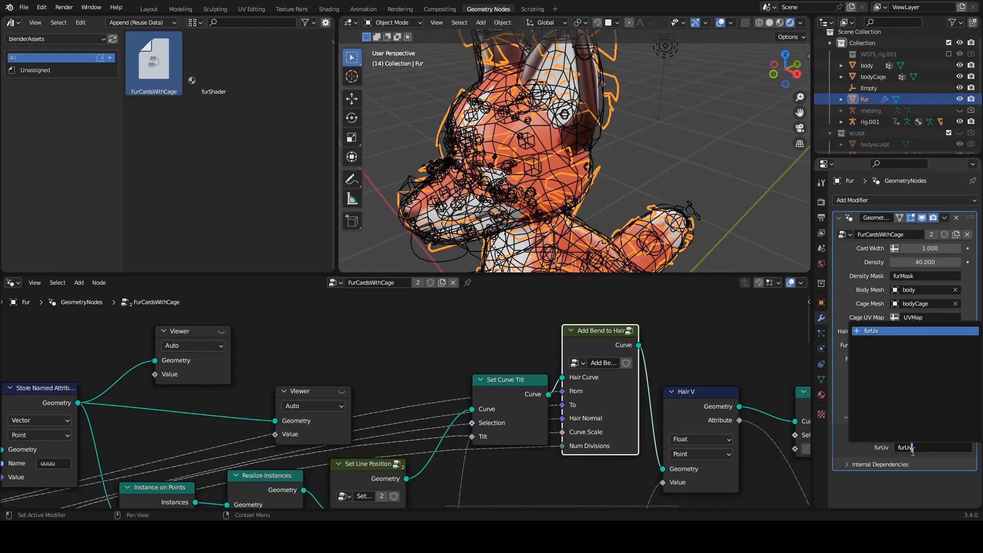
pyautogui.press('Return')
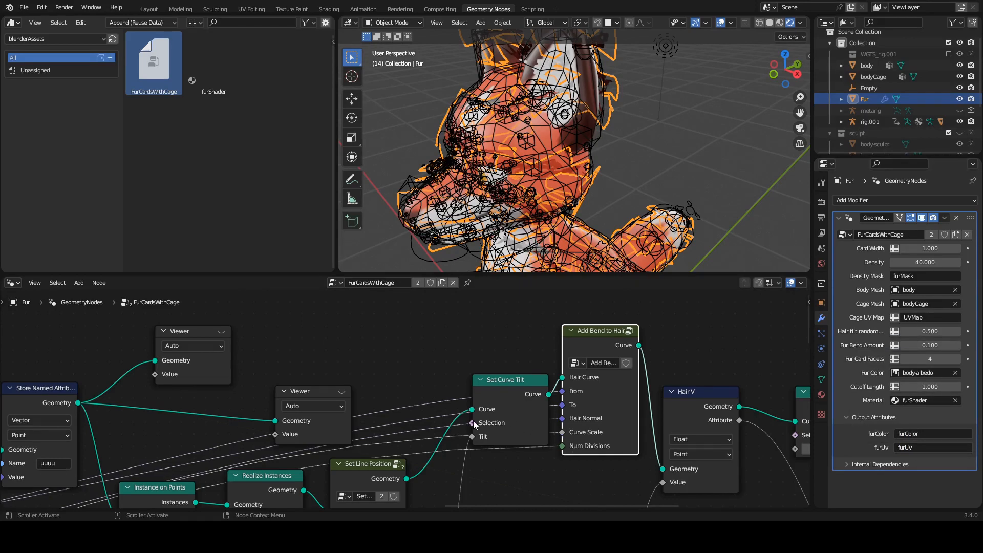
# Hide the bodyCage object, deselect the fur and turn off the Bones overlay so the fur cards can be seen clearly
pyautogui.moveTo(473, 422)
pyautogui.moveTo(568, 113); pyautogui.dragTo(593, 112, button='middle')
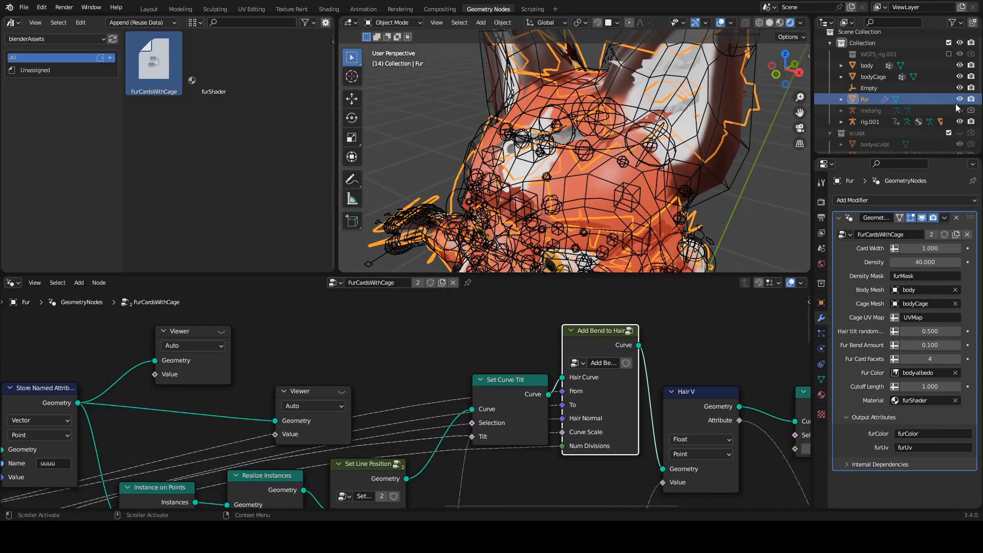
pyautogui.click(961, 76)
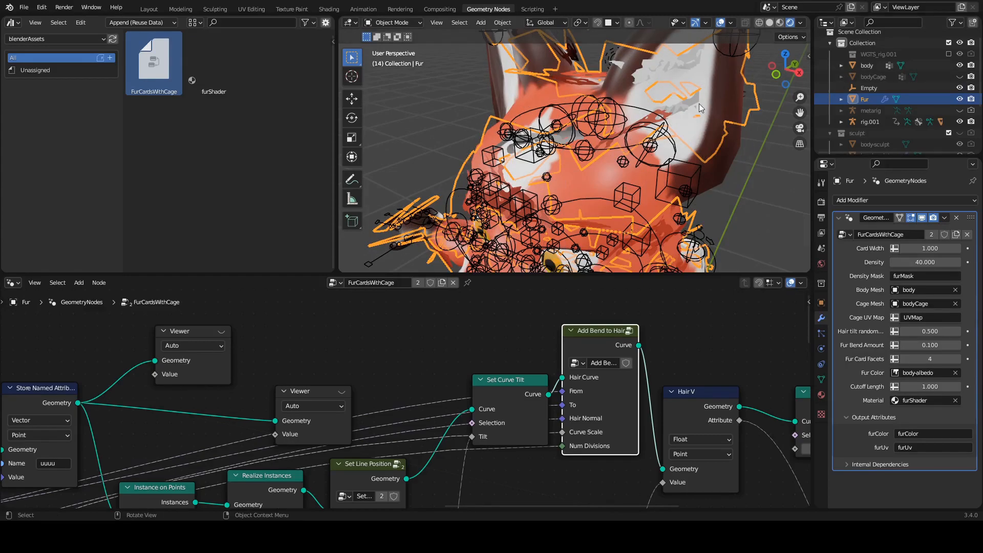
pyautogui.click(735, 182)
pyautogui.moveTo(716, 169); pyautogui.dragTo(619, 128, button='middle')
pyautogui.click(731, 22)
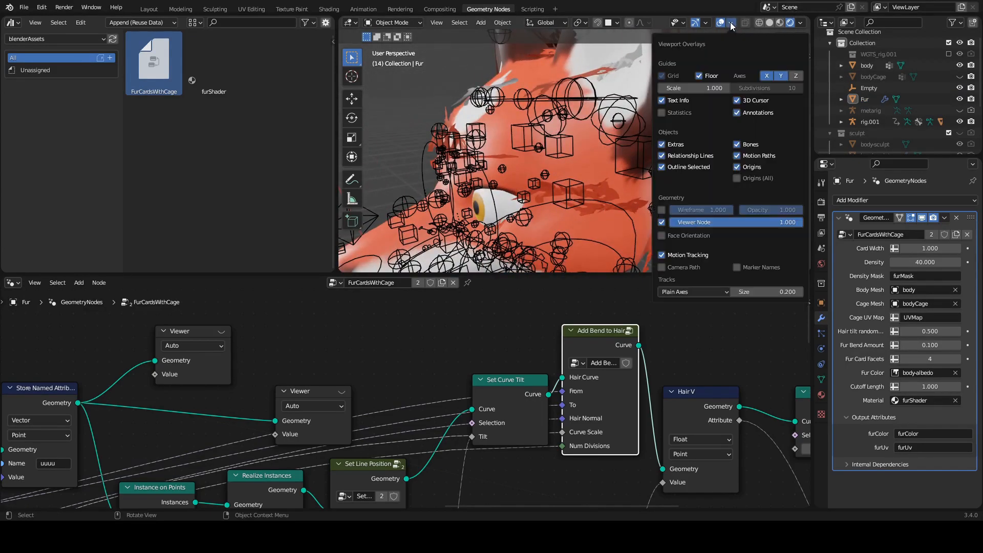
pyautogui.click(737, 145)
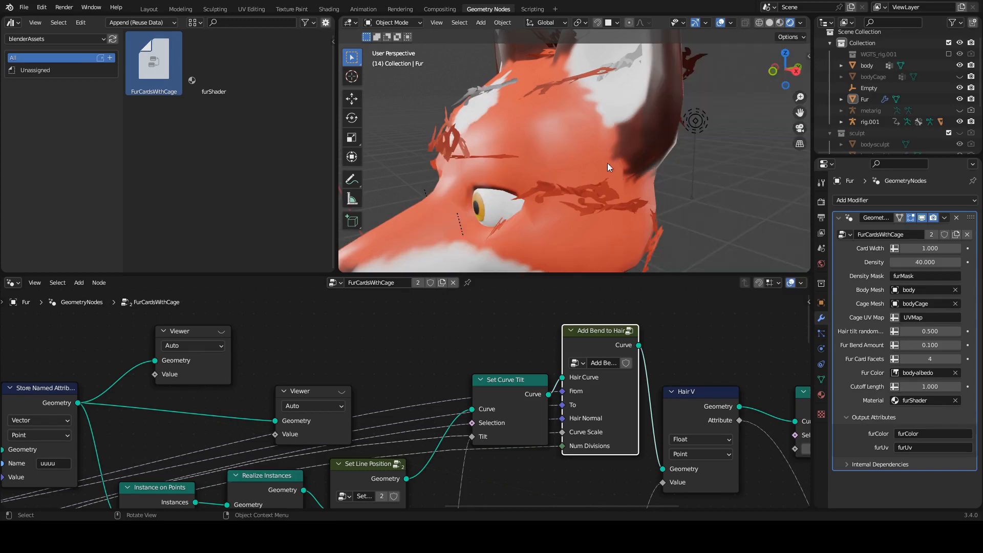
pyautogui.moveTo(594, 133); pyautogui.dragTo(545, 168, button='middle')
pyautogui.moveTo(547, 134); pyautogui.dragTo(560, 140, button='middle')
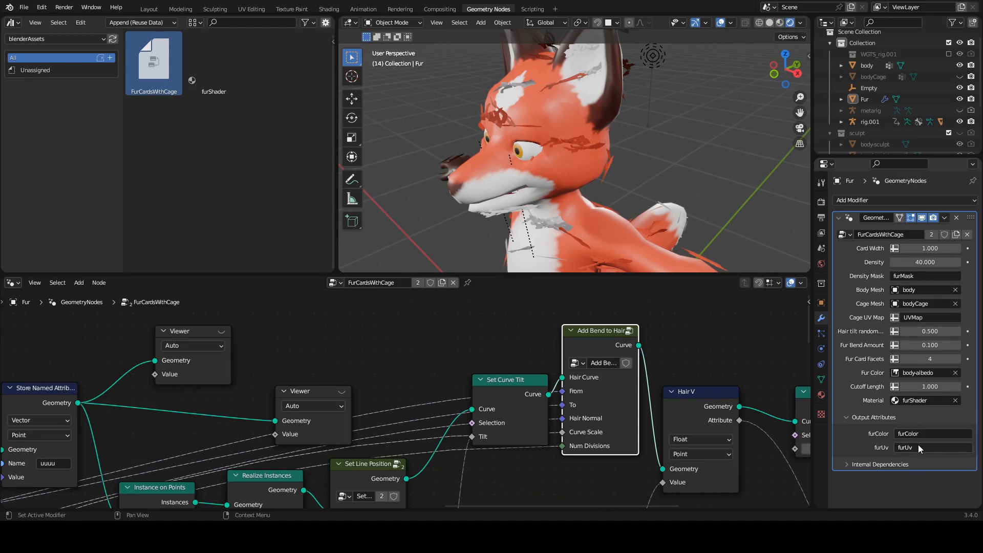
# Examine the end of the FurCardsWithCage node tree, tracing the links into the Group Output's furColor and furUv sockets
pyautogui.moveTo(726, 354); pyautogui.dragTo(408, 349, button='middle')
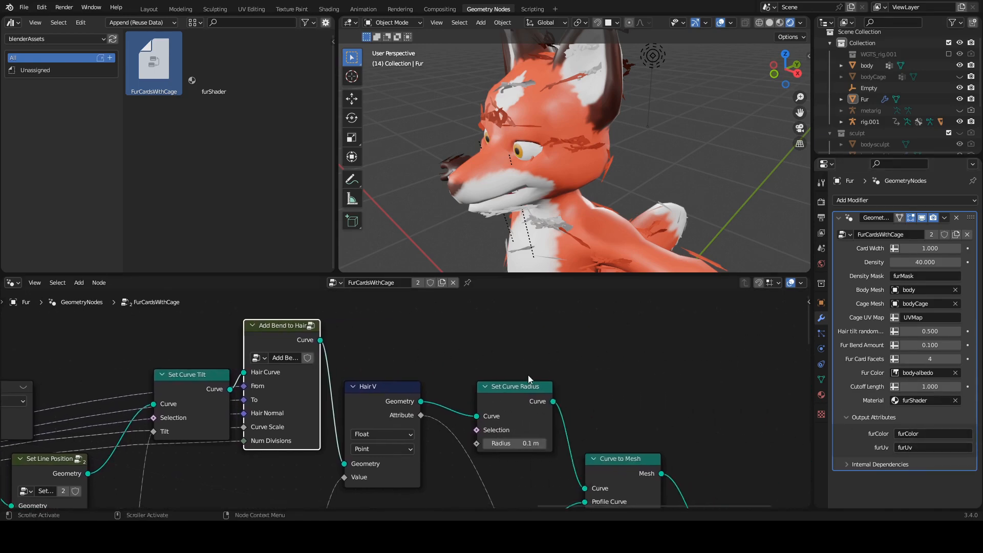
pyautogui.moveTo(677, 440); pyautogui.dragTo(479, 342, button='middle')
pyautogui.moveTo(653, 394); pyautogui.dragTo(466, 347, button='middle')
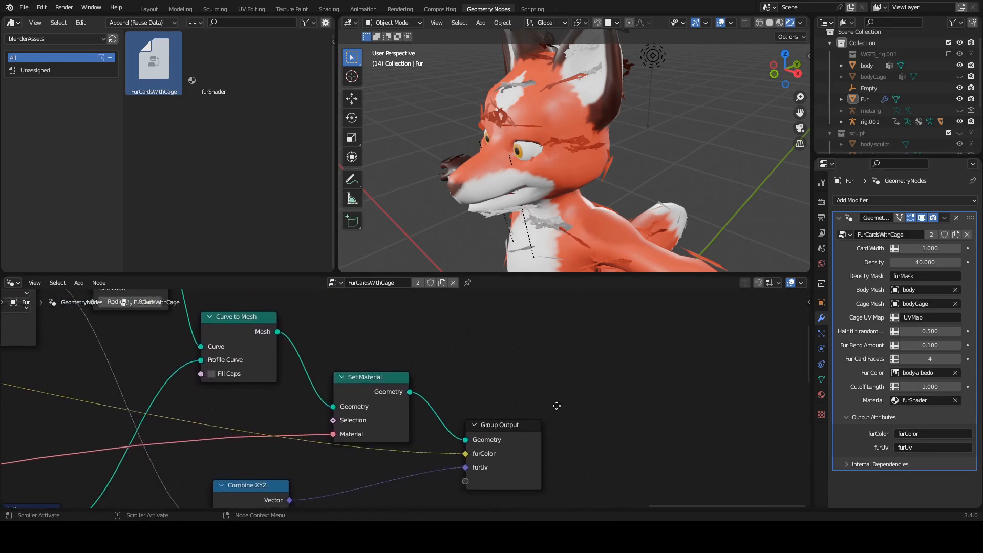
pyautogui.moveTo(557, 405); pyautogui.dragTo(533, 382, button='middle')
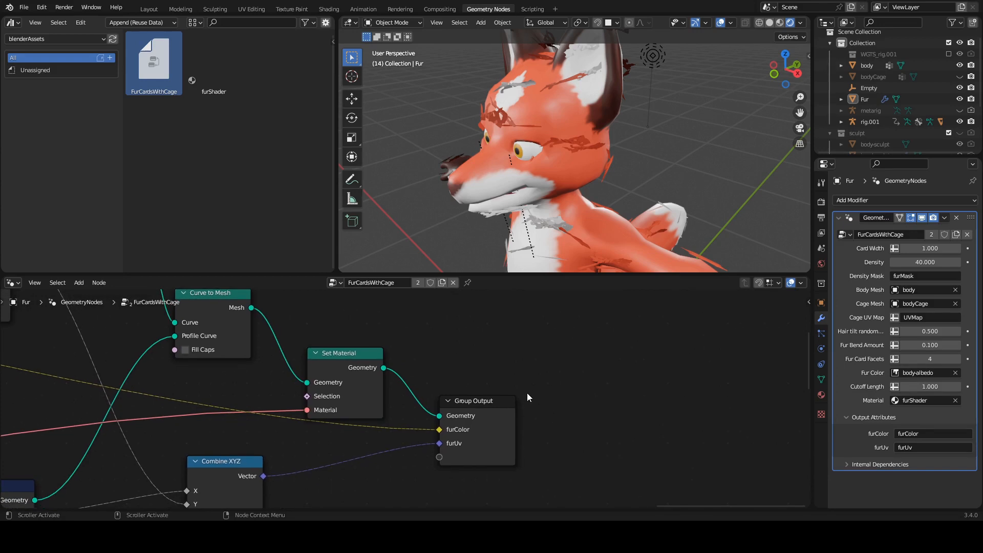
pyautogui.scroll(-3, 428, 340)
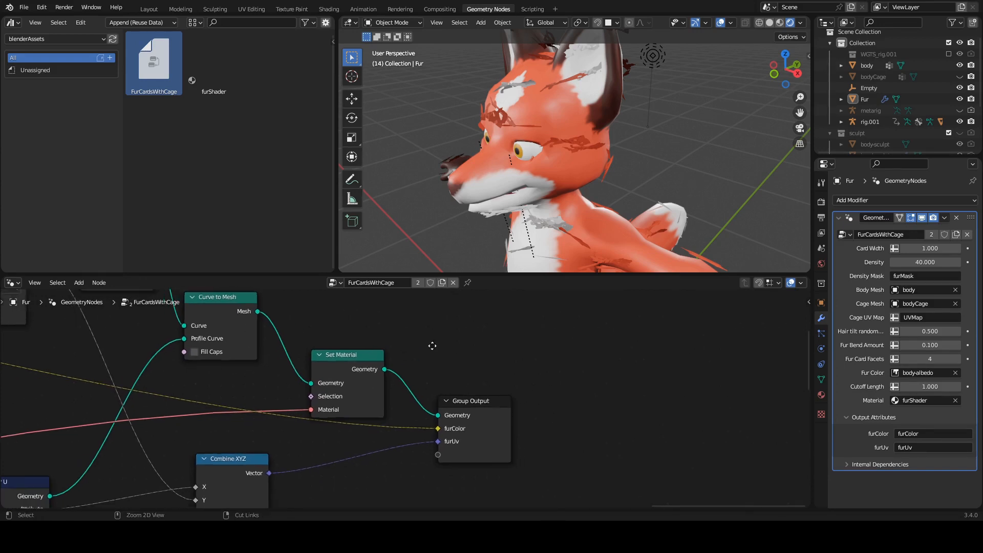
pyautogui.scroll(-2, 325, 358)
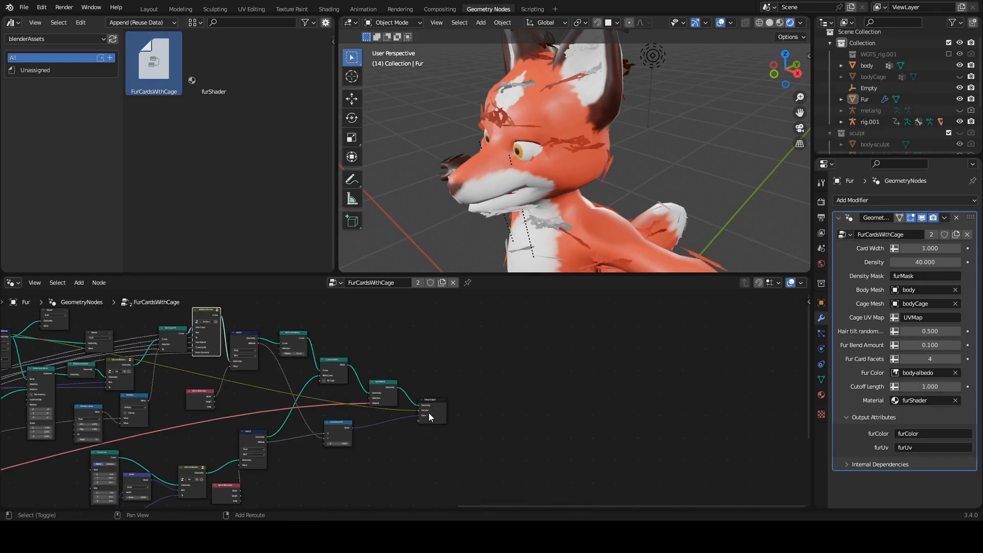
pyautogui.scroll(4, 430, 417)
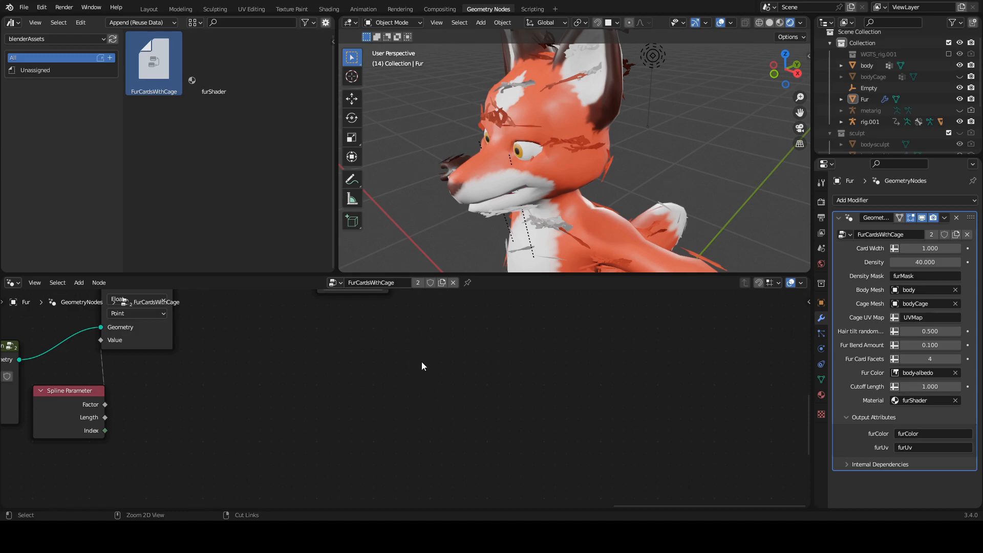
pyautogui.keyDown('ctrl'); pyautogui.moveTo(422, 361); pyautogui.dragTo(410, 425, button='middle'); pyautogui.keyUp('ctrl')
pyautogui.moveTo(394, 318); pyautogui.dragTo(397, 401, button='middle')
pyautogui.keyDown('ctrl'); pyautogui.moveTo(460, 409); pyautogui.dragTo(505, 355, button='middle'); pyautogui.keyUp('ctrl')
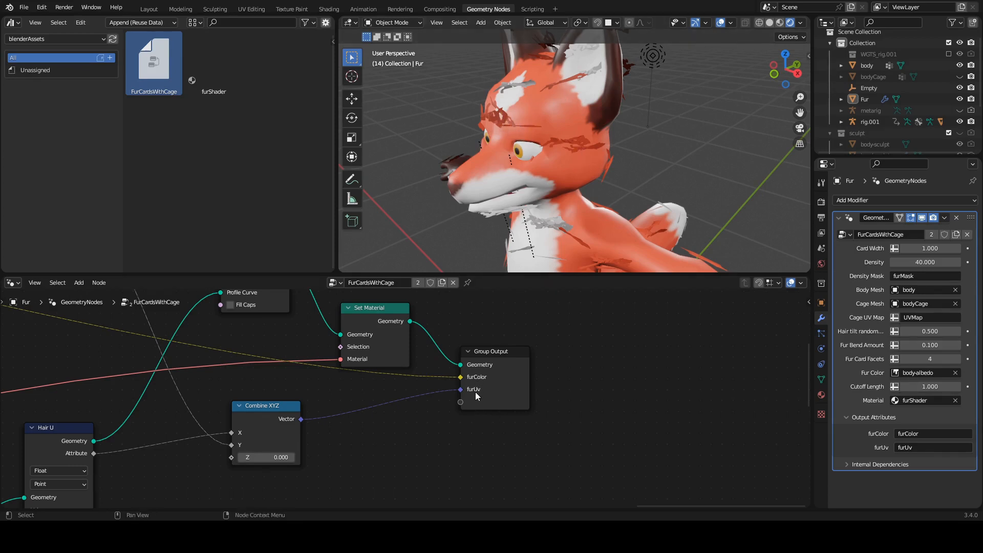
# Switch to the Shading workspace to show the furShader material's node tree
pyautogui.moveTo(517, 124); pyautogui.dragTo(530, 150, button='middle')
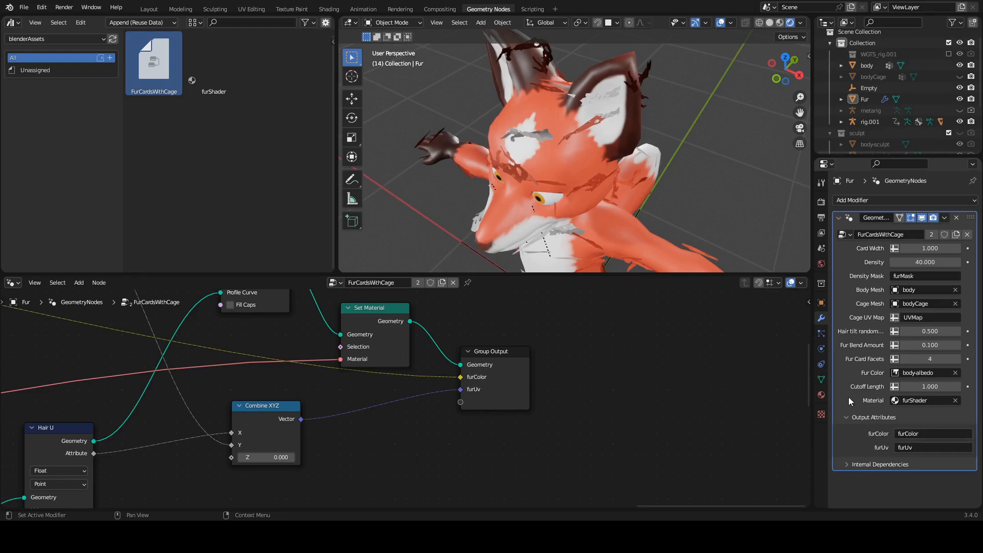
pyautogui.click(329, 10)
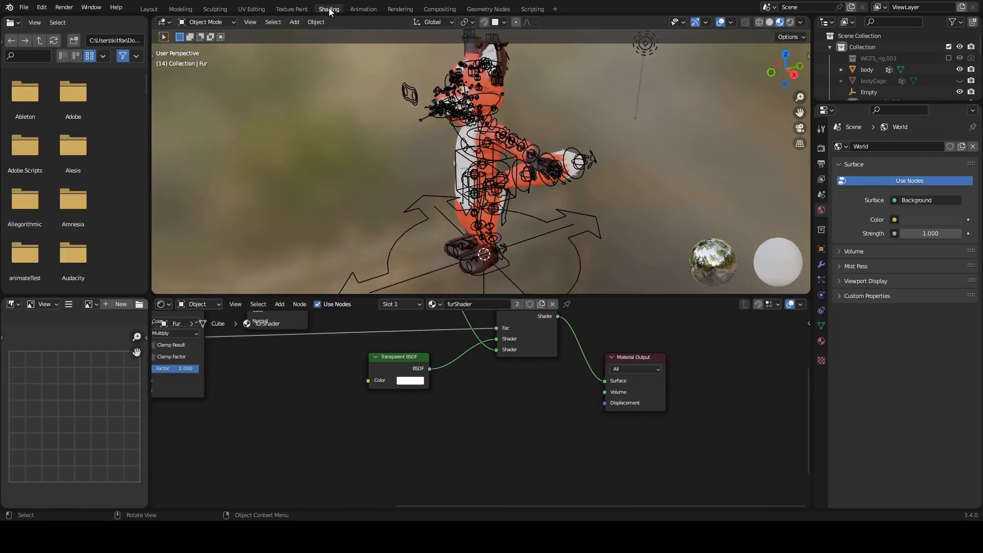
# Examine the furShader node tree, tracing the furUv and furColor Attribute nodes through the furTuft.png texture and Multiply node to the Material Output
pyautogui.keyDown('shift'); pyautogui.moveTo(360, 355); pyautogui.dragTo(489, 410, button='middle'); pyautogui.keyUp('shift')
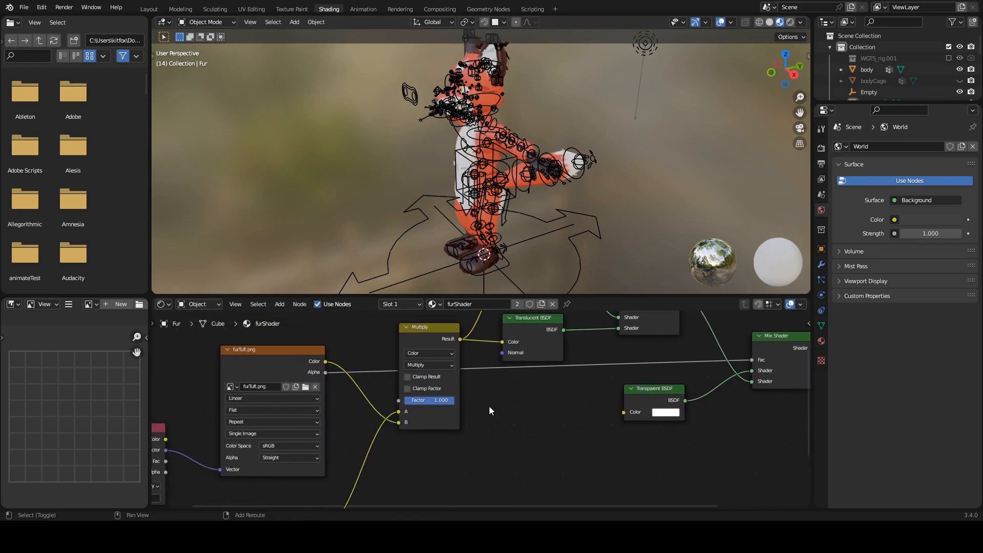
pyautogui.keyDown('shift'); pyautogui.moveTo(339, 429); pyautogui.dragTo(551, 351, button='middle'); pyautogui.keyUp('shift')
pyautogui.moveTo(411, 436); pyautogui.dragTo(380, 375, button='middle')
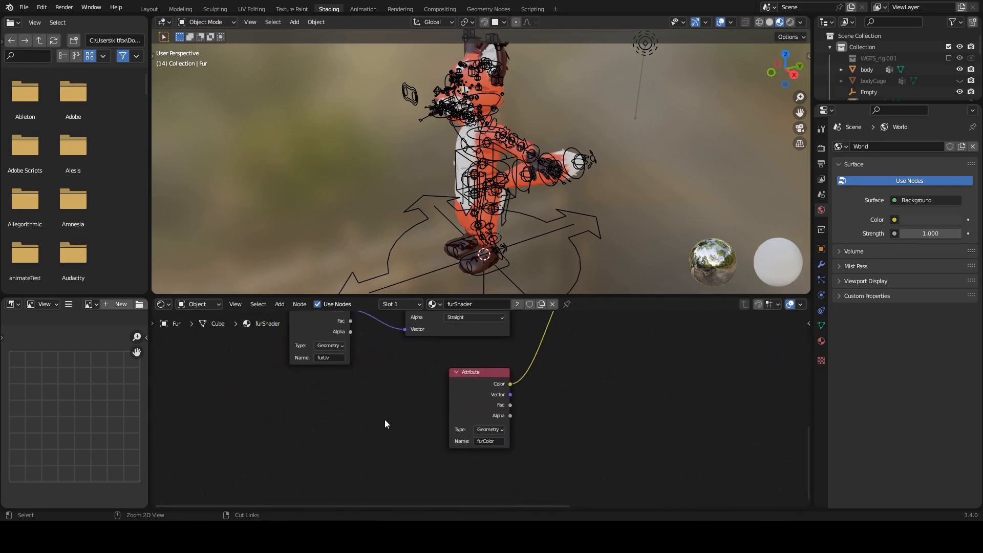
pyautogui.scroll(2, 385, 424)
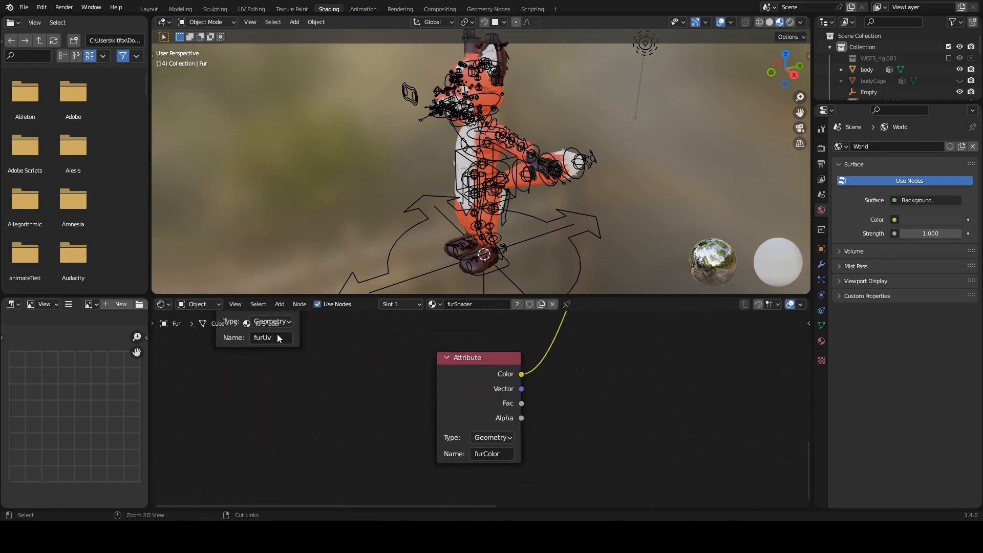
pyautogui.scroll(-3, 386, 392)
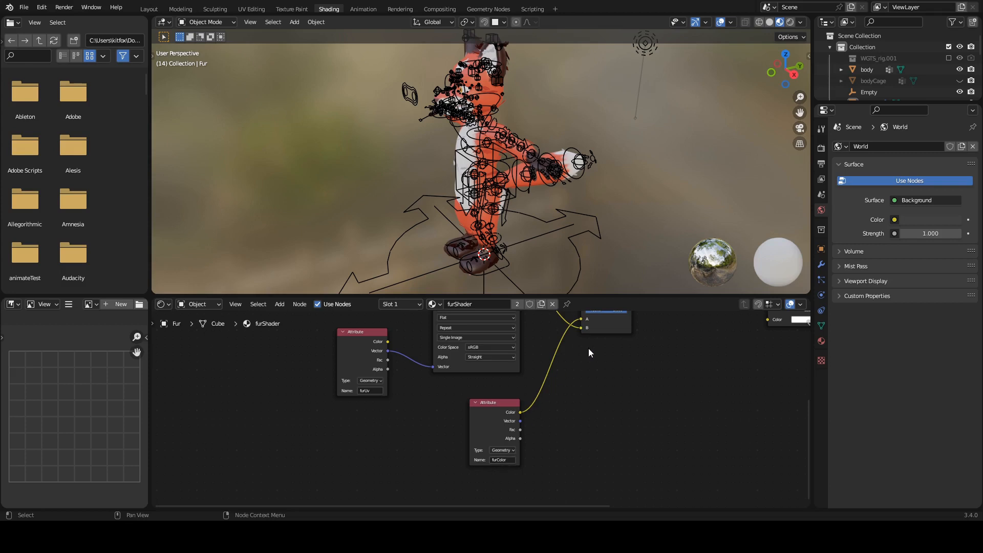
pyautogui.moveTo(588, 348); pyautogui.dragTo(523, 423, button='middle')
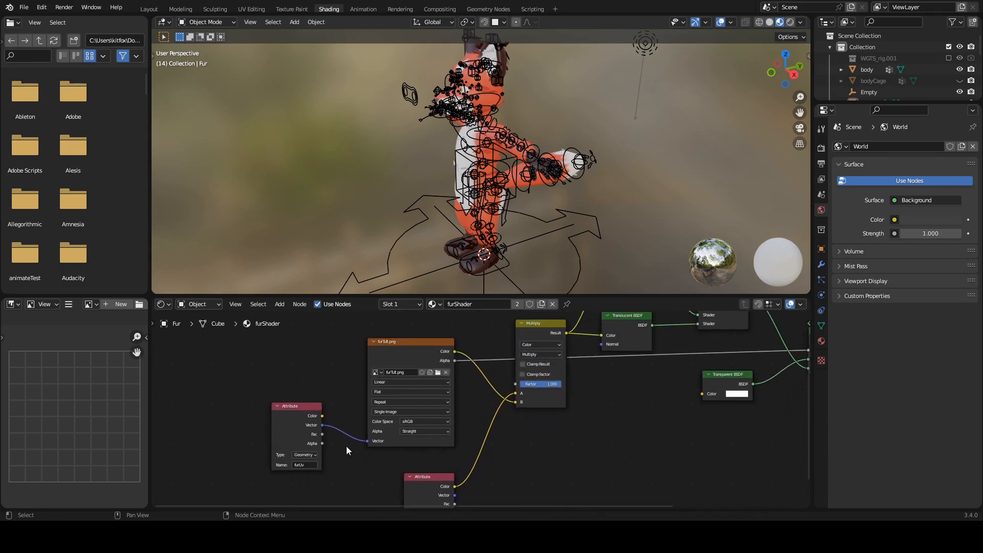
pyautogui.keyDown('ctrl'); pyautogui.moveTo(287, 472); pyautogui.dragTo(282, 459, button='middle'); pyautogui.keyUp('ctrl')
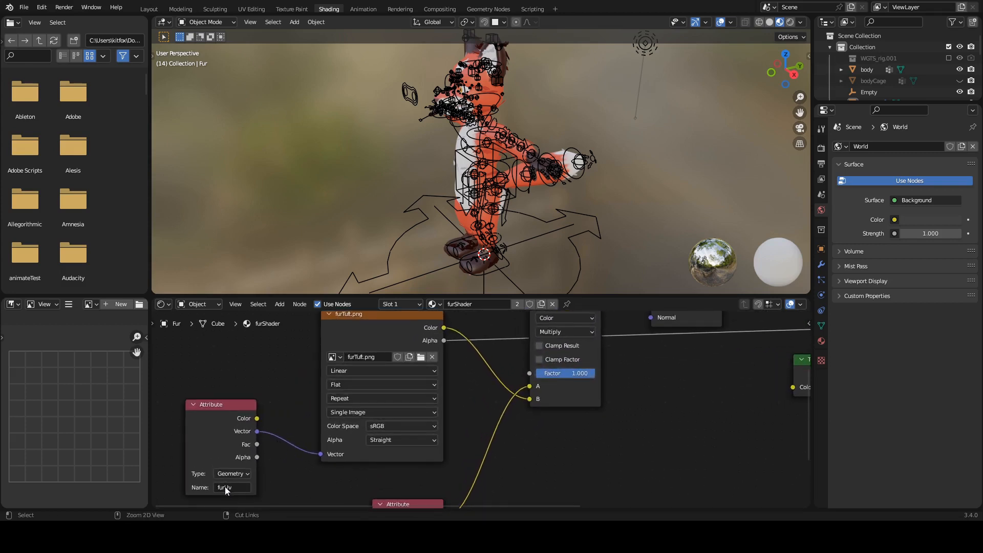
pyautogui.moveTo(465, 362); pyautogui.dragTo(363, 468, button='middle')
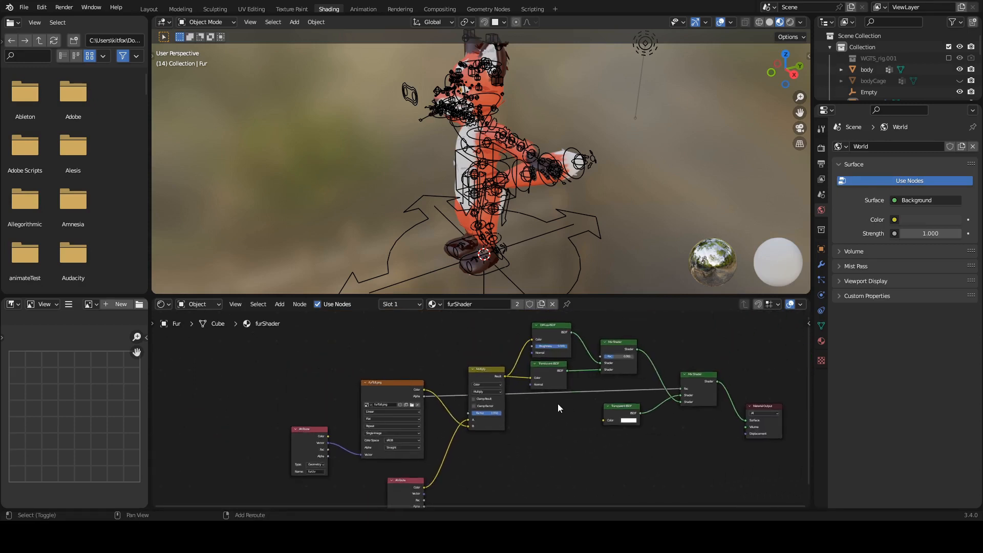
pyautogui.keyDown('shift'); pyautogui.moveTo(557, 403); pyautogui.dragTo(582, 369, button='middle'); pyautogui.keyUp('shift')
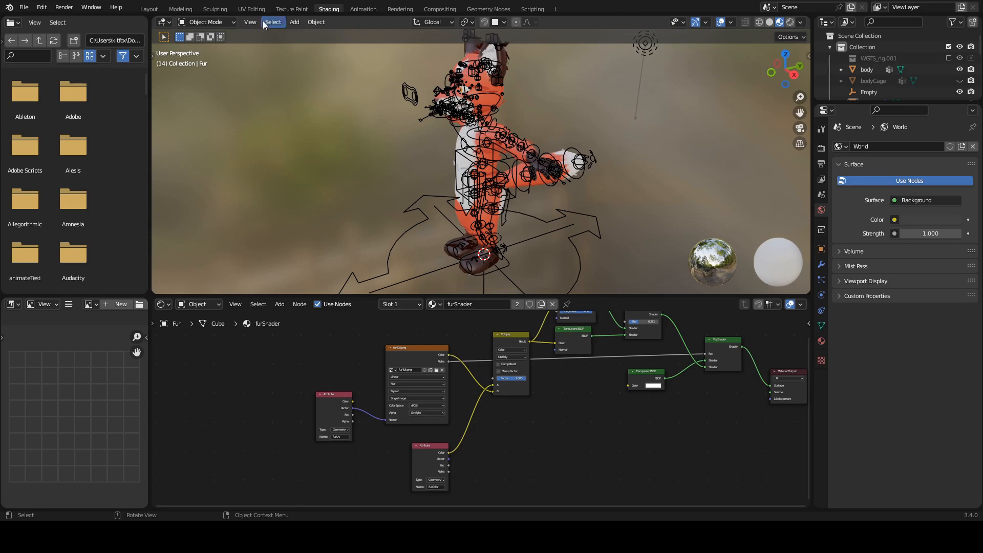
# Return to the Geometry Nodes workspace and view the fur cards on the fox's head from the front
pyautogui.click(251, 9)
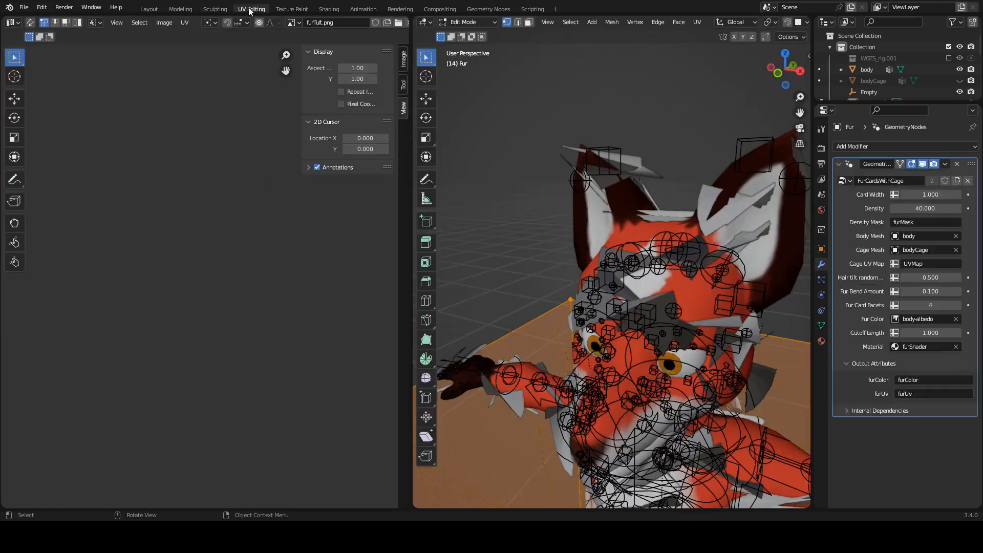
pyautogui.click(489, 9)
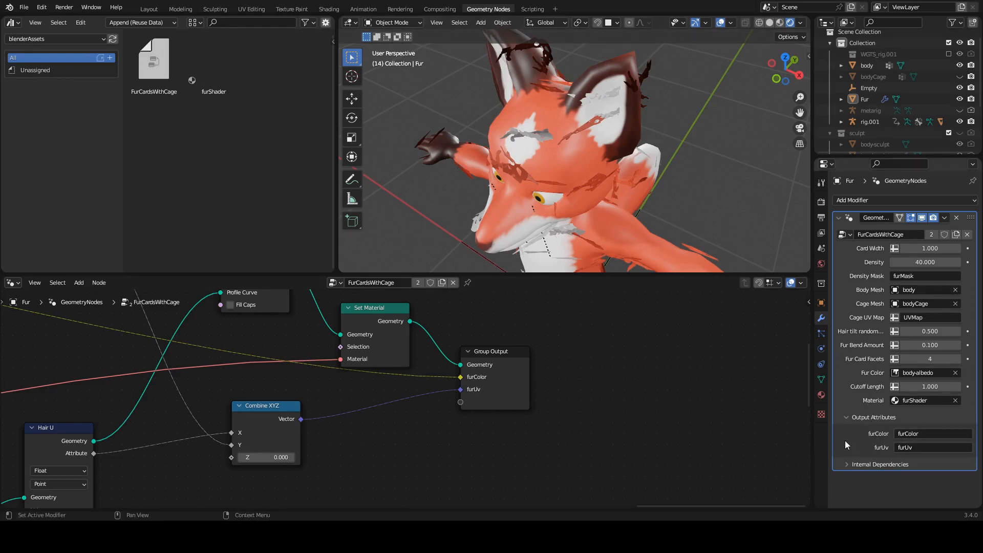
pyautogui.moveTo(530, 211); pyautogui.dragTo(601, 115, button='middle')
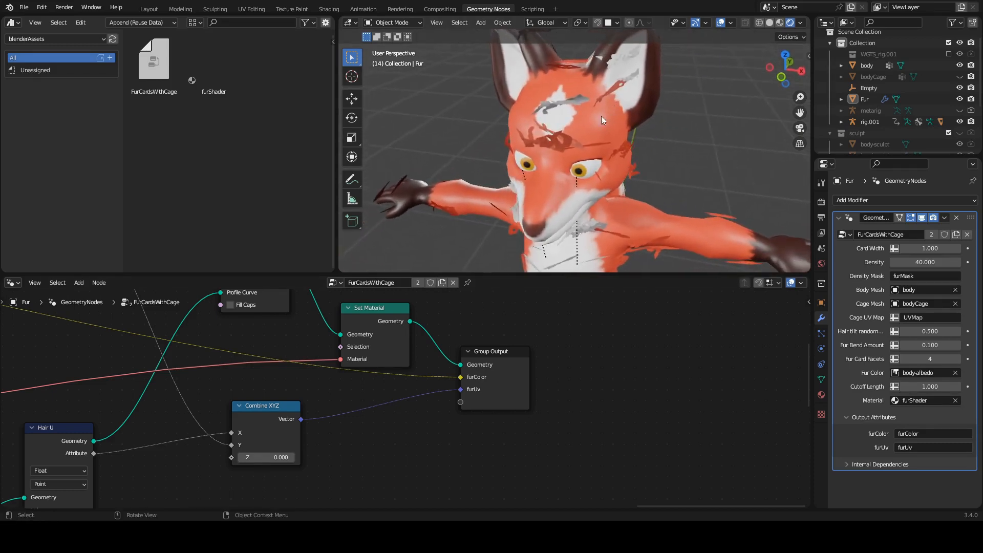
# Switch to the Layout workspace, display the fox in rendered shading and frame its upper body
pyautogui.click(147, 9)
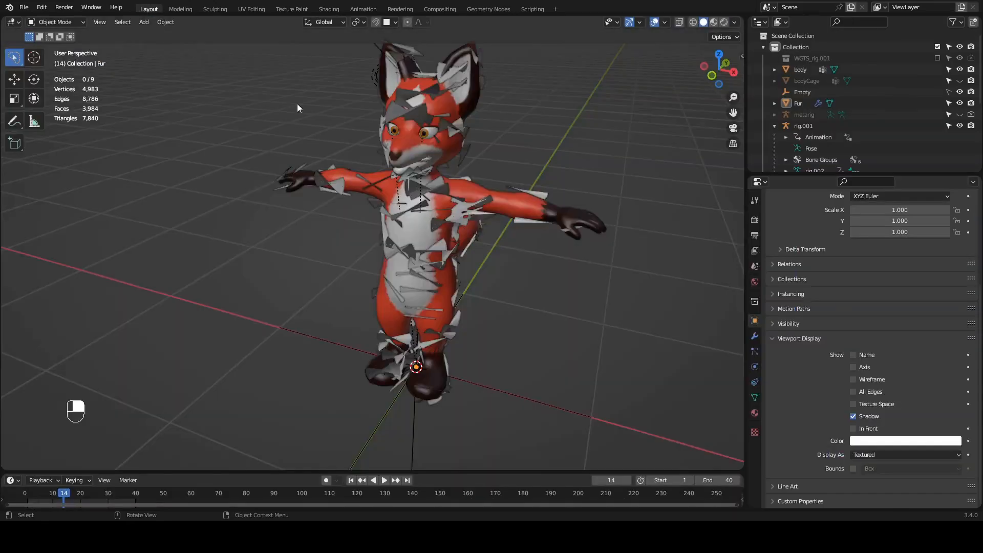
pyautogui.moveTo(508, 186); pyautogui.dragTo(595, 90, button='middle')
pyautogui.click(724, 22)
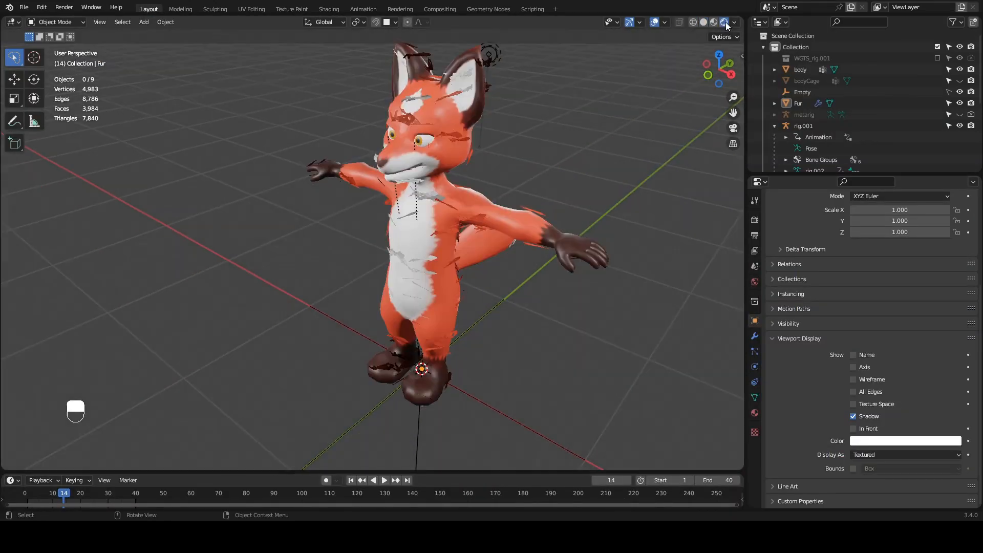
pyautogui.moveTo(542, 155)
pyautogui.keyDown('shift'); pyautogui.mouseDown(button='middle')
pyautogui.moveTo(545, 214)
pyautogui.moveTo(521, 210)
pyautogui.moveTo(523, 173)
pyautogui.moveTo(458, 222)
pyautogui.mouseUp(button='middle'); pyautogui.keyUp('shift')
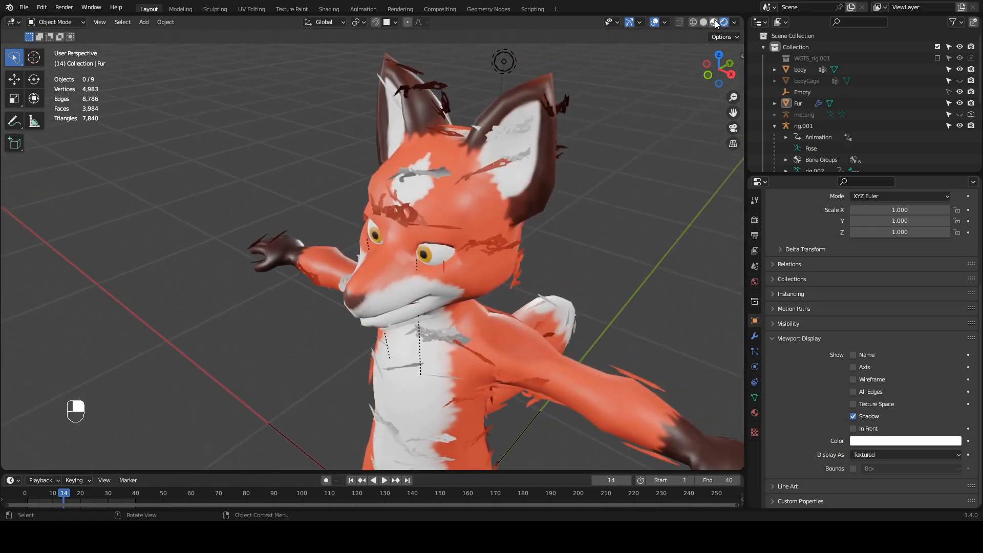
# Compare the fur cards on the fox in material preview, solid and rendered shading
pyautogui.click(715, 22)
pyautogui.click(724, 22)
pyautogui.click(703, 23)
pyautogui.moveTo(675, 50)
pyautogui.mouseDown(button='middle')
pyautogui.moveTo(548, 142)
pyautogui.moveTo(546, 127)
pyautogui.moveTo(568, 129)
pyautogui.mouseUp(button='middle')
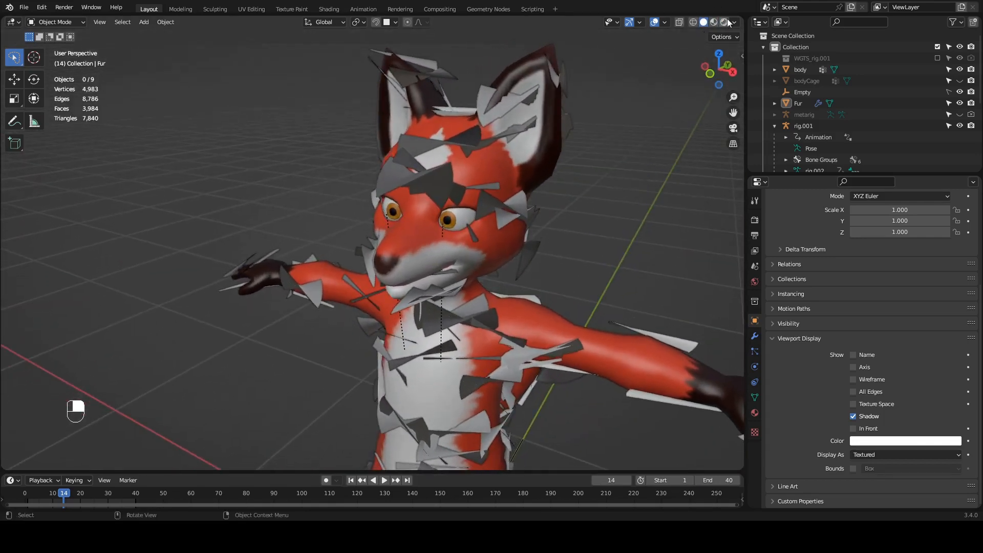
pyautogui.click(725, 22)
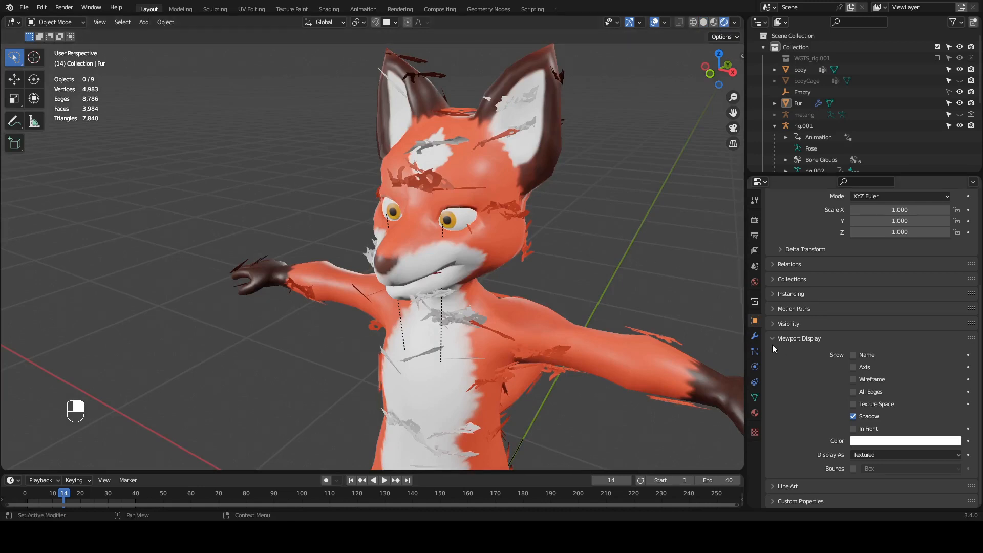
# Set the Card Width of the Fur object's FurCardsWithCage modifier to 0.160
pyautogui.click(754, 336)
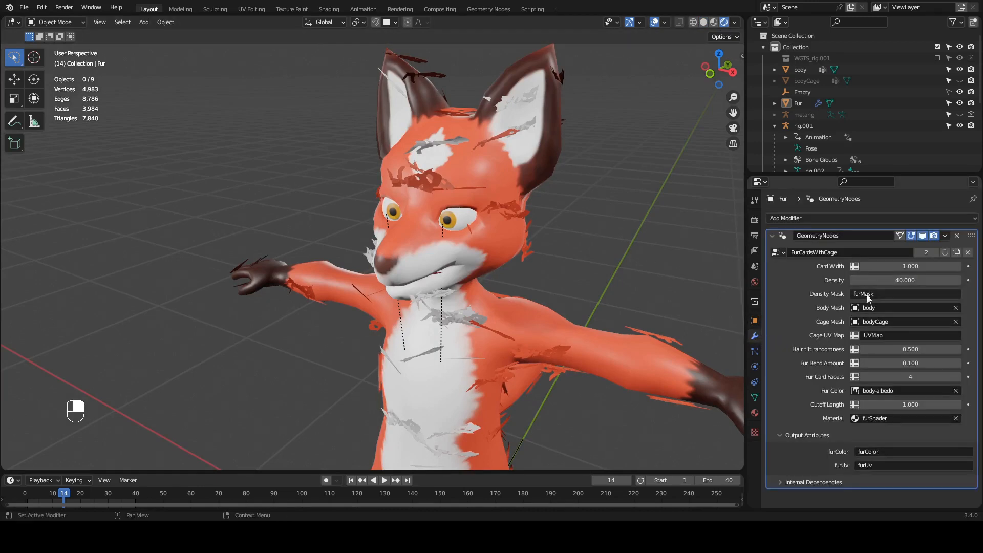
pyautogui.click(887, 267)
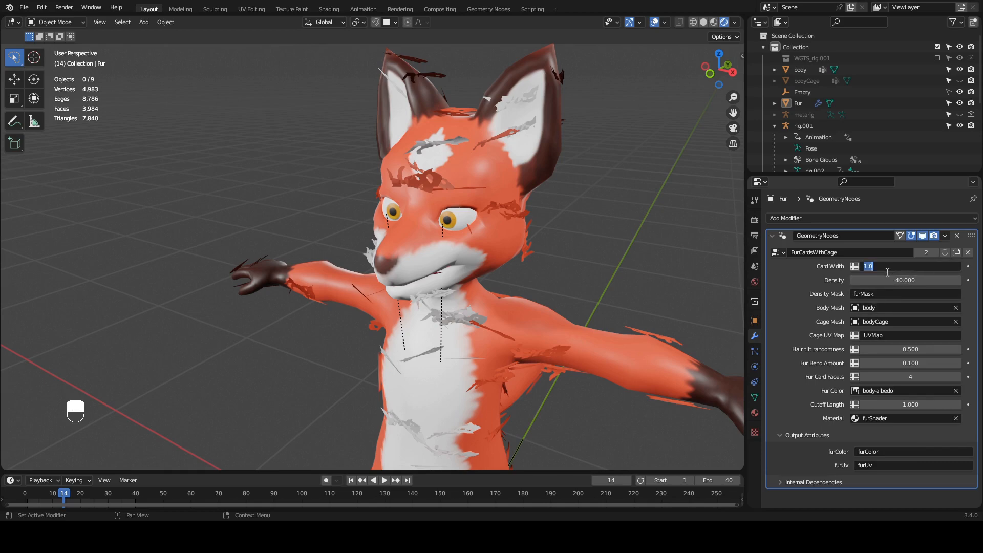
pyautogui.click(567, 249)
pyautogui.moveTo(438, 301); pyautogui.dragTo(457, 269, button='middle')
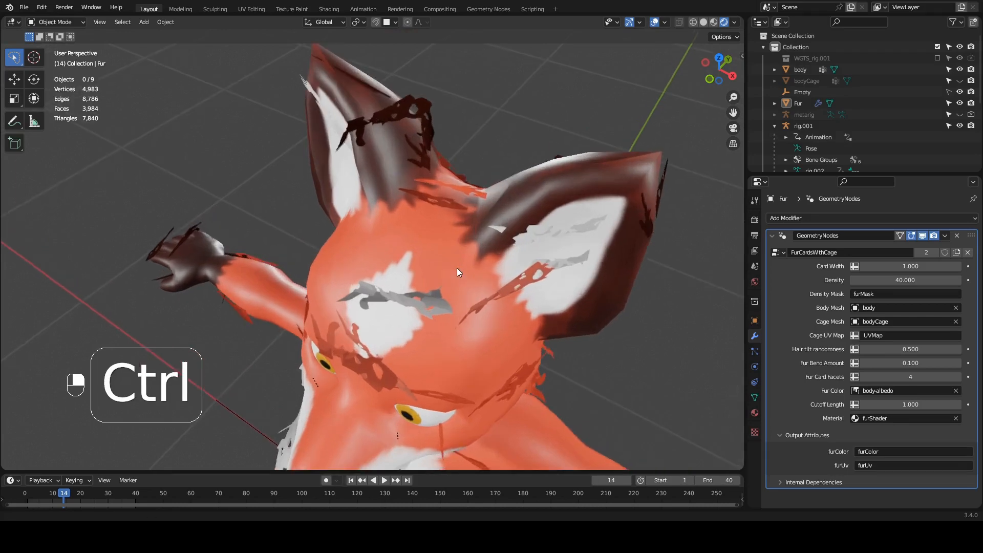
pyautogui.moveTo(885, 266); pyautogui.dragTo(842, 266)
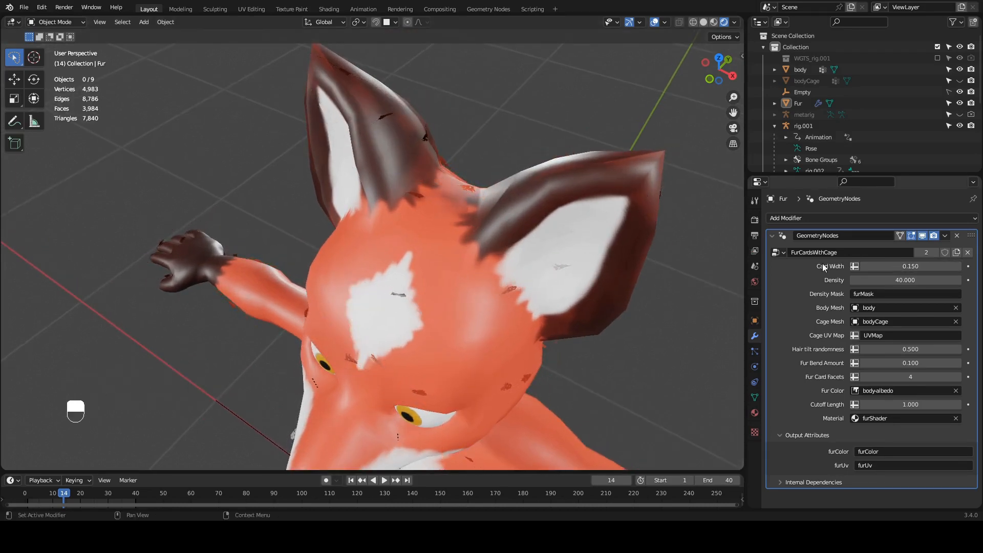
pyautogui.moveTo(492, 256)
pyautogui.mouseDown(button='middle')
pyautogui.moveTo(498, 239)
pyautogui.moveTo(509, 309)
pyautogui.moveTo(497, 327)
pyautogui.moveTo(499, 274)
pyautogui.mouseUp(button='middle')
pyautogui.moveTo(920, 261); pyautogui.dragTo(912, 270)
# Unhide the bodyCage object and put it into Edit Mode with the head in side view
pyautogui.moveTo(633, 283); pyautogui.dragTo(365, 275, button='middle')
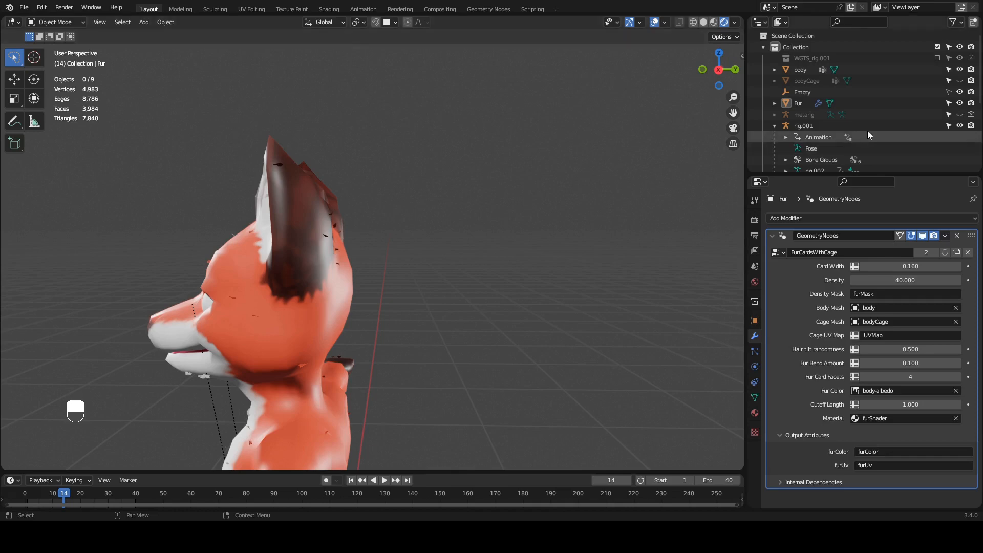
pyautogui.click(886, 81)
pyautogui.click(960, 84)
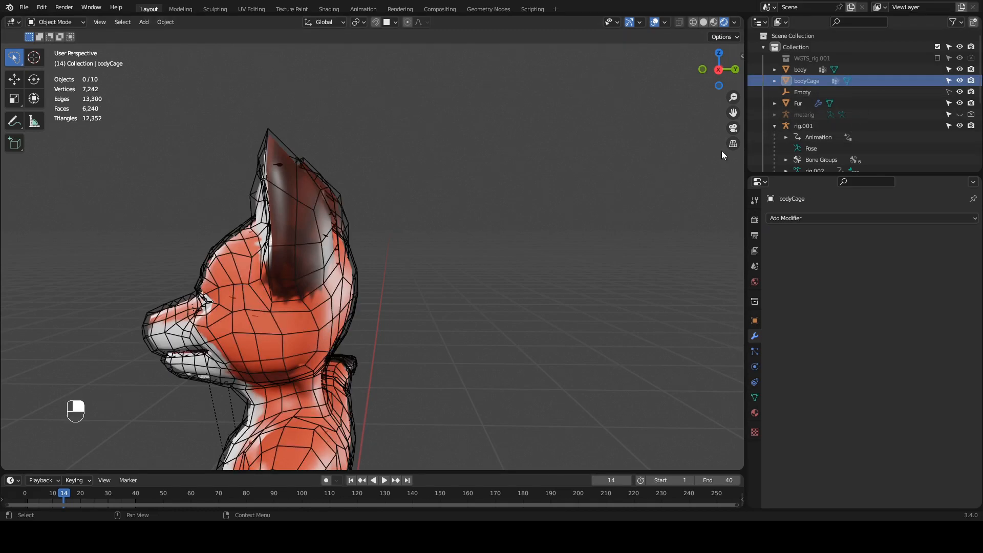
pyautogui.keyDown('shift'); pyautogui.moveTo(303, 270); pyautogui.dragTo(369, 245, button='middle'); pyautogui.keyUp('shift')
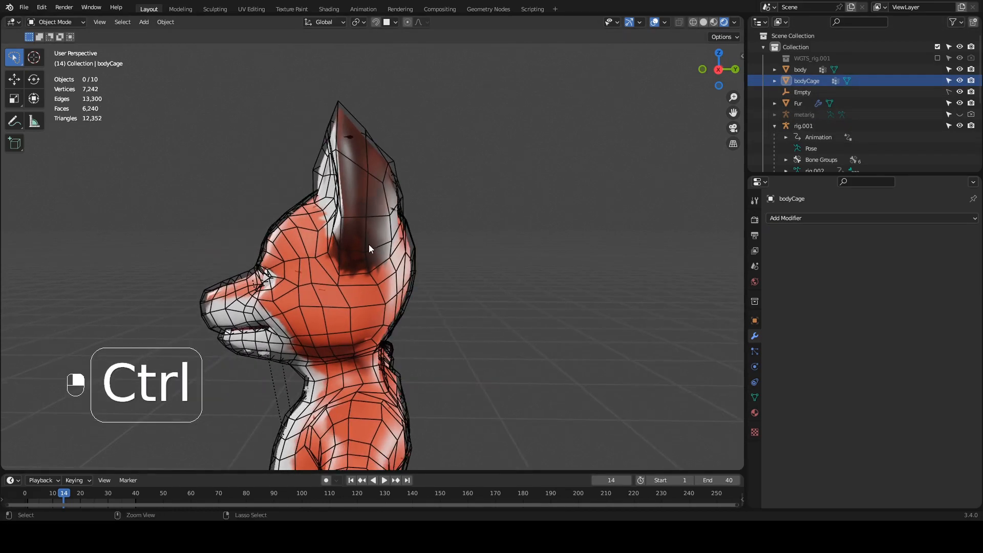
pyautogui.click(73, 22)
pyautogui.click(72, 46)
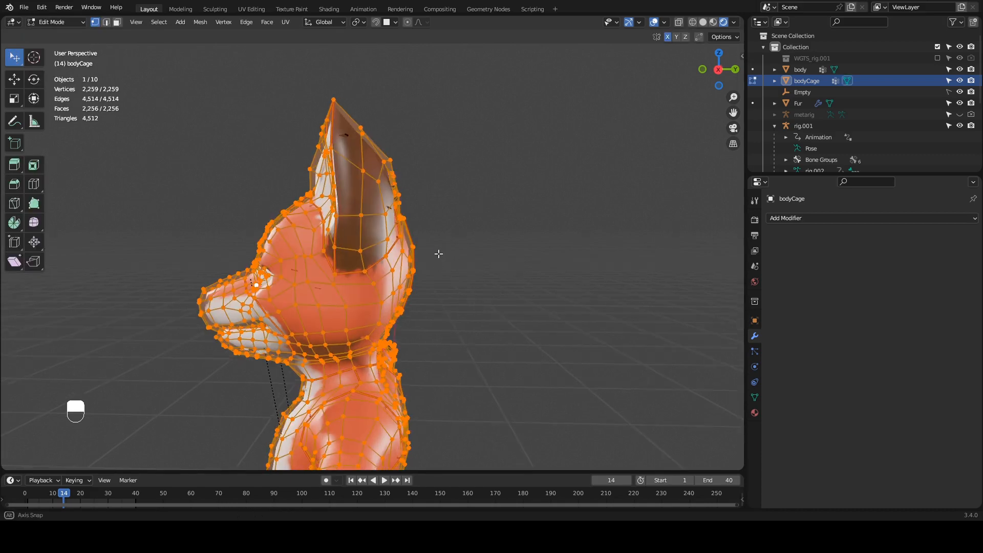
# Try pulling a bodyCage vertex at the back of the head about 0.15 m outward, and undo the move
pyautogui.moveTo(439, 254); pyautogui.dragTo(411, 266, button='middle')
pyautogui.click(417, 262)
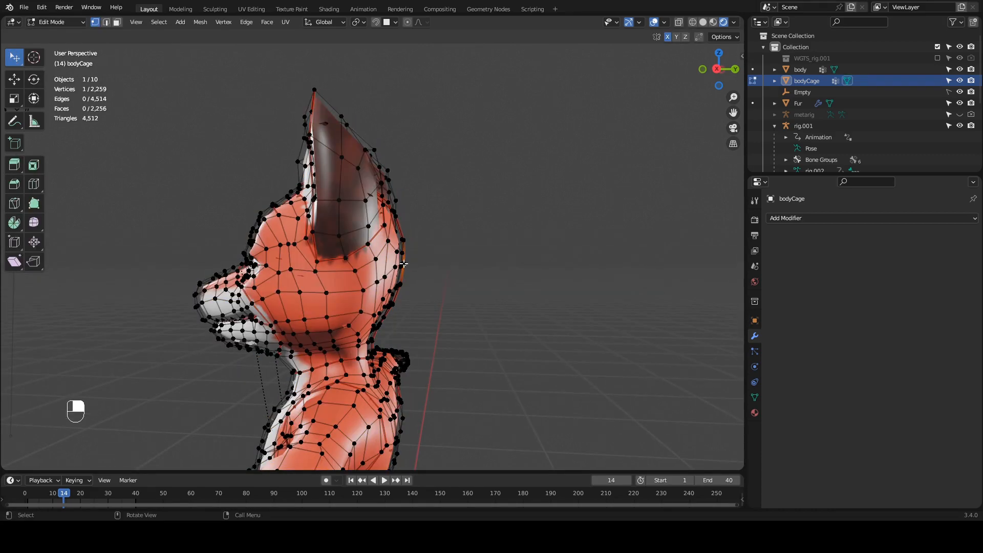
pyautogui.moveTo(404, 263); pyautogui.dragTo(464, 265)
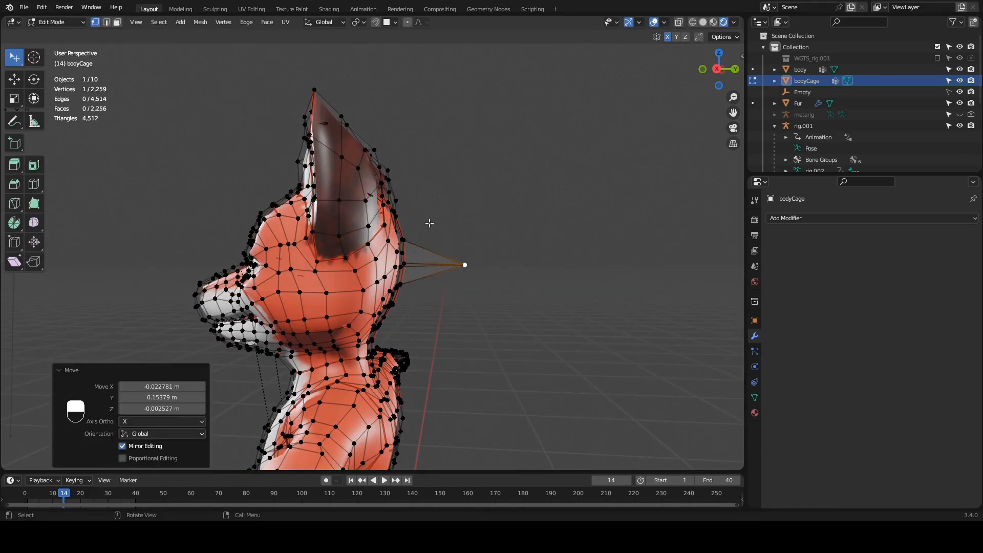
pyautogui.moveTo(430, 223); pyautogui.dragTo(454, 267, button='middle')
pyautogui.hotkey('ctrl', 'z')
# Try pulling bodyCage vertices outward at the top of the head between the ears to test how the fur cards follow
pyautogui.moveTo(354, 276); pyautogui.dragTo(340, 237, button='middle')
pyautogui.moveTo(330, 231); pyautogui.dragTo(238, 164)
pyautogui.moveTo(239, 165); pyautogui.dragTo(354, 170, button='middle')
pyautogui.moveTo(453, 145); pyautogui.dragTo(527, 139)
pyautogui.hotkey('ctrl', 'z')
pyautogui.moveTo(468, 146); pyautogui.dragTo(481, 140, button='middle')
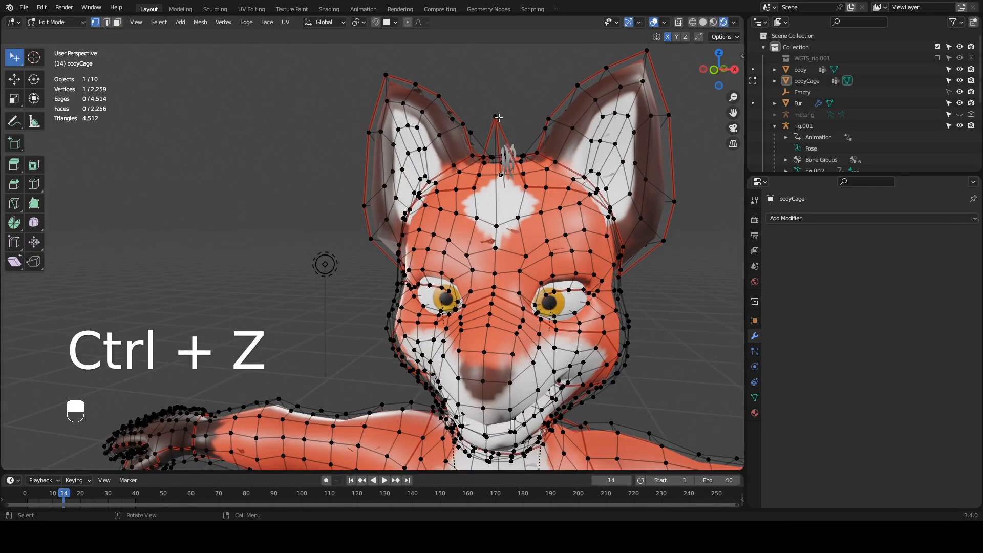
pyautogui.moveTo(499, 119); pyautogui.dragTo(563, 127)
pyautogui.moveTo(564, 127); pyautogui.dragTo(369, 198, button='middle')
pyautogui.moveTo(319, 236); pyautogui.dragTo(354, 301, button='middle')
# Move another bodyCage vertex atop the head by about -0.043, 0.014 and 0.056 m in X, Y and Z, and inspect the fur tuft there
pyautogui.press('g')
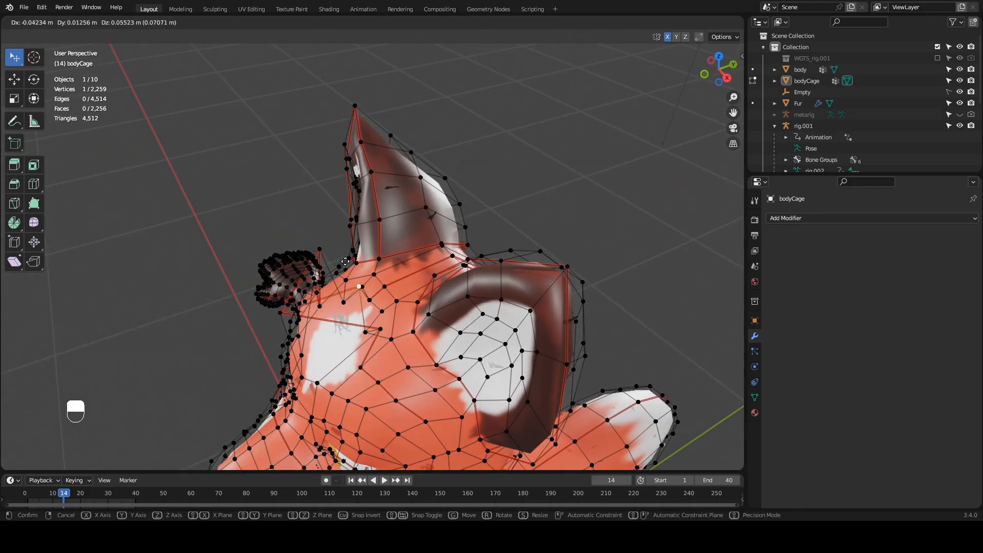
pyautogui.click(334, 295)
pyautogui.moveTo(340, 267); pyautogui.dragTo(388, 247, button='middle')
pyautogui.keyDown('ctrl'); pyautogui.moveTo(386, 249); pyautogui.dragTo(387, 221, button='middle'); pyautogui.keyUp('ctrl')
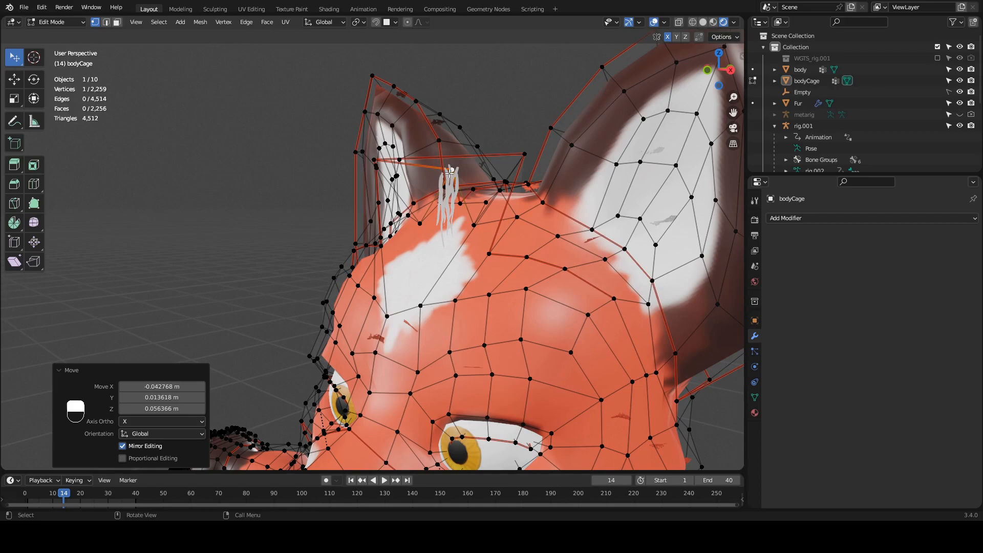
pyautogui.moveTo(436, 174); pyautogui.dragTo(367, 258, button='middle')
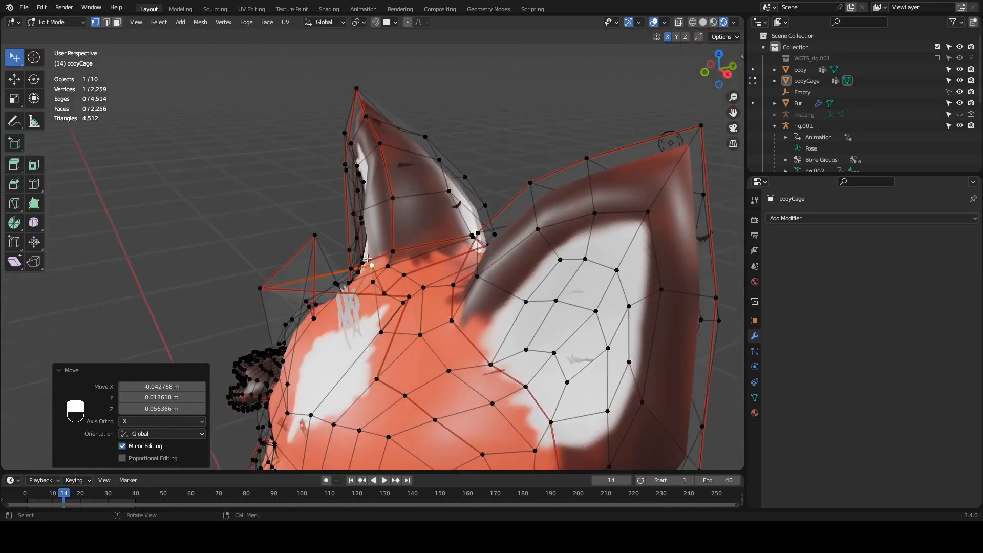
pyautogui.moveTo(398, 203)
pyautogui.keyDown('ctrl'); pyautogui.mouseDown(button='middle')
pyautogui.moveTo(398, 225)
pyautogui.moveTo(413, 214)
pyautogui.mouseUp(button='middle'); pyautogui.keyUp('ctrl')
pyautogui.keyDown('ctrl'); pyautogui.moveTo(412, 223); pyautogui.dragTo(409, 202, button='middle'); pyautogui.keyUp('ctrl')
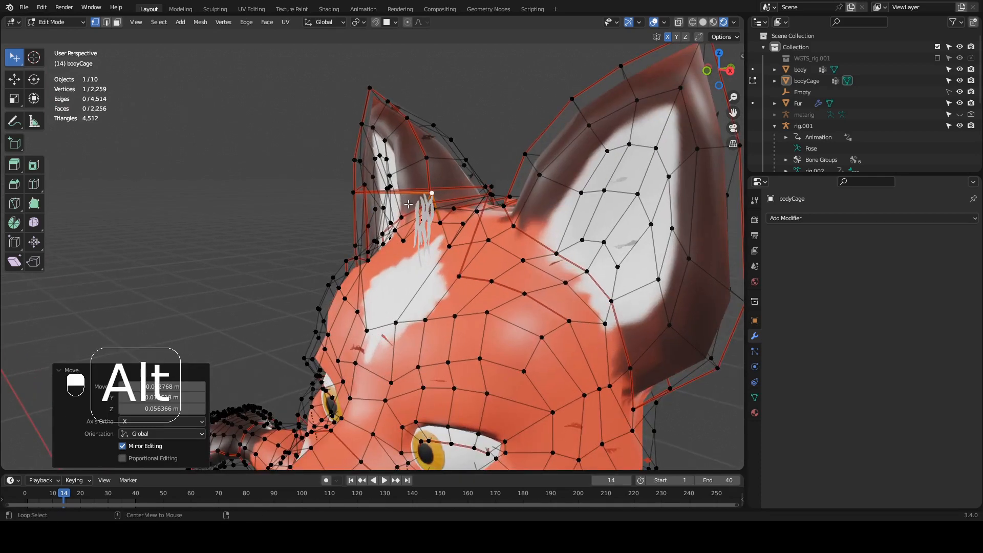
pyautogui.hotkey('alt', 'z')
pyautogui.hotkey('alt', 'z')
pyautogui.hotkey('alt', 'z')
pyautogui.hotkey('alt', 'z')
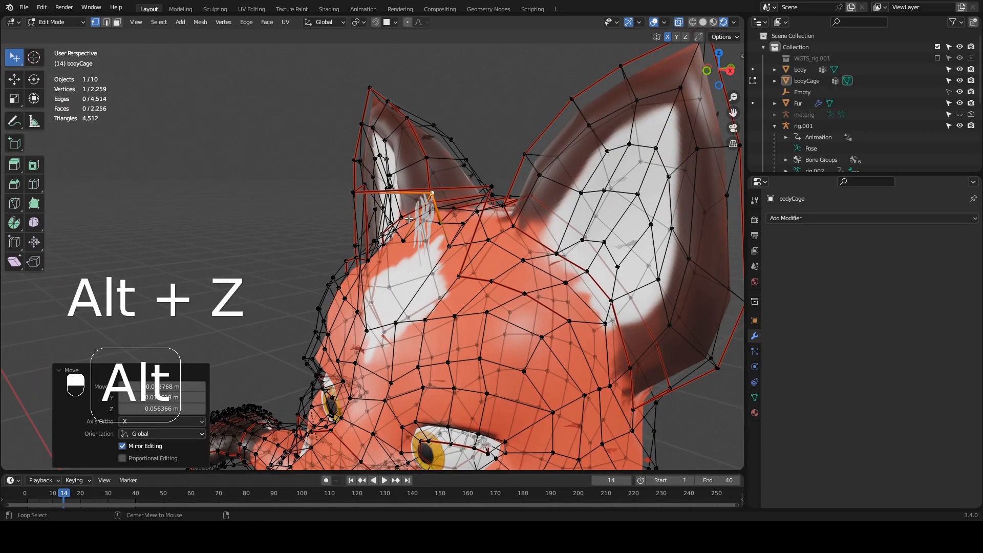
pyautogui.hotkey('alt', 'z')
pyautogui.hotkey('alt', 'z')
pyautogui.hotkey('alt', 'z')
pyautogui.hotkey('alt', 'z')
pyautogui.hotkey('alt', 'z')
pyautogui.hotkey('alt', 'z')
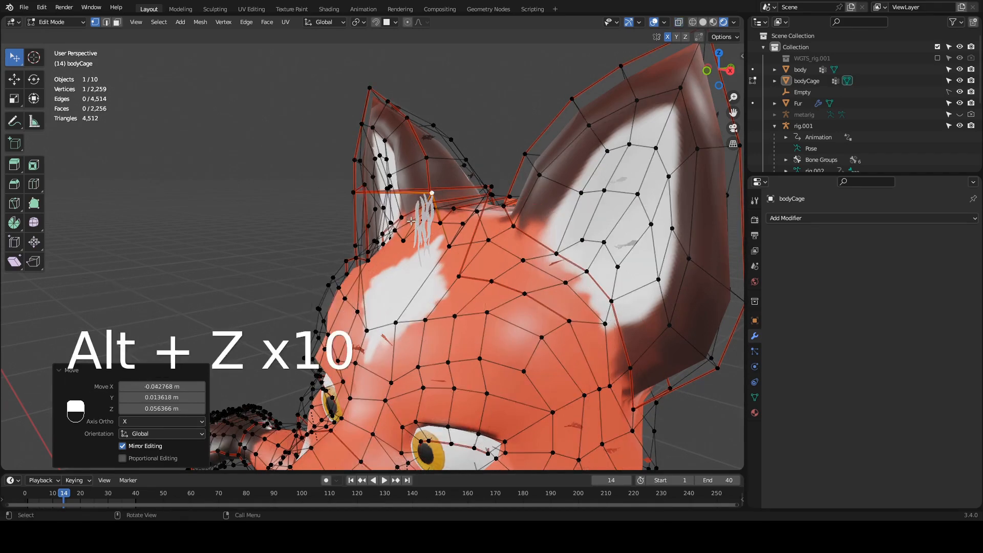
# Undo all the test vertex moves on the bodyCage's head
pyautogui.hotkey('ctrl', 'z')
pyautogui.hotkey('ctrl', 'z')
pyautogui.hotkey('ctrl', 'z')
pyautogui.hotkey('ctrl', 'z')
pyautogui.hotkey('ctrl', 'z')
pyautogui.hotkey('ctrl', 'z')
pyautogui.hotkey('ctrl', 'z')
pyautogui.hotkey('ctrl', 'z')
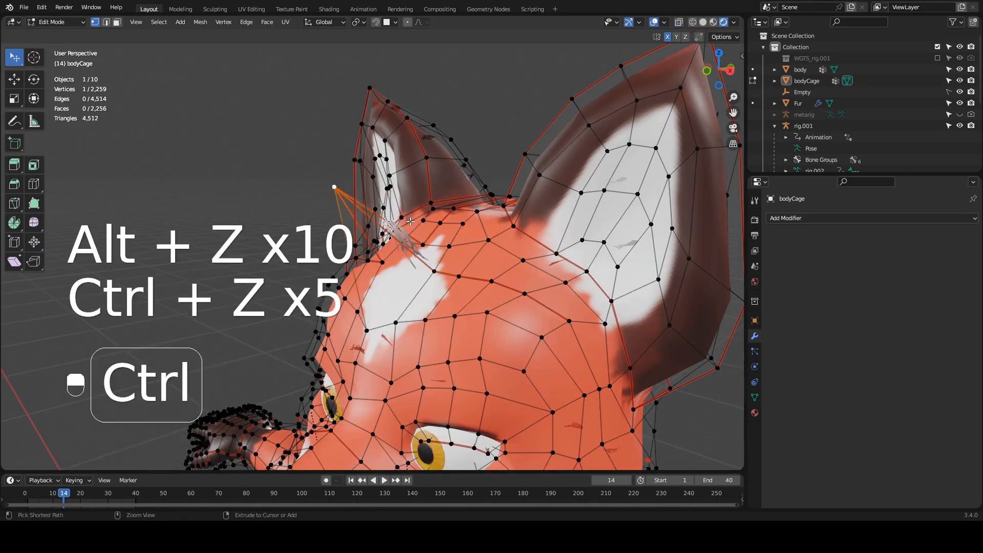
pyautogui.hotkey('ctrl', 'z')
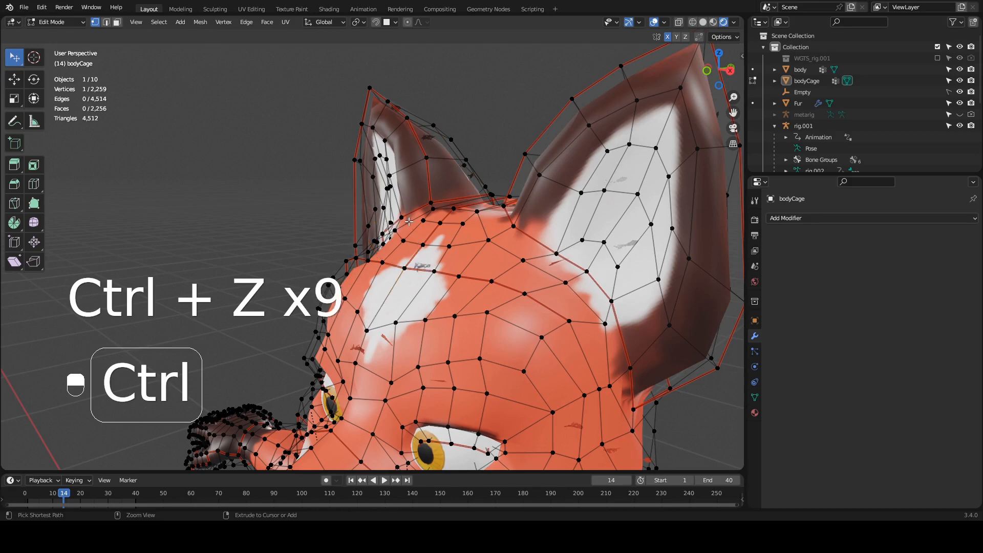
# Switch from Edit Mode to Object Mode and select the Fur object
pyautogui.hotkey('ctrl', 'shift', 'z')
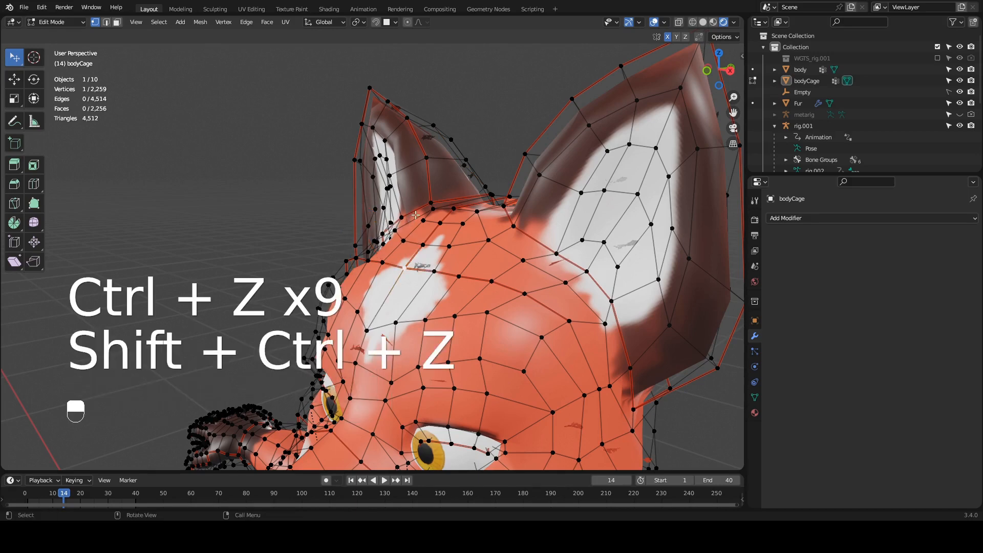
pyautogui.click(77, 22)
pyautogui.click(54, 32)
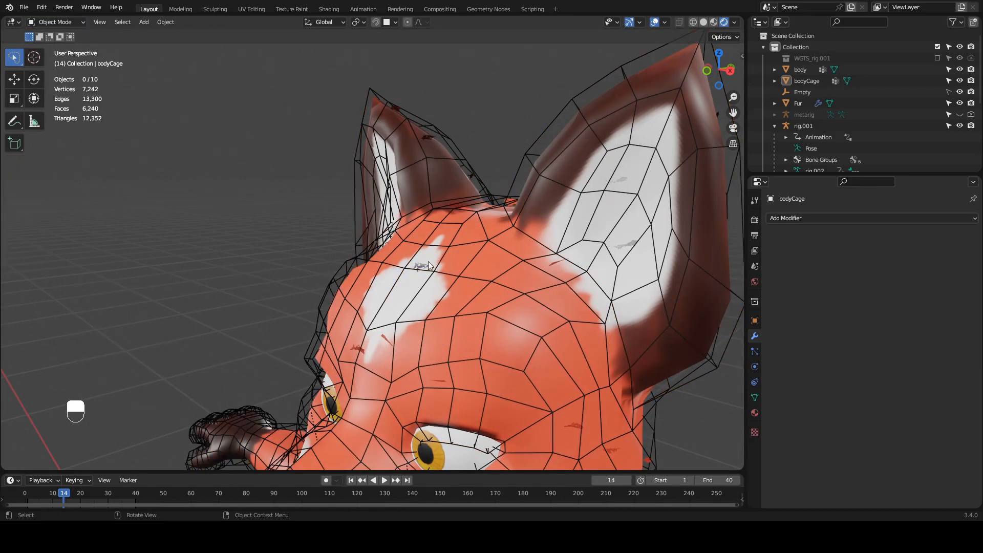
pyautogui.click(422, 265)
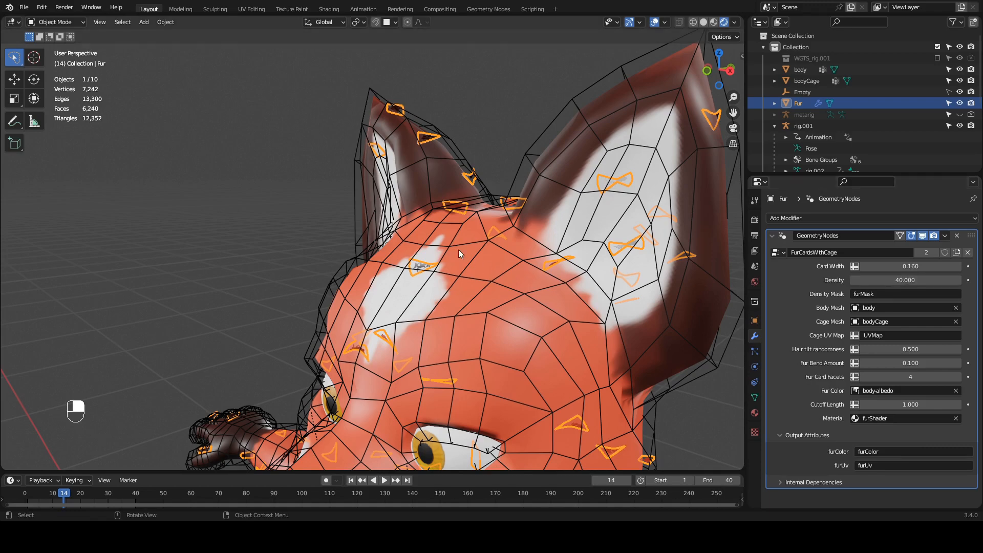
pyautogui.moveTo(459, 250); pyautogui.dragTo(543, 233, button='middle')
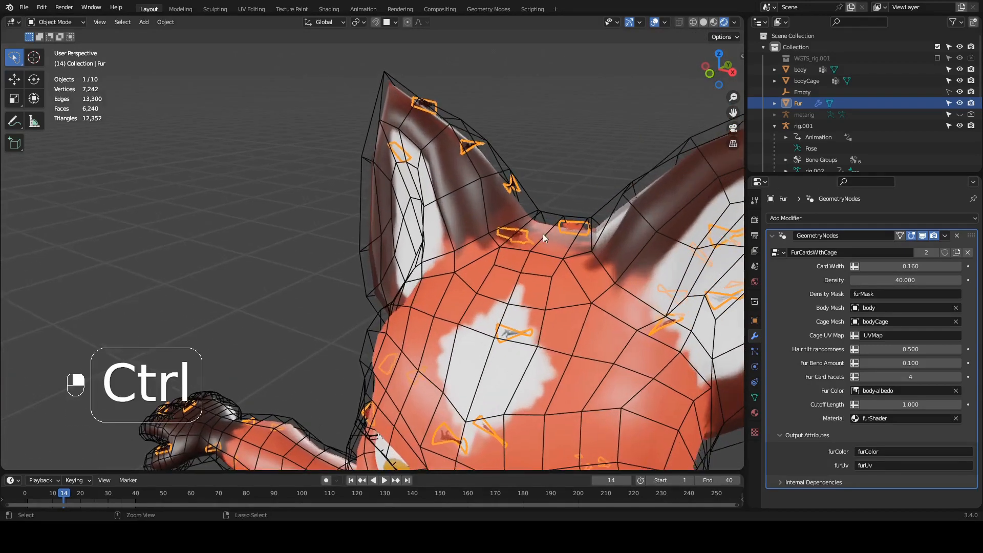
# Set the fur's Density to 400 and look over the cards on the head
pyautogui.click(900, 280)
pyautogui.write('4')
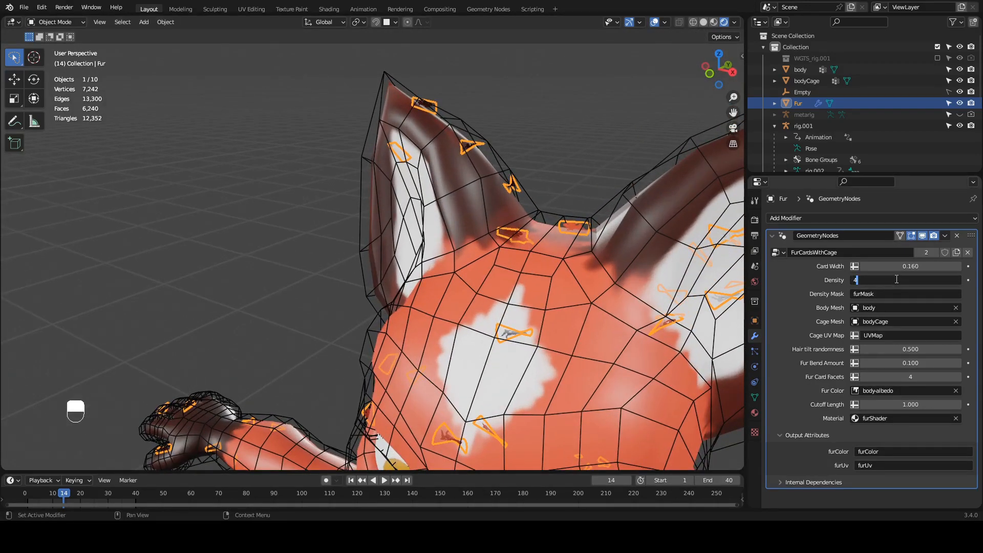
pyautogui.write('00')
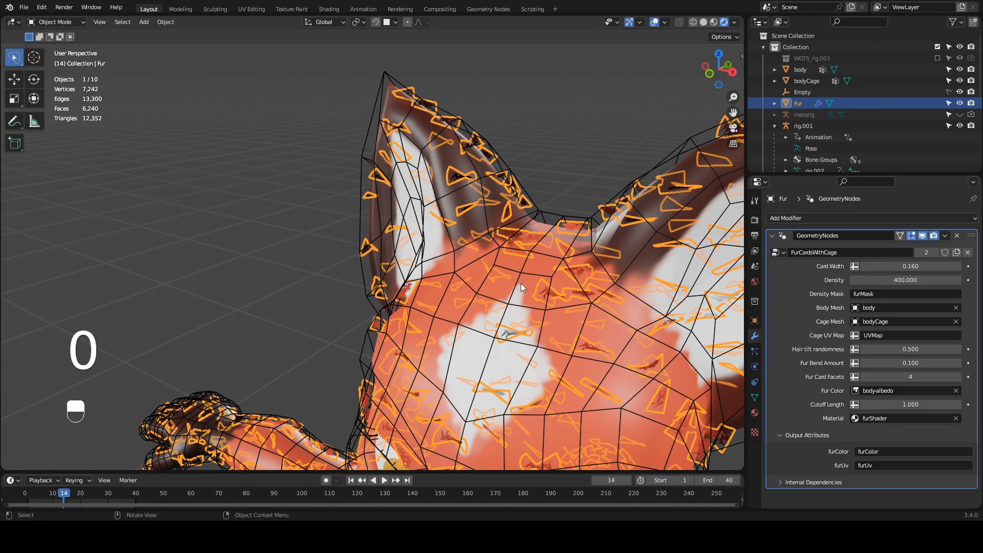
pyautogui.keyDown('shift'); pyautogui.moveTo(521, 283); pyautogui.dragTo(427, 97, button='middle'); pyautogui.keyUp('shift')
pyautogui.keyDown('ctrl'); pyautogui.moveTo(512, 180); pyautogui.dragTo(464, 202, button='middle'); pyautogui.keyUp('ctrl')
# Raise the fur's Density to 4000 and hide the bodyCage mesh to view the fur alone
pyautogui.click(861, 280)
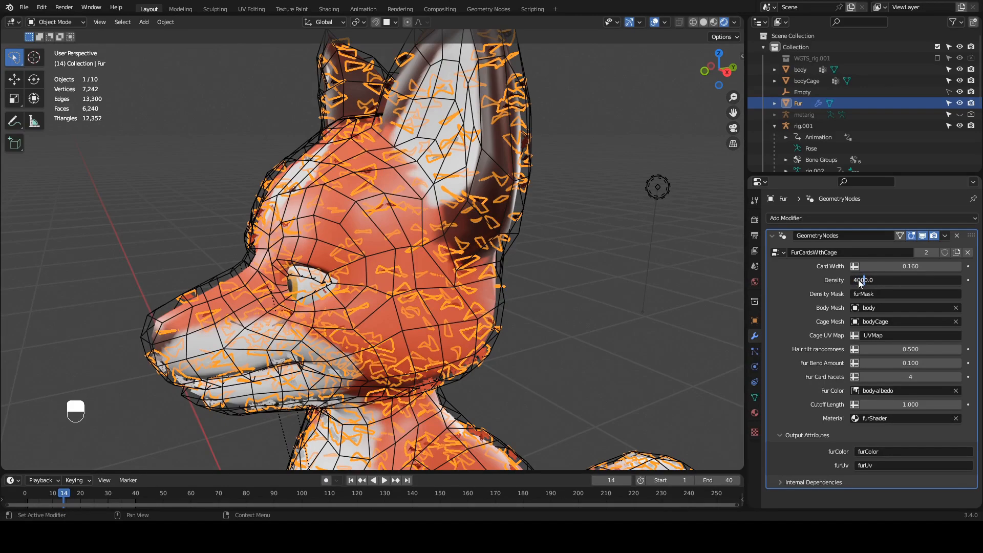
pyautogui.moveTo(331, 181); pyautogui.dragTo(355, 201, button='middle')
pyautogui.keyDown('ctrl'); pyautogui.moveTo(356, 201); pyautogui.dragTo(356, 195, button='middle'); pyautogui.keyUp('ctrl')
pyautogui.rightClick(630, 260)
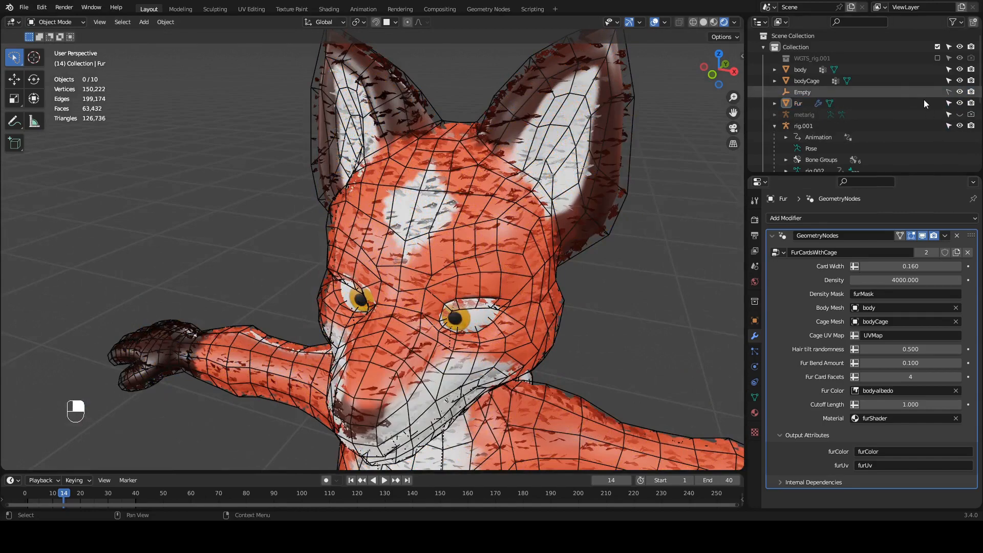
pyautogui.click(958, 81)
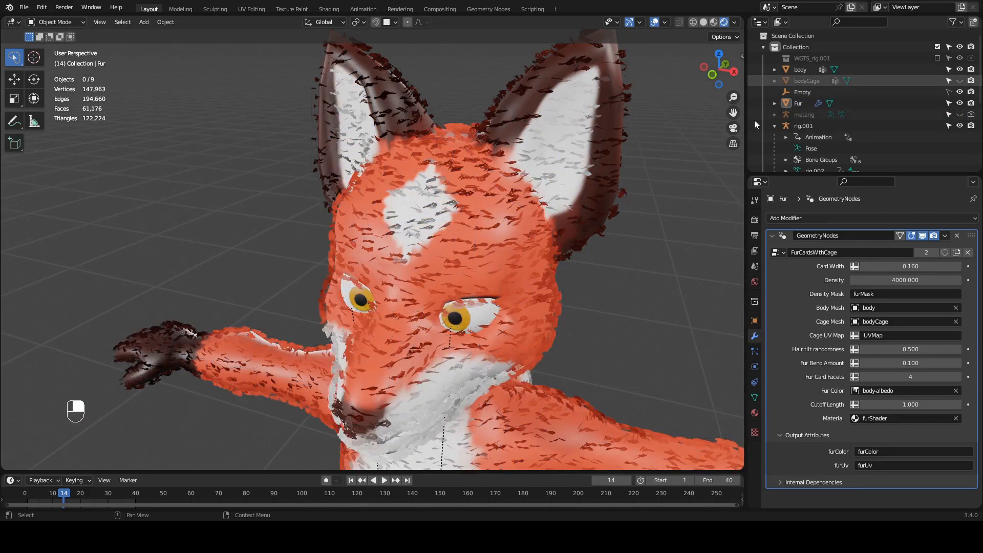
pyautogui.moveTo(539, 204); pyautogui.dragTo(505, 232, button='middle')
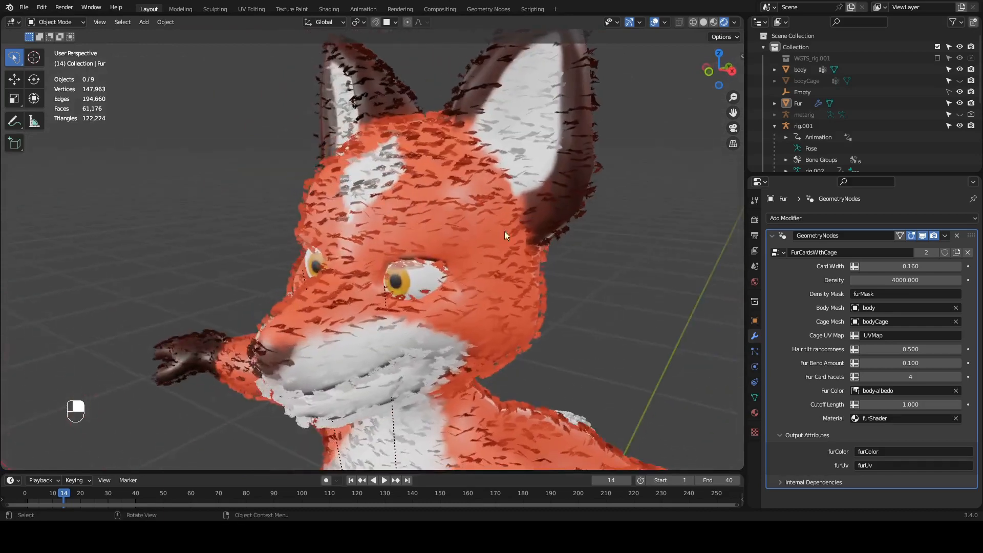
# Set the fur's Density to 8000 and inspect the coat on the head and back
pyautogui.click(861, 280)
pyautogui.click(861, 280)
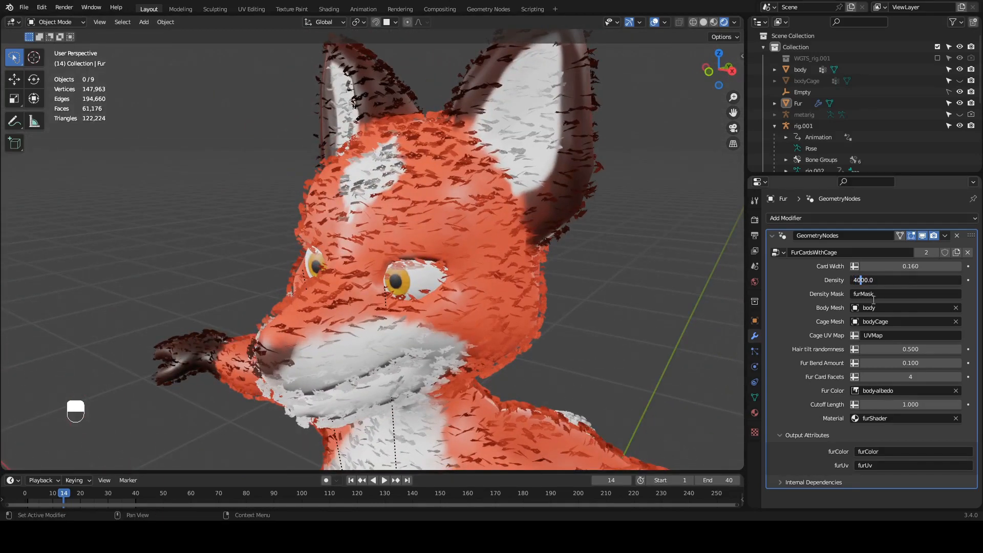
pyautogui.write('88')
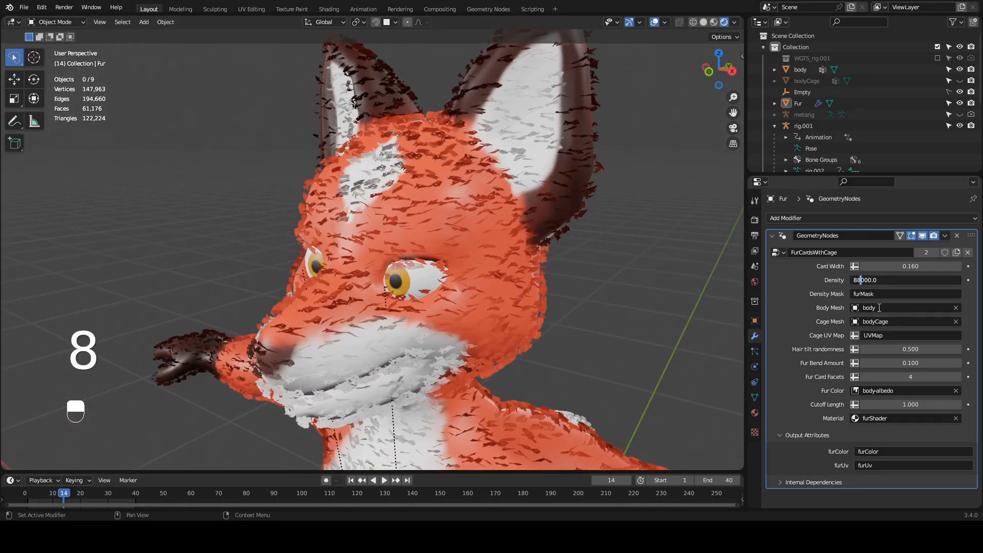
pyautogui.press('BackSpace')
pyautogui.press('Return')
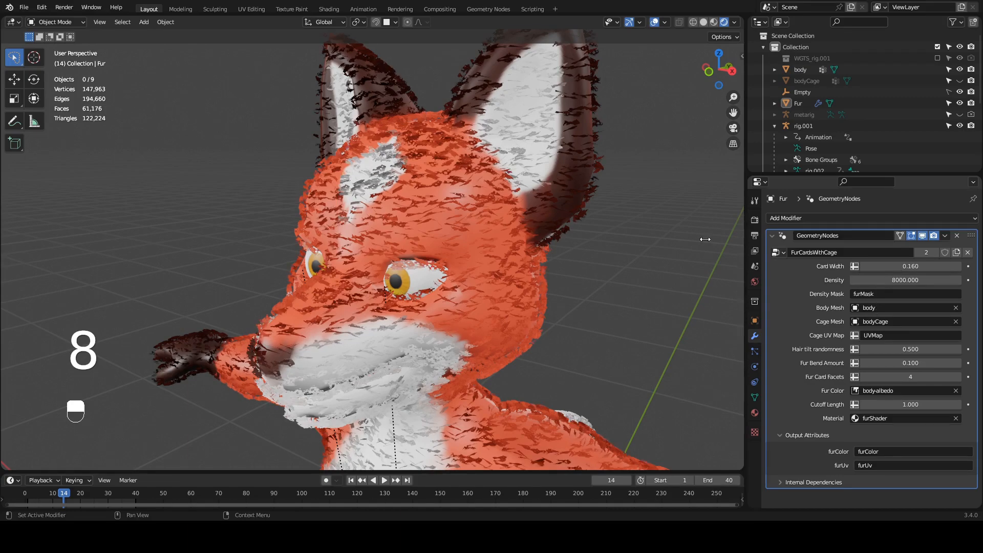
pyautogui.moveTo(509, 263); pyautogui.dragTo(442, 210, button='middle')
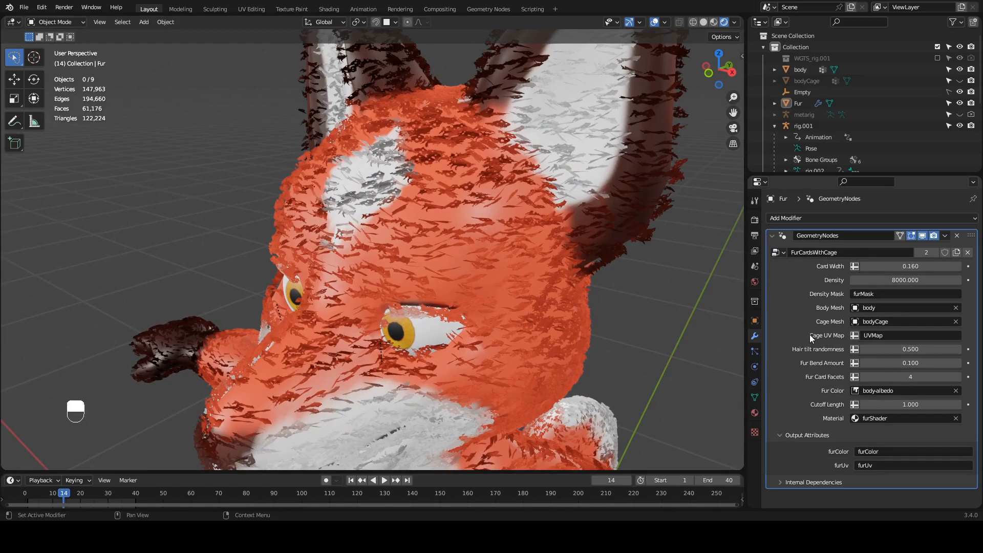
pyautogui.keyDown('ctrl'); pyautogui.moveTo(570, 197); pyautogui.dragTo(346, 200, button='middle'); pyautogui.keyUp('ctrl')
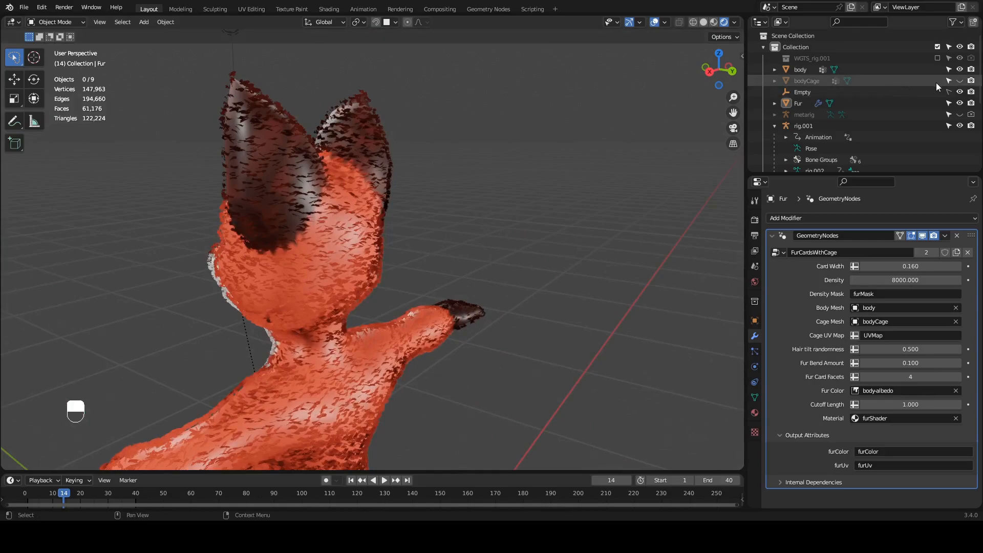
# Unhide the bodyCage mesh and open it in Edit Mode, viewing the forehead from the side
pyautogui.click(960, 80)
pyautogui.moveTo(336, 239); pyautogui.dragTo(358, 186, button='middle')
pyautogui.click(362, 183)
pyautogui.press('Tab')
pyautogui.moveTo(358, 187); pyautogui.dragTo(338, 193, button='middle')
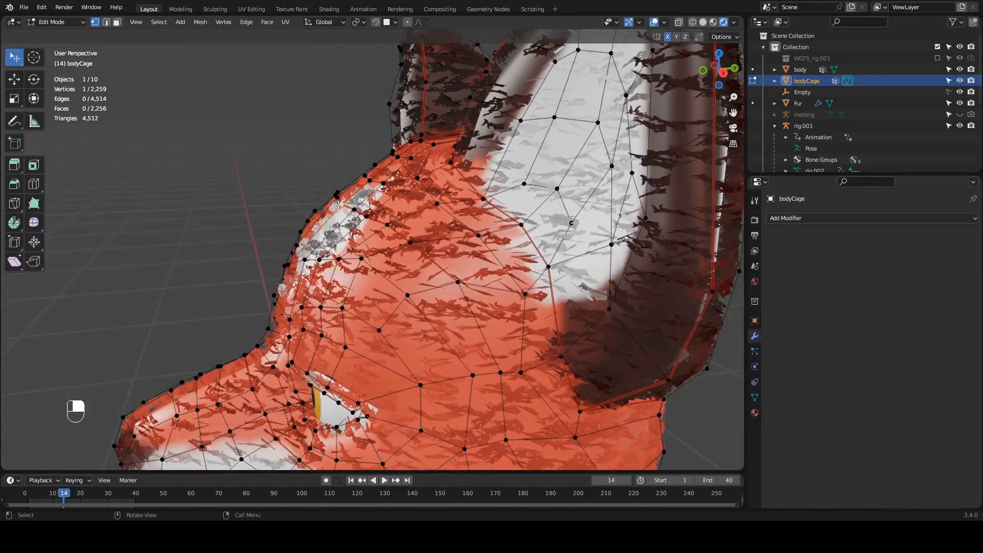
# Move a bodyCage forehead vertex by about -0.025, -0.037 and 0.054 m in X, Y and Z, and enable proportional editing
pyautogui.moveTo(341, 203); pyautogui.dragTo(288, 144)
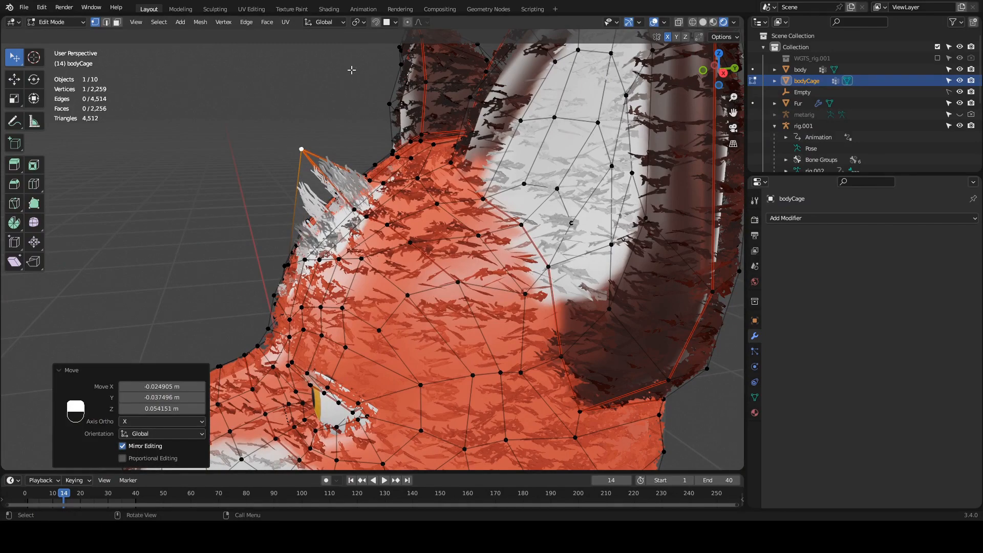
pyautogui.click(407, 22)
pyautogui.keyDown('ctrl'); pyautogui.moveTo(394, 155); pyautogui.dragTo(375, 187, button='middle'); pyautogui.keyUp('ctrl')
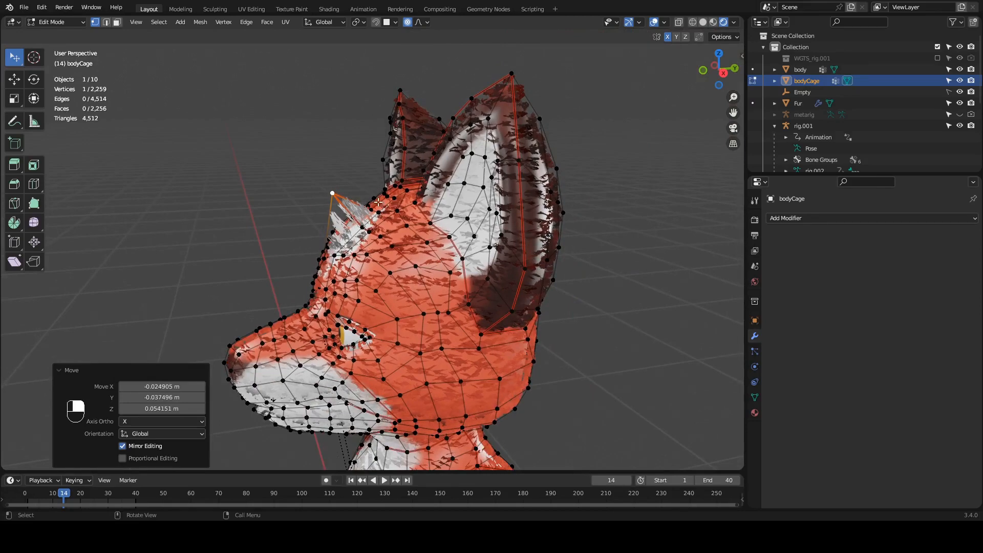
# Try pulling two bodyCage vertices atop the head outward with a proportional size of about 0.036 m, undoing each move
pyautogui.click(367, 197)
pyautogui.press('g')
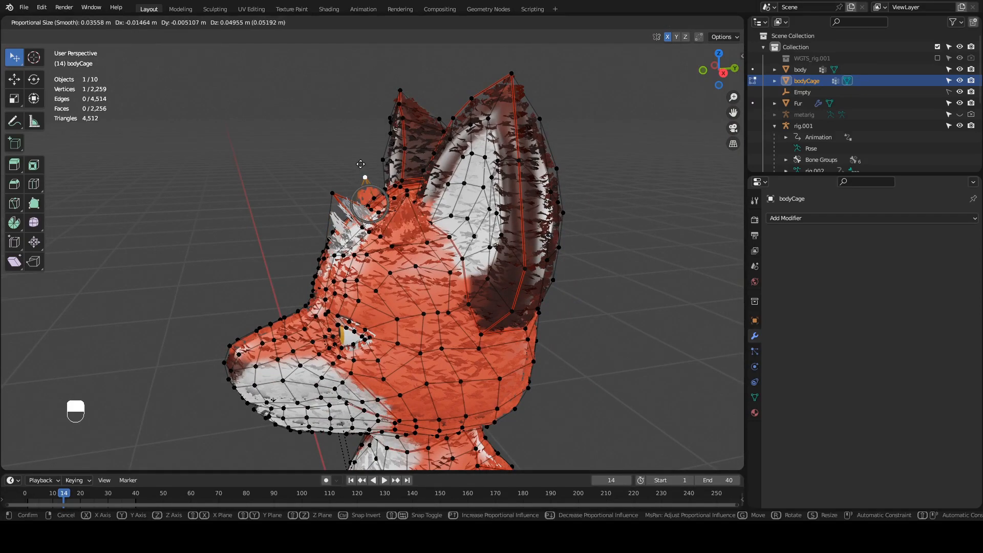
pyautogui.click(395, 112)
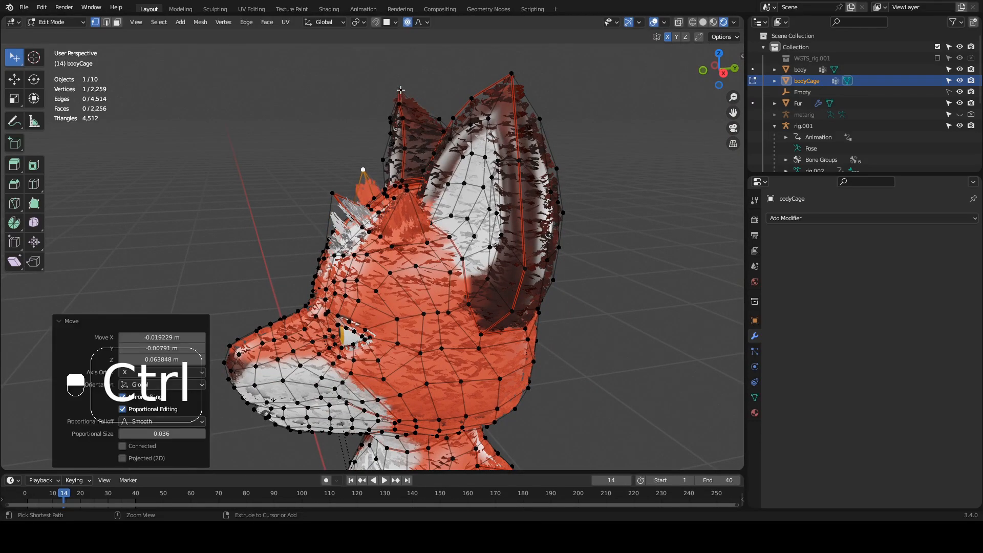
pyautogui.hotkey('ctrl', 'z')
pyautogui.click(398, 204)
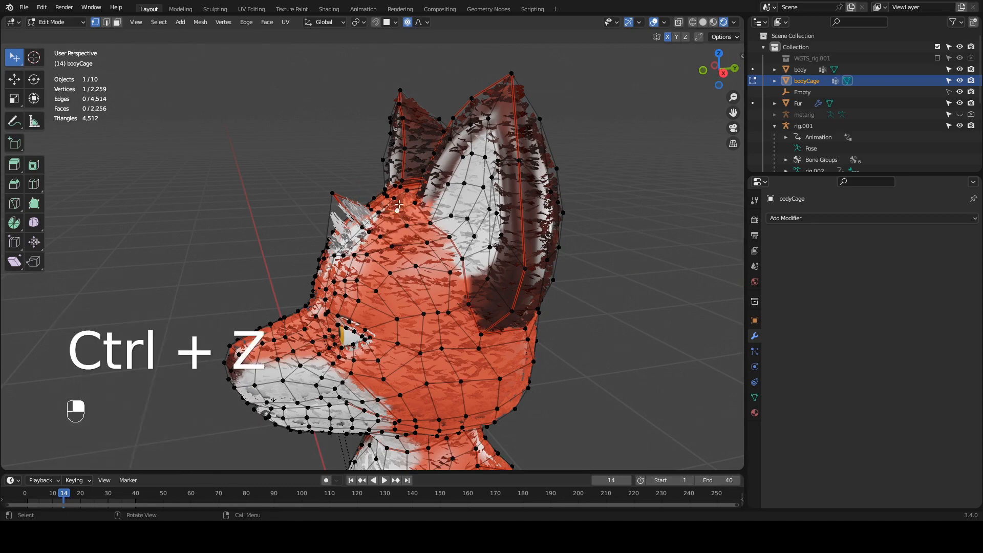
pyautogui.press('g')
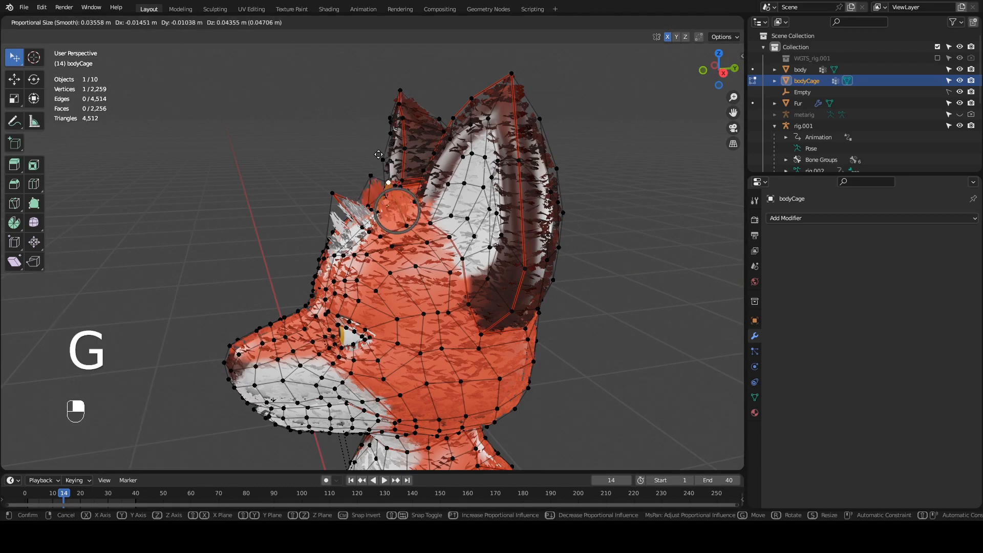
pyautogui.click(383, 169)
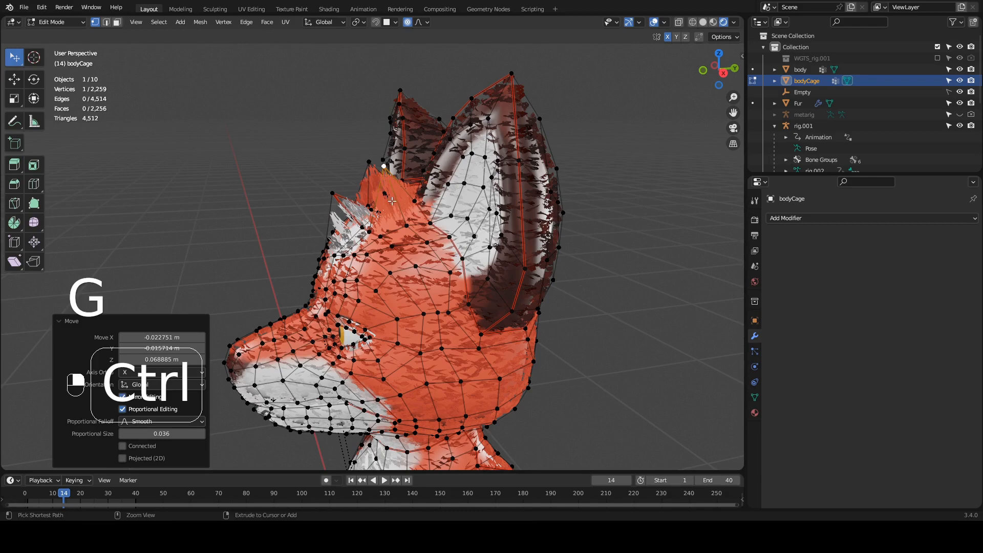
pyautogui.hotkey('ctrl', 'z')
# Pull the bodyCage vertex in front of the ear outward with the proportional size enlarged to about 0.18 m
pyautogui.press('g')
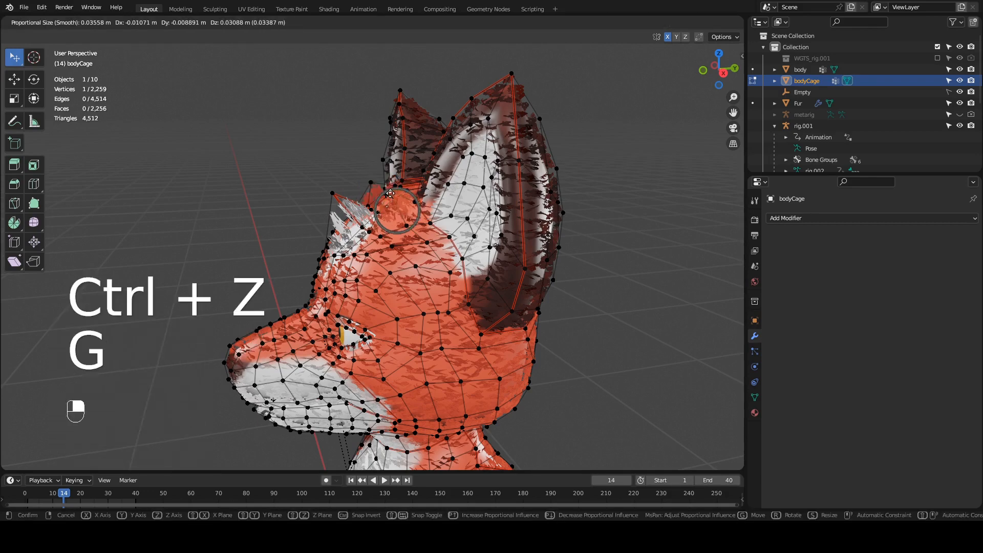
pyautogui.scroll(-8, 391, 193)
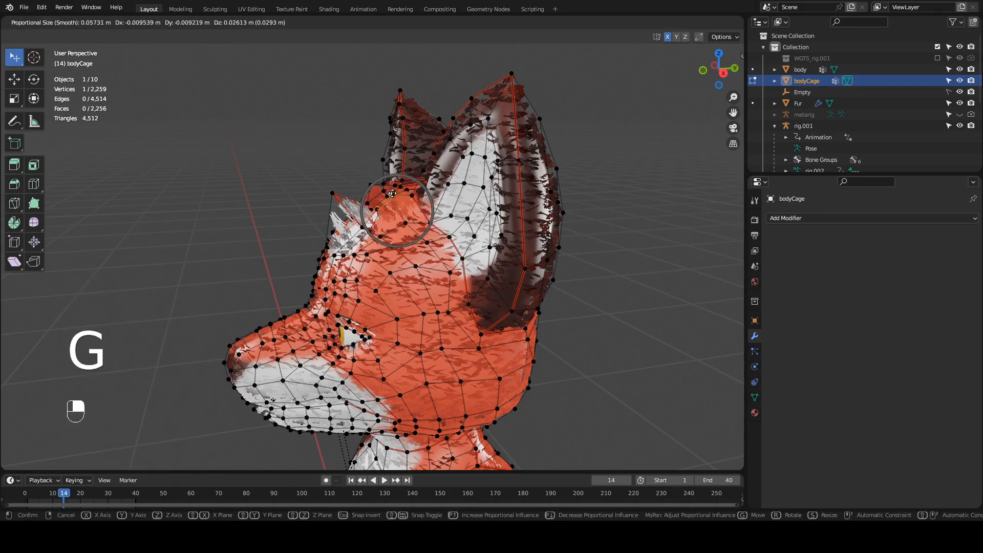
pyautogui.scroll(-8, 391, 193)
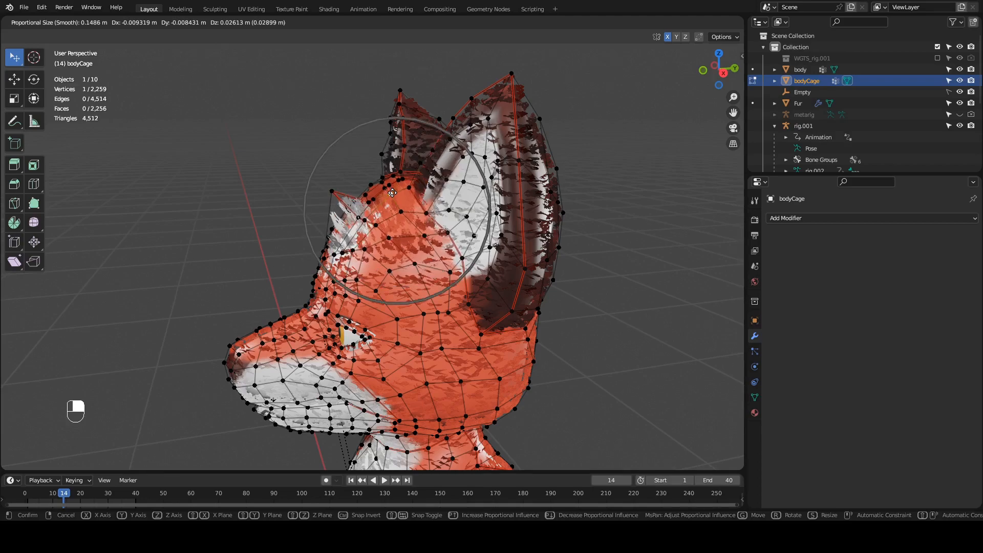
pyautogui.scroll(-1, 390, 191)
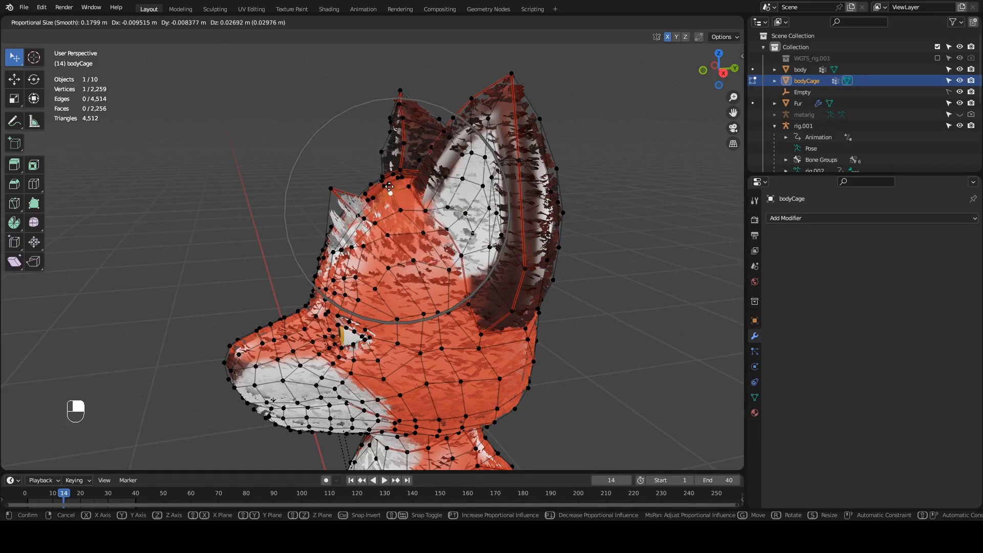
pyautogui.click(364, 189)
# Pull the bodyCage's cheek outward and down by about 0.065 m in X and -0.04 m in Z, using proportional editing
pyautogui.moveTo(402, 258); pyautogui.dragTo(437, 243, button='middle')
pyautogui.keyDown('shift'); pyautogui.moveTo(498, 275); pyautogui.dragTo(374, 178, button='middle'); pyautogui.keyUp('shift')
pyautogui.keyDown('ctrl'); pyautogui.moveTo(414, 207); pyautogui.dragTo(543, 255, button='middle'); pyautogui.keyUp('ctrl')
pyautogui.press('g')
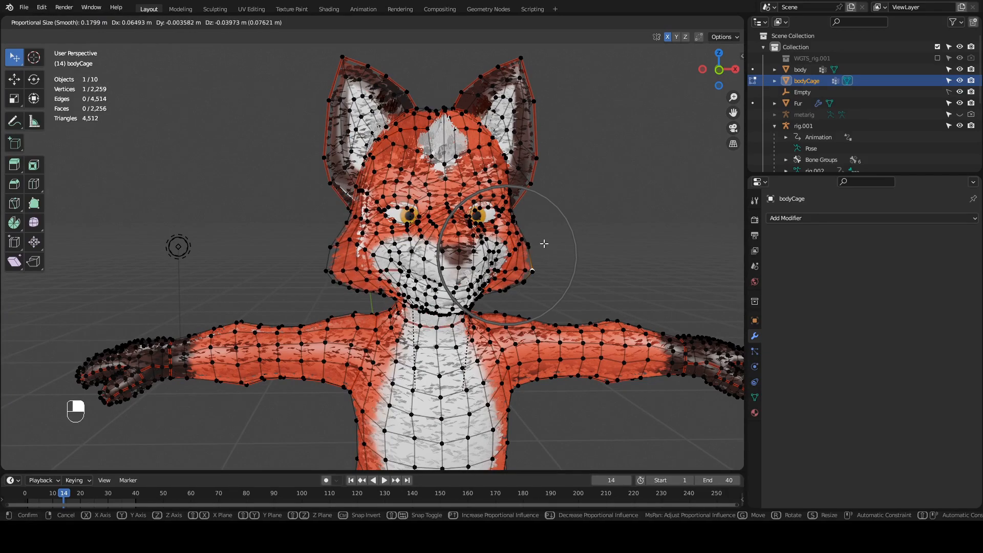
pyautogui.click(512, 224)
# Pull a bodyCage vertex on the upper chest forward with proportional editing to puff out the chest fur
pyautogui.moveTo(527, 281); pyautogui.dragTo(399, 246, button='middle')
pyautogui.keyDown('ctrl'); pyautogui.moveTo(399, 245); pyautogui.dragTo(399, 286, button='middle'); pyautogui.keyUp('ctrl')
pyautogui.click(403, 284)
pyautogui.press('g')
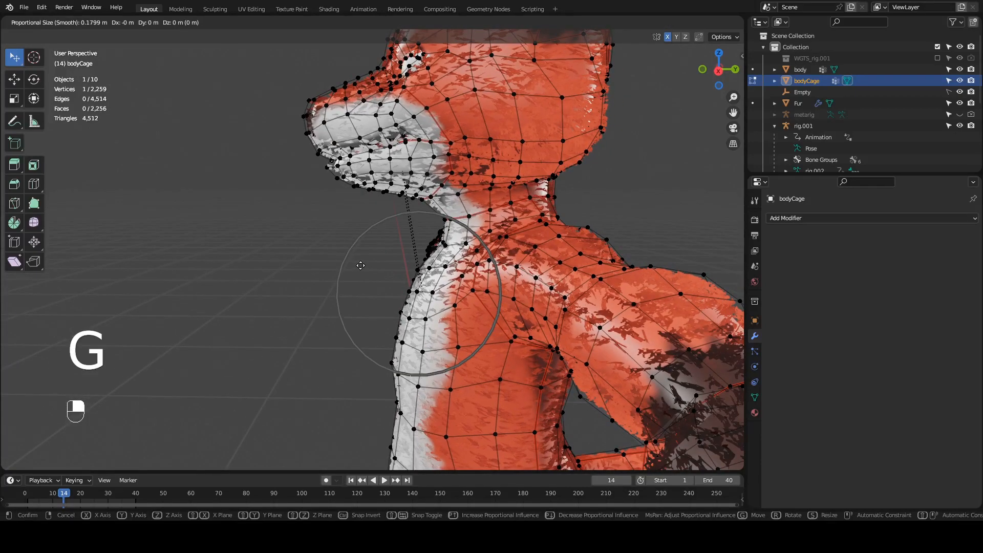
pyautogui.click(336, 254)
# Move a bodyCage vertex on the side of the chest by about 0.049, 0.021 and -0.012 m in X, Y and Z
pyautogui.moveTo(338, 256); pyautogui.dragTo(447, 246, button='middle')
pyautogui.click(468, 280)
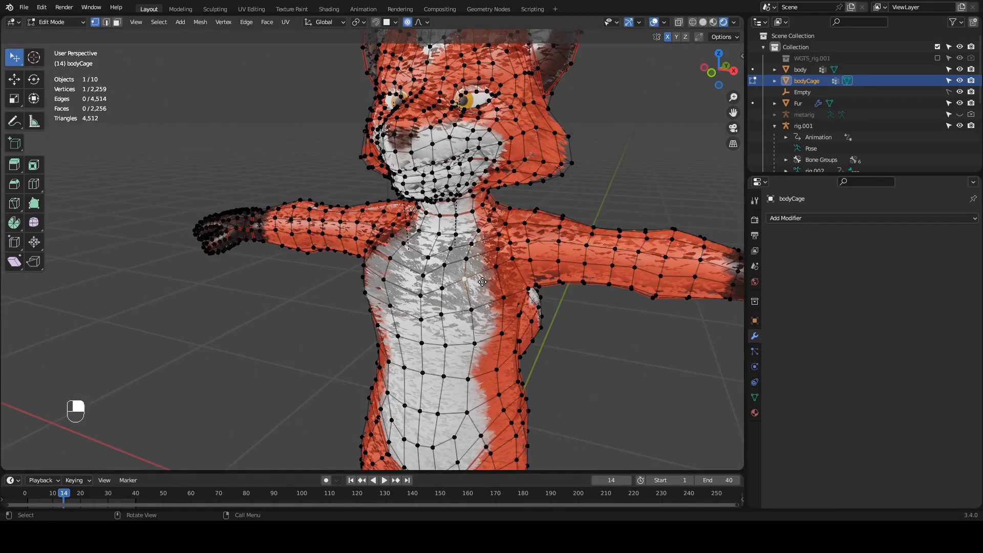
pyautogui.press('g')
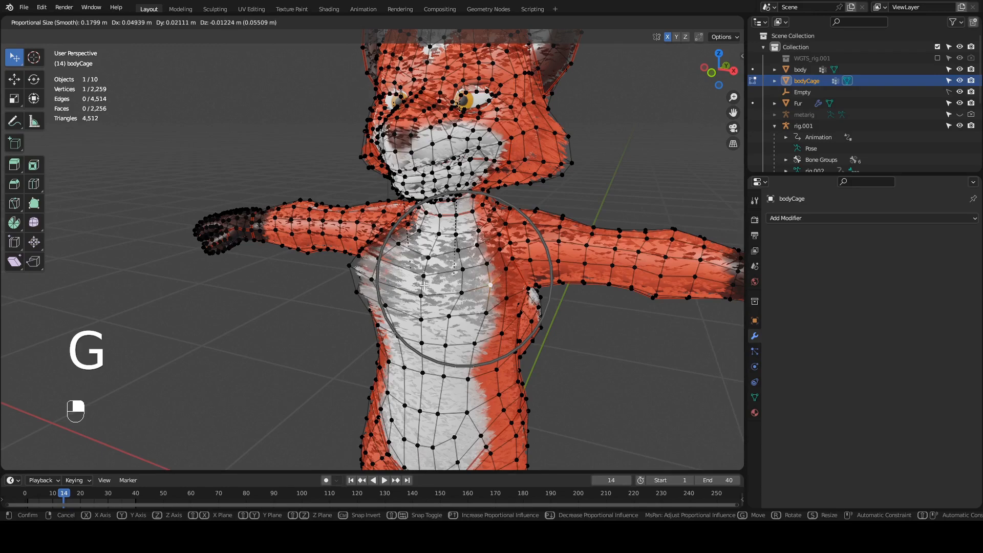
pyautogui.click(424, 285)
# Pull a bodyCage vertex at the centre of the chest outward, with the proportional size reduced to about 0.084 m
pyautogui.moveTo(424, 285); pyautogui.dragTo(390, 289, button='middle')
pyautogui.keyDown('shift'); pyautogui.moveTo(390, 290); pyautogui.dragTo(421, 273, button='middle'); pyautogui.keyUp('shift')
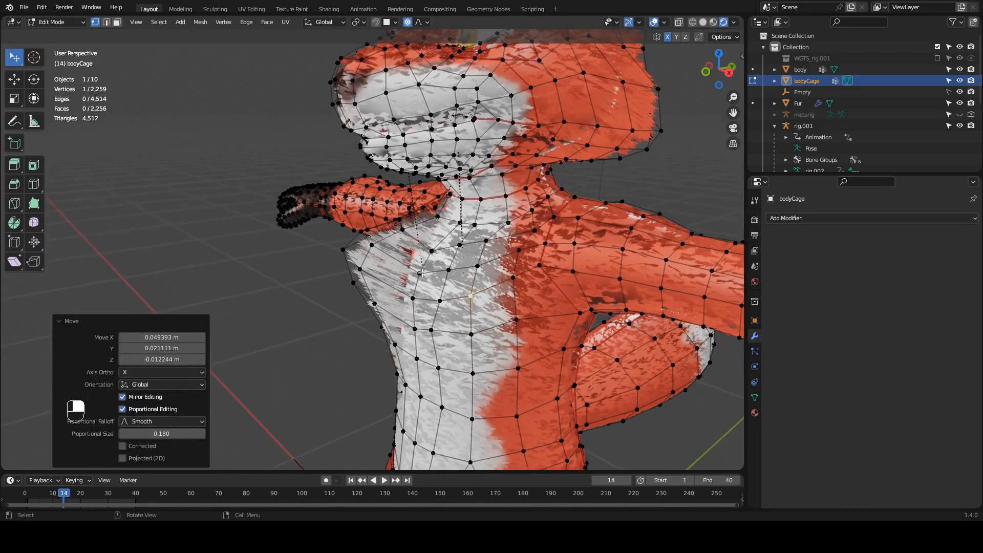
pyautogui.click(422, 273)
pyautogui.press('g')
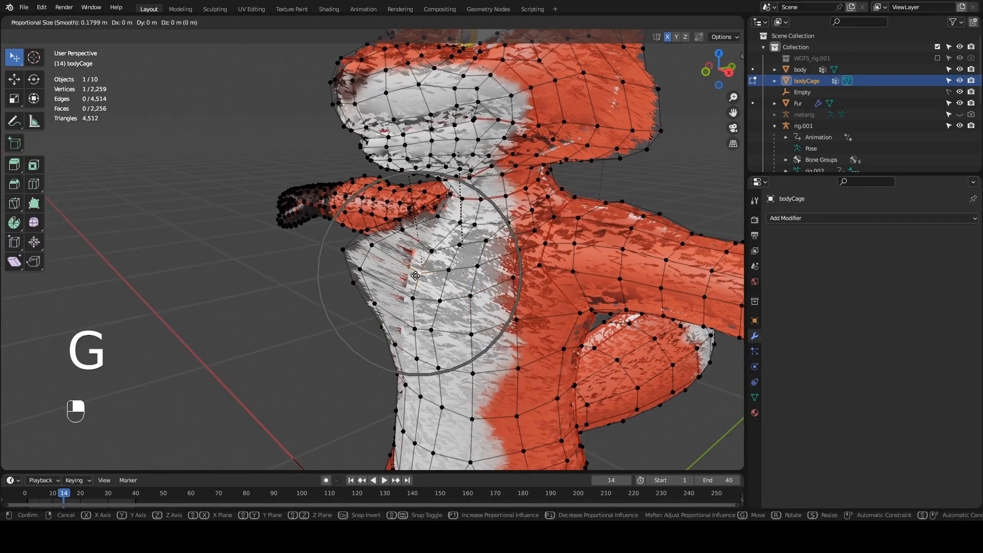
pyautogui.scroll(3, 401, 270)
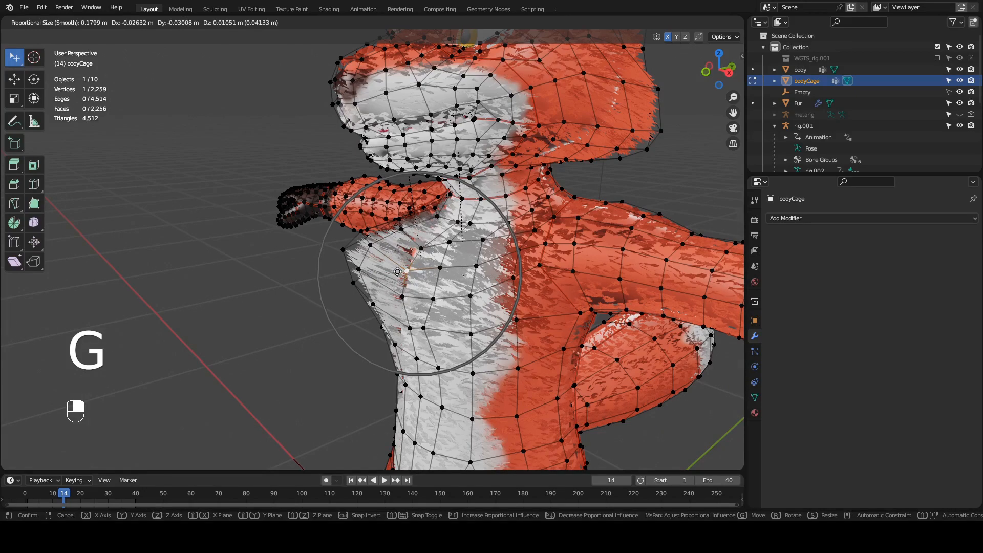
pyautogui.scroll(5, 397, 271)
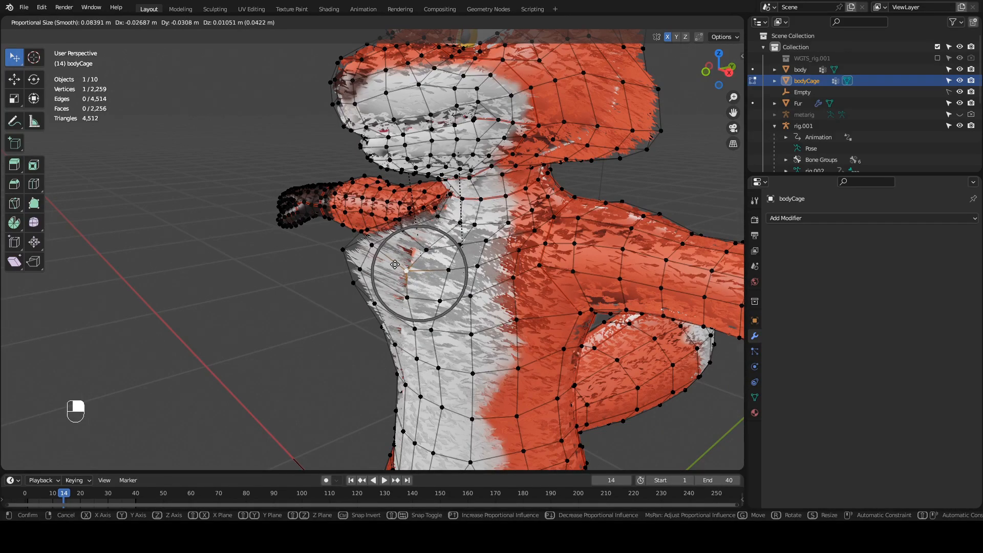
pyautogui.click(394, 267)
# Move a bodyCage vertex on the upper chest by about -0.006, -0.028 and 0.019 m in X, Y and Z
pyautogui.moveTo(394, 267); pyautogui.dragTo(375, 245, button='middle')
pyautogui.click(376, 249)
pyautogui.press('g')
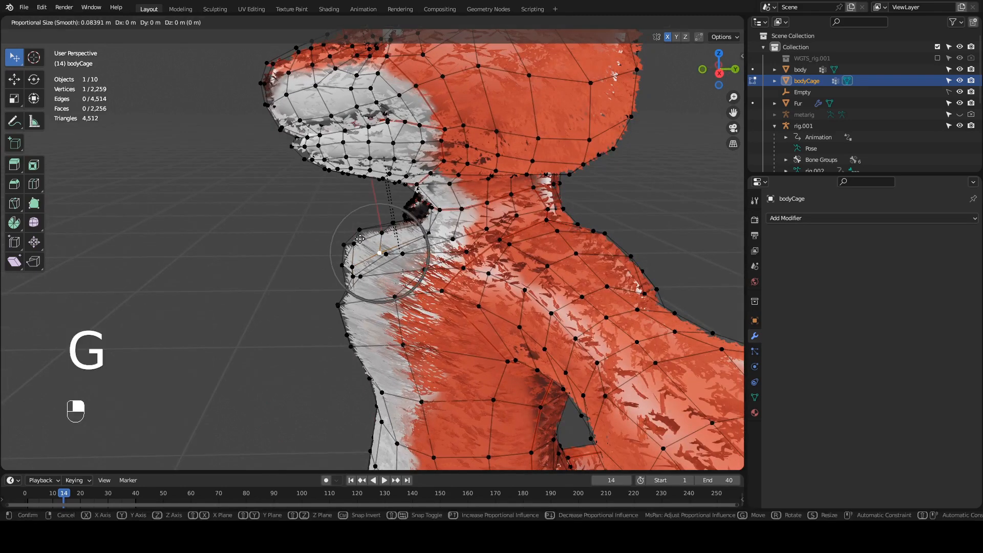
pyautogui.click(360, 245)
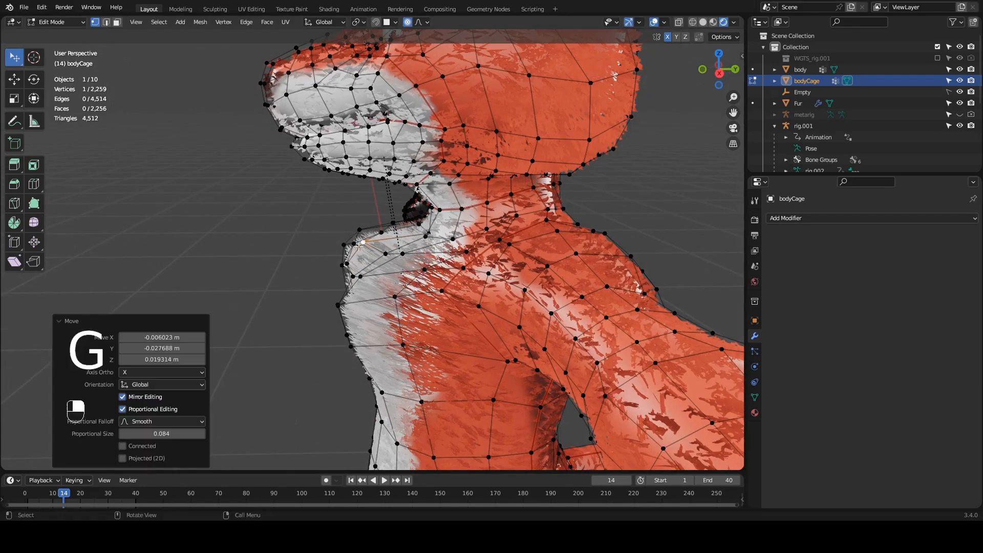
# Push the foremost bodyCage vertex of the chest back toward the body by about 0.078 m in Y
pyautogui.click(346, 311)
pyautogui.press('g')
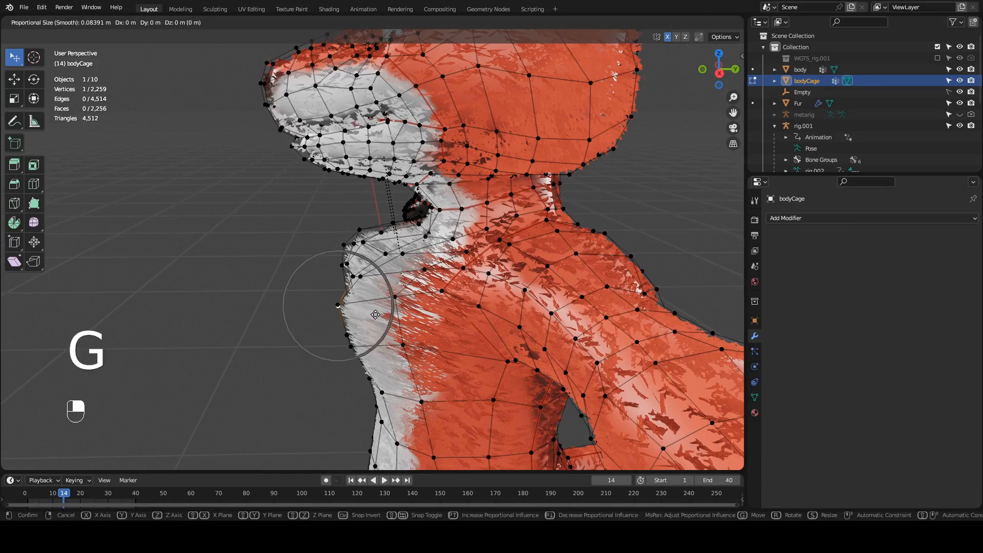
pyautogui.rightClick(341, 305)
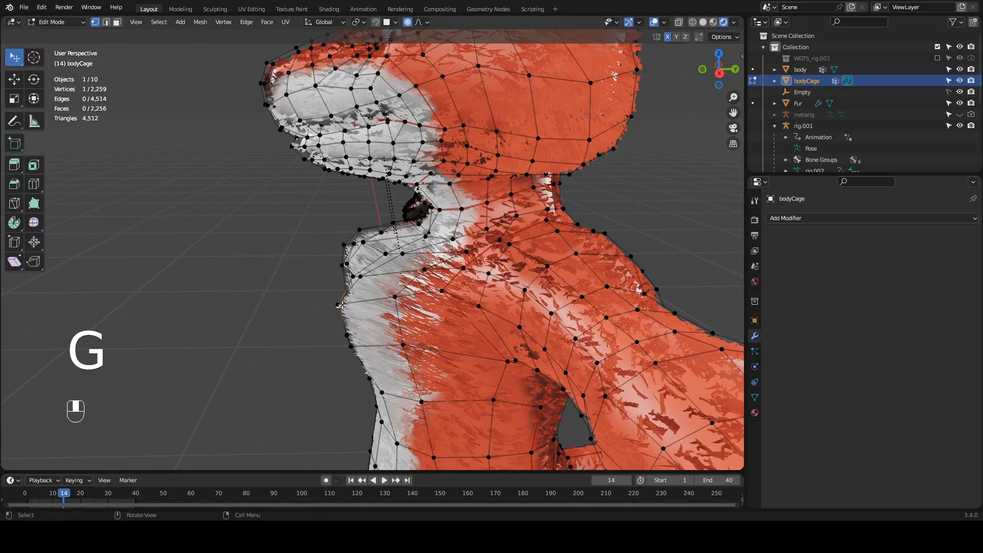
pyautogui.press('g')
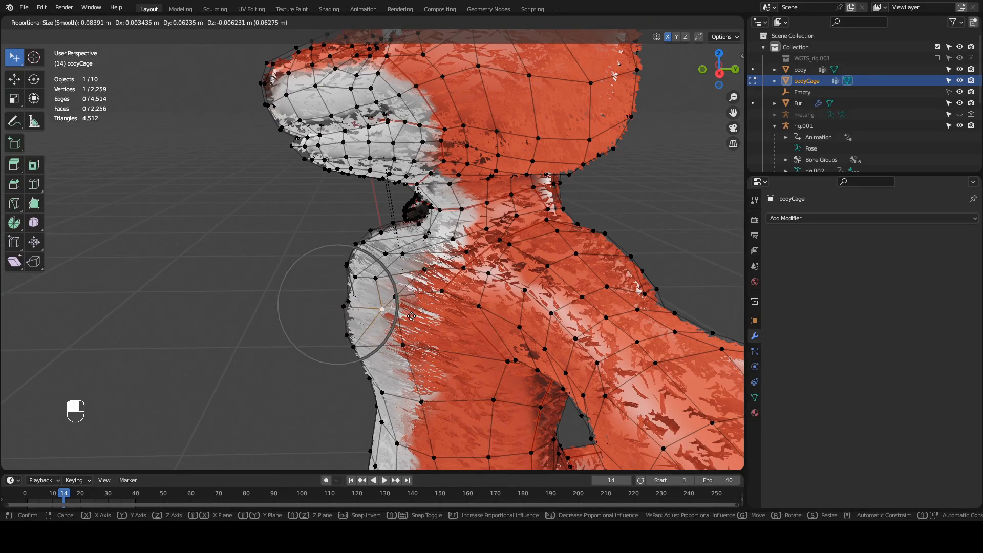
pyautogui.click(381, 272)
# Pull the bodyCage's middle belly vertex down by about 0.048 m in Z and outward from the belly
pyautogui.moveTo(381, 272); pyautogui.dragTo(412, 143, button='middle')
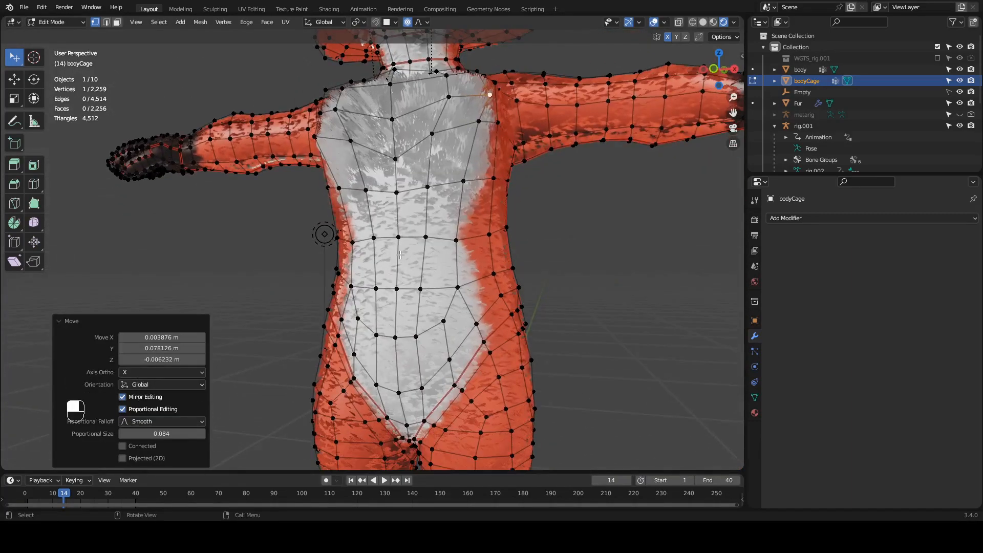
pyautogui.press('g')
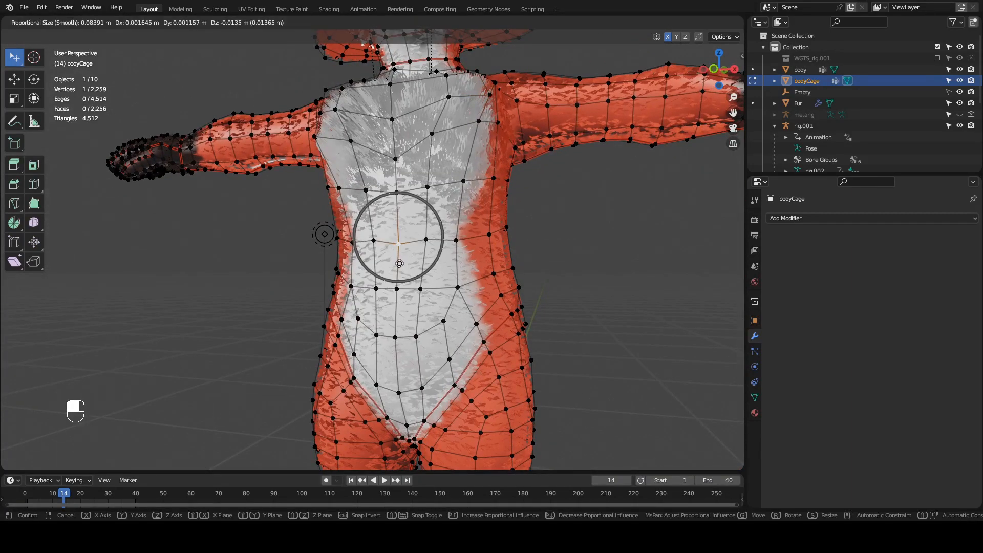
pyautogui.click(410, 290)
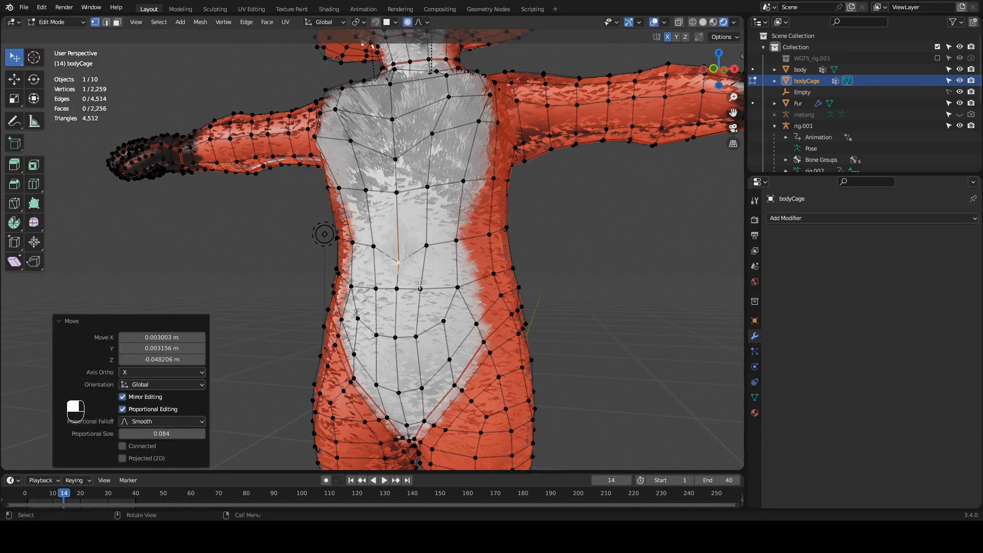
pyautogui.moveTo(411, 290); pyautogui.dragTo(375, 255, button='middle')
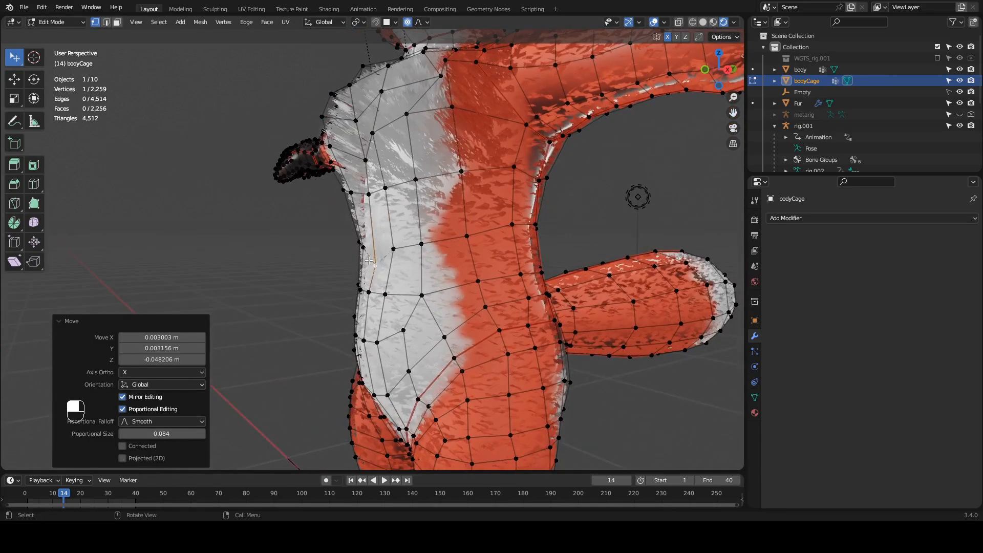
pyautogui.click(367, 262)
pyautogui.press('g')
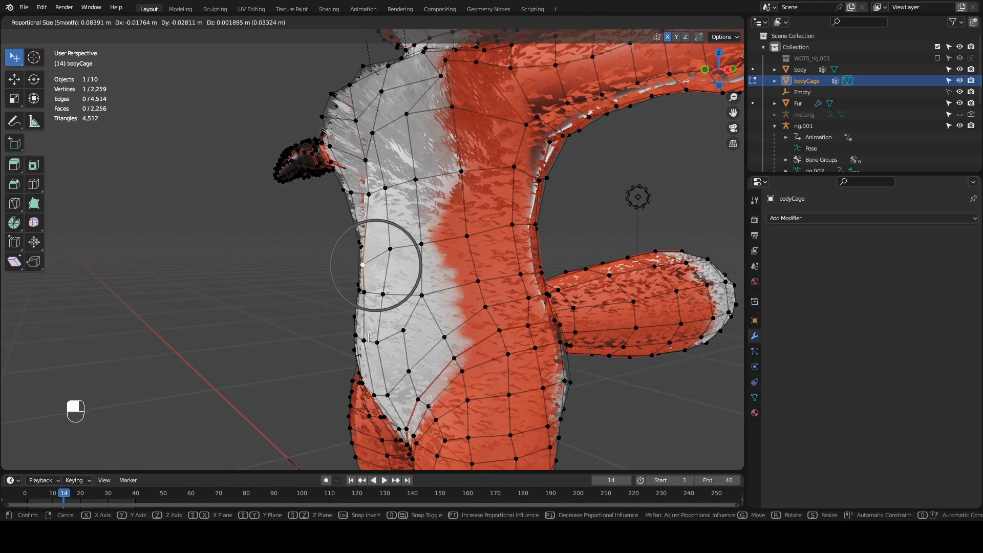
pyautogui.click(369, 338)
# Pull two bodyCage vertices on the lower belly down and forward, the upper one by about -0.055 m in Z
pyautogui.click(354, 364)
pyautogui.press('g')
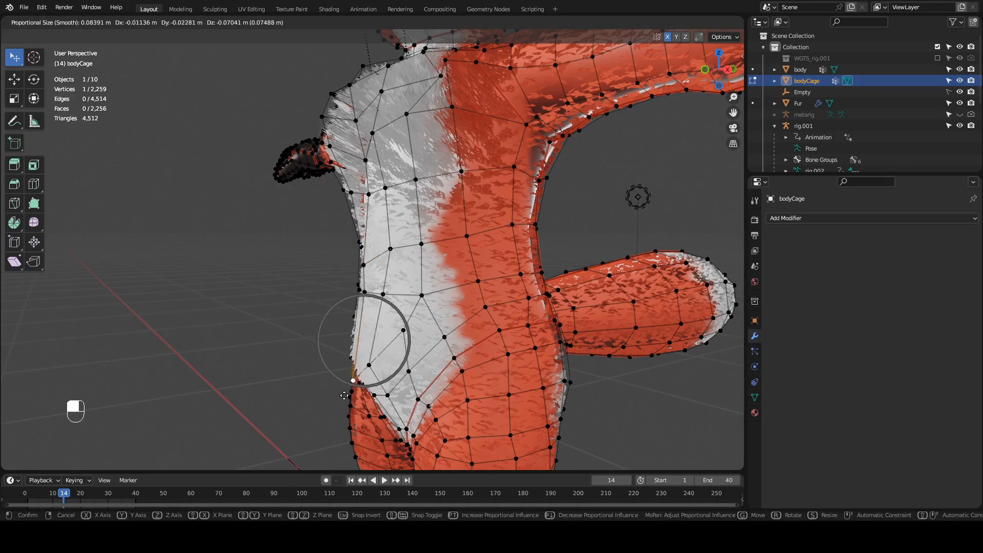
pyautogui.click(346, 392)
pyautogui.click(353, 319)
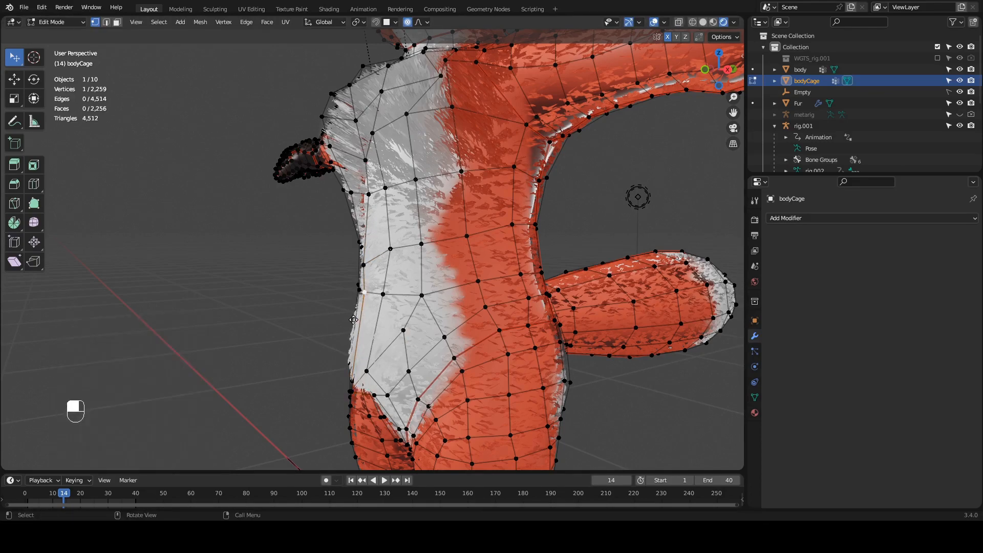
pyautogui.press('g')
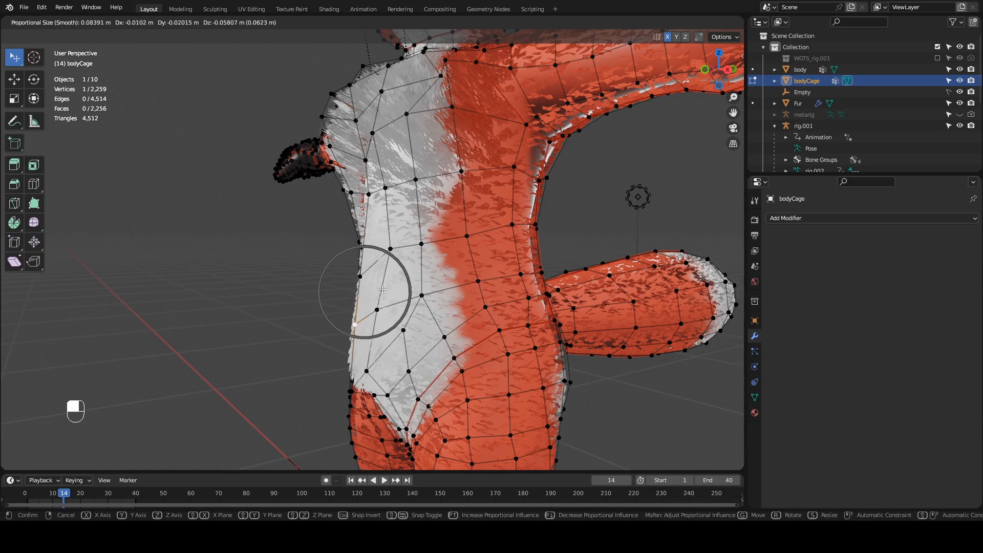
pyautogui.click(383, 290)
# Pull two bodyCage vertices along the side edge of the white belly down and forward, the lower one by about -0.026 m in Z
pyautogui.moveTo(398, 301); pyautogui.dragTo(357, 297, button='middle')
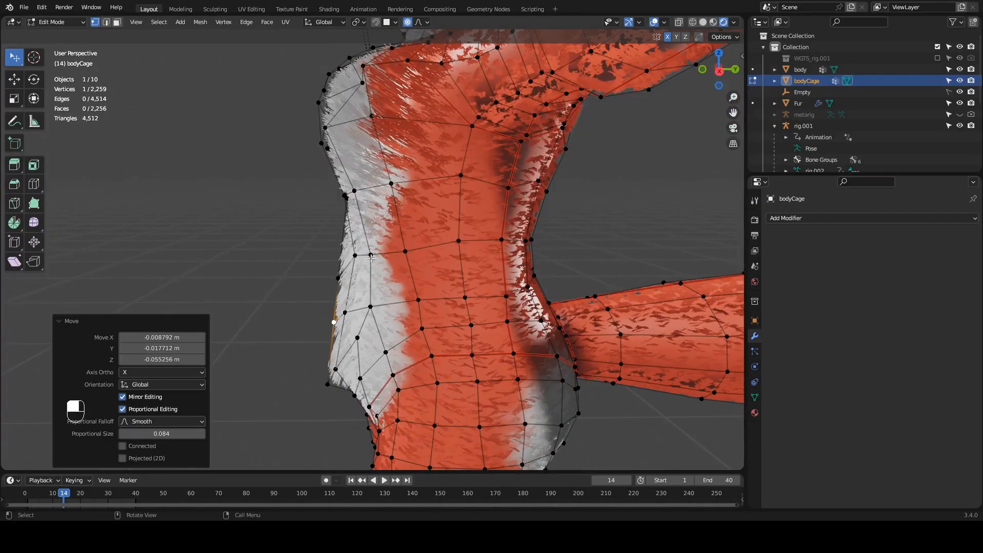
pyautogui.click(370, 258)
pyautogui.press('g')
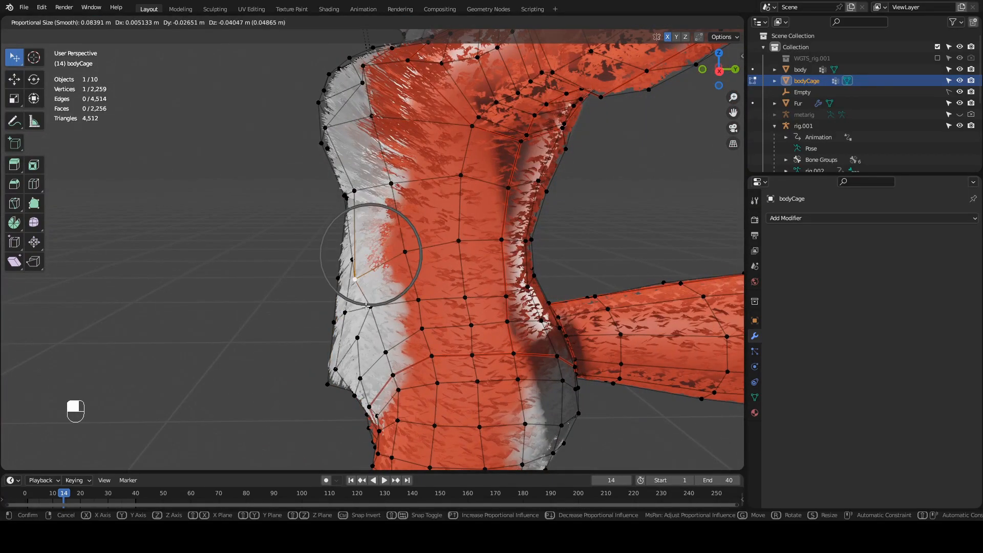
pyautogui.moveTo(366, 306); pyautogui.dragTo(358, 326)
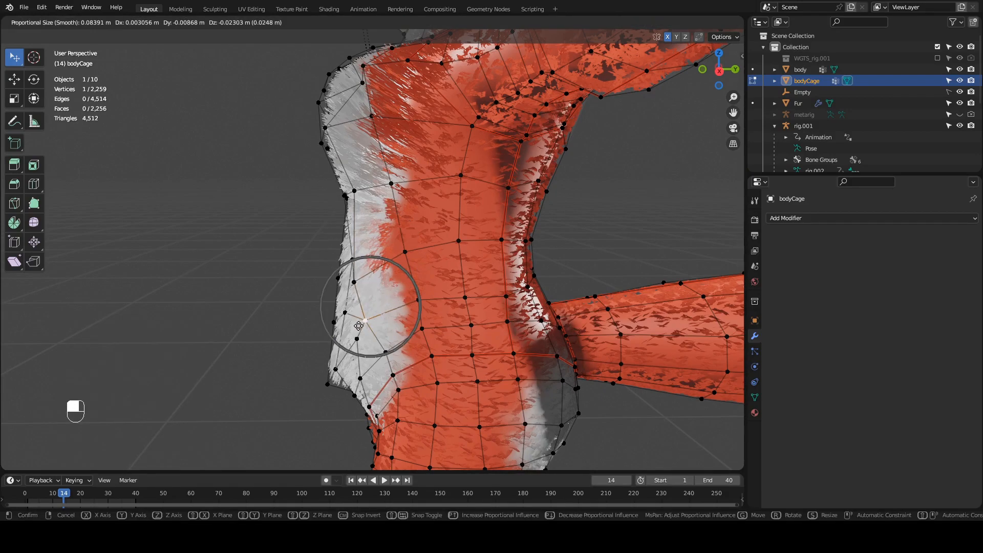
pyautogui.moveTo(368, 261); pyautogui.dragTo(368, 262)
# Move a bodyCage vertex on the side of the waist by about 0.006, 0.014 and -0.028 m in X, Y and Z
pyautogui.moveTo(368, 262)
pyautogui.mouseDown(button='middle')
pyautogui.moveTo(436, 234)
pyautogui.moveTo(450, 241)
pyautogui.moveTo(456, 228)
pyautogui.moveTo(382, 243)
pyautogui.moveTo(353, 264)
pyautogui.mouseUp(button='middle')
pyautogui.keyDown('ctrl'); pyautogui.moveTo(400, 222); pyautogui.dragTo(399, 278, button='middle'); pyautogui.keyUp('ctrl')
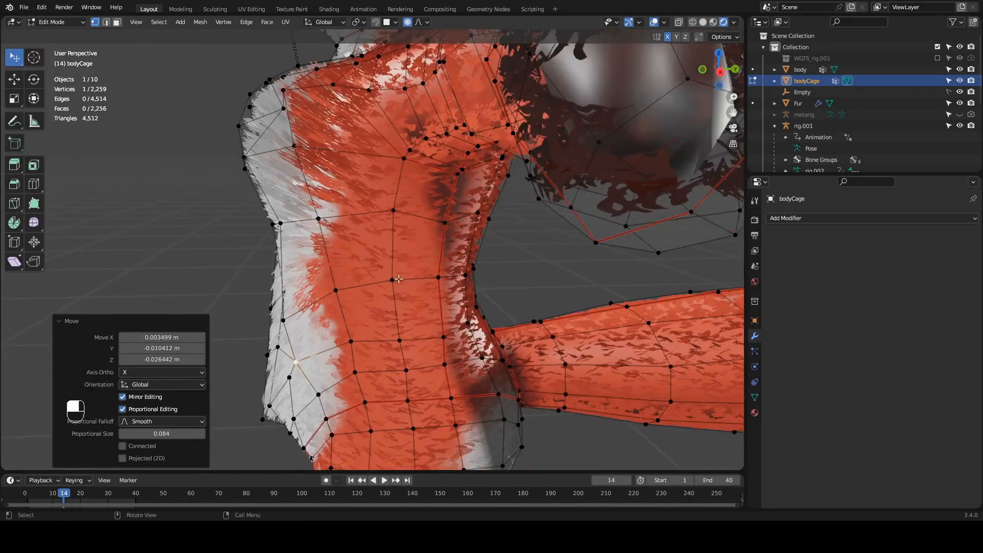
pyautogui.click(394, 282)
pyautogui.press('g')
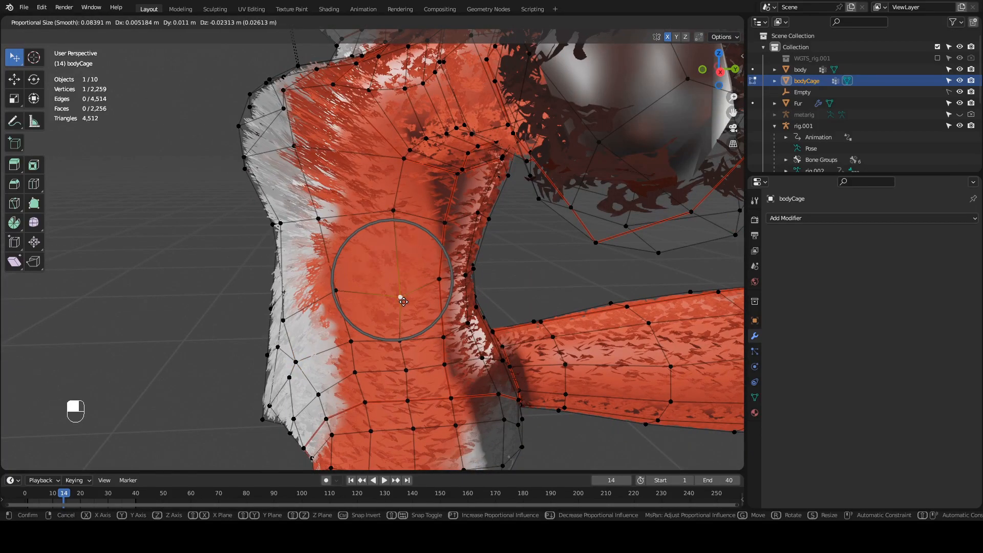
pyautogui.click(416, 269)
# Move the bodyCage flank vertex below the armpit by about 0.018, 0.009 and -0.047 m in X, Y and Z
pyautogui.moveTo(415, 268); pyautogui.dragTo(459, 235, button='middle')
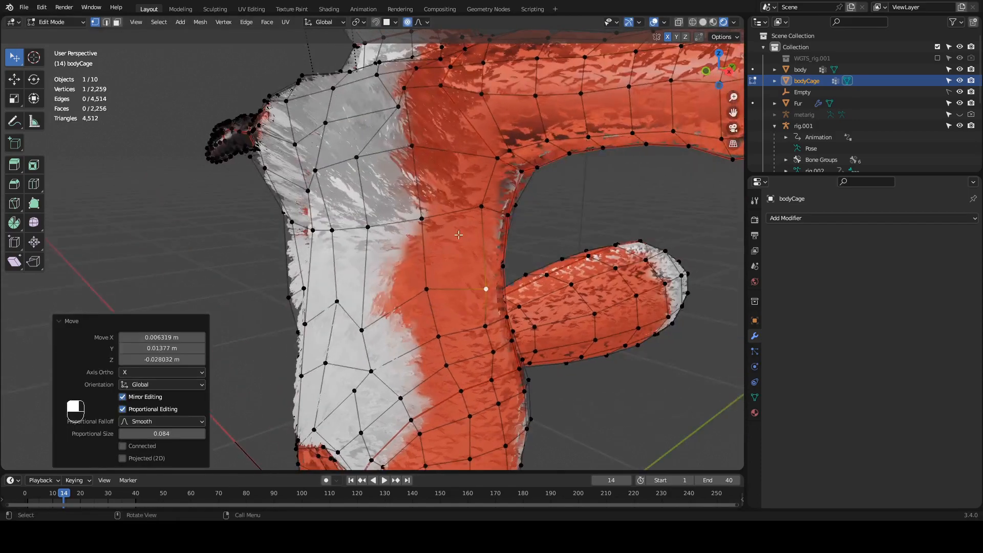
pyautogui.click(484, 217)
pyautogui.press('g')
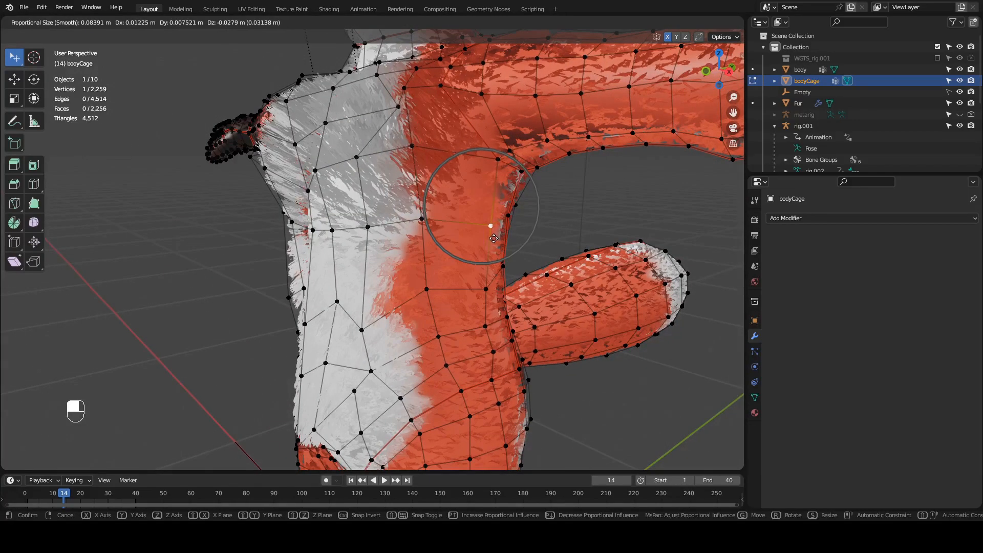
pyautogui.click(426, 227)
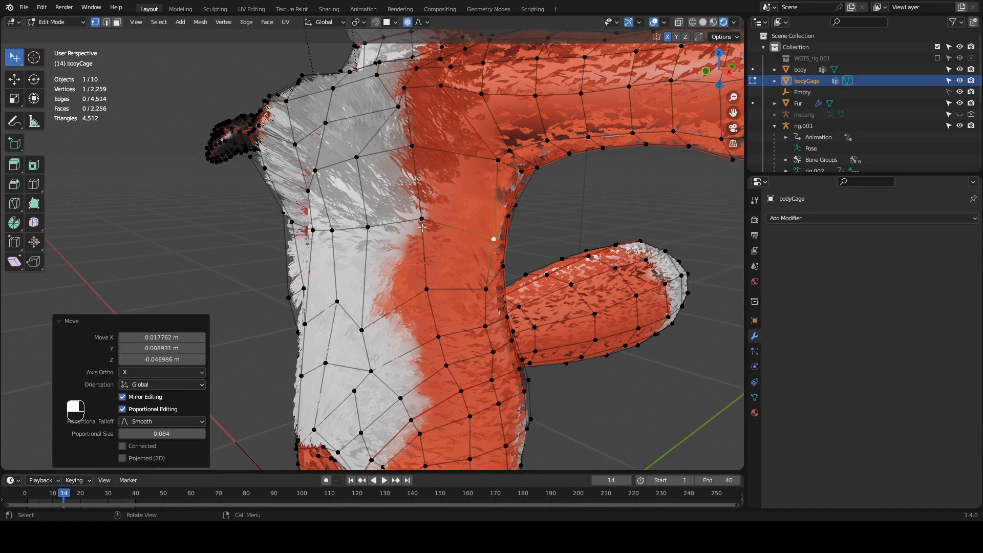
# Pull two bodyCage flank vertices at the border between white and red fur slightly down with proportional editing
pyautogui.click(421, 237)
pyautogui.press('g')
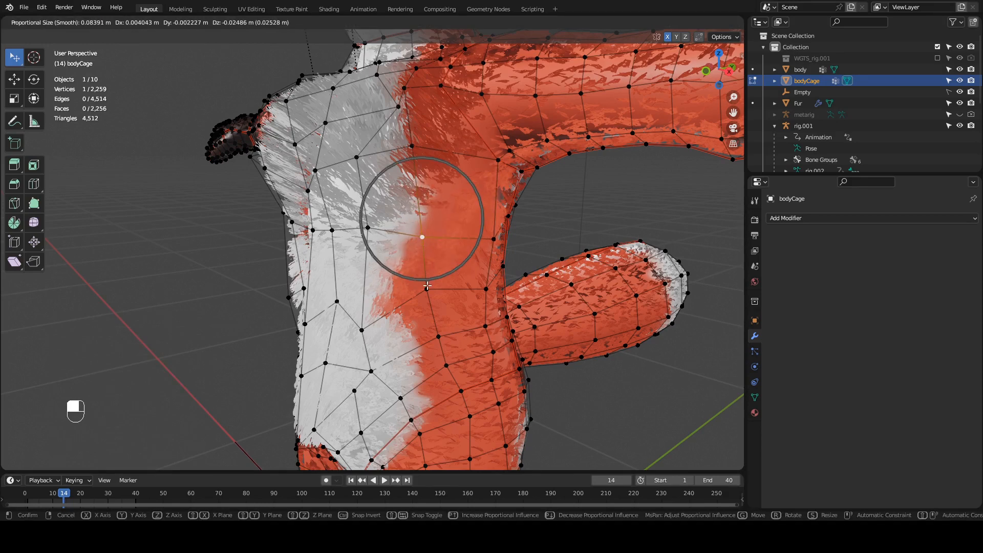
pyautogui.click(427, 285)
pyautogui.click(427, 288)
pyautogui.press('g')
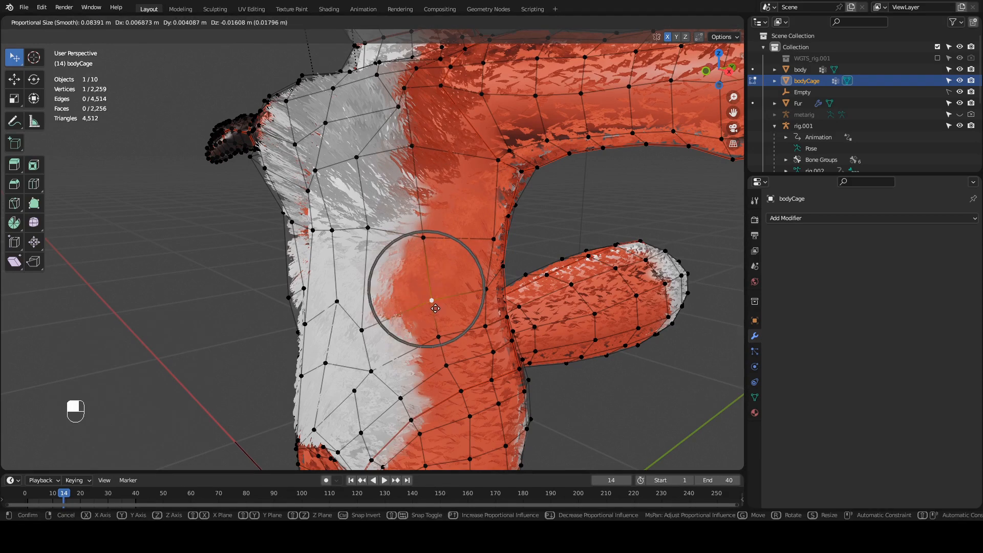
pyautogui.click(345, 307)
# Move a bodyCage vertex on the white belly by about -0.003, -0.011 and -0.025 m in X, Y and Z
pyautogui.click(335, 301)
pyautogui.press('g')
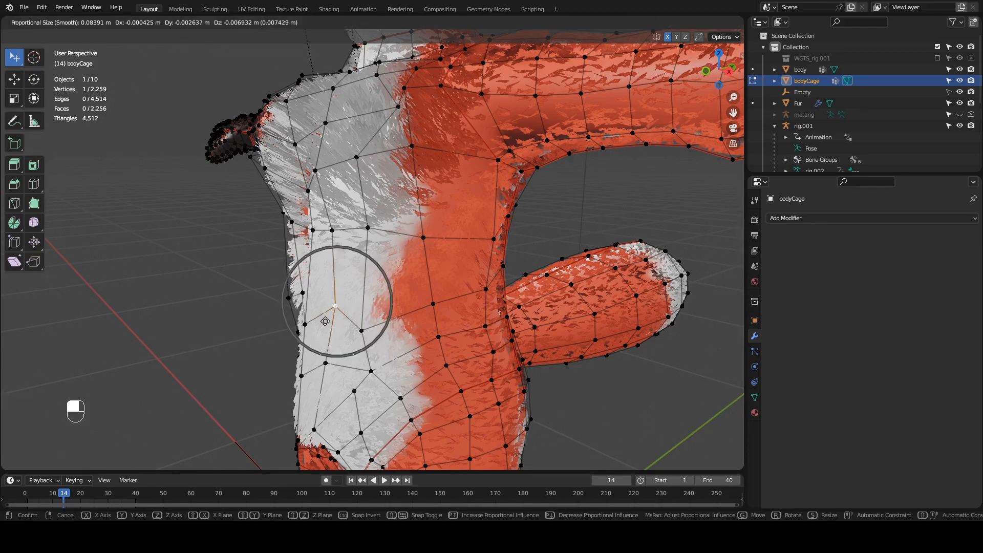
pyautogui.click(323, 321)
# Pull bodyCage vertices along the top of the shoulder outward, the one nearest the neck by about 0.017, -0.010 and 0.021 m
pyautogui.moveTo(420, 226); pyautogui.dragTo(277, 225, button='middle')
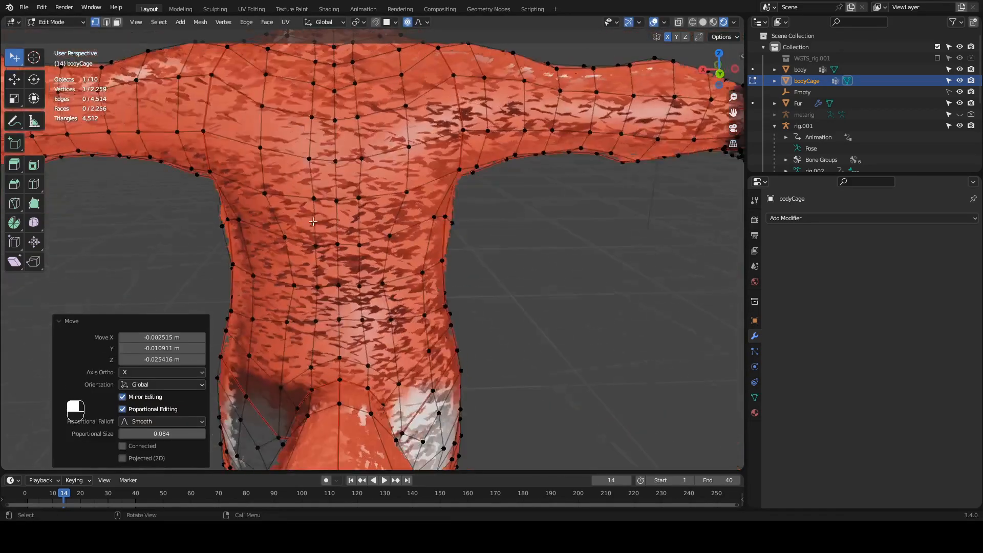
pyautogui.keyDown('shift'); pyautogui.moveTo(377, 233); pyautogui.dragTo(418, 202, button='middle'); pyautogui.keyUp('shift')
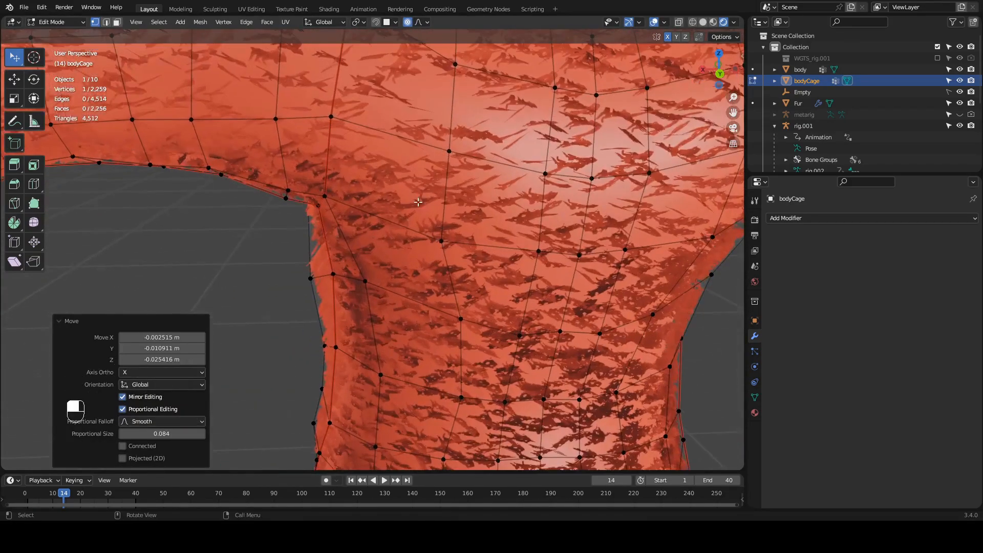
pyautogui.keyDown('shift'); pyautogui.moveTo(506, 115); pyautogui.dragTo(437, 178, button='middle'); pyautogui.keyUp('shift')
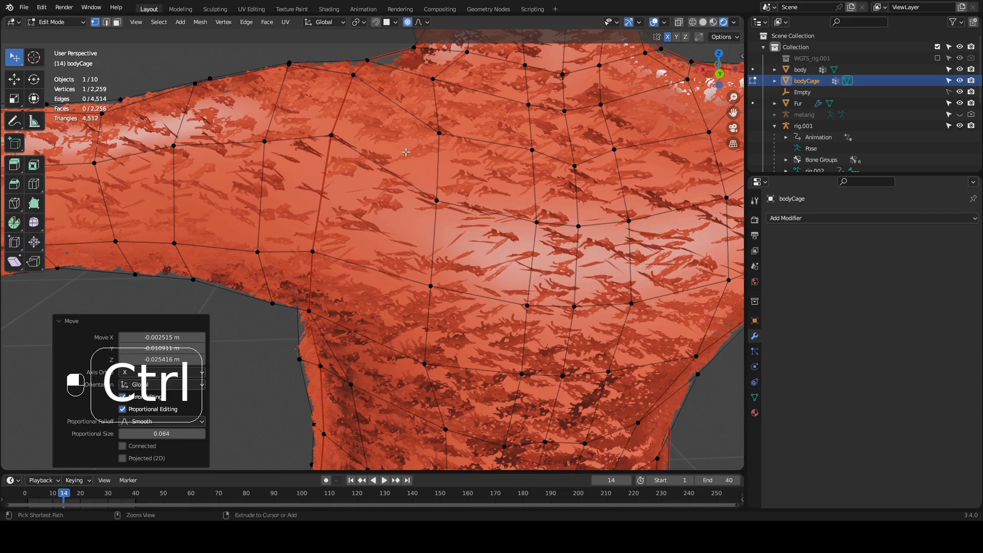
pyautogui.keyDown('ctrl'); pyautogui.moveTo(414, 145); pyautogui.dragTo(379, 228, button='middle'); pyautogui.keyUp('ctrl')
pyautogui.moveTo(317, 172); pyautogui.dragTo(271, 152)
pyautogui.moveTo(453, 158); pyautogui.dragTo(434, 133)
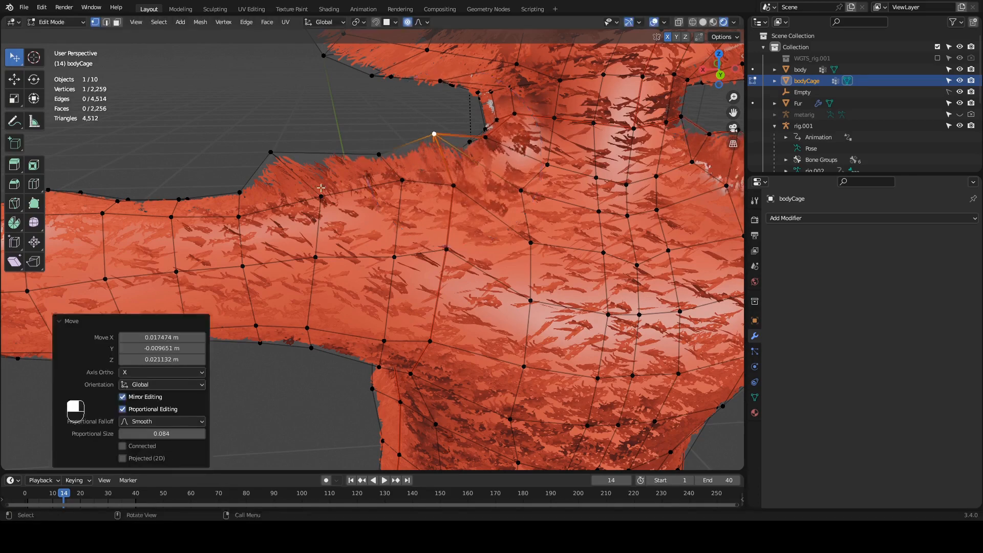
# Pull two bodyCage vertices along the top of the upper arm outward, the outermost by about 0.017, -0.001 and 0.013 m in X, Y and Z
pyautogui.moveTo(305, 190); pyautogui.dragTo(369, 174, button='middle')
pyautogui.keyDown('shift'); pyautogui.moveTo(369, 174); pyautogui.dragTo(371, 246, button='middle'); pyautogui.keyUp('shift')
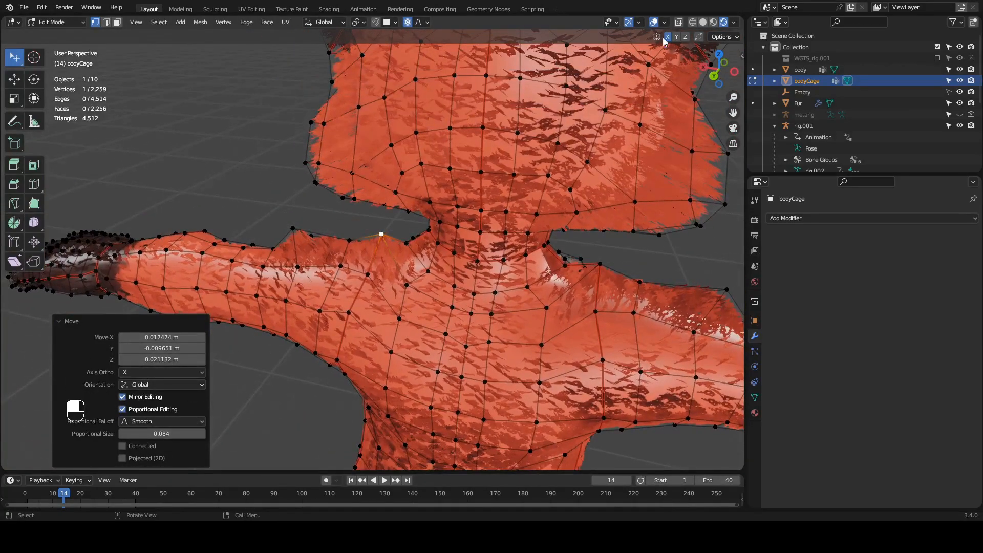
pyautogui.moveTo(295, 244); pyautogui.dragTo(308, 236, button='middle')
pyautogui.keyDown('shift'); pyautogui.moveTo(308, 235); pyautogui.dragTo(348, 202, button='middle'); pyautogui.keyUp('shift')
pyautogui.click(254, 245)
pyautogui.press('g')
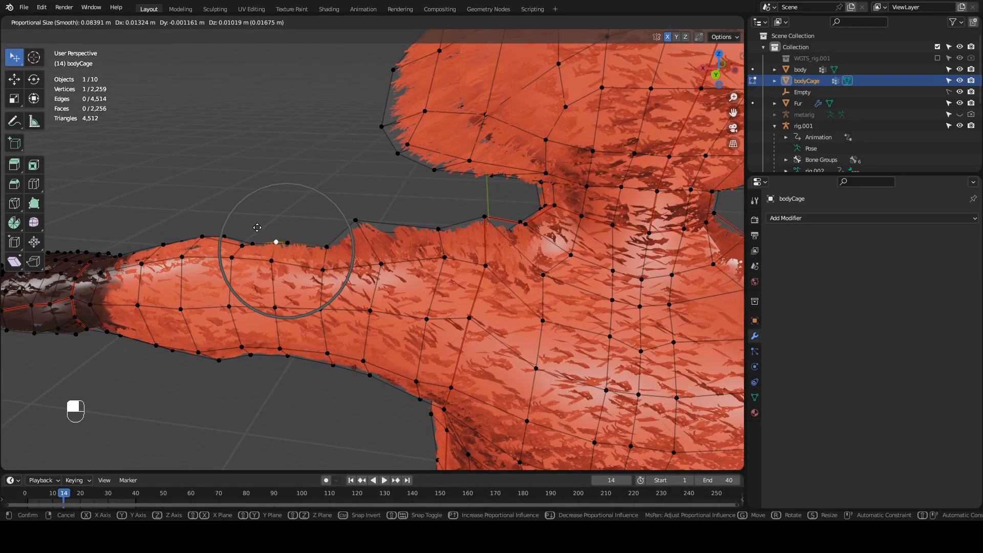
pyautogui.click(228, 232)
pyautogui.press('g')
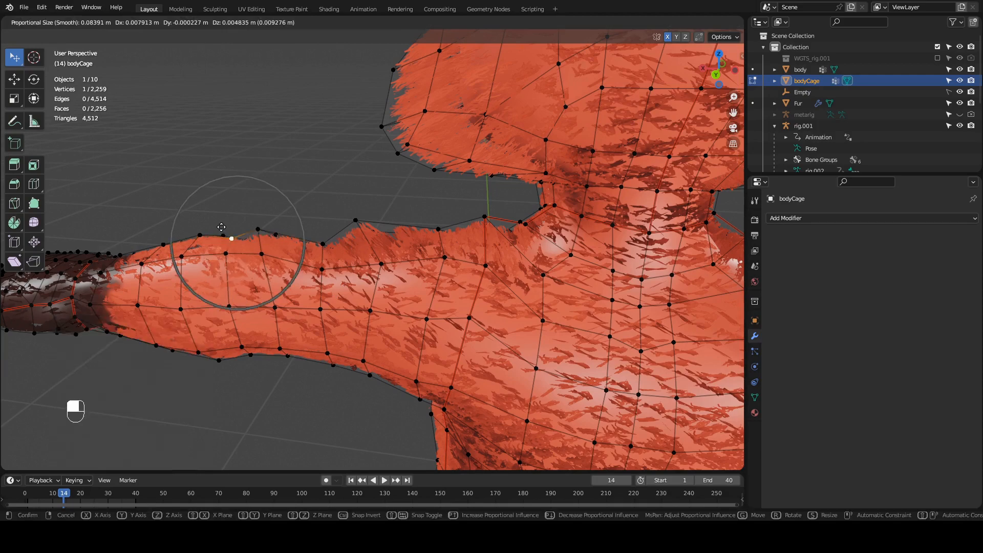
pyautogui.click(355, 199)
pyautogui.keyDown('ctrl'); pyautogui.moveTo(356, 200); pyautogui.dragTo(413, 260, button='middle'); pyautogui.keyUp('ctrl')
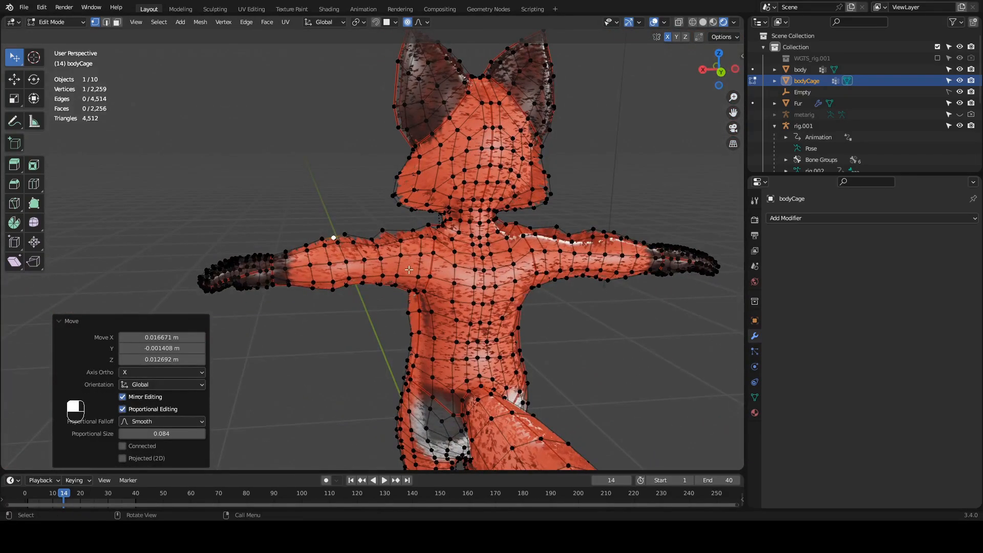
# Move the bodyCage vertex on the back of the shoulder by about 0.041, -0.005 and -0.005 m, using a proportional size of 0.218
pyautogui.click(422, 253)
pyautogui.press('g')
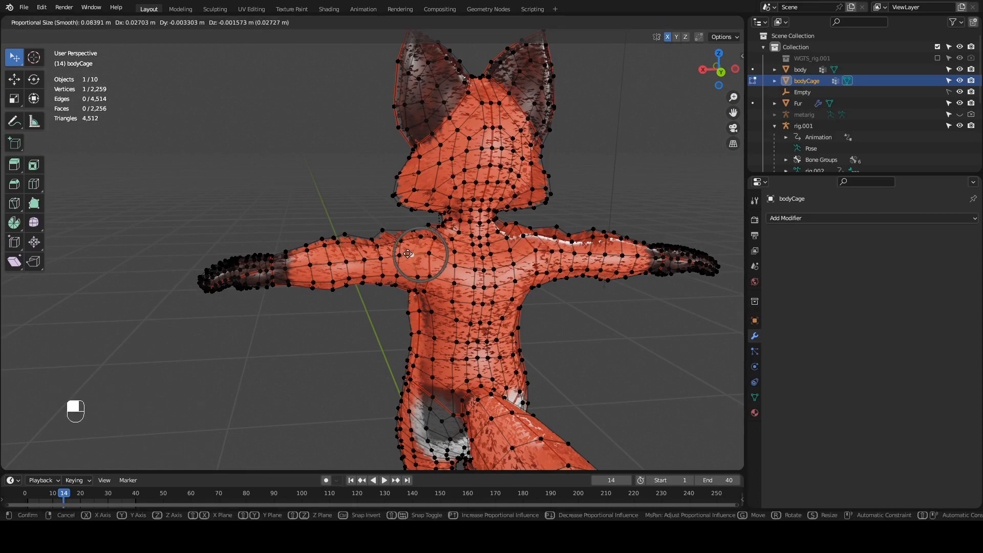
pyautogui.scroll(-10, 408, 254)
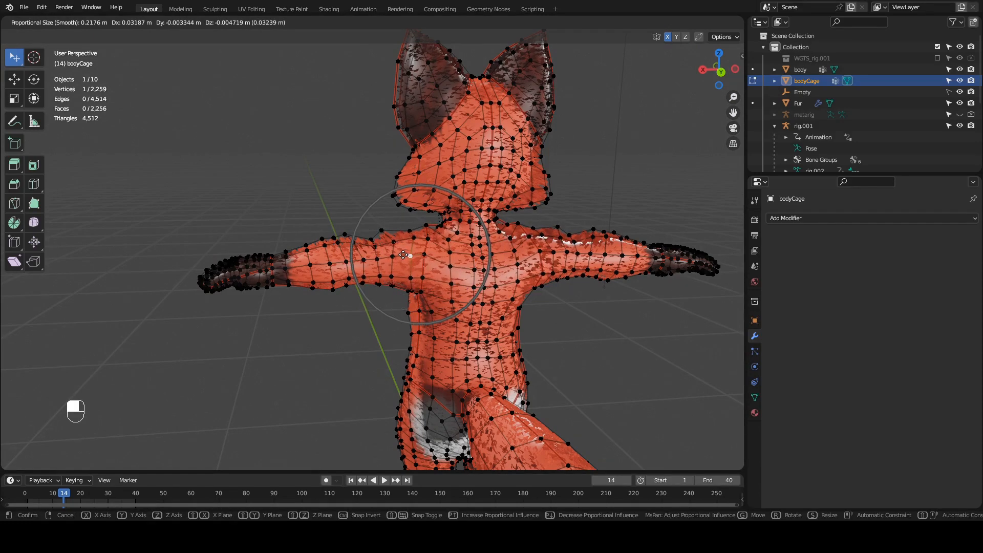
pyautogui.moveTo(411, 265); pyautogui.dragTo(411, 265)
# Move the back shoulder vertex of the bodyCage by about 0.004, 0.015 and -0.018 m in X, Y and Z
pyautogui.moveTo(411, 265); pyautogui.dragTo(421, 303, button='middle')
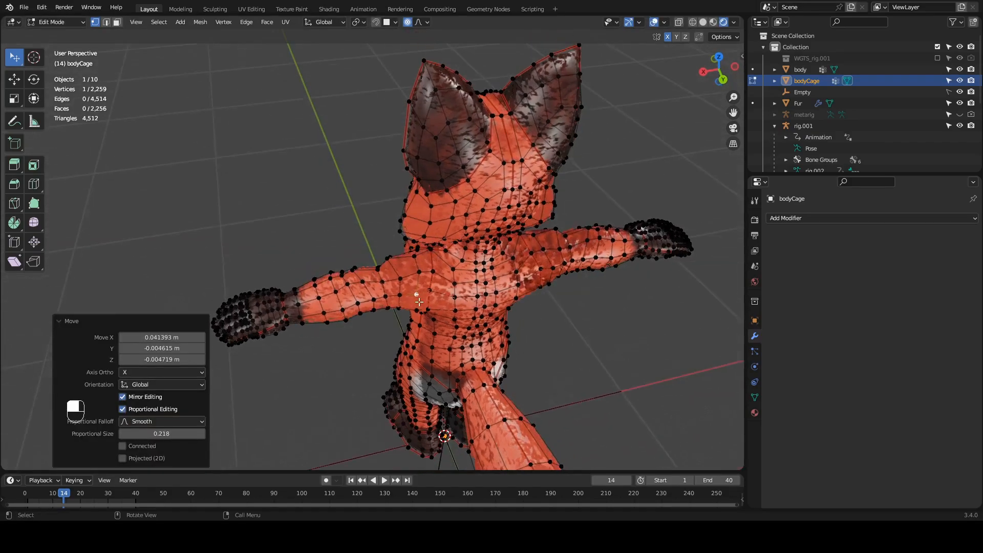
pyautogui.moveTo(415, 300); pyautogui.dragTo(415, 301)
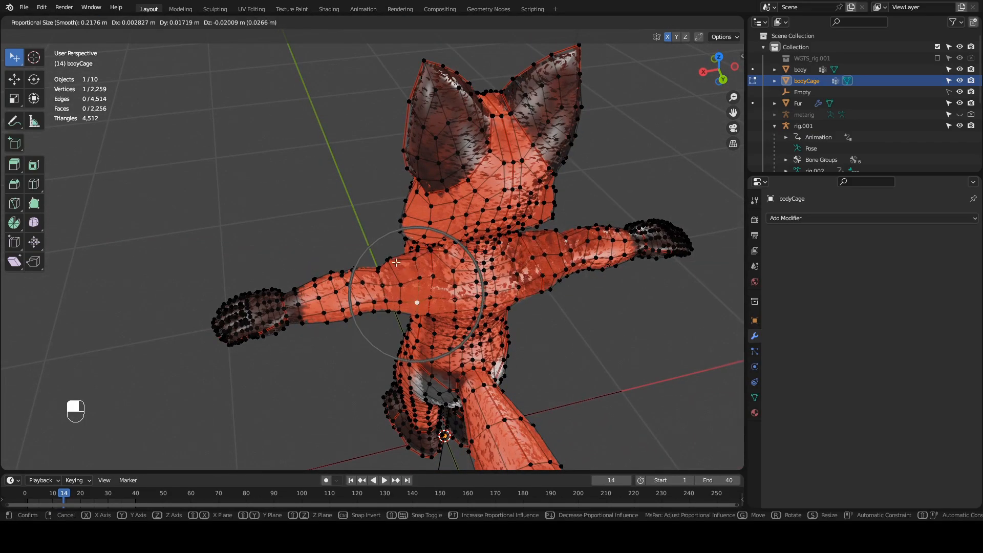
pyautogui.moveTo(395, 262); pyautogui.dragTo(395, 262)
pyautogui.moveTo(395, 262); pyautogui.dragTo(392, 230, button='middle')
# Pull the bodyCage's upper back outward with proportional editing by about -0.029, 0.033 and 0.013 m in X, Y and Z
pyautogui.moveTo(496, 264); pyautogui.dragTo(528, 266, button='middle')
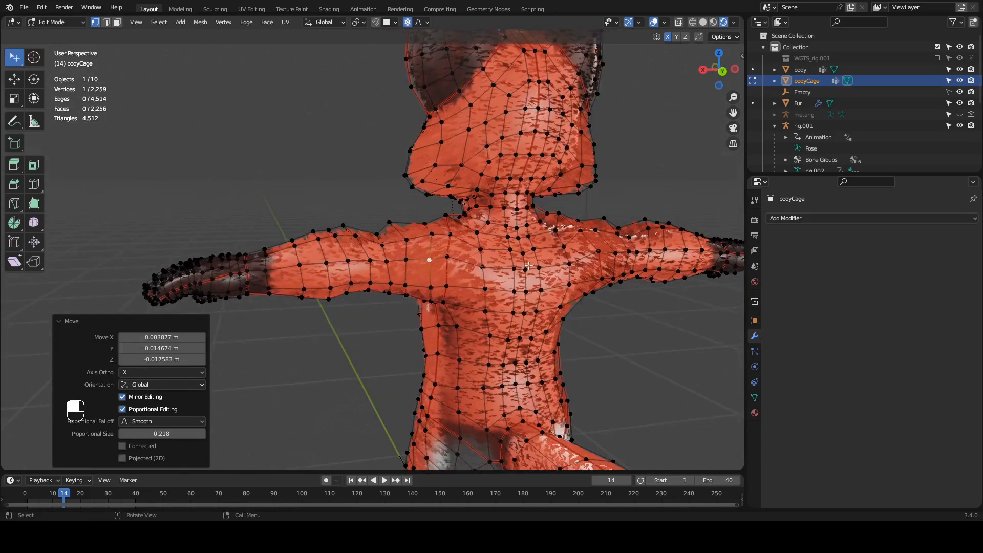
pyautogui.moveTo(527, 269); pyautogui.dragTo(526, 289)
pyautogui.moveTo(526, 289); pyautogui.dragTo(537, 268, button='middle')
pyautogui.moveTo(525, 270); pyautogui.dragTo(565, 207)
# Hide the bodyCage in the viewport, switch to Object Mode and select the Fur object
pyautogui.click(960, 81)
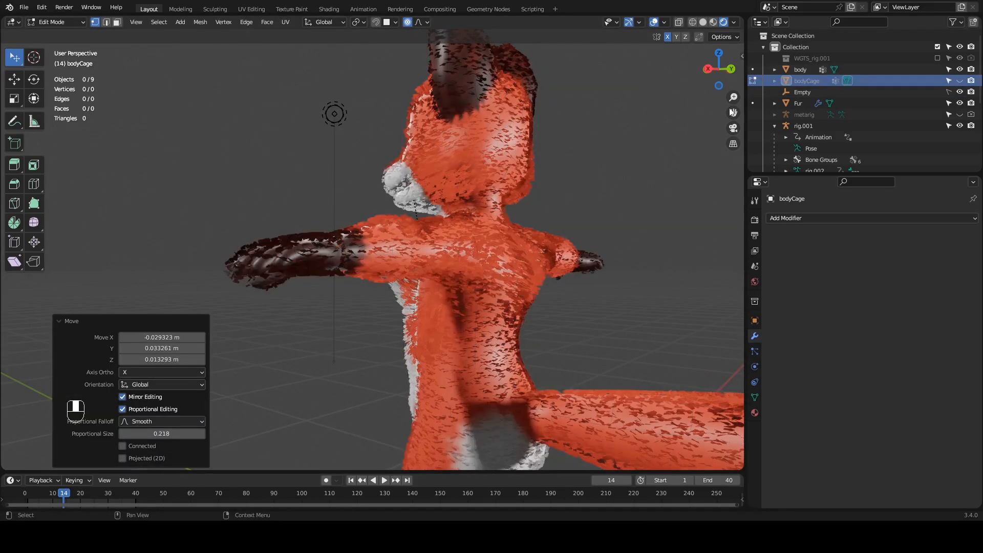
pyautogui.moveTo(558, 174); pyautogui.dragTo(444, 316, button='middle')
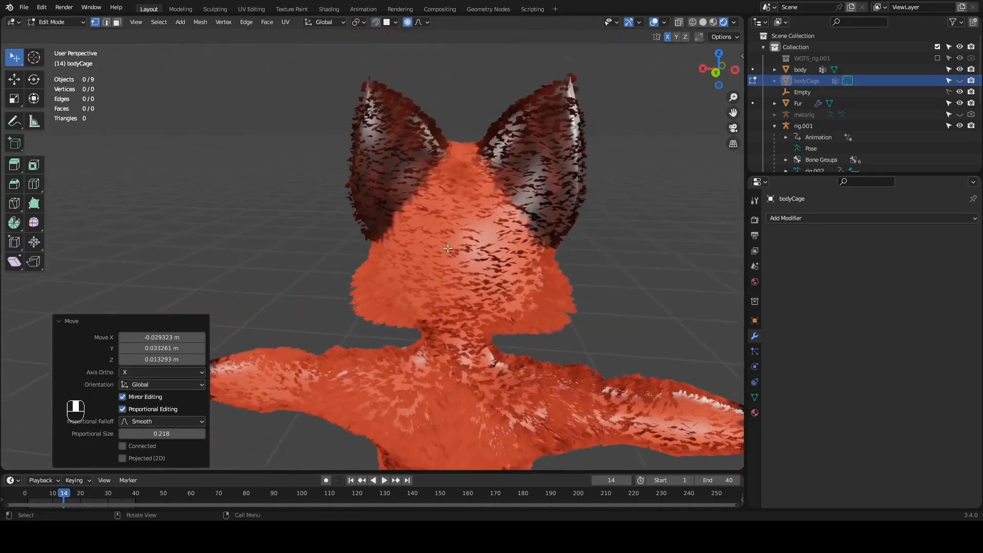
pyautogui.moveTo(302, 251); pyautogui.dragTo(526, 261, button='middle')
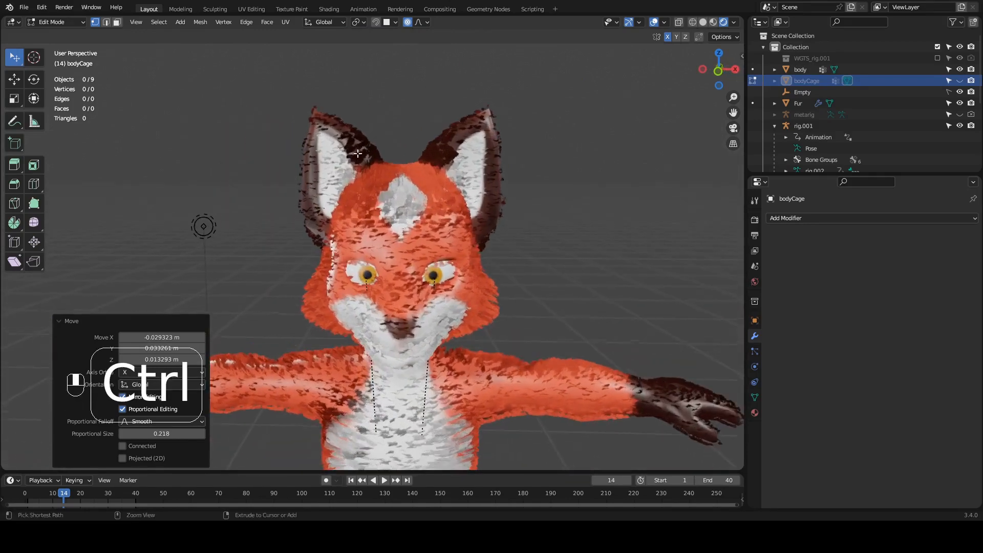
pyautogui.click(61, 22)
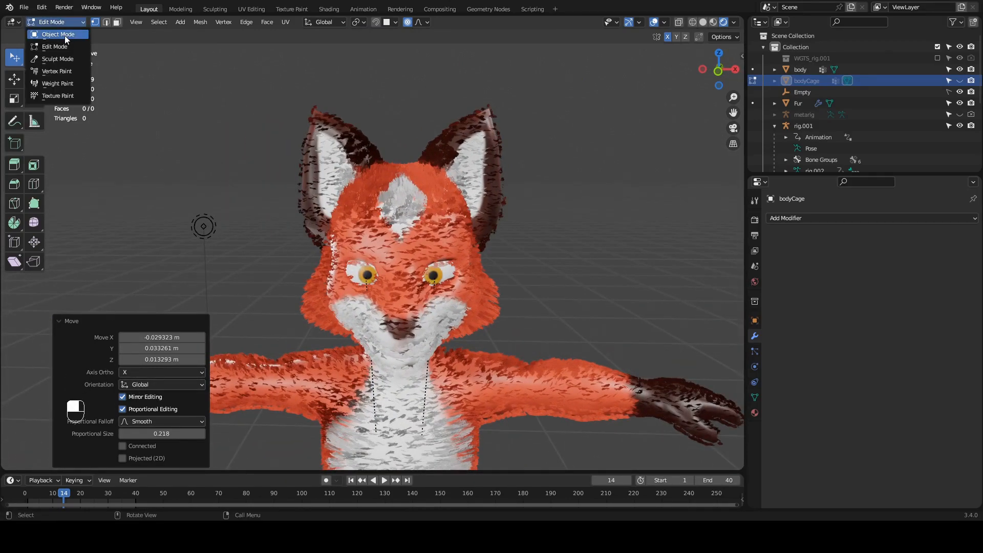
pyautogui.click(488, 288)
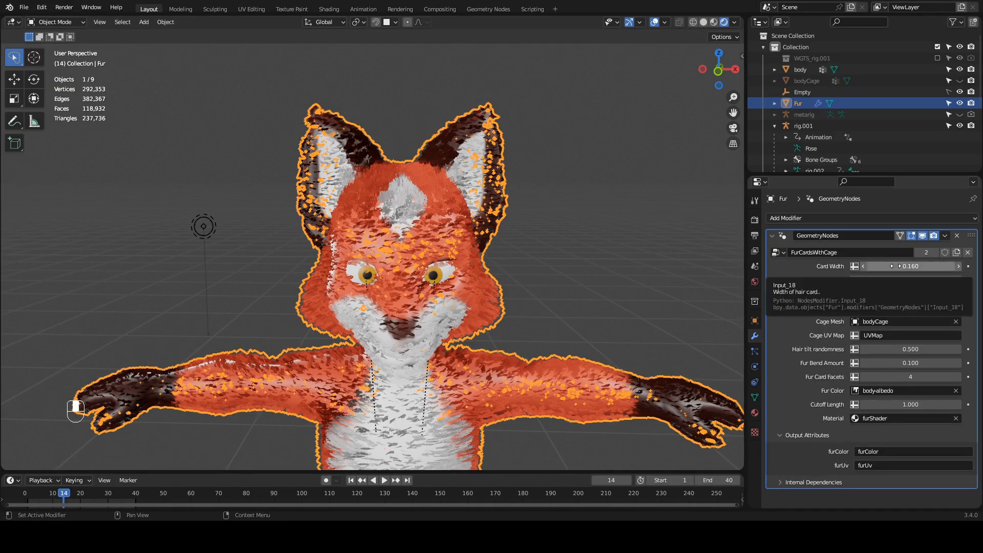
# Set the Card Width of the FurCardsWithCage modifier to 0.230
pyautogui.keyDown('ctrl'); pyautogui.moveTo(486, 248); pyautogui.dragTo(417, 228, button='middle'); pyautogui.keyUp('ctrl')
pyautogui.keyDown('shift'); pyautogui.moveTo(527, 228); pyautogui.dragTo(440, 203, button='middle'); pyautogui.keyUp('shift')
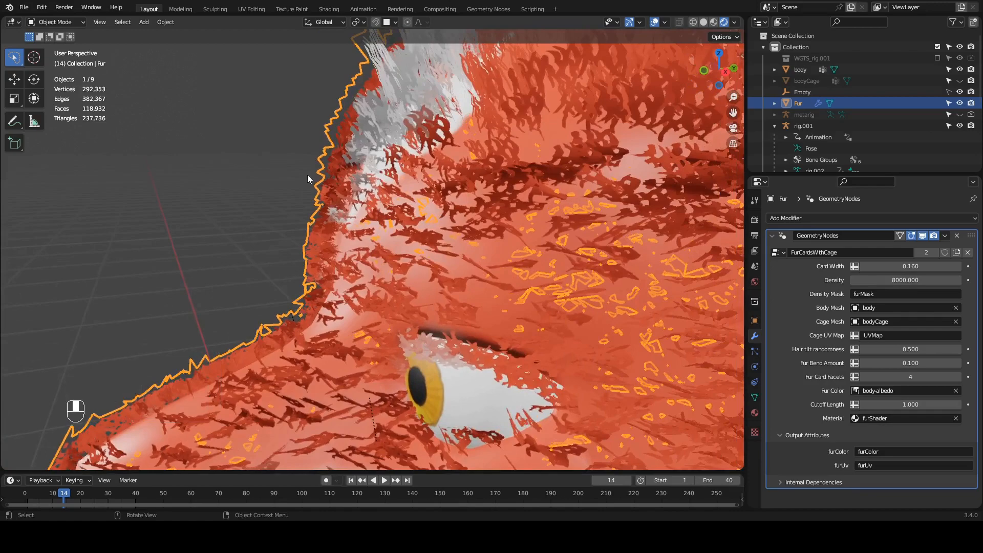
pyautogui.click(374, 173)
pyautogui.keyDown('ctrl'); pyautogui.moveTo(444, 241); pyautogui.dragTo(471, 267, button='middle'); pyautogui.keyUp('ctrl')
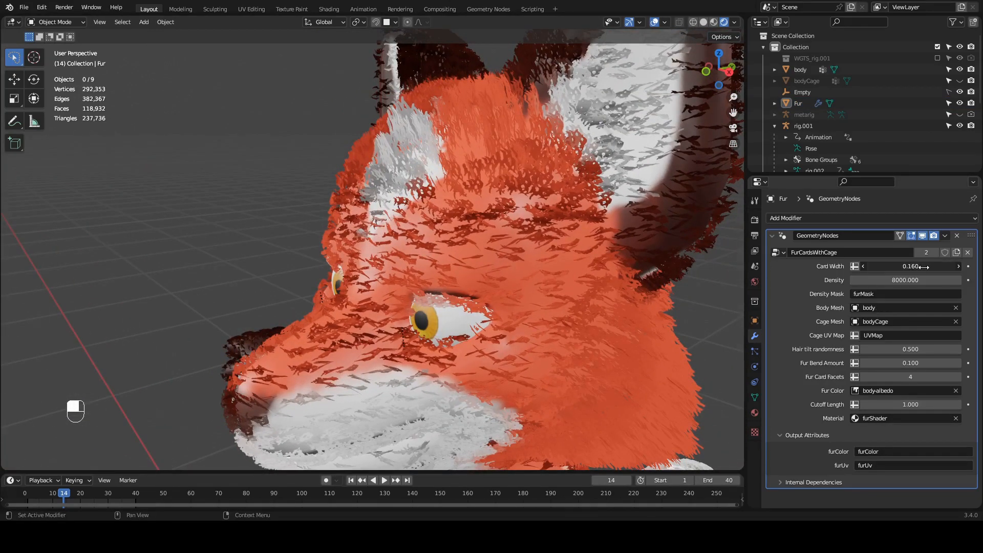
pyautogui.moveTo(928, 267); pyautogui.dragTo(921, 267)
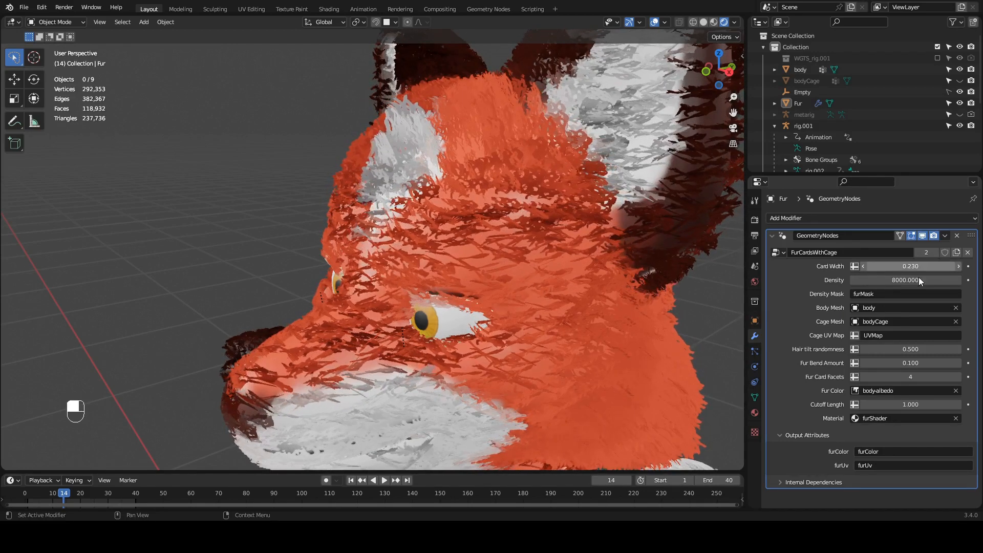
# Set the fur's Hair tilt randomness to 0 and compare the look on the head
pyautogui.moveTo(727, 293); pyautogui.dragTo(649, 232, button='middle')
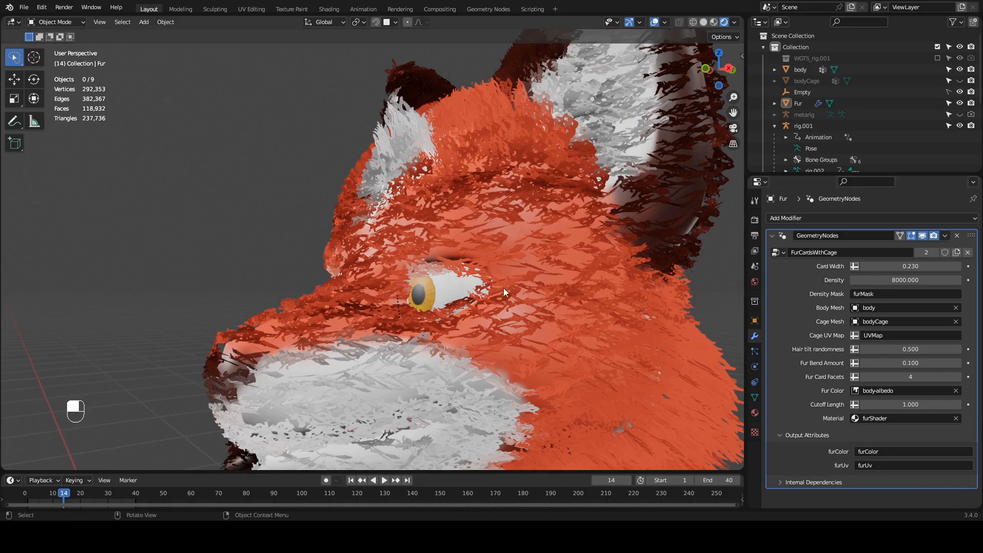
pyautogui.moveTo(503, 288); pyautogui.dragTo(527, 300, button='middle')
pyautogui.keyDown('shift'); pyautogui.moveTo(526, 256); pyautogui.dragTo(474, 281, button='middle'); pyautogui.keyUp('shift')
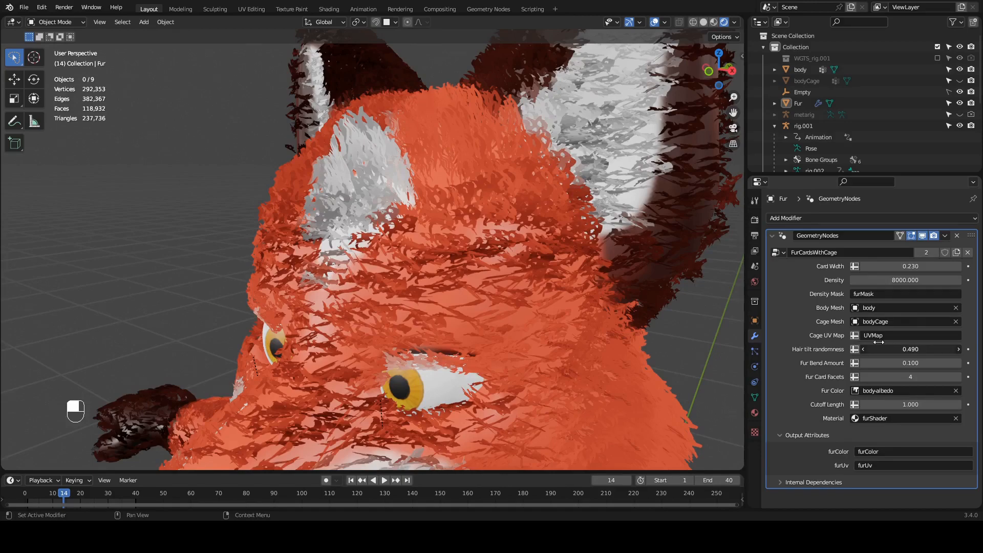
pyautogui.moveTo(879, 342); pyautogui.dragTo(830, 337)
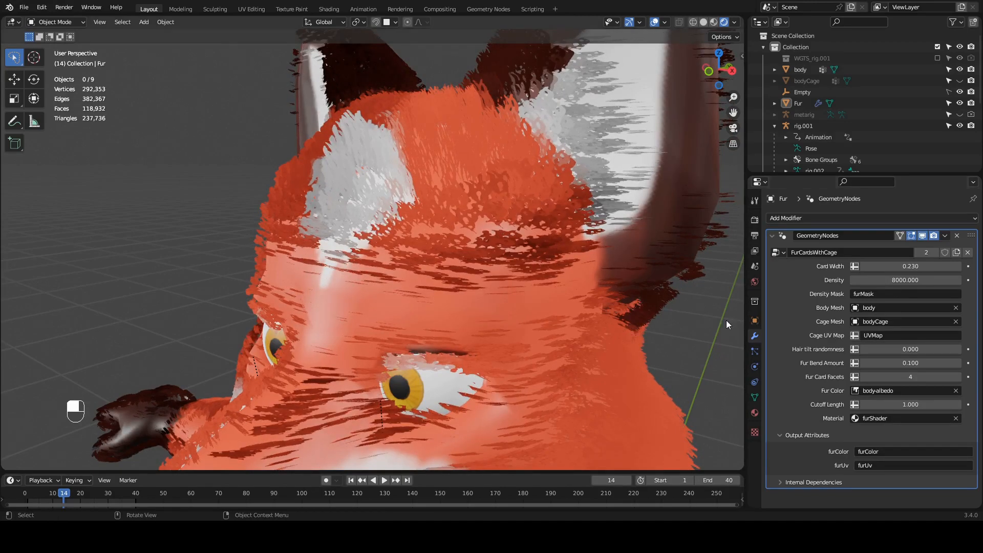
# Try a Hair tilt randomness of 1 on the fur and return it to 0.5
pyautogui.moveTo(459, 160); pyautogui.dragTo(405, 239, button='middle')
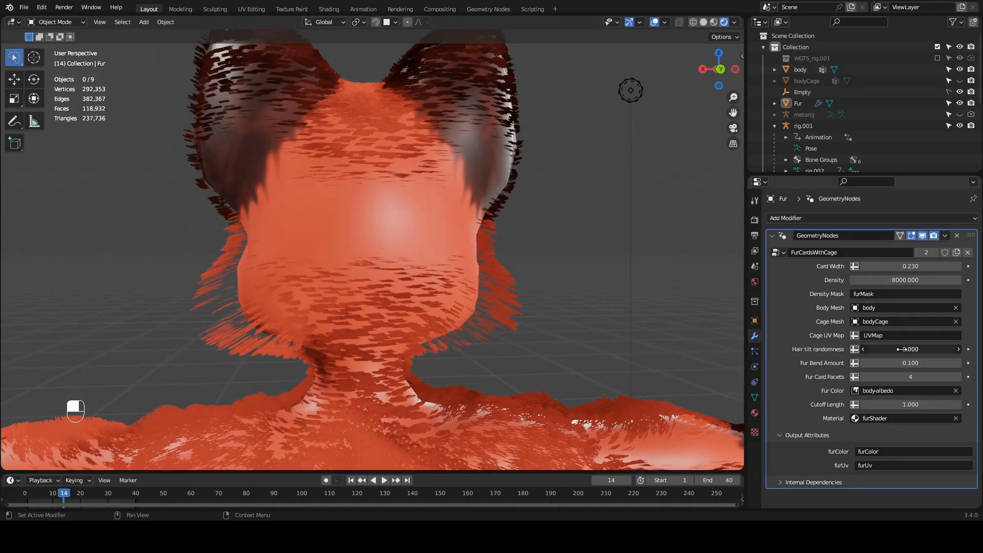
pyautogui.moveTo(924, 349); pyautogui.dragTo(974, 355)
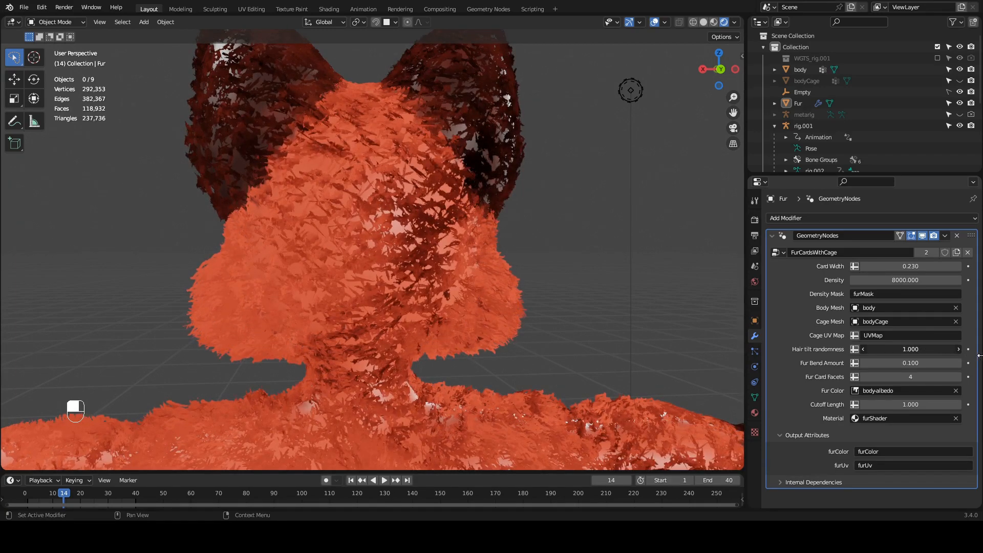
pyautogui.moveTo(444, 236)
pyautogui.keyDown('ctrl'); pyautogui.mouseDown(button='middle')
pyautogui.moveTo(416, 174)
pyautogui.moveTo(448, 182)
pyautogui.moveTo(483, 243)
pyautogui.moveTo(552, 193)
pyautogui.moveTo(429, 228)
pyautogui.moveTo(474, 200)
pyautogui.moveTo(450, 204)
pyautogui.moveTo(527, 211)
pyautogui.moveTo(427, 213)
pyautogui.moveTo(496, 198)
pyautogui.moveTo(407, 191)
pyautogui.moveTo(431, 190)
pyautogui.moveTo(402, 302)
pyautogui.moveTo(411, 192)
pyautogui.moveTo(427, 217)
pyautogui.moveTo(485, 213)
pyautogui.moveTo(460, 228)
pyautogui.moveTo(496, 241)
pyautogui.moveTo(400, 286)
pyautogui.moveTo(439, 229)
pyautogui.moveTo(504, 223)
pyautogui.moveTo(428, 248)
pyautogui.moveTo(457, 199)
pyautogui.moveTo(440, 234)
pyautogui.moveTo(442, 225)
pyautogui.mouseUp(button='middle'); pyautogui.keyUp('ctrl')
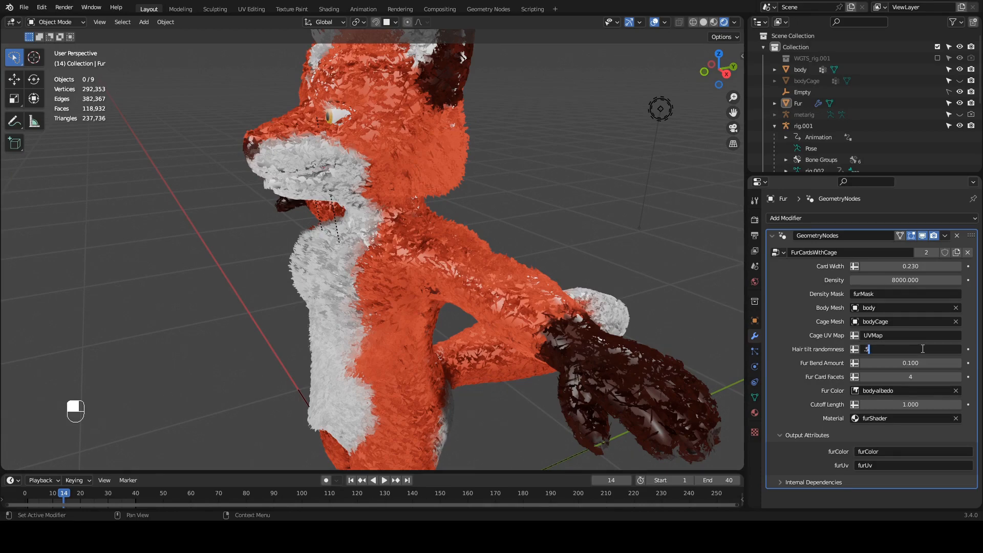
pyautogui.press('Return')
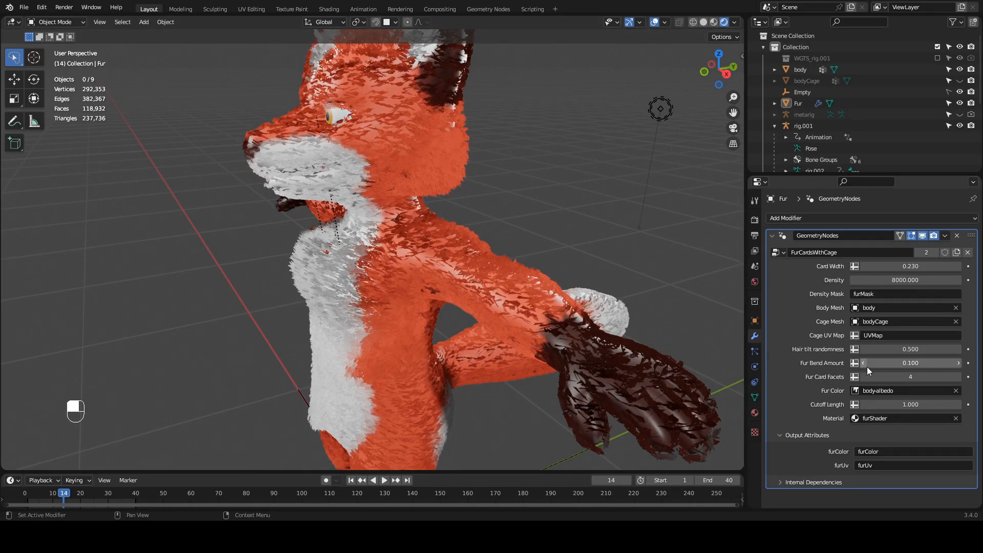
# Make the bodyCage visible in the viewport for editing the tuft on the forehead
pyautogui.keyDown('shift'); pyautogui.moveTo(459, 171); pyautogui.dragTo(488, 291, button='middle'); pyautogui.keyUp('shift')
pyautogui.keyDown('ctrl'); pyautogui.moveTo(428, 263); pyautogui.dragTo(436, 174, button='middle'); pyautogui.keyUp('ctrl')
pyautogui.keyDown('shift'); pyautogui.moveTo(447, 241); pyautogui.dragTo(394, 225, button='middle'); pyautogui.keyUp('shift')
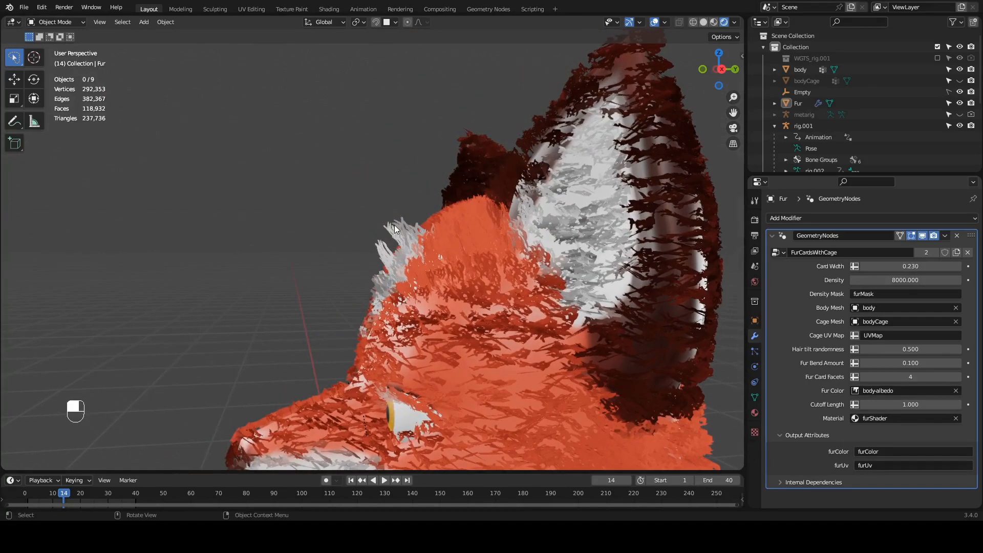
pyautogui.click(423, 211)
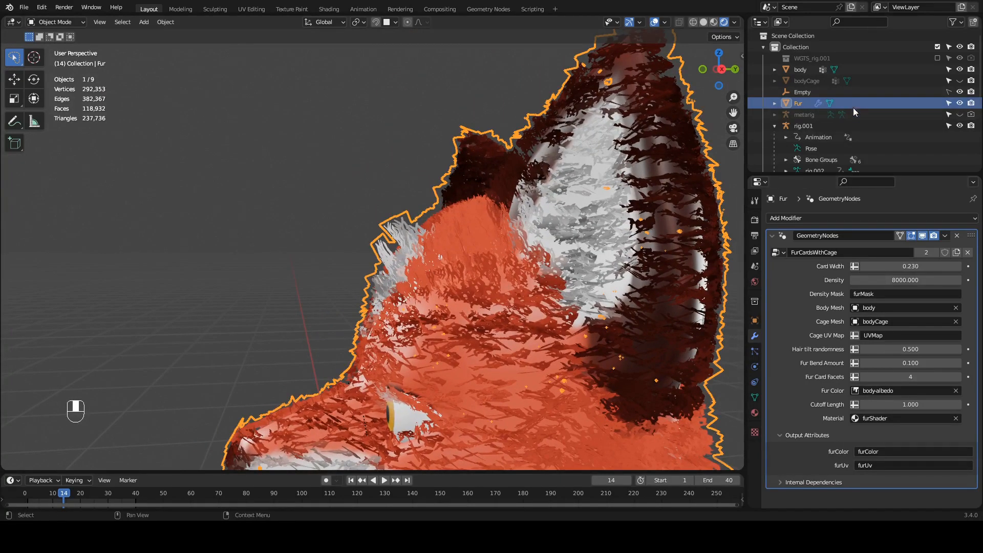
pyautogui.click(960, 81)
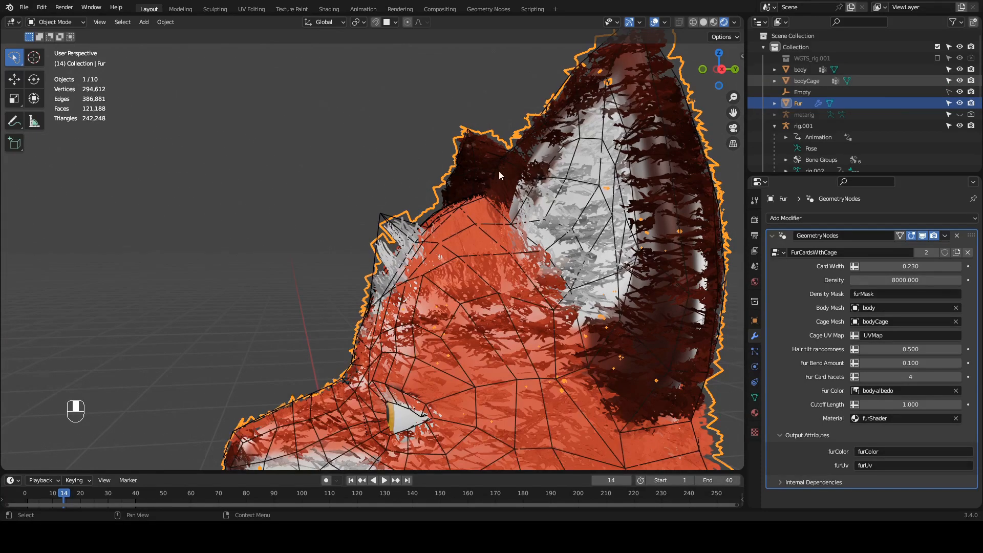
# In the bodyCage's Edit Mode, pull the forehead tuft's tip vertex forward by about -0.016, -0.097 and 0.030 m, and return to Object Mode
pyautogui.click(385, 216)
pyautogui.press('Tab')
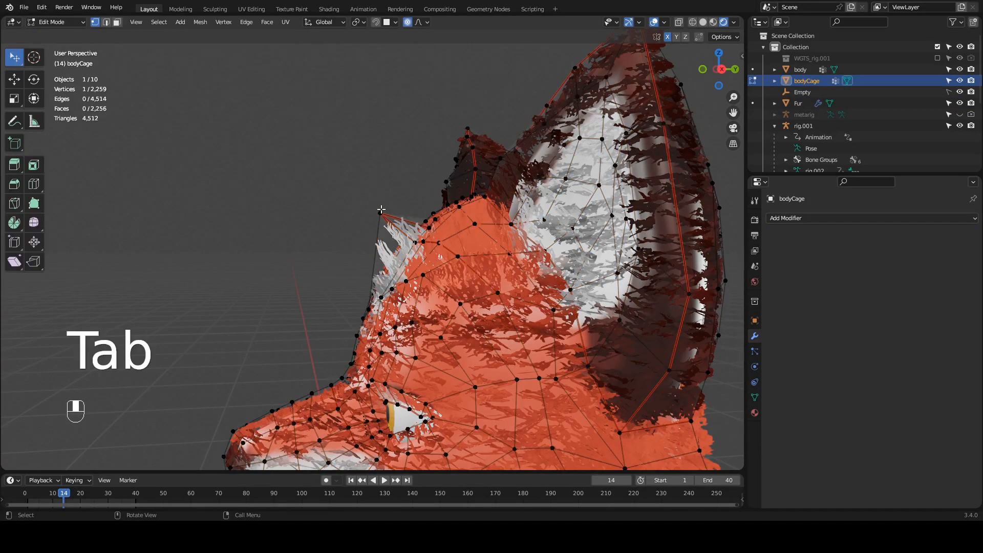
pyautogui.moveTo(350, 199); pyautogui.dragTo(297, 188)
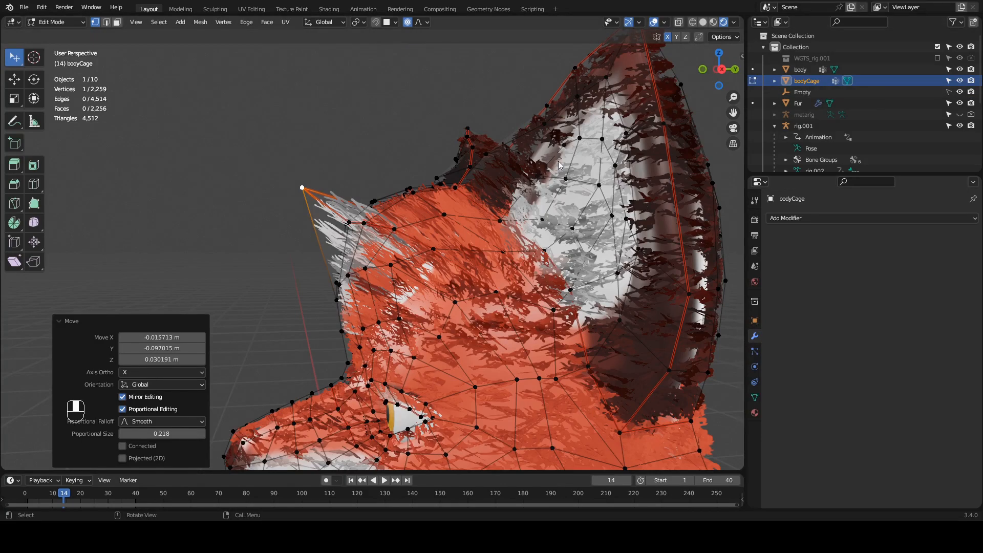
pyautogui.press('Tab')
# Select the Fur object and adjust its Fur Bend Amount, opening the value for editing
pyautogui.click(802, 103)
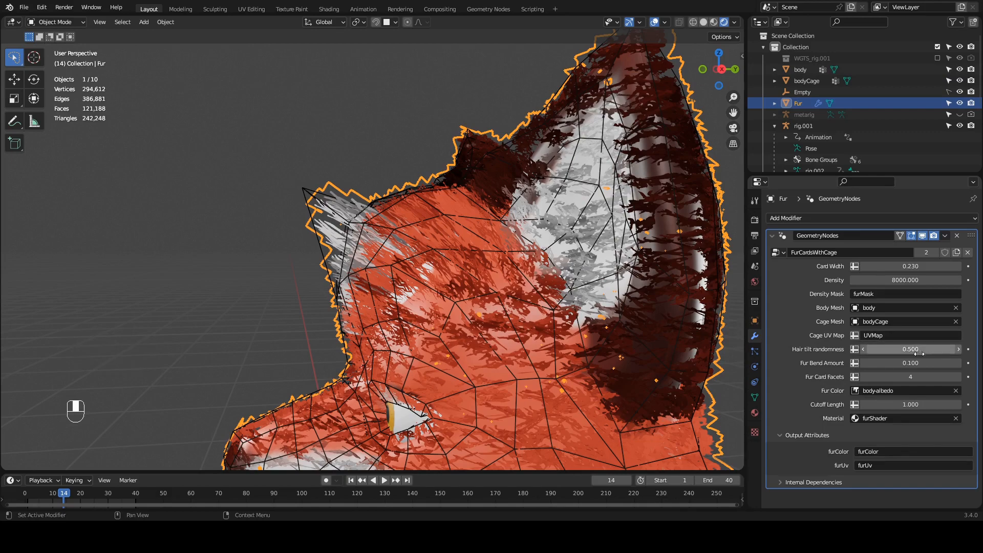
pyautogui.moveTo(890, 364); pyautogui.dragTo(909, 374)
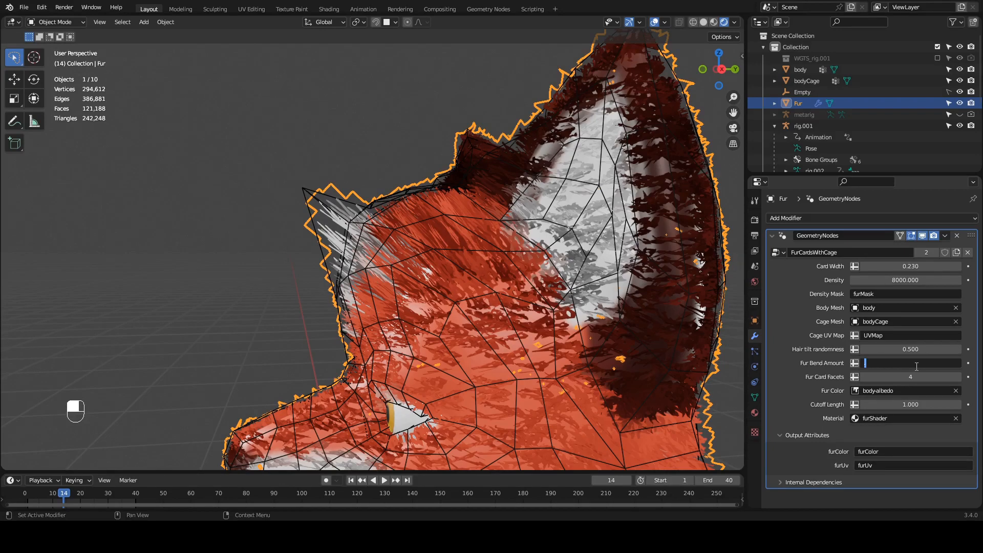
# Set the fur's Fur Bend Amount to 0.5 and inspect the bend around the fox's ears and head
pyautogui.press('Return')
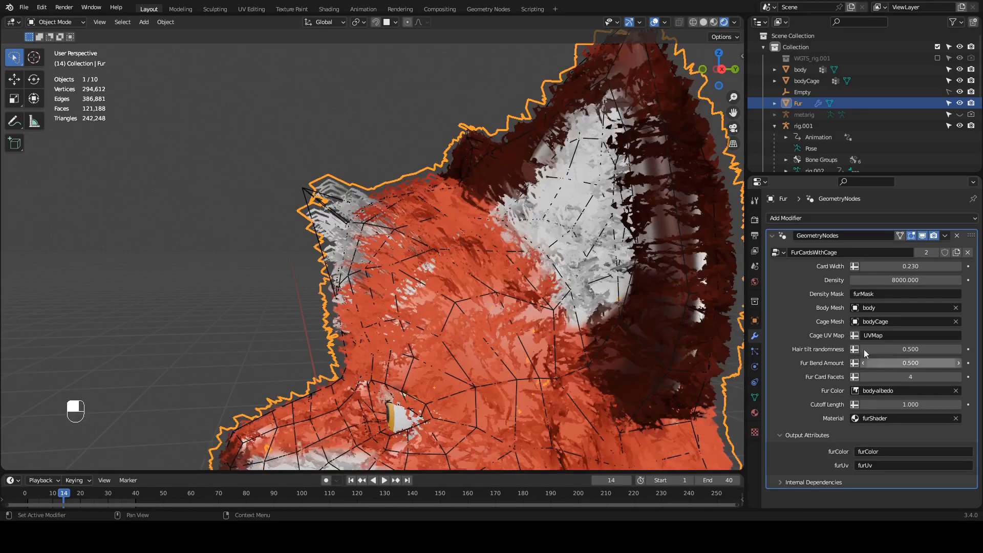
pyautogui.moveTo(359, 178); pyautogui.dragTo(390, 196, button='middle')
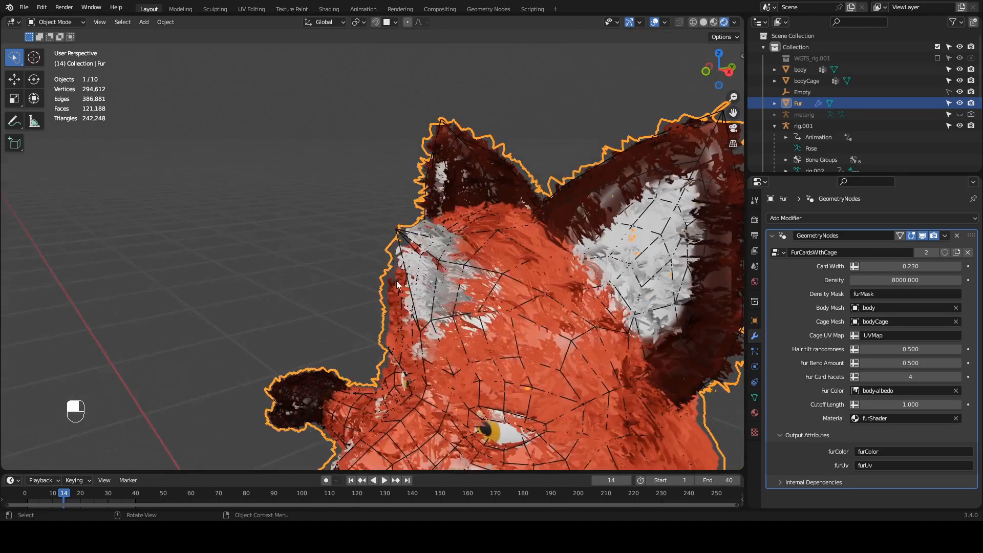
pyautogui.keyDown('shift'); pyautogui.moveTo(413, 346); pyautogui.dragTo(316, 245, button='middle'); pyautogui.keyUp('shift')
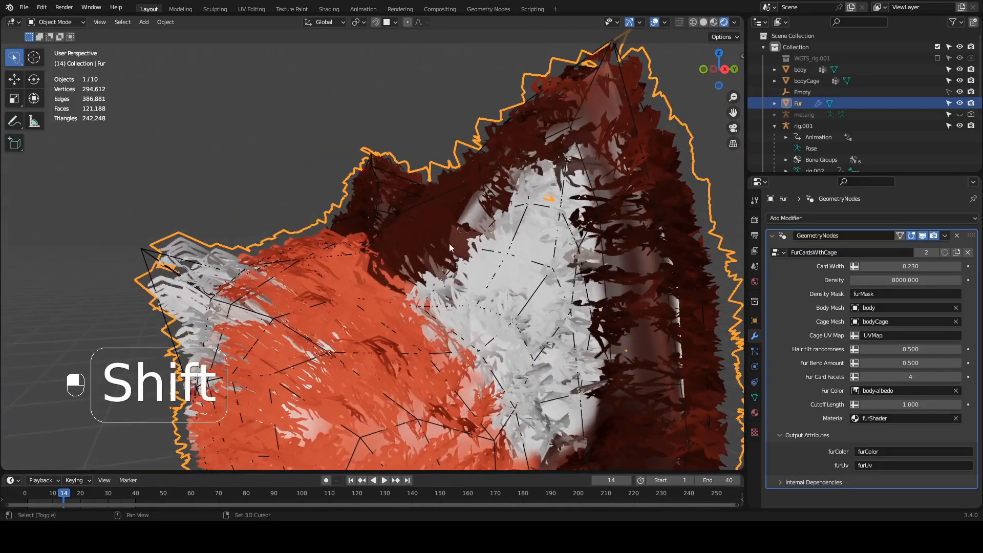
pyautogui.moveTo(444, 260); pyautogui.dragTo(630, 230, button='middle')
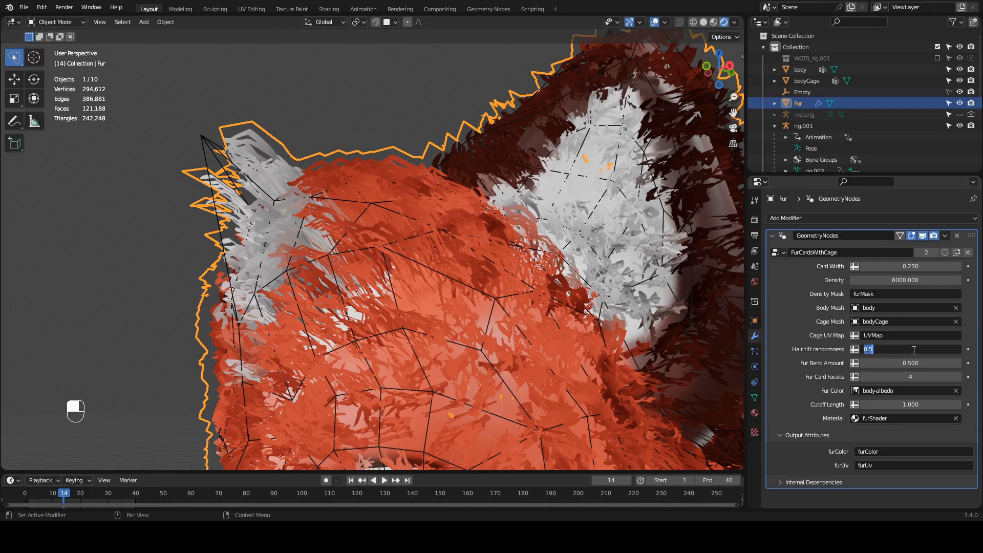
# Set the fur's Hair tilt randomness to 0.2 and check the head fur from several angles
pyautogui.press('Return')
pyautogui.moveTo(577, 293); pyautogui.dragTo(413, 225, button='middle')
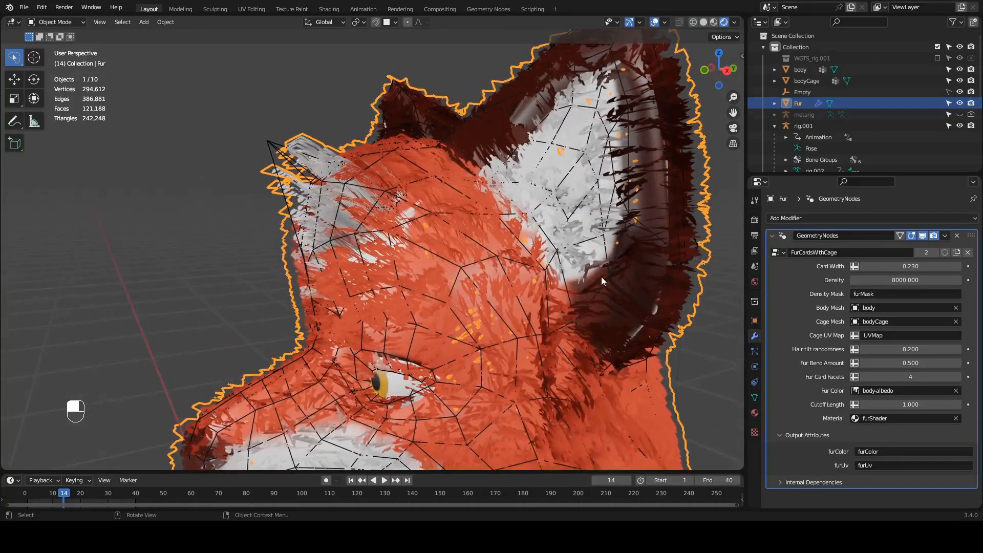
pyautogui.keyDown('ctrl'); pyautogui.moveTo(514, 205); pyautogui.dragTo(642, 326, button='middle'); pyautogui.keyUp('ctrl')
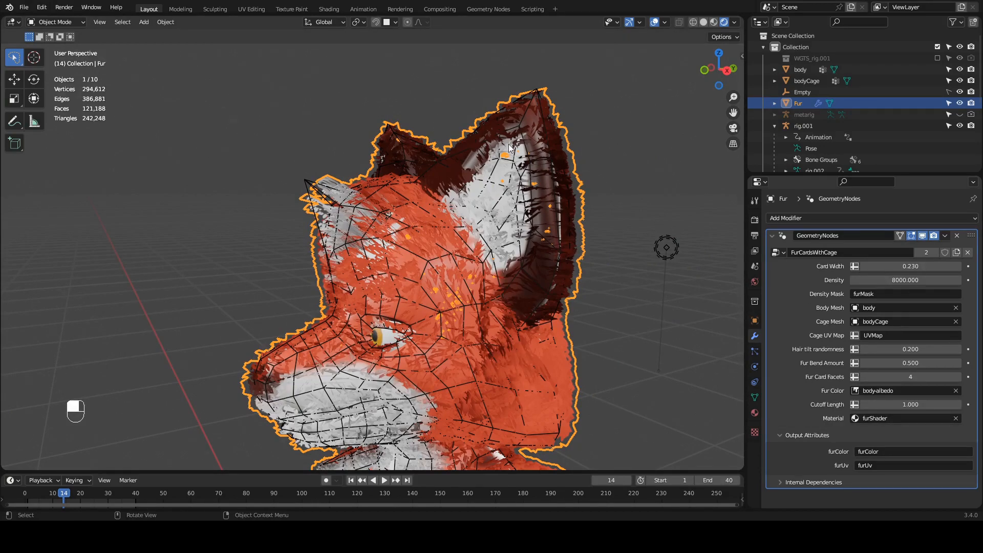
# Switch the viewport to solid shading and enable the wireframe display for the Fur object
pyautogui.click(702, 22)
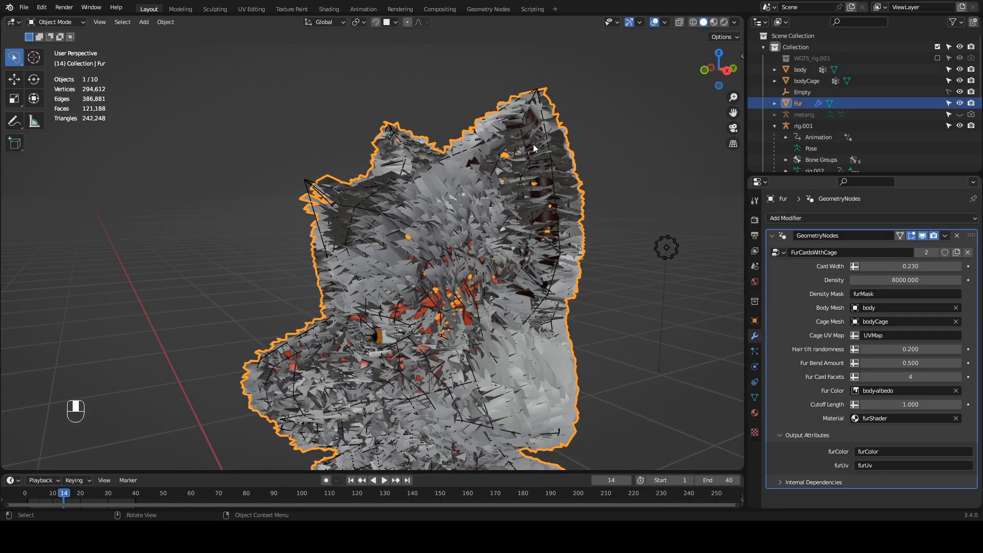
pyautogui.moveTo(460, 221)
pyautogui.keyDown('ctrl'); pyautogui.mouseDown(button='middle')
pyautogui.moveTo(435, 265)
pyautogui.moveTo(497, 197)
pyautogui.moveTo(471, 200)
pyautogui.moveTo(427, 235)
pyautogui.moveTo(446, 223)
pyautogui.moveTo(746, 292)
pyautogui.mouseUp(button='middle'); pyautogui.keyUp('ctrl')
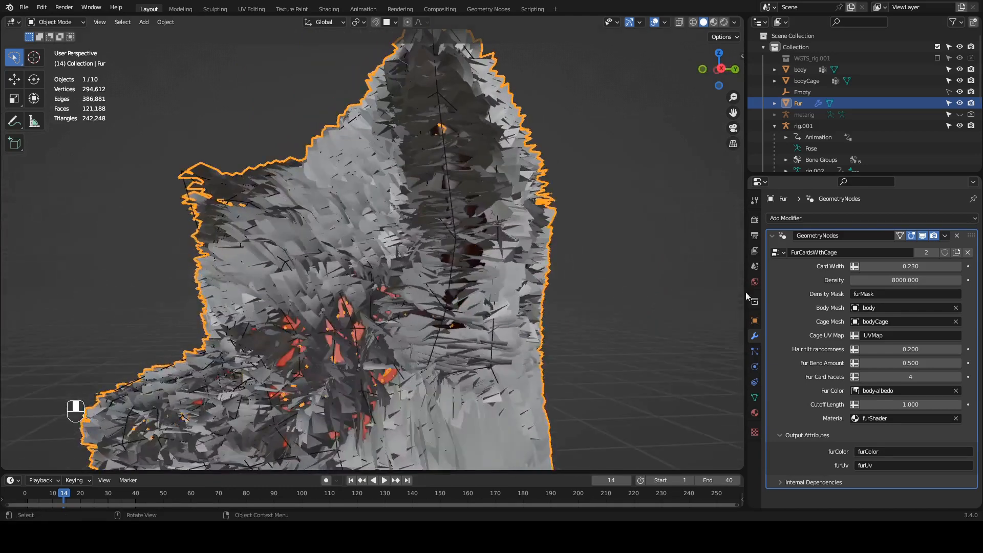
pyautogui.click(754, 321)
pyautogui.scroll(-5, 821, 368)
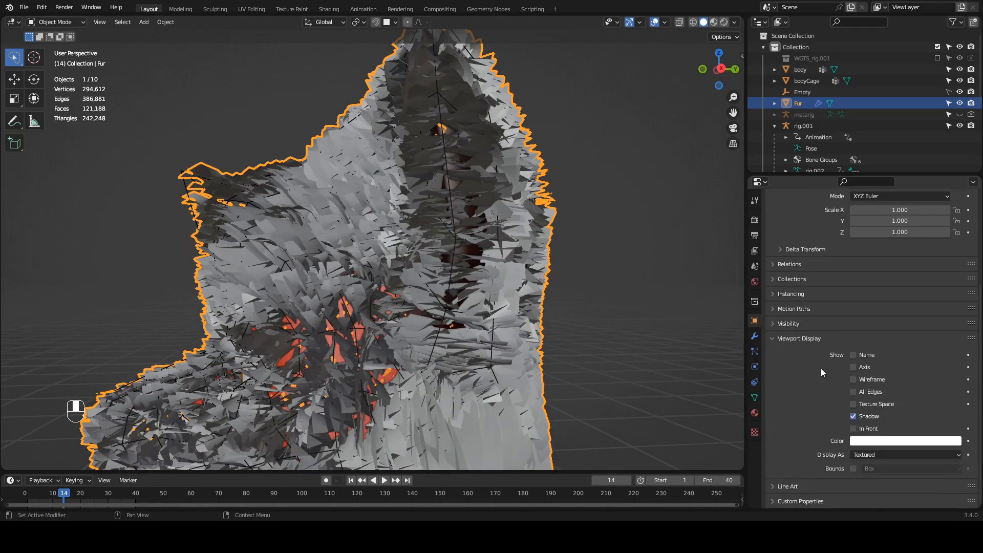
pyautogui.click(853, 379)
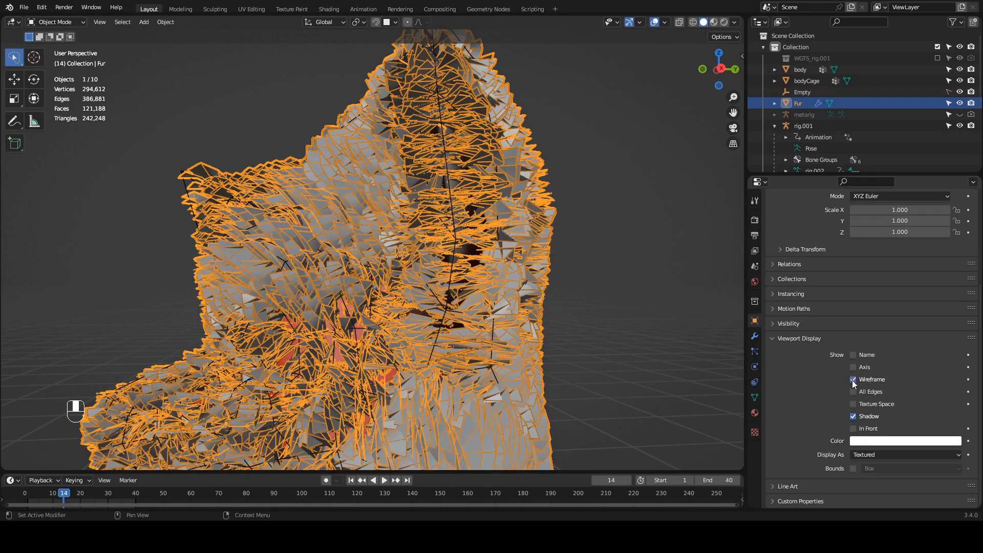
pyautogui.moveTo(474, 223); pyautogui.dragTo(450, 269, button='middle')
# Raise the Fur Card Facets of the Fur object's geometry nodes modifier to 7, with the object deselected
pyautogui.click(653, 66)
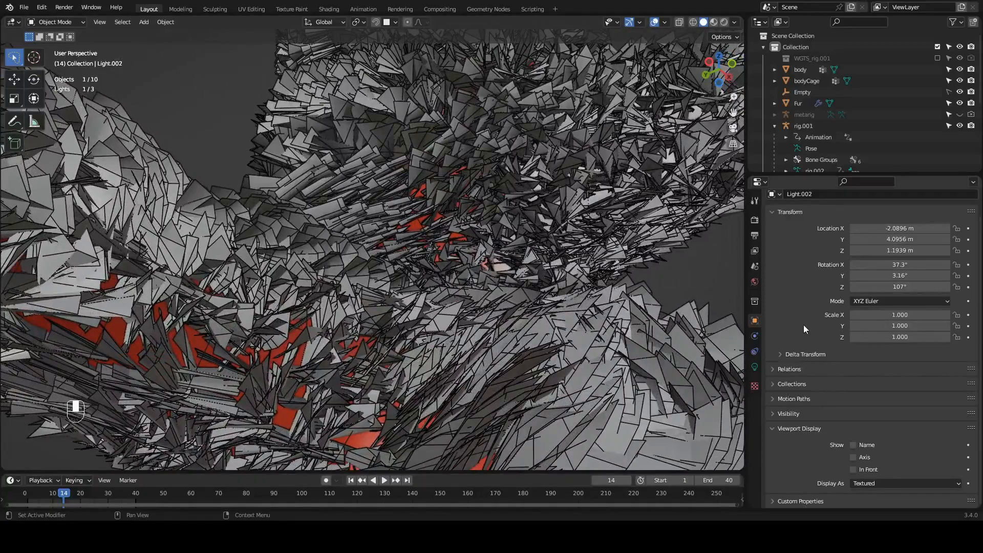
pyautogui.click(631, 316)
pyautogui.click(755, 338)
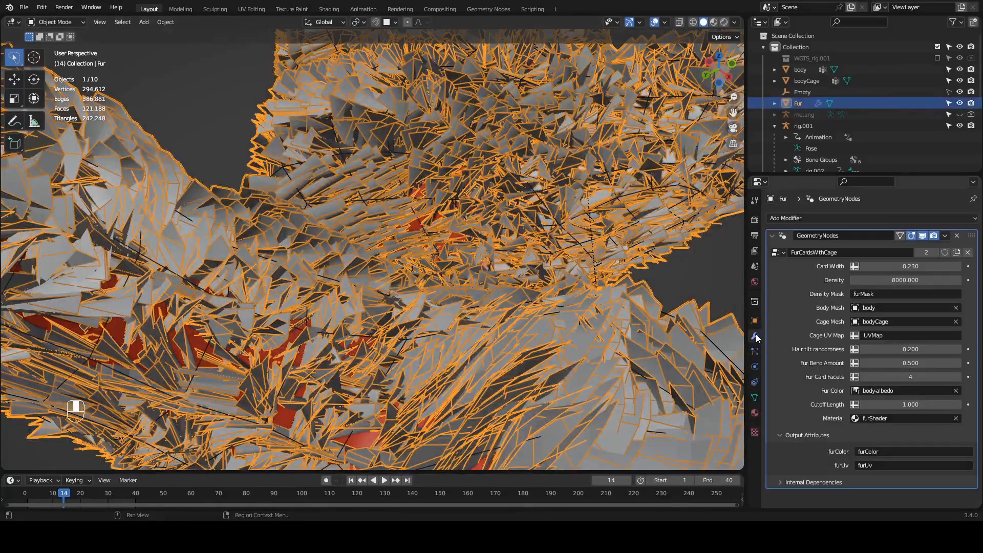
pyautogui.click(739, 287)
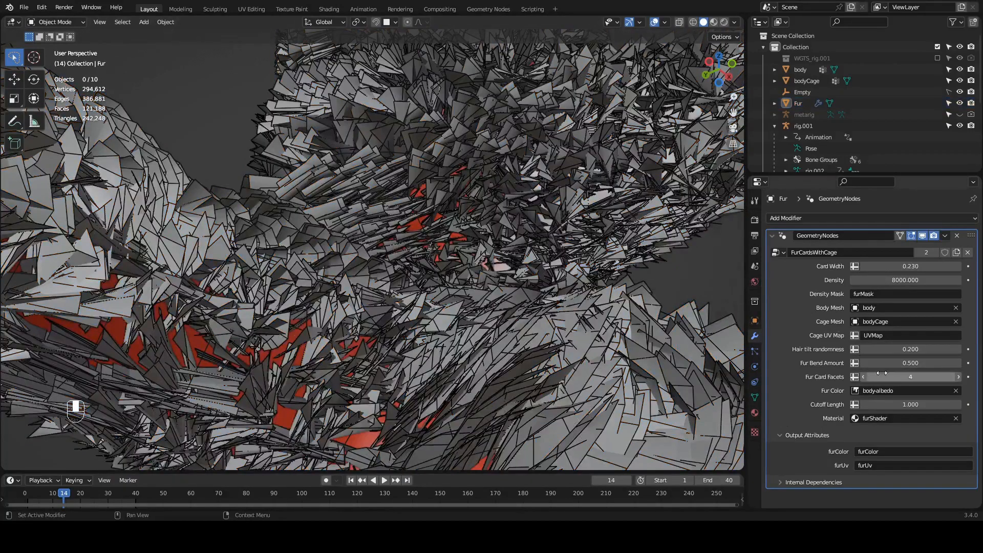
pyautogui.click(958, 377)
pyautogui.click(961, 378)
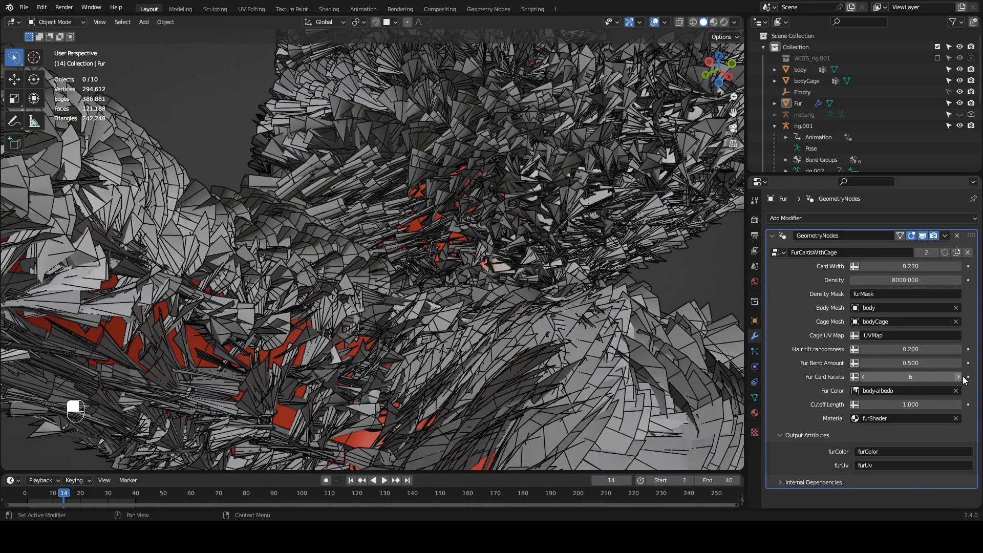
pyautogui.click(957, 379)
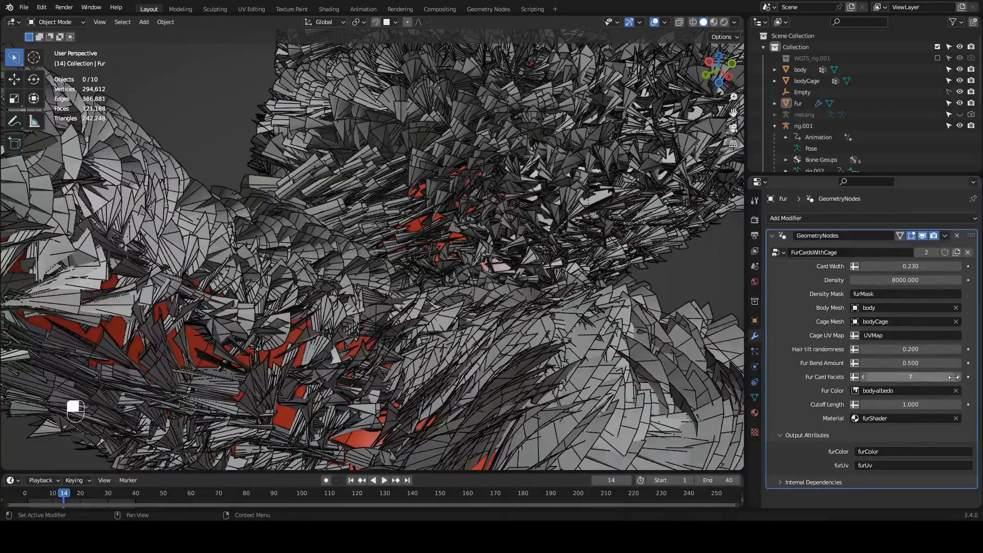
# Lower the Fur Card Facets to 2 and inspect the coarser cards on the head and body
pyautogui.click(864, 377)
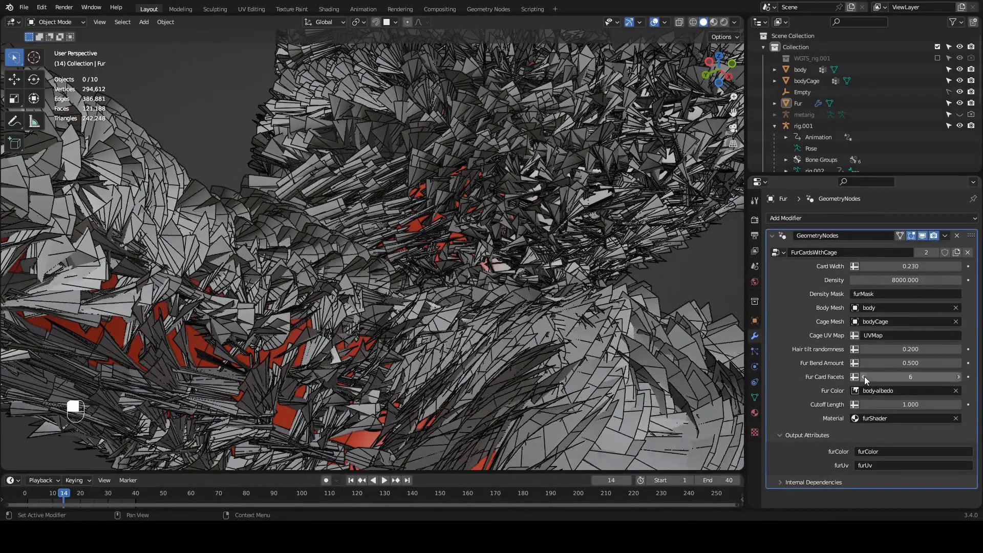
pyautogui.click(863, 376)
pyautogui.click(863, 377)
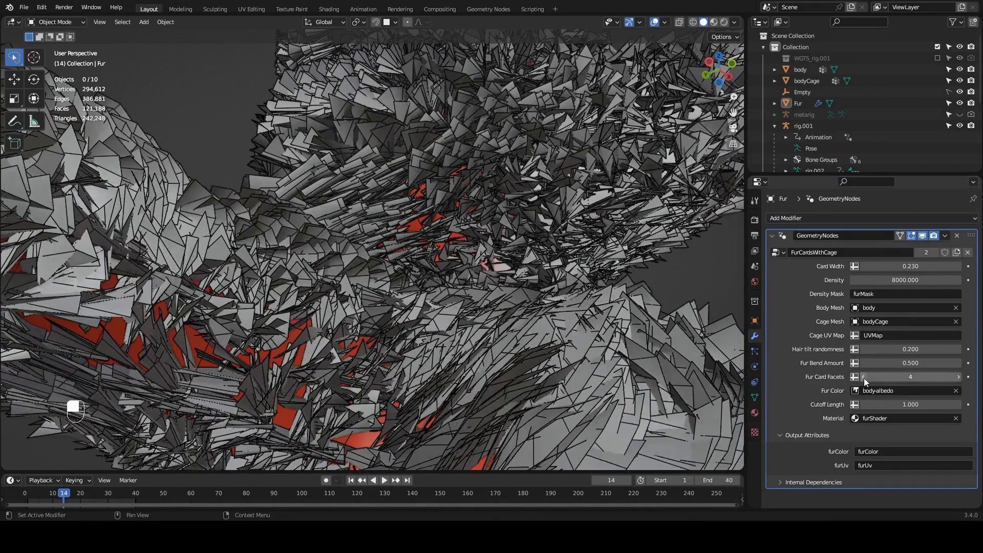
pyautogui.click(863, 377)
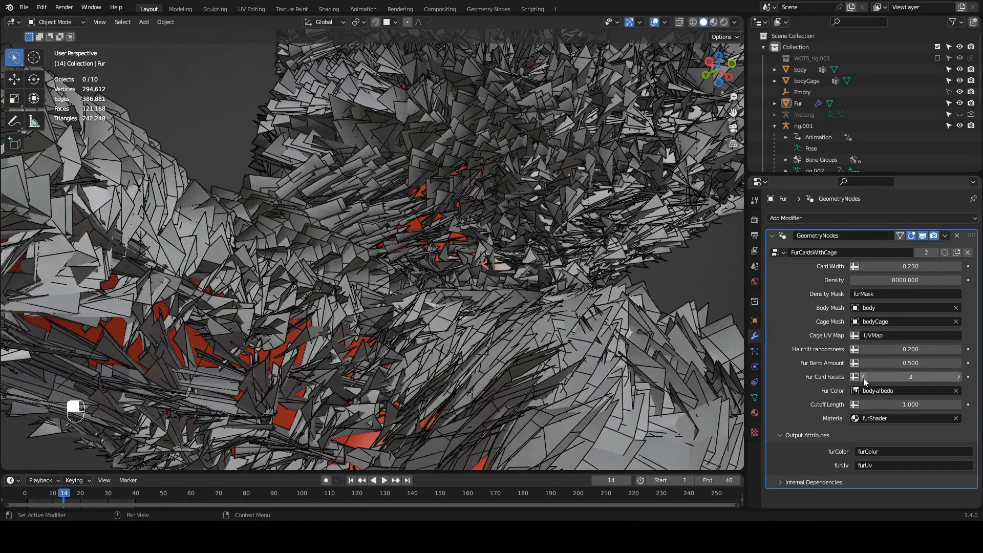
pyautogui.click(864, 377)
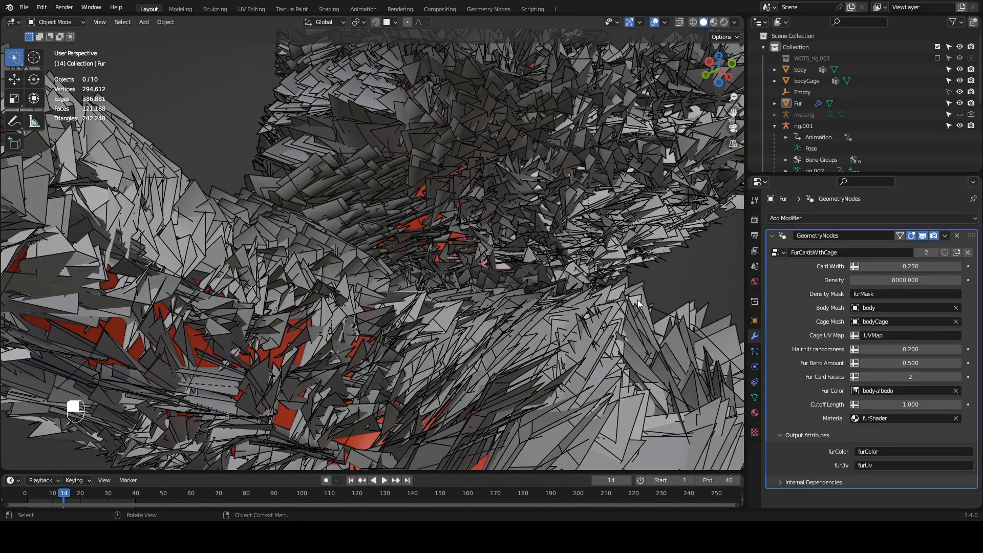
pyautogui.moveTo(637, 300); pyautogui.dragTo(481, 142, button='middle')
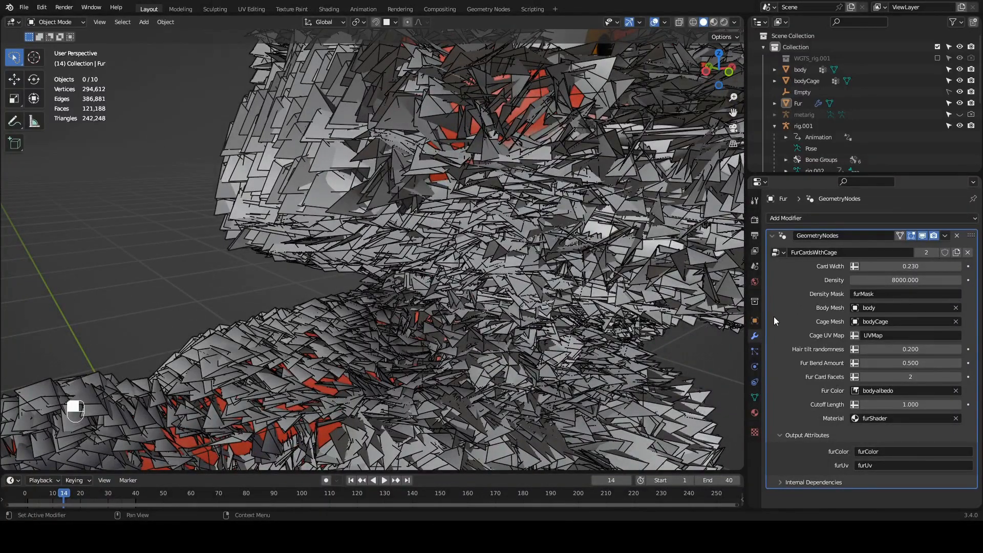
pyautogui.moveTo(625, 178); pyautogui.dragTo(395, 80, button='middle')
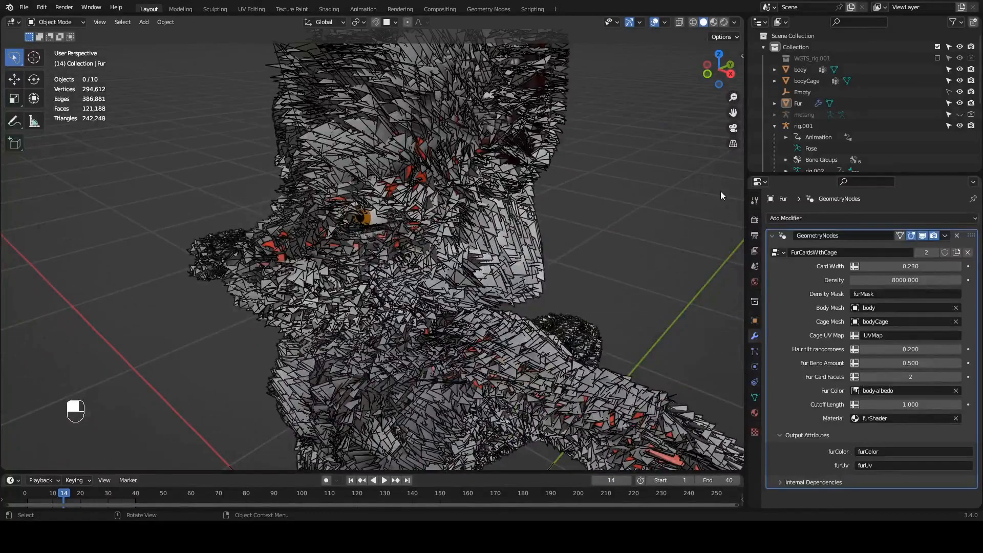
# Return the viewport to rendered shading and turn off the Fur object's wireframe display, staying in Object Mode
pyautogui.click(724, 22)
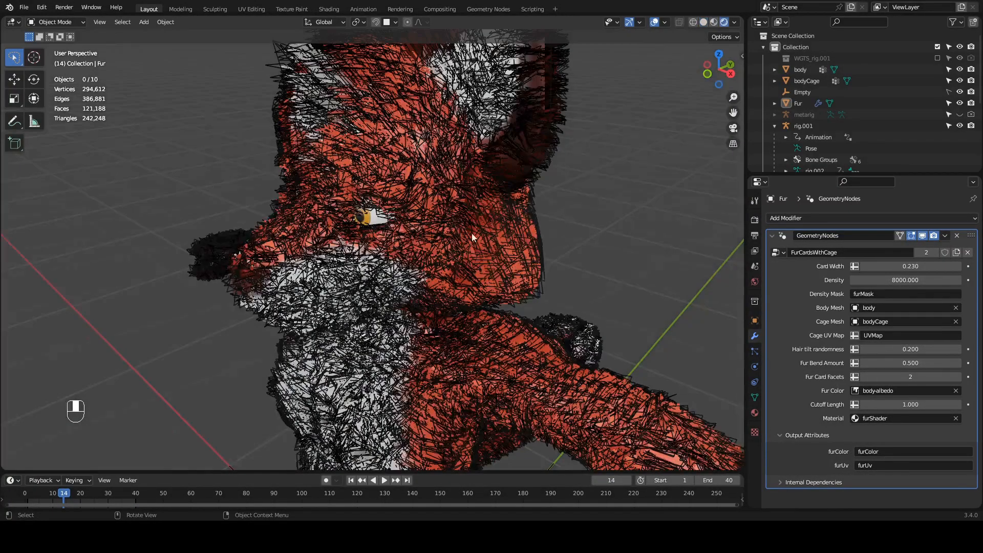
pyautogui.moveTo(471, 232); pyautogui.dragTo(487, 230, button='middle')
pyautogui.click(754, 320)
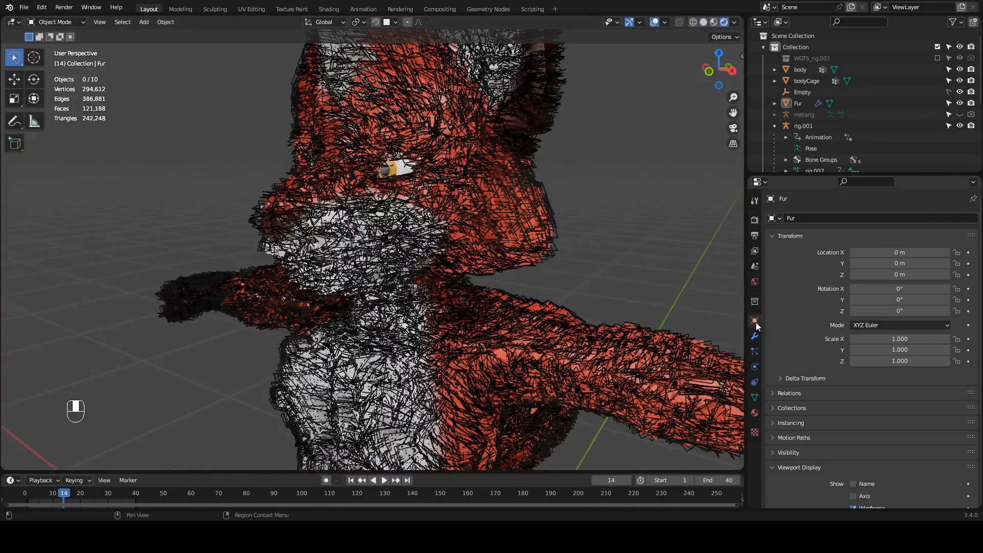
pyautogui.scroll(-5, 845, 414)
pyautogui.click(854, 403)
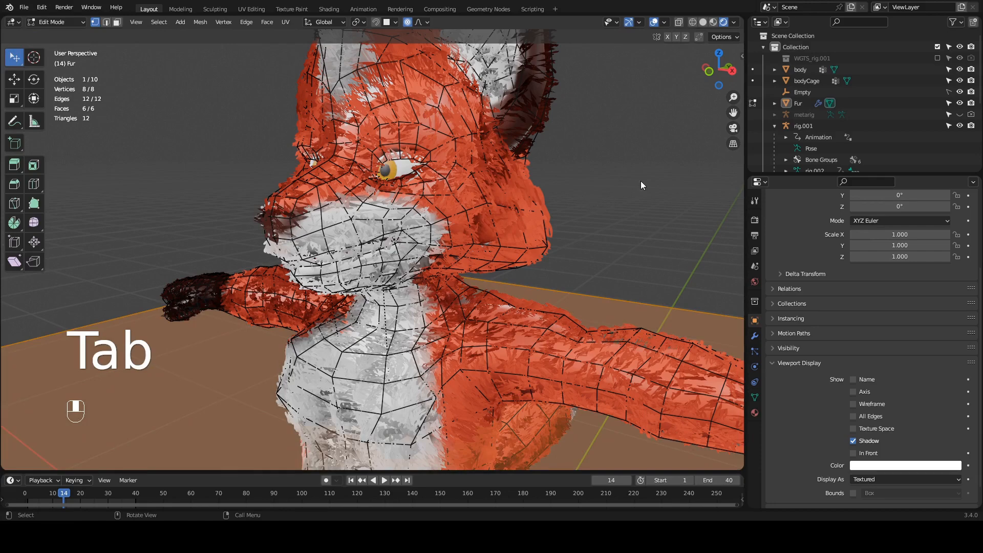
pyautogui.press('Tab')
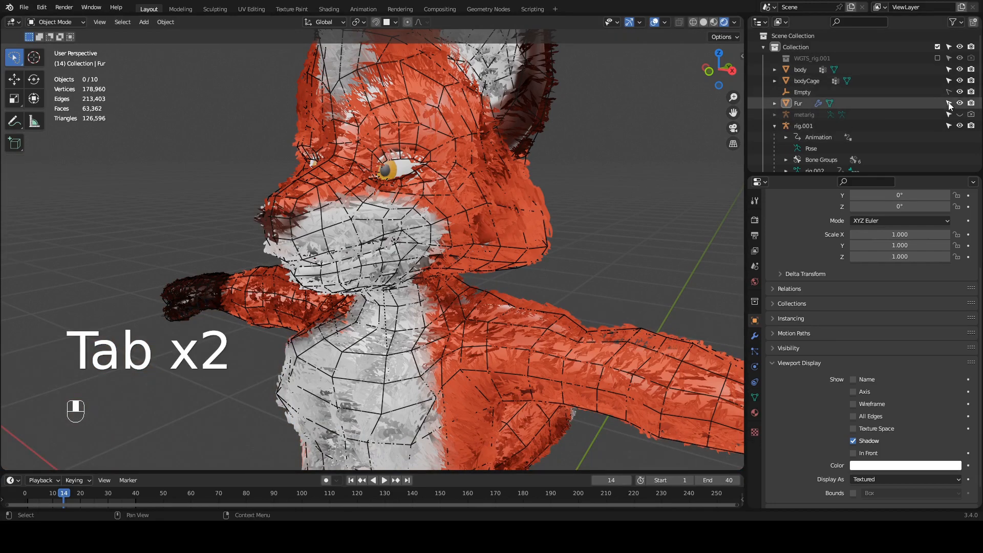
# Hide the bodyCage object in the viewport and set the Fur object's Fur Card Facets to 4
pyautogui.click(959, 80)
pyautogui.moveTo(585, 225); pyautogui.dragTo(579, 252, button='middle')
pyautogui.click(625, 247)
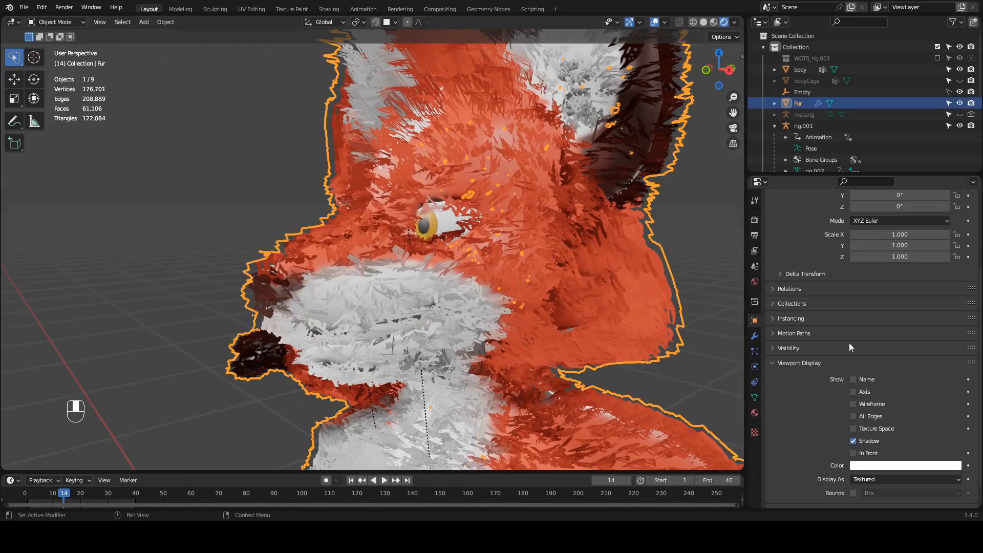
pyautogui.click(755, 337)
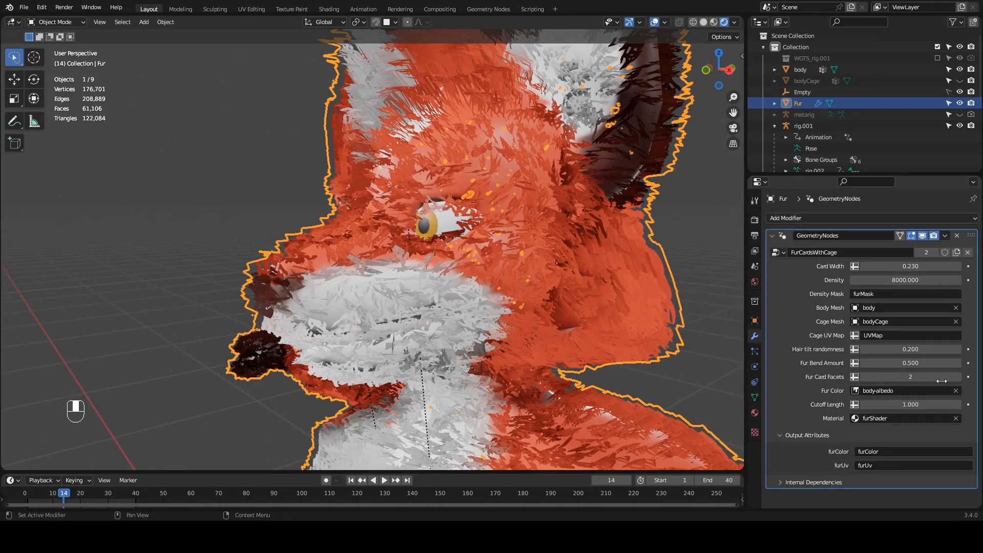
pyautogui.click(958, 377)
pyautogui.click(959, 377)
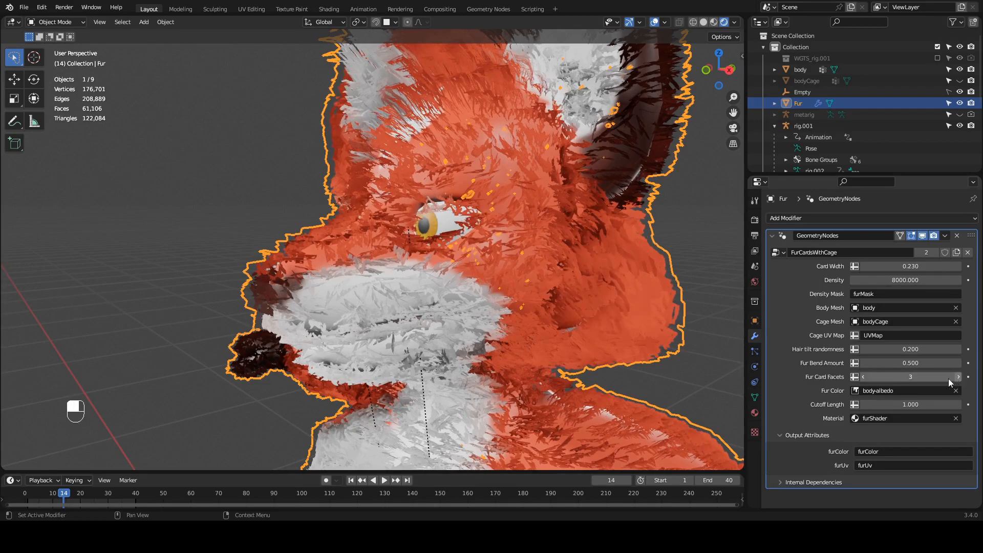
pyautogui.keyDown('ctrl'); pyautogui.moveTo(595, 172); pyautogui.dragTo(582, 254, button='middle'); pyautogui.keyUp('ctrl')
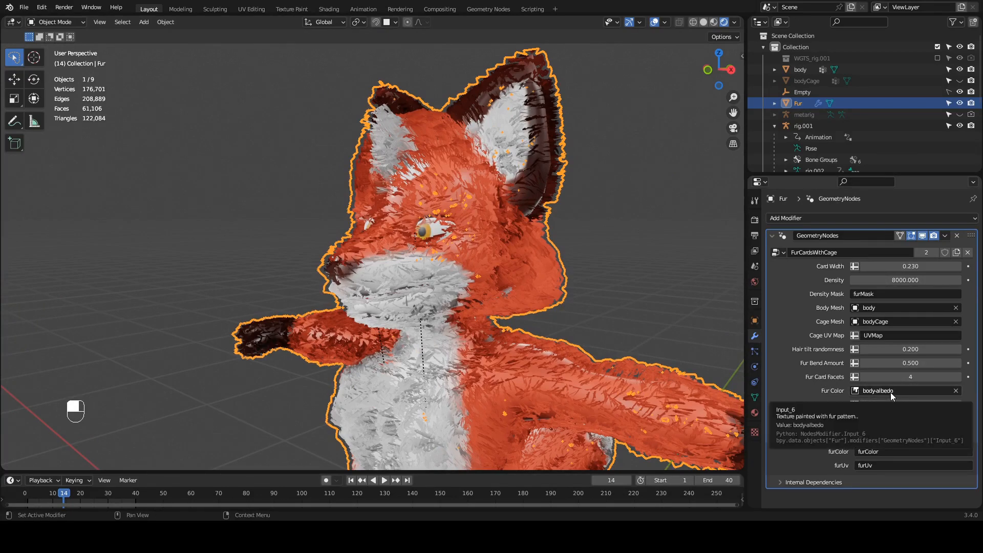
# Set the fur's Cutoff Length to 100 and inspect the cards around the fox's hand and foot
pyautogui.moveTo(367, 274); pyautogui.dragTo(363, 324, button='middle')
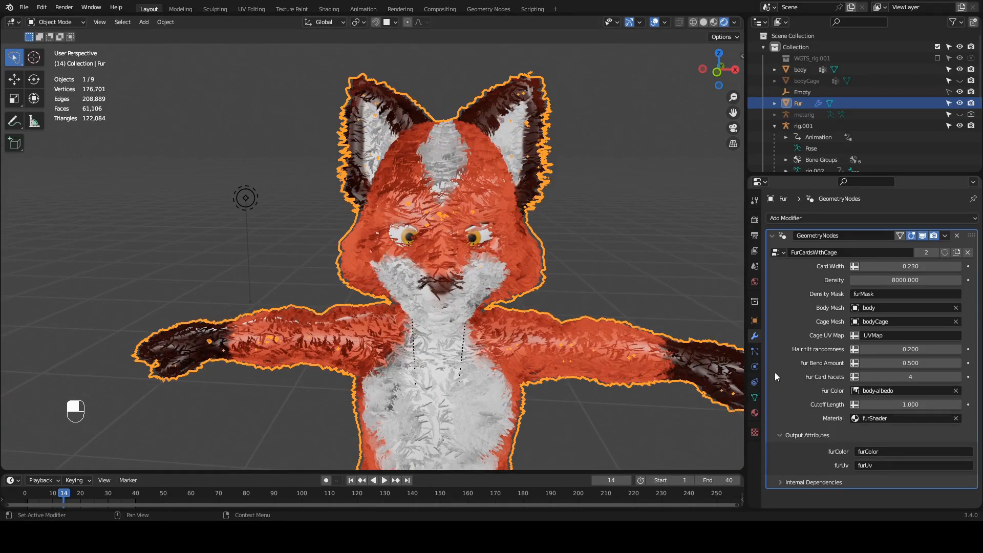
pyautogui.keyDown('shift'); pyautogui.moveTo(525, 347); pyautogui.dragTo(586, 281, button='middle'); pyautogui.keyUp('shift')
pyautogui.keyDown('ctrl'); pyautogui.moveTo(514, 293); pyautogui.dragTo(516, 284, button='middle'); pyautogui.keyUp('ctrl')
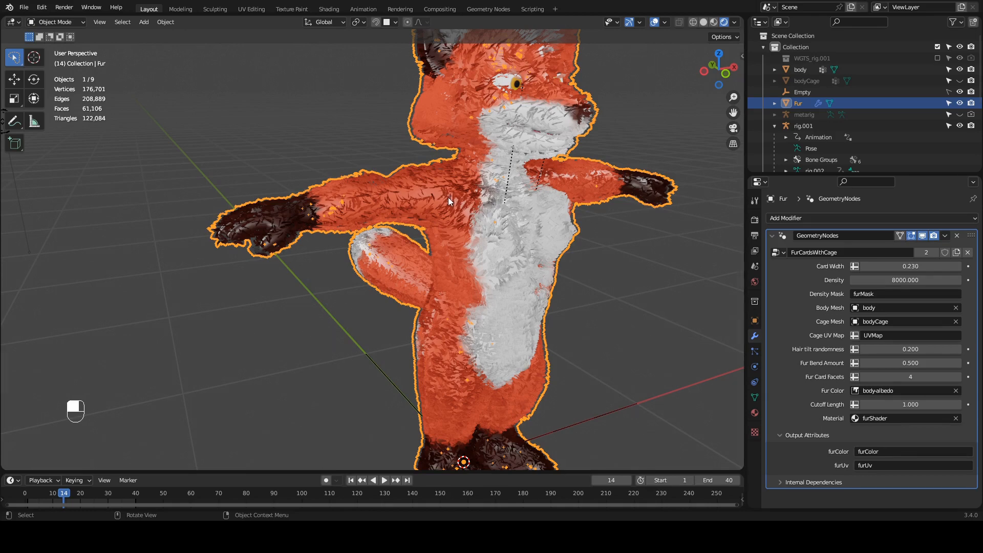
pyautogui.click(910, 405)
pyautogui.write('100')
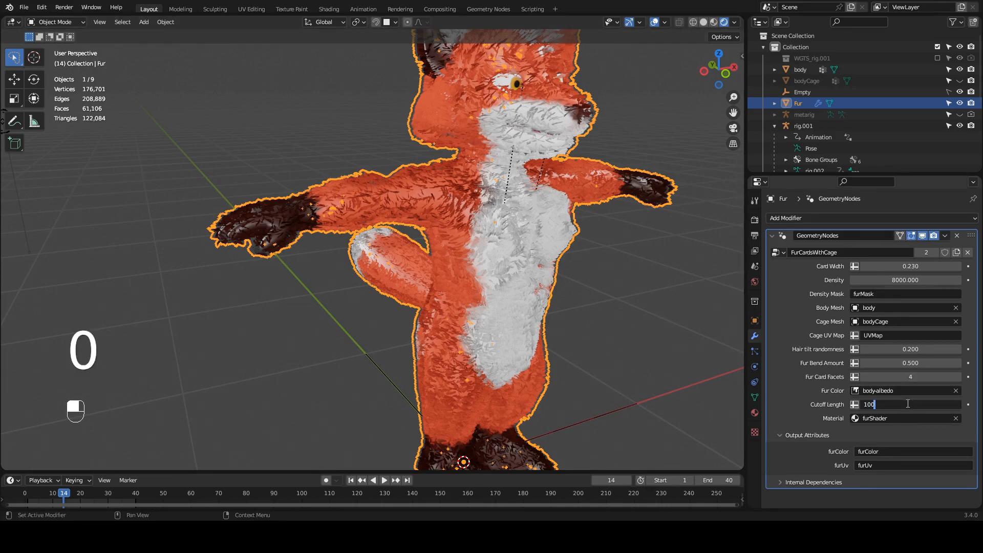
pyautogui.press('Return')
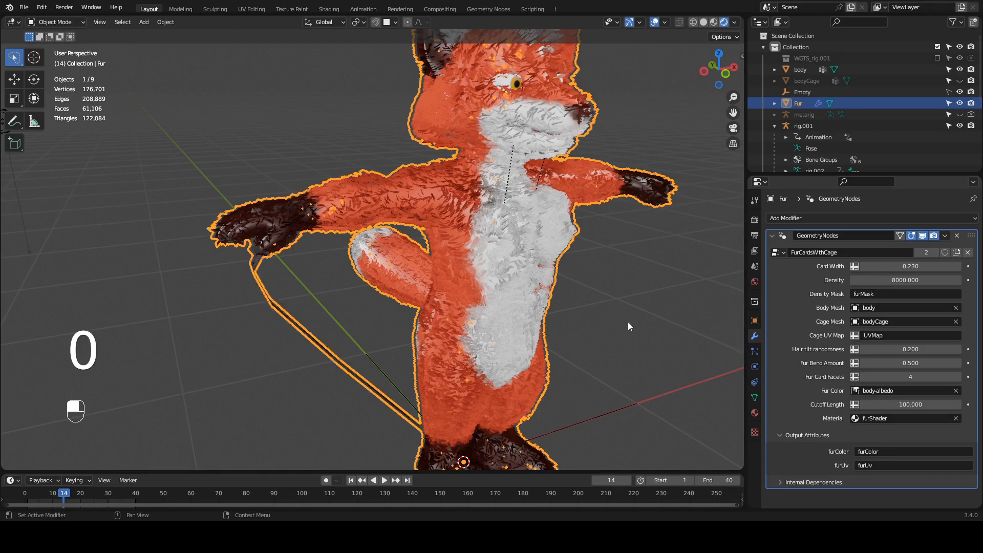
pyautogui.keyDown('shift'); pyautogui.moveTo(430, 302); pyautogui.dragTo(465, 238, button='middle'); pyautogui.keyUp('shift')
pyautogui.moveTo(398, 270)
pyautogui.mouseDown(button='middle')
pyautogui.moveTo(538, 262)
pyautogui.moveTo(371, 262)
pyautogui.moveTo(381, 263)
pyautogui.mouseUp(button='middle')
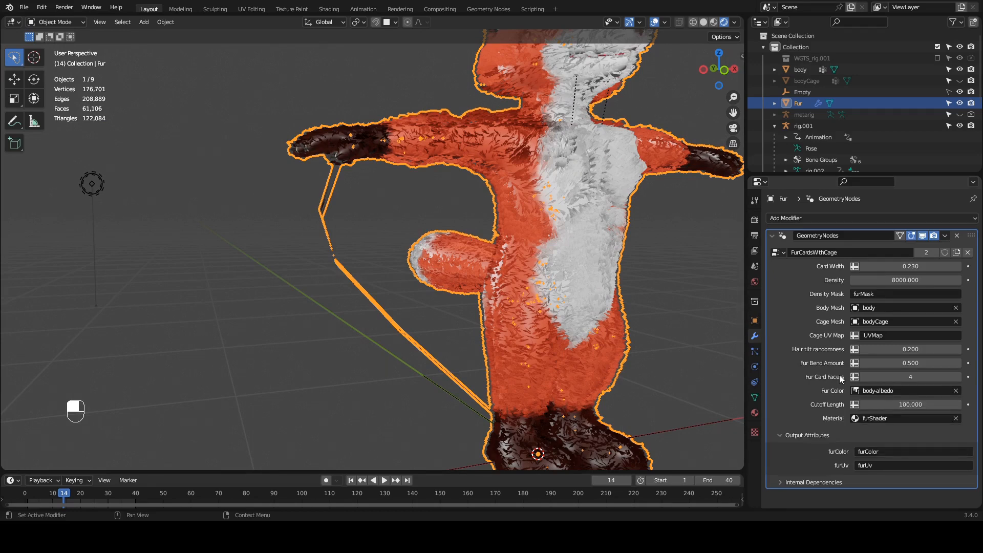
pyautogui.moveTo(651, 321)
pyautogui.keyDown('shift'); pyautogui.mouseDown(button='middle')
pyautogui.moveTo(591, 311)
pyautogui.moveTo(658, 325)
pyautogui.mouseUp(button='middle'); pyautogui.keyUp('shift')
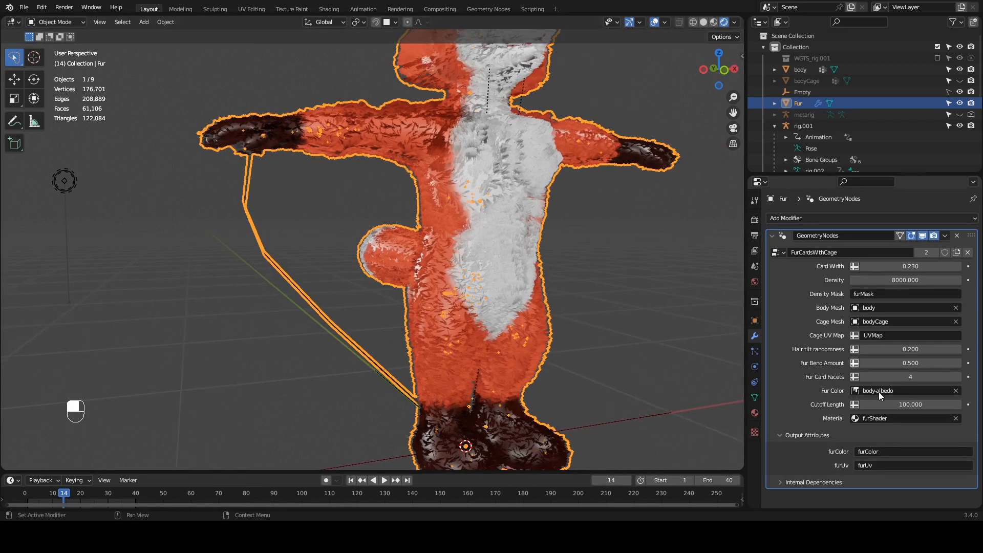
# Set the fur's Cutoff Length to 1 and inspect the deselected fox's body and head from several sides
pyautogui.click(895, 404)
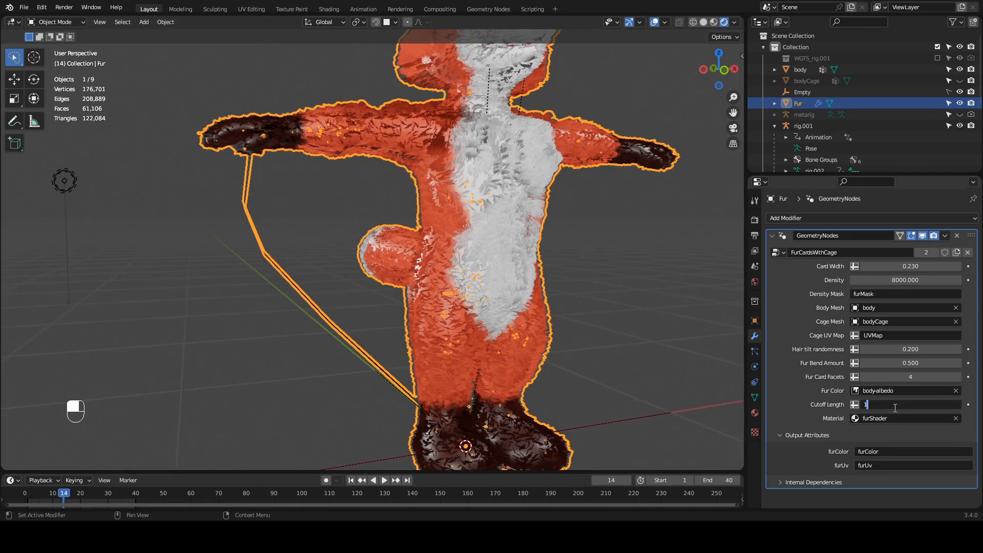
pyautogui.write('1')
pyautogui.press('Return')
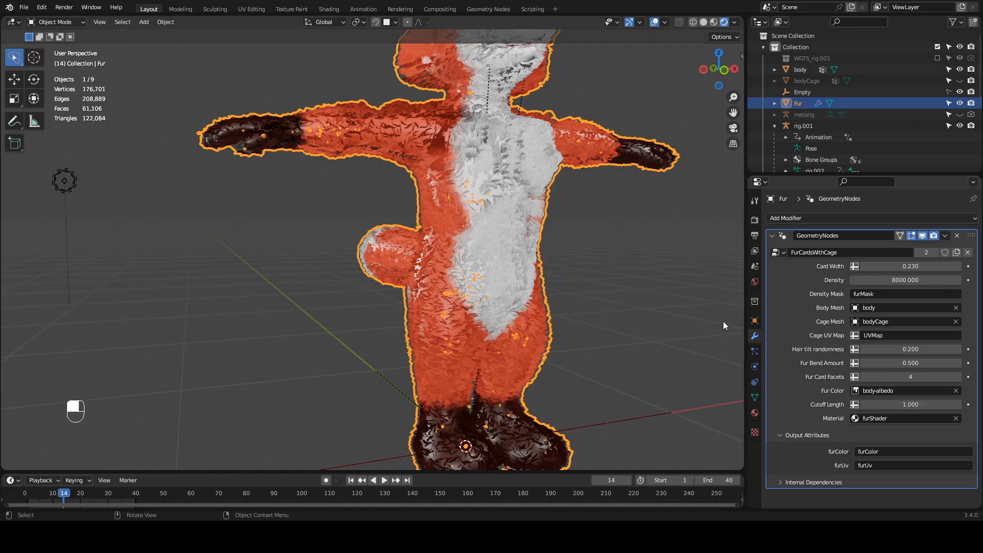
pyautogui.moveTo(356, 214); pyautogui.dragTo(544, 214, button='middle')
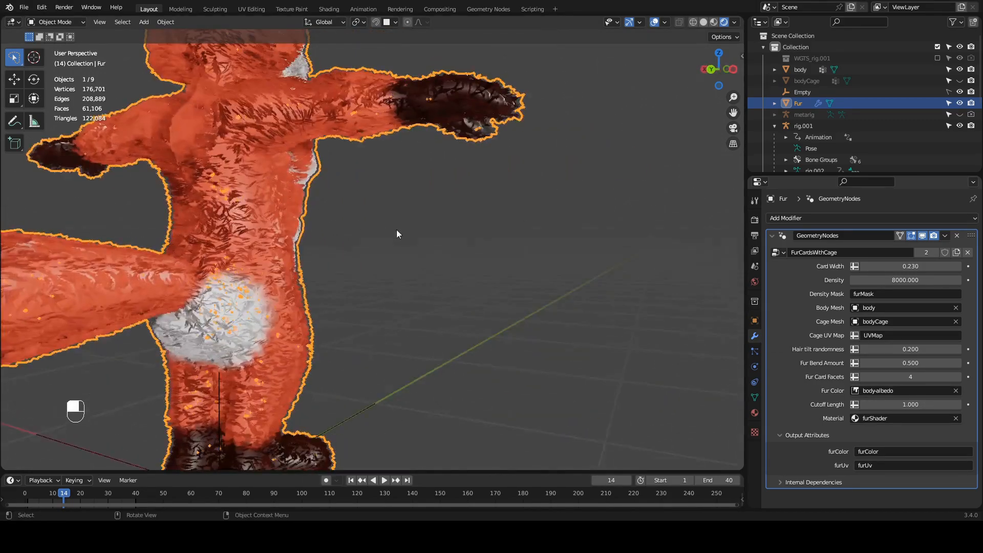
pyautogui.moveTo(396, 229)
pyautogui.mouseDown(button='middle')
pyautogui.moveTo(521, 240)
pyautogui.moveTo(469, 220)
pyautogui.moveTo(472, 235)
pyautogui.moveTo(561, 232)
pyautogui.mouseUp(button='middle')
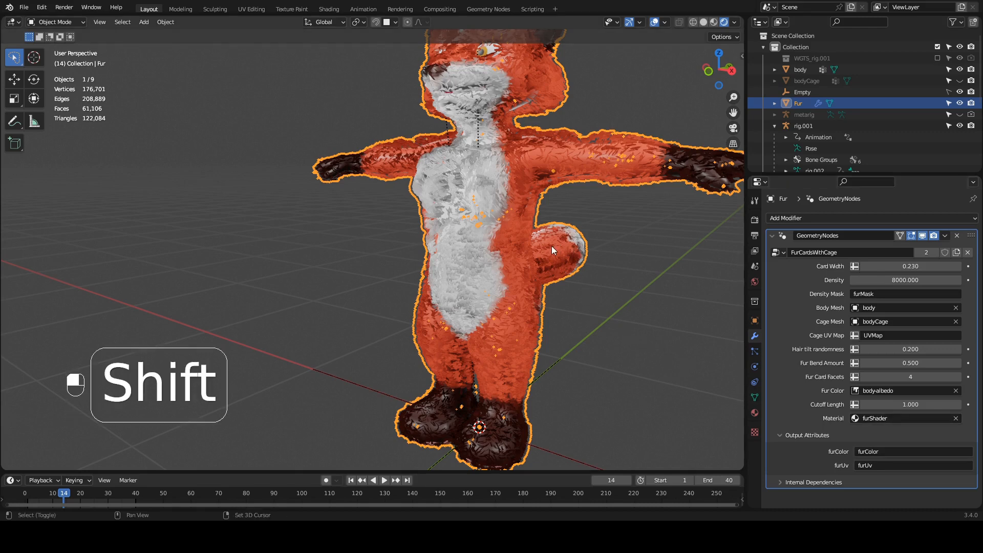
pyautogui.keyDown('shift'); pyautogui.moveTo(552, 246); pyautogui.dragTo(561, 296, button='middle'); pyautogui.keyUp('shift')
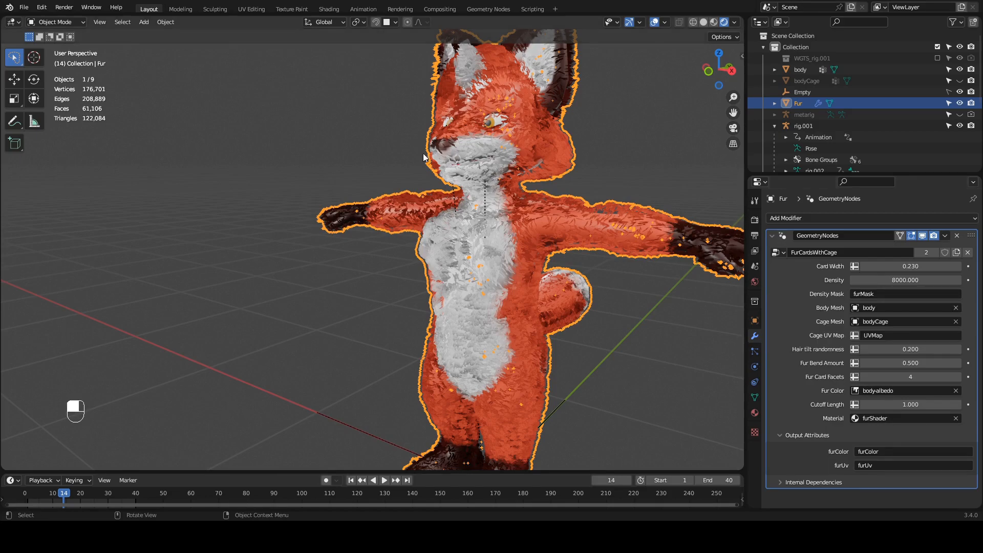
pyautogui.moveTo(448, 165); pyautogui.dragTo(430, 151, button='middle')
pyautogui.click(527, 187)
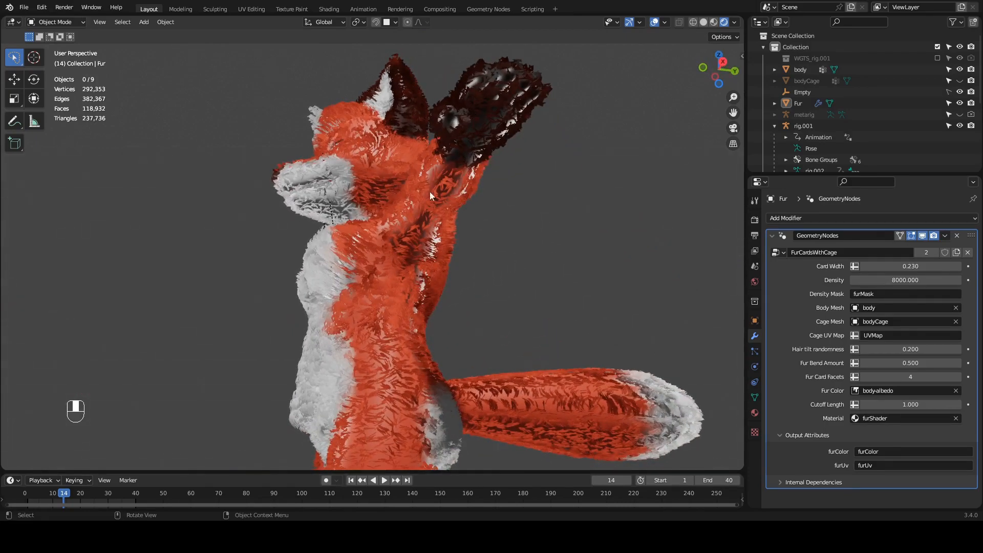
pyautogui.keyDown('shift'); pyautogui.moveTo(464, 217); pyautogui.dragTo(491, 230, button='middle'); pyautogui.keyUp('shift')
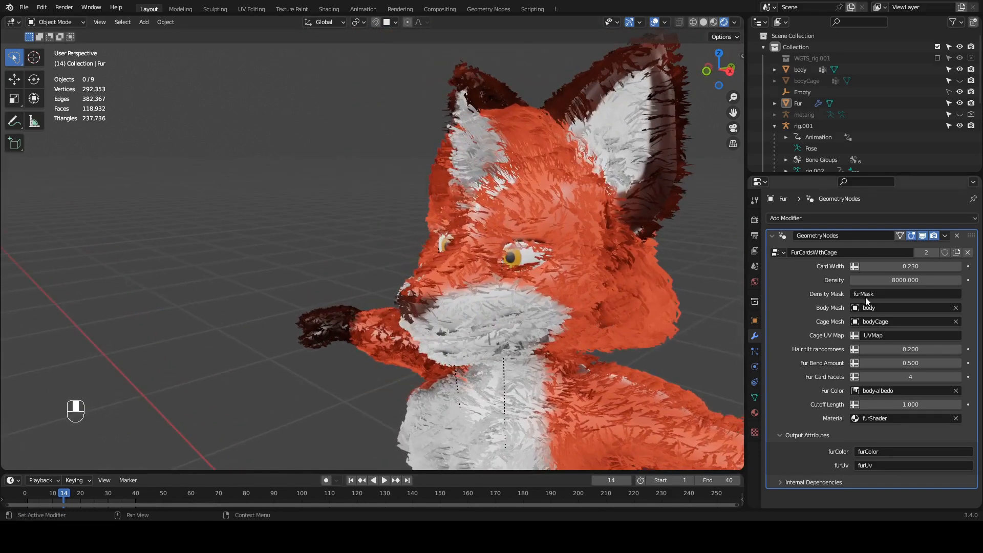
pyautogui.keyDown('shift'); pyautogui.moveTo(578, 247); pyautogui.dragTo(524, 258, button='middle'); pyautogui.keyUp('shift')
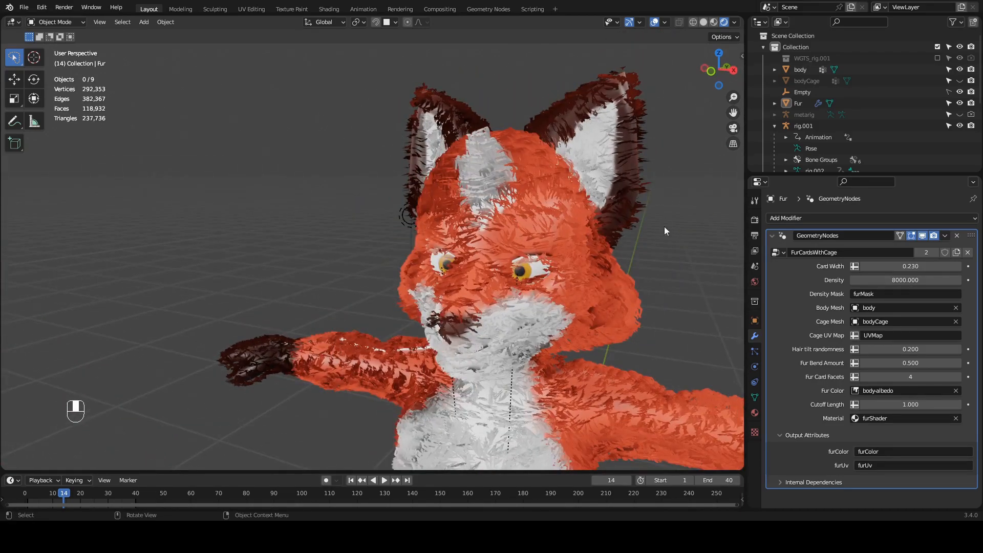
# Select the body object, switch it to Weight Paint mode, and open its vertex groups
pyautogui.click(527, 226)
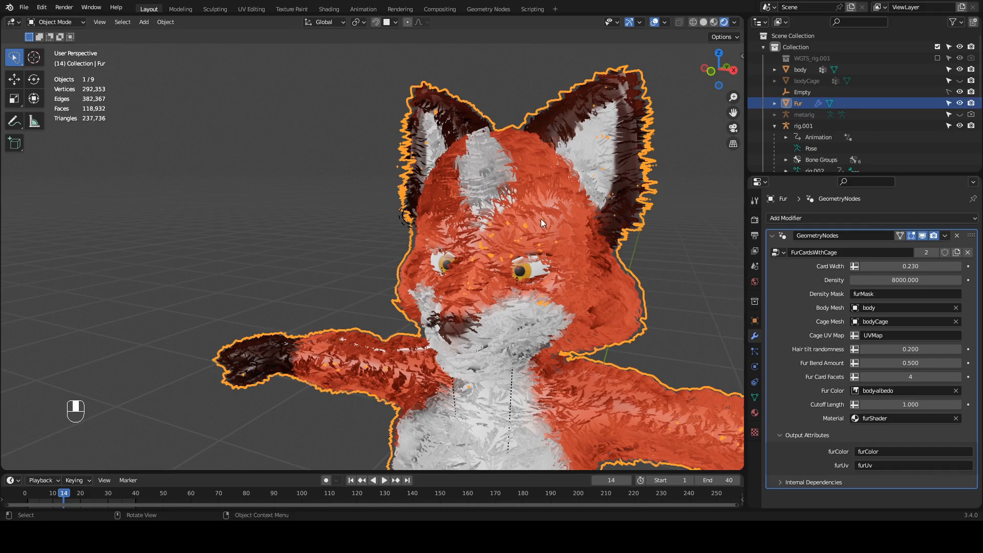
pyautogui.click(809, 70)
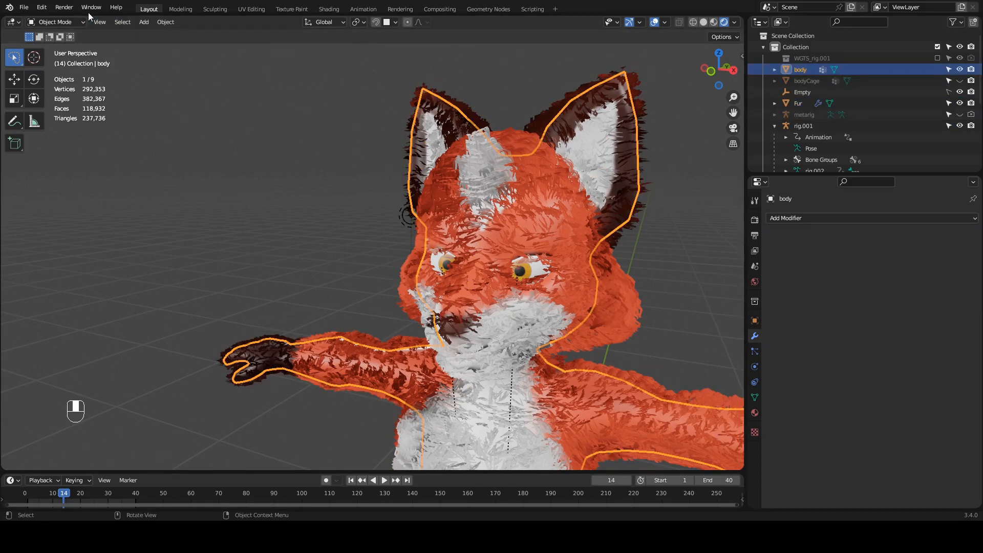
pyautogui.click(57, 22)
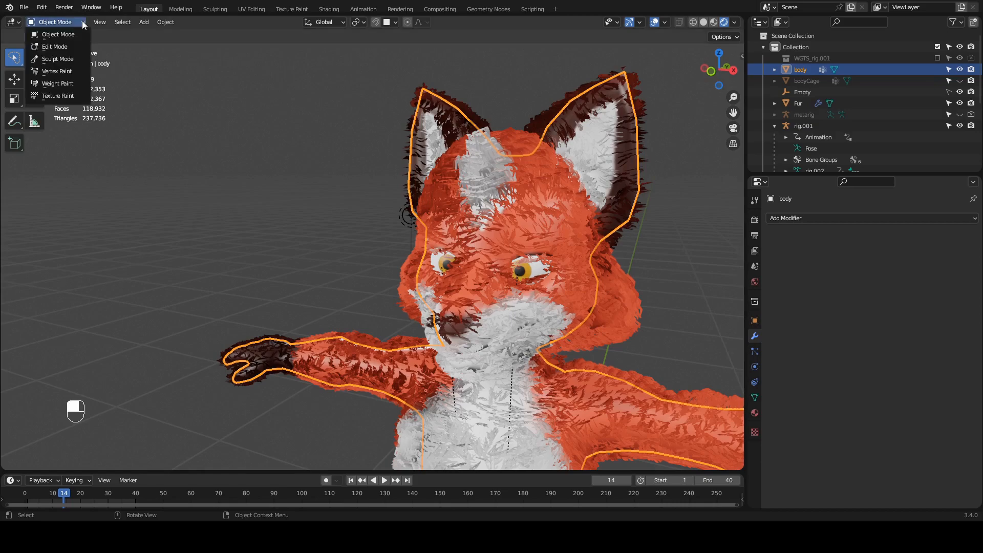
pyautogui.click(72, 84)
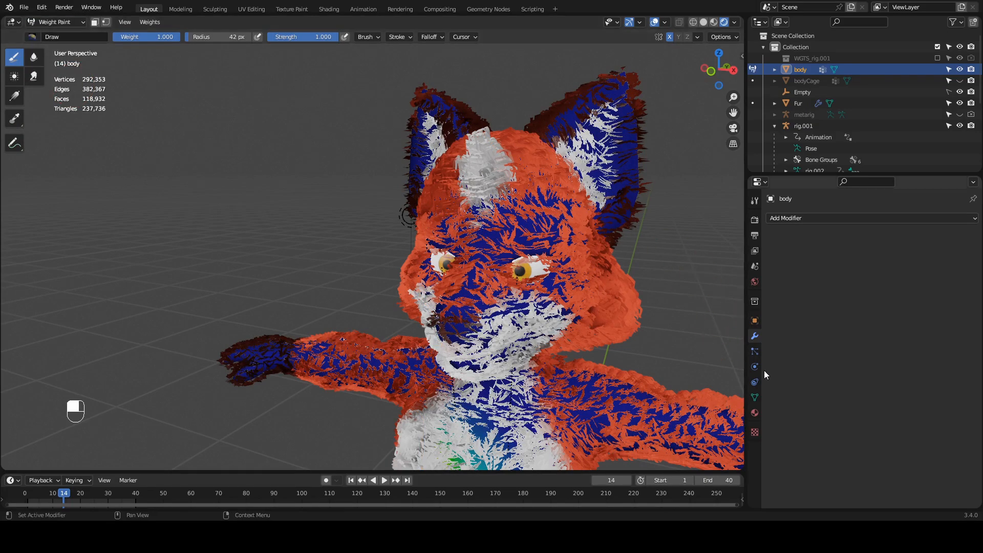
pyautogui.click(754, 397)
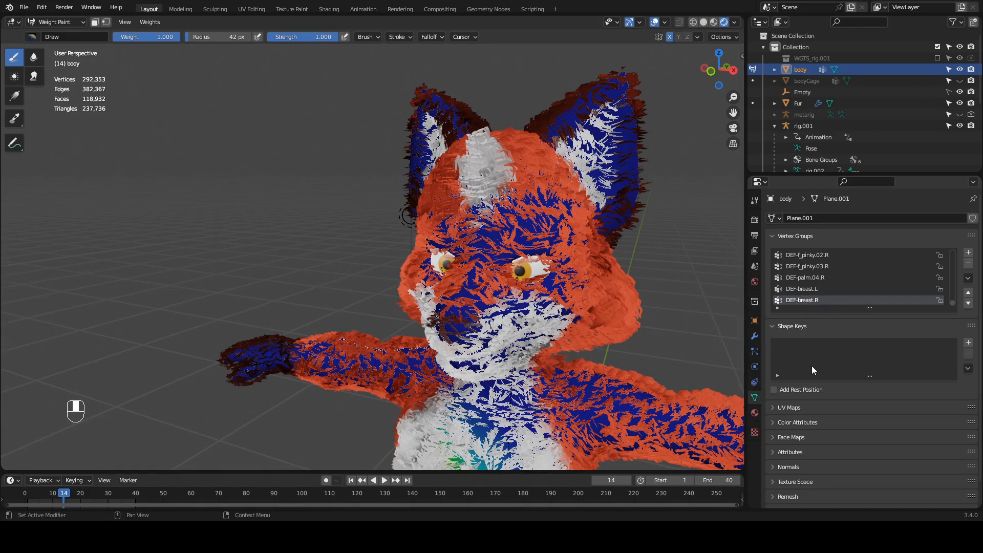
# Add a vertex group to the body mesh and name it furMask
pyautogui.scroll(-2, 812, 365)
pyautogui.scroll(2, 805, 275)
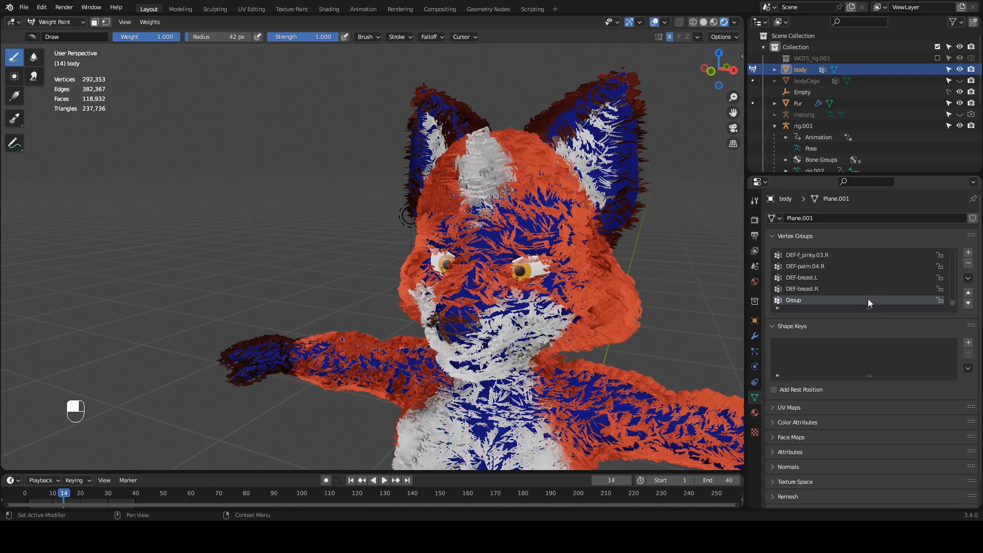
pyautogui.doubleClick(803, 299)
pyautogui.press('BackSpace')
pyautogui.press('BackSpace')
pyautogui.press('BackSpace')
pyautogui.press('BackSpace')
pyautogui.write('fur')
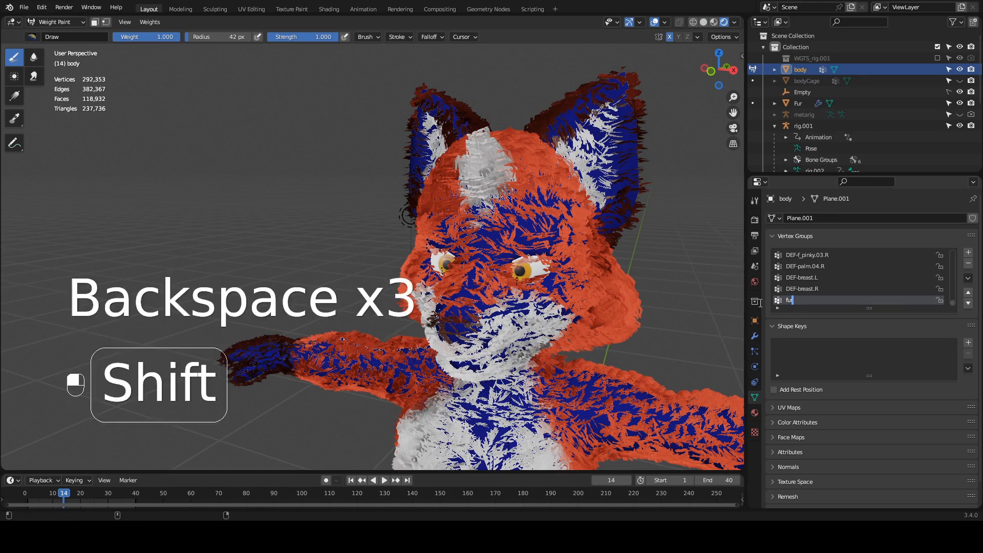
pyautogui.write('Mask')
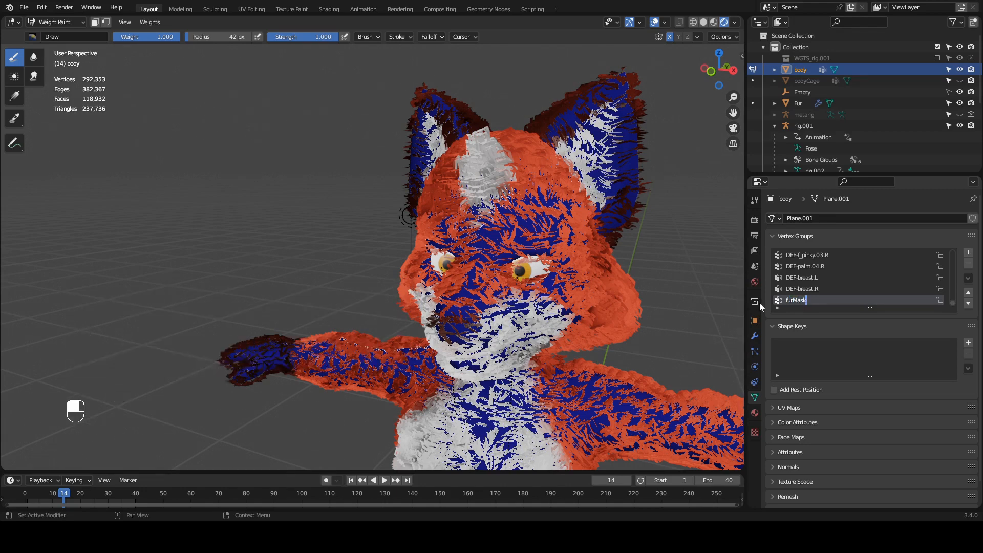
pyautogui.press('Return')
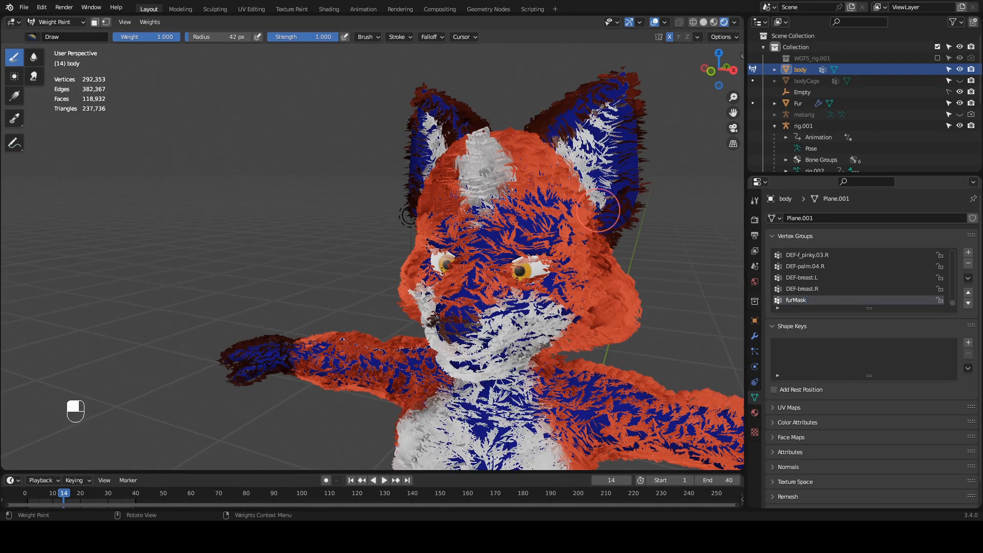
# Paint full weight along the top of the fox's snout in the furMask group with a 42 px brush
pyautogui.moveTo(563, 289); pyautogui.dragTo(560, 244, button='middle')
pyautogui.moveTo(542, 276); pyautogui.dragTo(423, 298, button='middle')
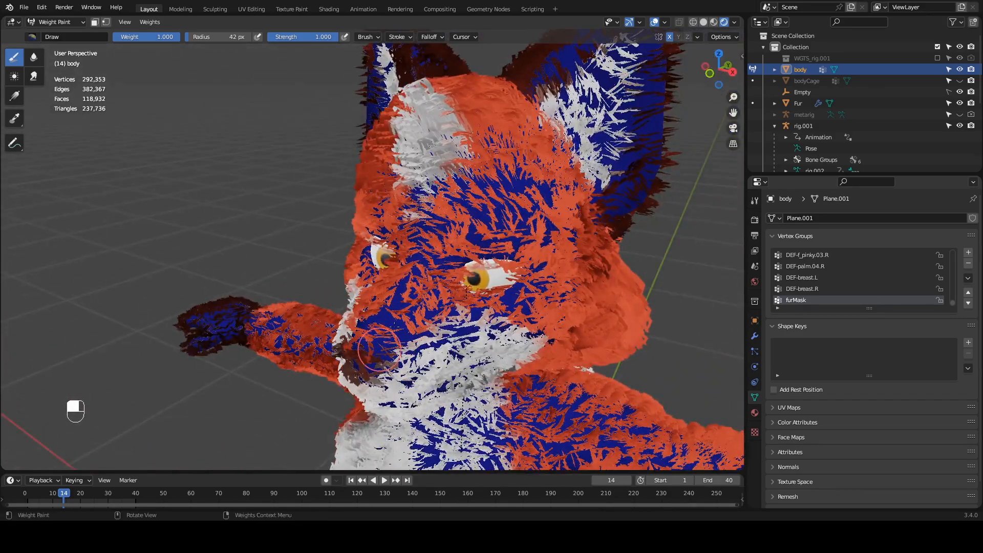
pyautogui.moveTo(370, 349)
pyautogui.mouseDown()
pyautogui.moveTo(395, 333)
pyautogui.moveTo(415, 297)
pyautogui.moveTo(420, 309)
pyautogui.moveTo(390, 312)
pyautogui.mouseUp()
pyautogui.moveTo(407, 299); pyautogui.dragTo(446, 294, button='middle')
pyautogui.moveTo(485, 260)
pyautogui.keyDown('shift'); pyautogui.mouseDown(button='middle')
pyautogui.moveTo(389, 282)
pyautogui.moveTo(441, 279)
pyautogui.mouseUp(button='middle'); pyautogui.keyUp('shift')
pyautogui.moveTo(448, 310)
pyautogui.mouseDown()
pyautogui.moveTo(427, 332)
pyautogui.moveTo(456, 339)
pyautogui.moveTo(476, 316)
pyautogui.moveTo(474, 297)
pyautogui.moveTo(482, 329)
pyautogui.moveTo(504, 323)
pyautogui.moveTo(460, 383)
pyautogui.moveTo(486, 385)
pyautogui.moveTo(473, 378)
pyautogui.mouseUp()
# Enlarge the brush radius to 90 px and paint full furMask weight around the fox's eyes and the bridge of the nose
pyautogui.moveTo(428, 348); pyautogui.dragTo(358, 330, button='middle')
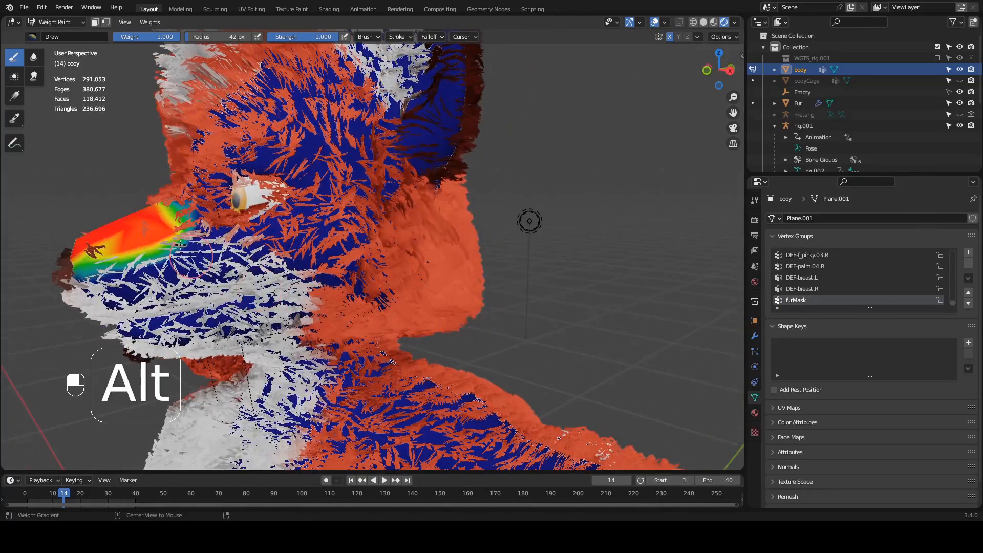
pyautogui.keyDown('alt'); pyautogui.moveTo(176, 248); pyautogui.dragTo(204, 256, button='middle'); pyautogui.keyUp('alt')
pyautogui.keyDown('ctrl'); pyautogui.moveTo(338, 307); pyautogui.dragTo(286, 215, button='middle'); pyautogui.keyUp('ctrl')
pyautogui.moveTo(243, 237); pyautogui.dragTo(189, 258, button='middle')
pyautogui.keyDown('alt'); pyautogui.moveTo(206, 322); pyautogui.dragTo(167, 336, button='middle'); pyautogui.keyUp('alt')
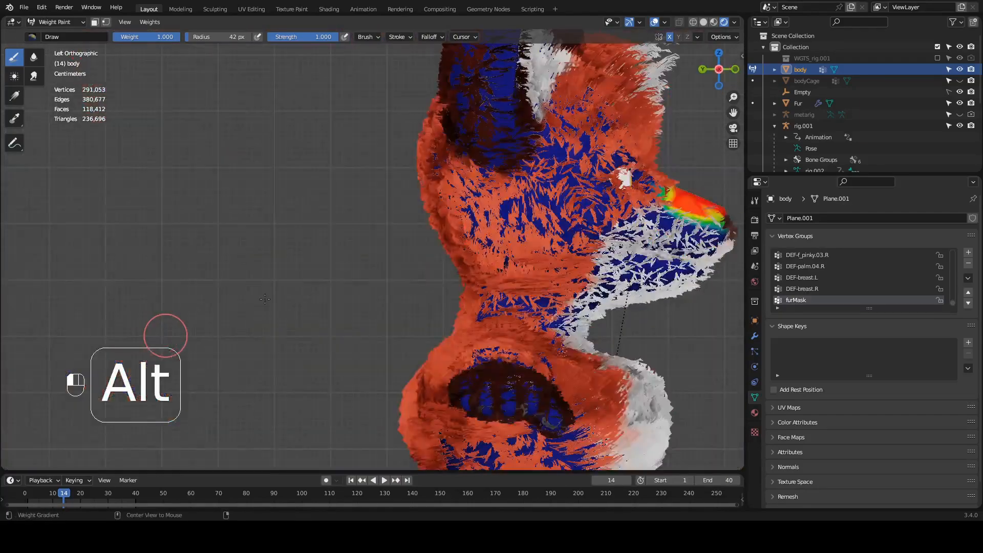
pyautogui.moveTo(405, 248); pyautogui.dragTo(455, 223, button='middle')
pyautogui.moveTo(410, 221); pyautogui.dragTo(406, 284, button='middle')
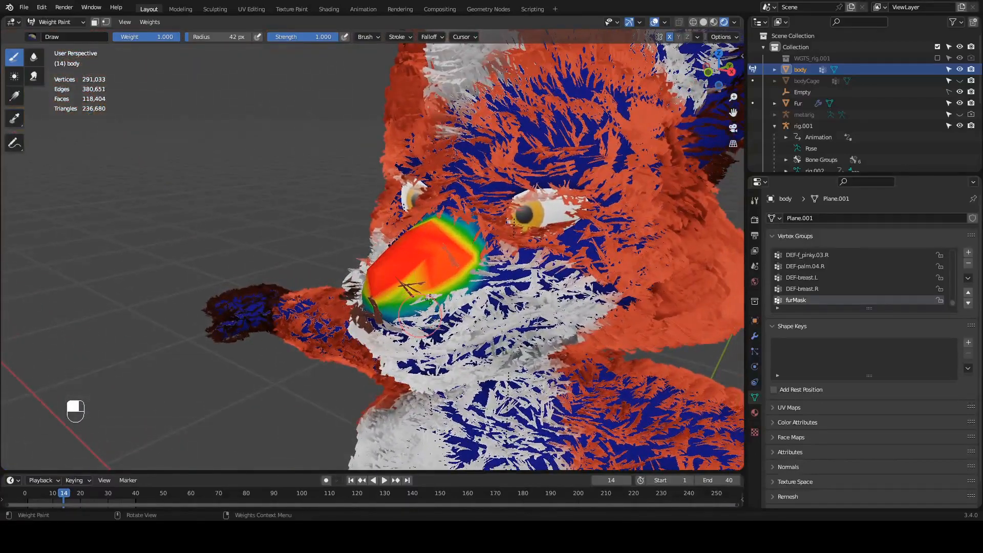
pyautogui.click(440, 311)
pyautogui.moveTo(443, 311)
pyautogui.mouseDown()
pyautogui.moveTo(497, 284)
pyautogui.moveTo(475, 252)
pyautogui.moveTo(484, 221)
pyautogui.moveTo(476, 210)
pyautogui.moveTo(491, 194)
pyautogui.moveTo(476, 207)
pyautogui.moveTo(451, 200)
pyautogui.moveTo(491, 191)
pyautogui.moveTo(558, 215)
pyautogui.moveTo(528, 268)
pyautogui.moveTo(496, 279)
pyautogui.moveTo(532, 241)
pyautogui.moveTo(539, 195)
pyautogui.moveTo(563, 174)
pyautogui.moveTo(511, 169)
pyautogui.moveTo(543, 164)
pyautogui.moveTo(591, 198)
pyautogui.moveTo(587, 206)
pyautogui.mouseUp()
pyautogui.press('f')
pyautogui.click(491, 233)
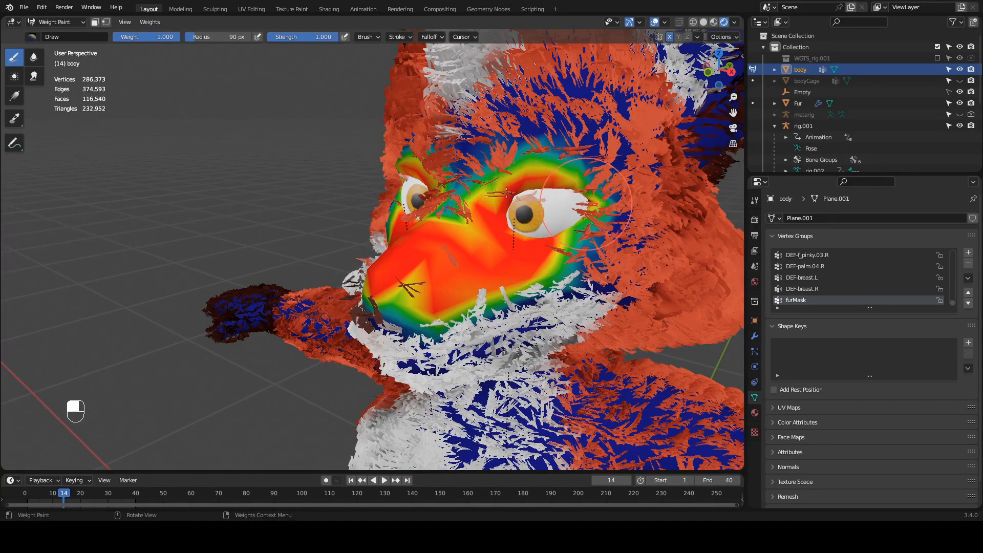
# Extend the full furMask weight over the rest of the snout, its sides, and the area below the eyes
pyautogui.moveTo(587, 206); pyautogui.dragTo(550, 205, button='middle')
pyautogui.moveTo(550, 205)
pyautogui.keyDown('shift'); pyautogui.mouseDown(button='middle')
pyautogui.moveTo(516, 240)
pyautogui.moveTo(537, 231)
pyautogui.mouseUp(button='middle'); pyautogui.keyUp('shift')
pyautogui.moveTo(463, 205)
pyautogui.mouseDown()
pyautogui.moveTo(522, 218)
pyautogui.moveTo(542, 204)
pyautogui.moveTo(553, 225)
pyautogui.moveTo(532, 256)
pyautogui.moveTo(494, 279)
pyautogui.moveTo(501, 277)
pyautogui.moveTo(433, 279)
pyautogui.moveTo(445, 258)
pyautogui.mouseUp()
pyautogui.moveTo(450, 256); pyautogui.dragTo(437, 243, button='middle')
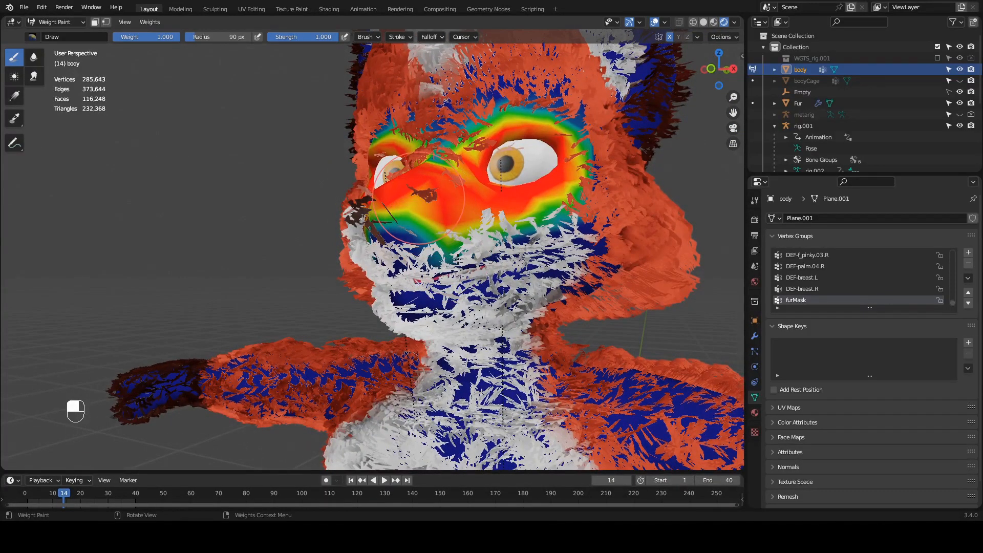
pyautogui.moveTo(437, 243)
pyautogui.mouseDown()
pyautogui.moveTo(489, 253)
pyautogui.moveTo(572, 246)
pyautogui.moveTo(571, 218)
pyautogui.moveTo(488, 221)
pyautogui.moveTo(568, 223)
pyautogui.moveTo(563, 240)
pyautogui.moveTo(537, 254)
pyautogui.moveTo(440, 250)
pyautogui.moveTo(449, 248)
pyautogui.mouseUp()
pyautogui.moveTo(448, 248); pyautogui.dragTo(472, 242, button='middle')
pyautogui.moveTo(513, 222)
pyautogui.mouseDown()
pyautogui.moveTo(503, 232)
pyautogui.moveTo(482, 221)
pyautogui.moveTo(486, 208)
pyautogui.moveTo(481, 219)
pyautogui.mouseUp()
pyautogui.moveTo(481, 219); pyautogui.dragTo(496, 157, button='middle')
pyautogui.moveTo(439, 261); pyautogui.dragTo(449, 280)
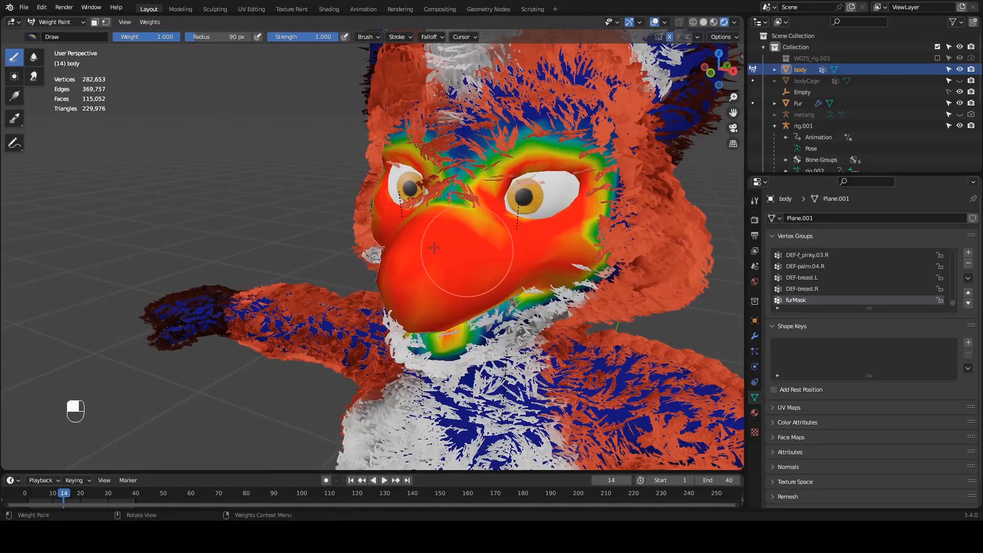
# Paint full furMask weight over the fox's lower jaw and chin
pyautogui.moveTo(468, 255)
pyautogui.mouseDown(button='middle')
pyautogui.moveTo(256, 141)
pyautogui.moveTo(236, 180)
pyautogui.moveTo(298, 234)
pyautogui.mouseUp(button='middle')
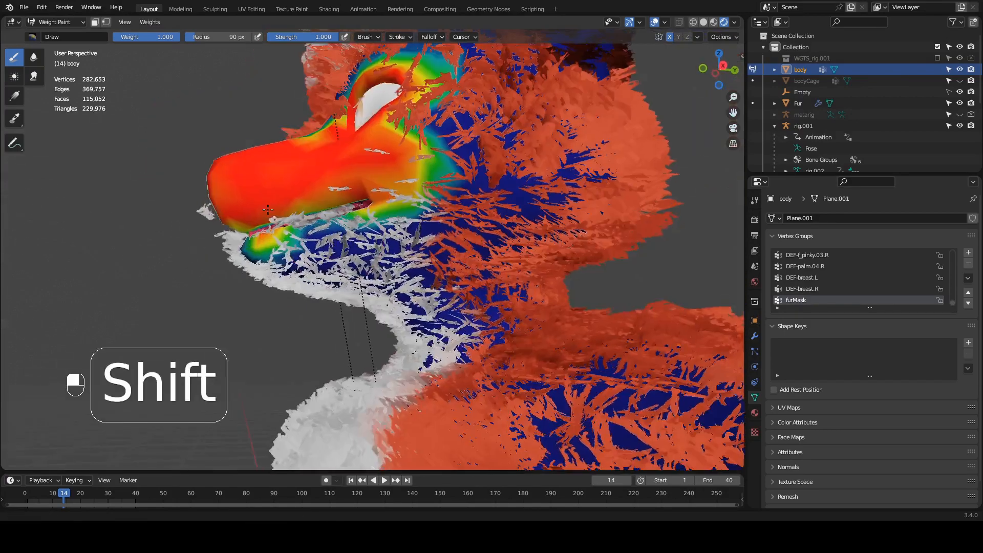
pyautogui.moveTo(287, 244)
pyautogui.mouseDown()
pyautogui.moveTo(267, 259)
pyautogui.moveTo(232, 248)
pyautogui.moveTo(372, 216)
pyautogui.moveTo(333, 225)
pyautogui.moveTo(404, 184)
pyautogui.moveTo(381, 162)
pyautogui.moveTo(412, 164)
pyautogui.moveTo(257, 266)
pyautogui.mouseUp()
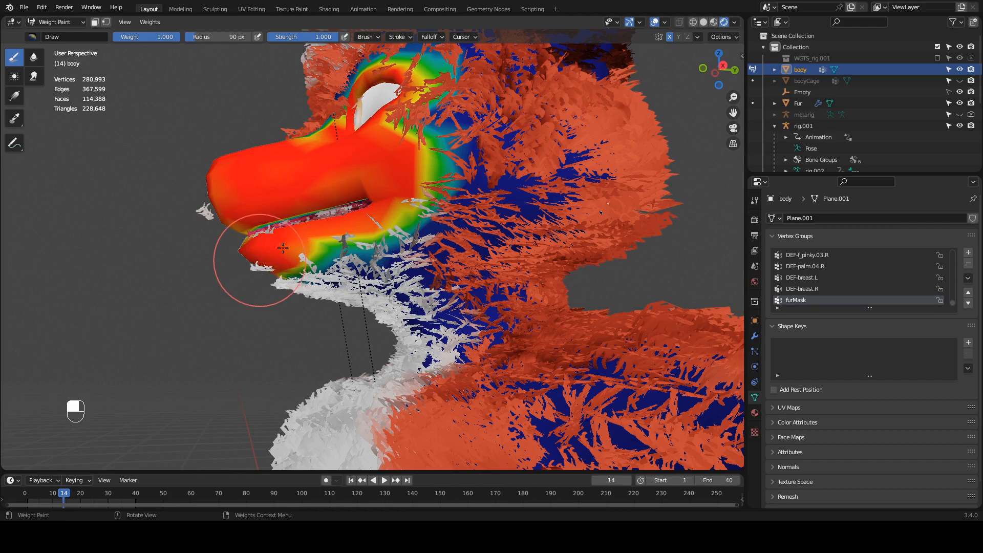
pyautogui.moveTo(254, 259); pyautogui.dragTo(314, 235, button='middle')
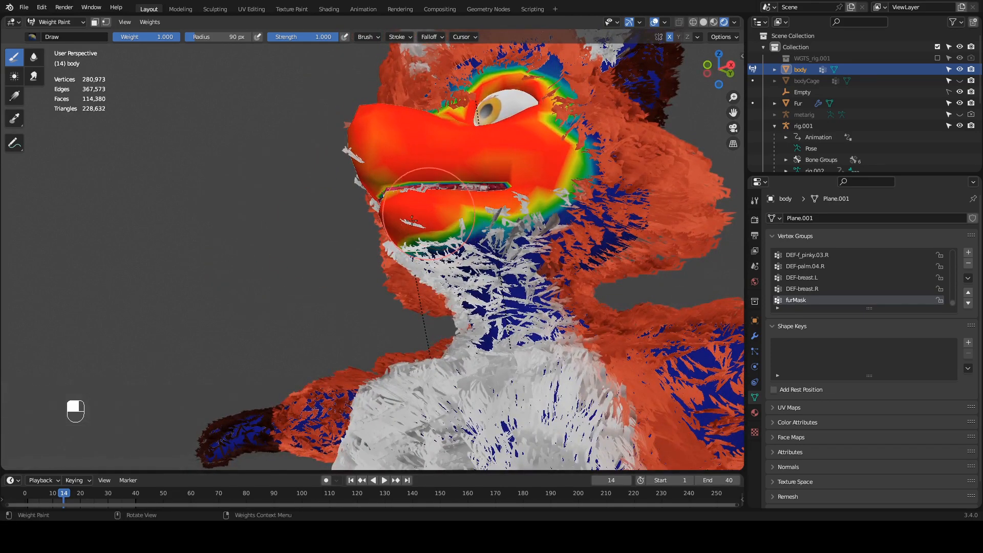
pyautogui.moveTo(425, 213)
pyautogui.mouseDown()
pyautogui.moveTo(399, 195)
pyautogui.moveTo(401, 203)
pyautogui.mouseUp()
pyautogui.moveTo(401, 203)
pyautogui.mouseDown(button='middle')
pyautogui.moveTo(405, 250)
pyautogui.moveTo(381, 259)
pyautogui.mouseUp(button='middle')
# Return the body to Object Mode, deselect everything, and inspect the masked fur on the face
pyautogui.click(64, 22)
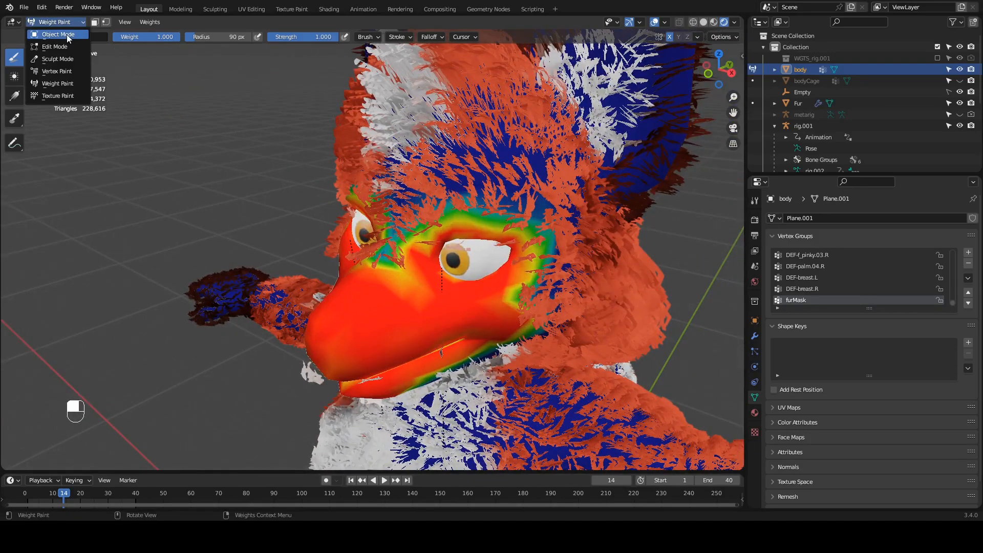
pyautogui.click(61, 34)
pyautogui.moveTo(291, 231); pyautogui.dragTo(321, 231, button='middle')
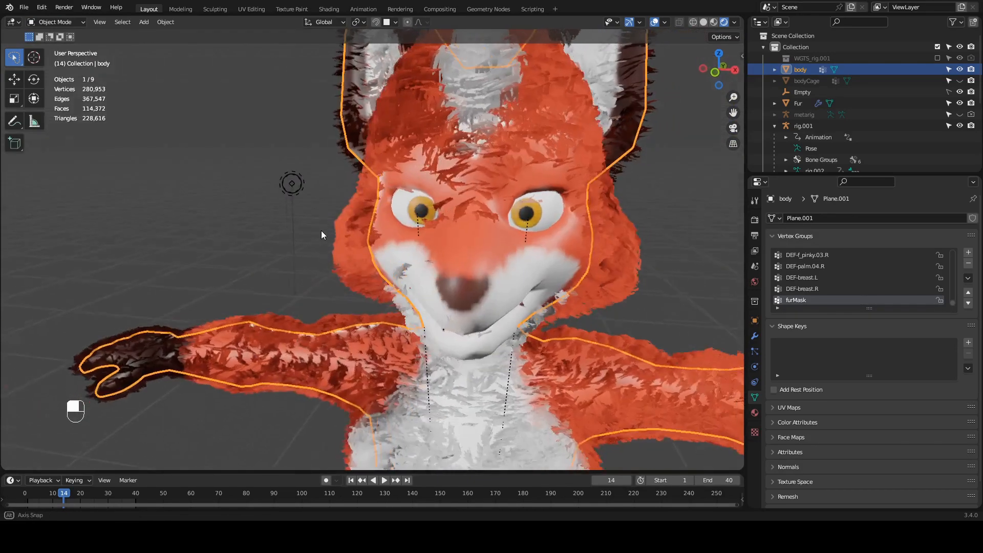
pyautogui.hotkey('alt', 'a')
pyautogui.moveTo(420, 163); pyautogui.dragTo(594, 237, button='middle')
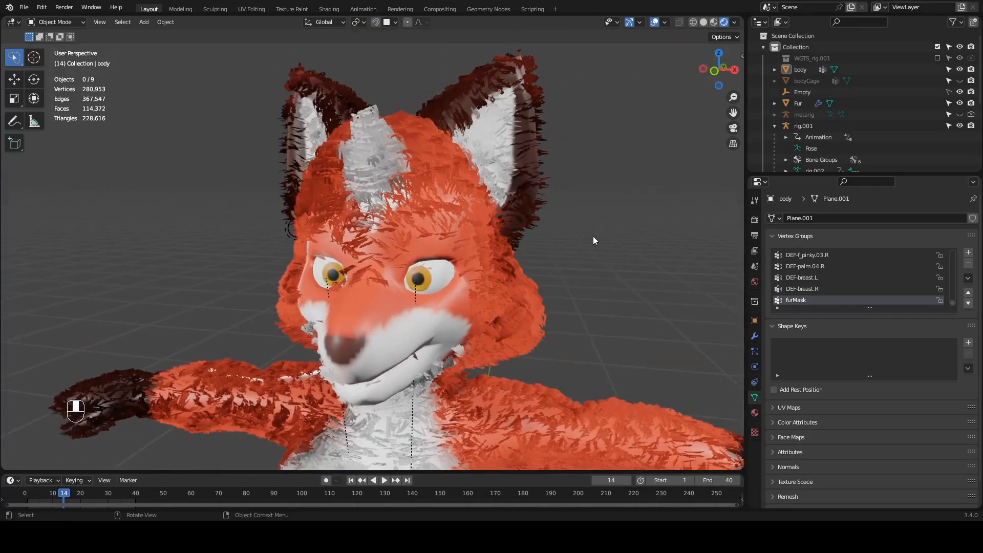
# Review the body's furMask vertex group, and select the Fur object to view its FurCardsWithCage modifier settings
pyautogui.click(754, 335)
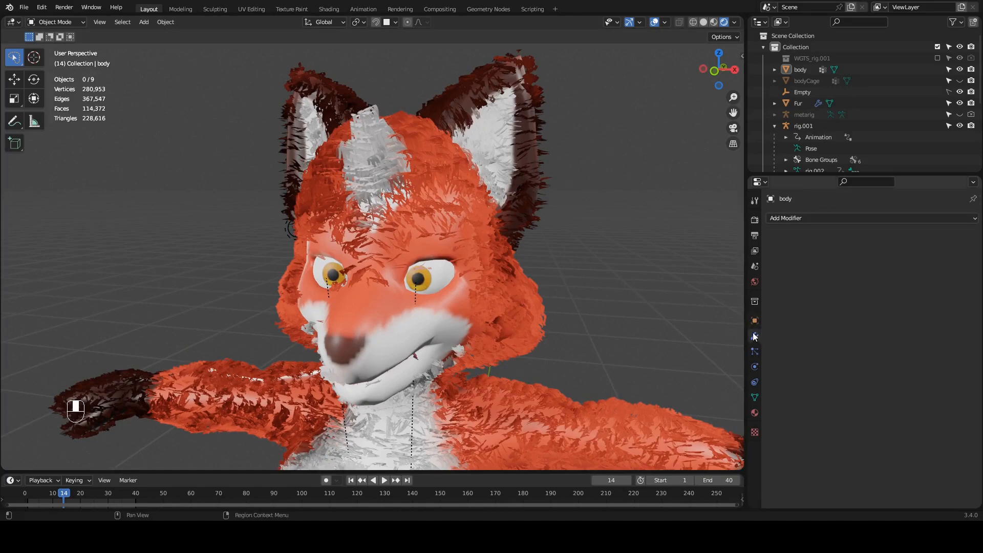
pyautogui.click(754, 397)
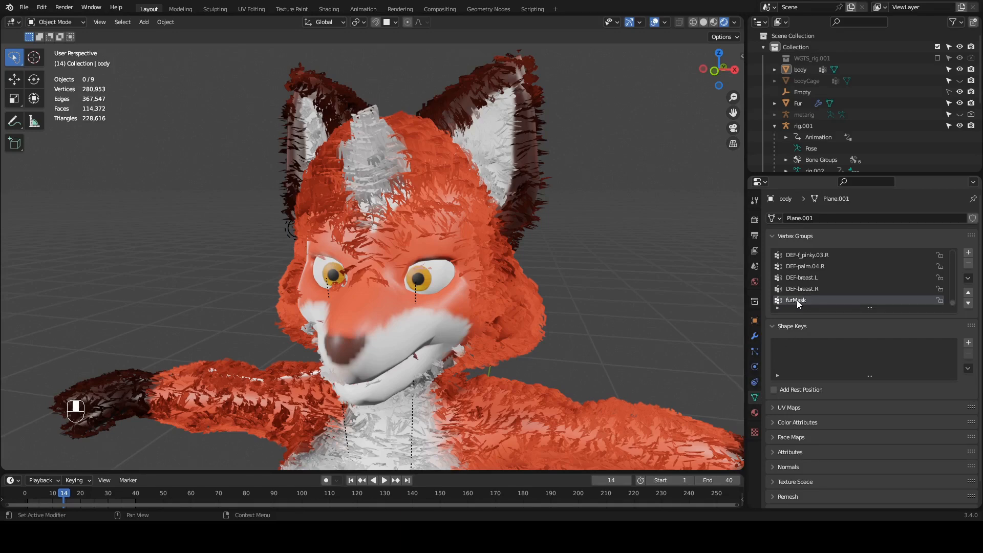
pyautogui.click(756, 336)
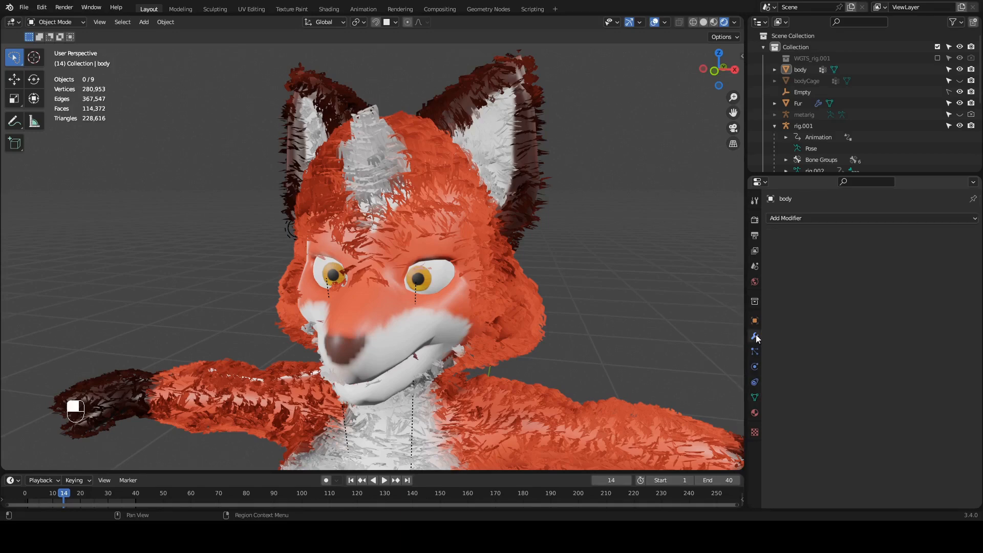
pyautogui.click(511, 294)
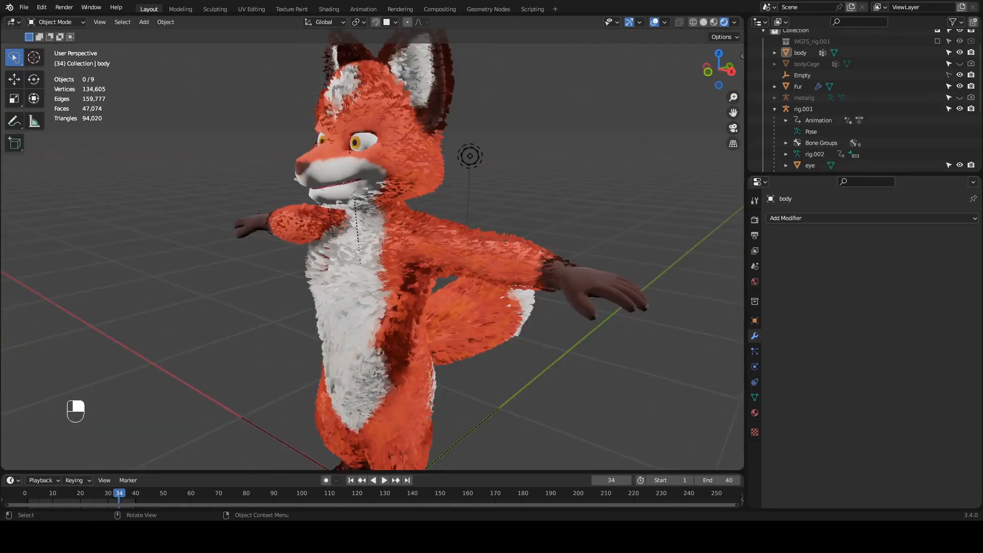
pyautogui.click(415, 122)
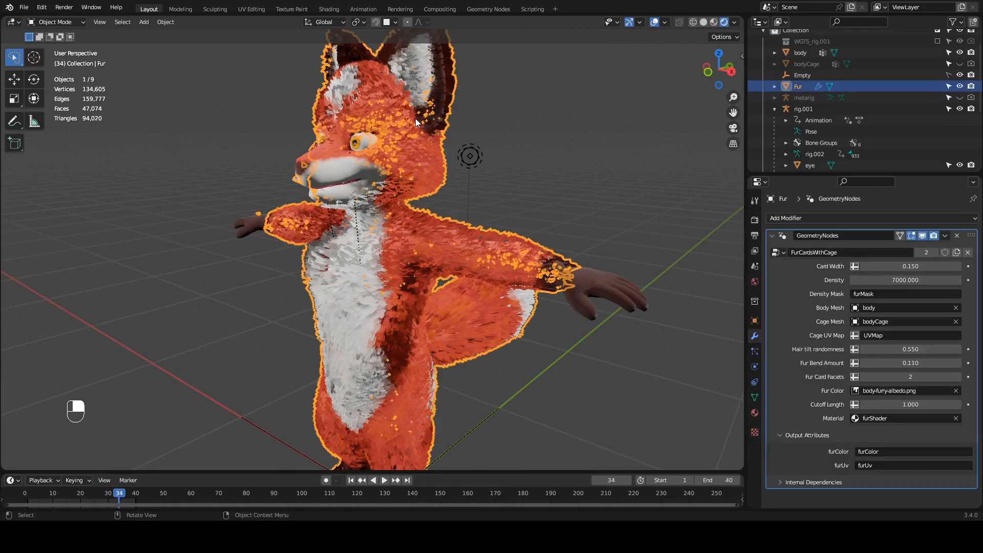
# Review the furShader material's nodes in the Shading workspace, and select the furTuft_265x256.png image texture node
pyautogui.click(326, 10)
pyautogui.scroll(-1, 317, 373)
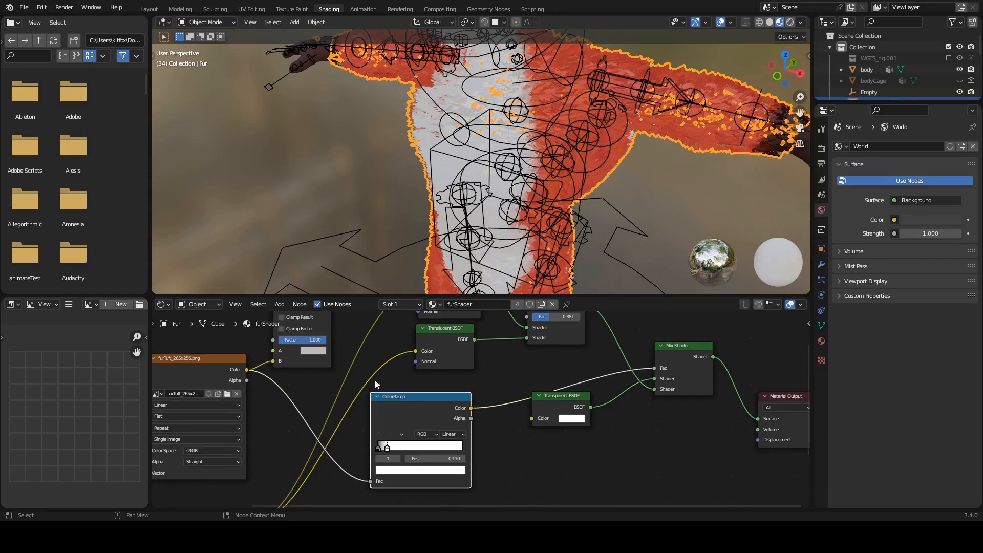
pyautogui.moveTo(371, 379); pyautogui.dragTo(535, 390, button='middle')
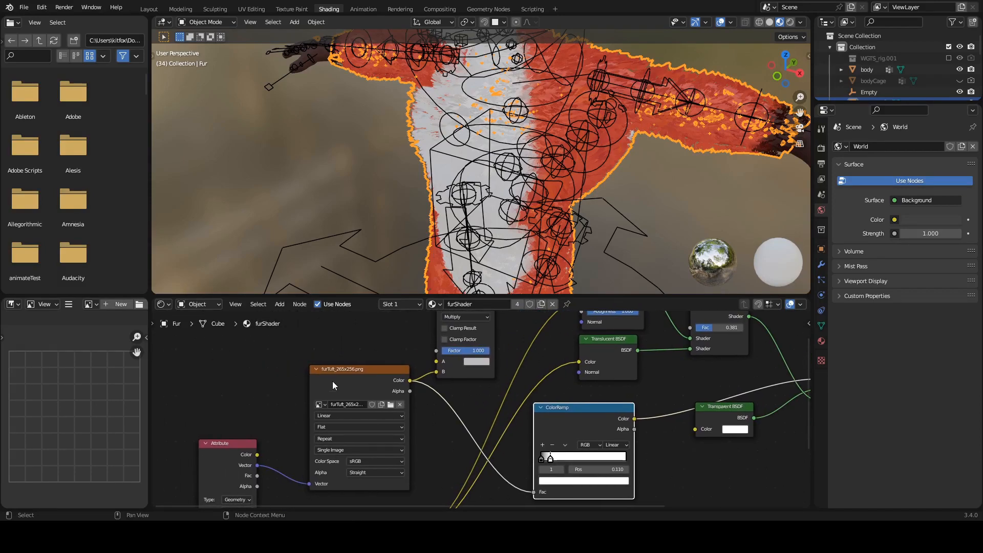
pyautogui.click(332, 371)
pyautogui.moveTo(528, 160); pyautogui.dragTo(547, 151, button='middle')
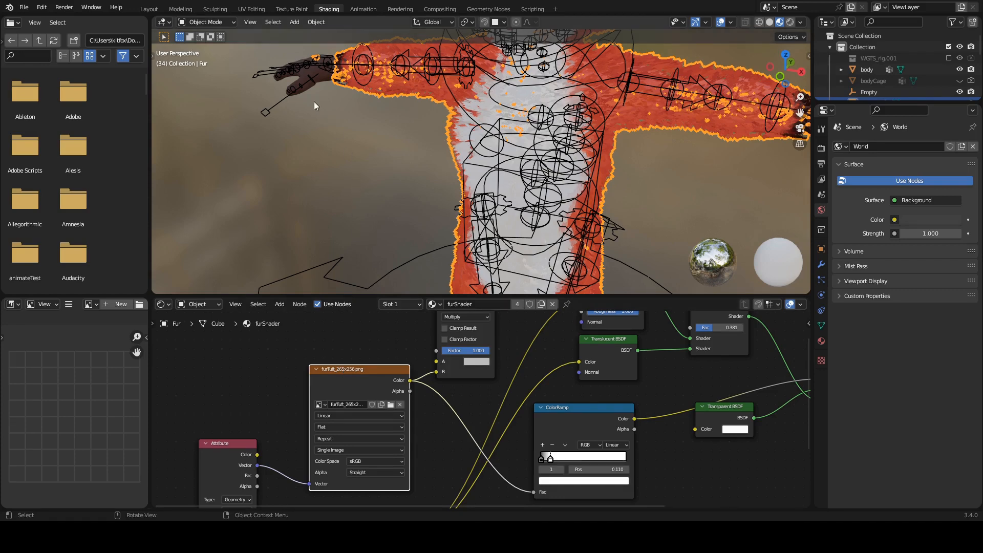
# Inspect the furTuft_265x256.png image in the Texture Paint workspace, and return to the Layout workspace
pyautogui.click(291, 9)
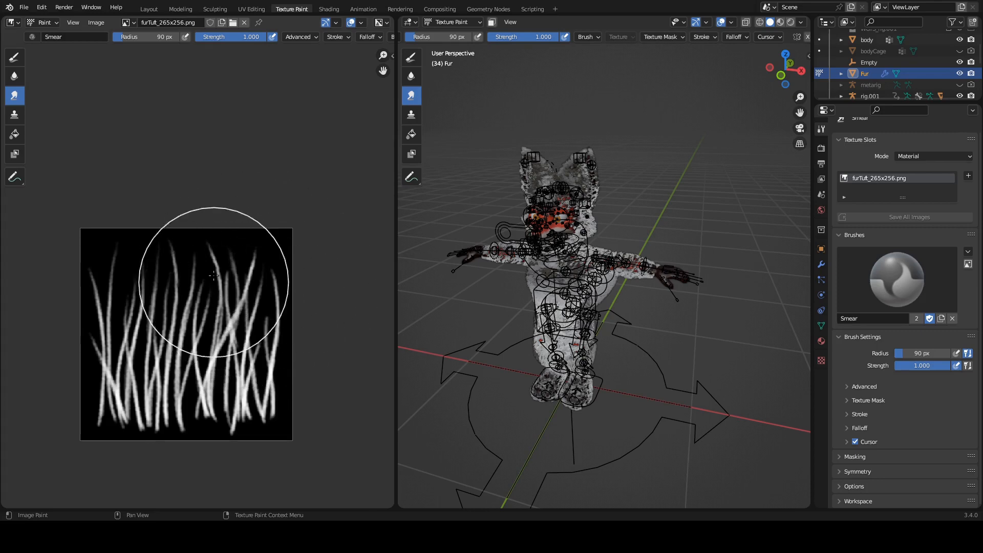
pyautogui.scroll(2, 214, 276)
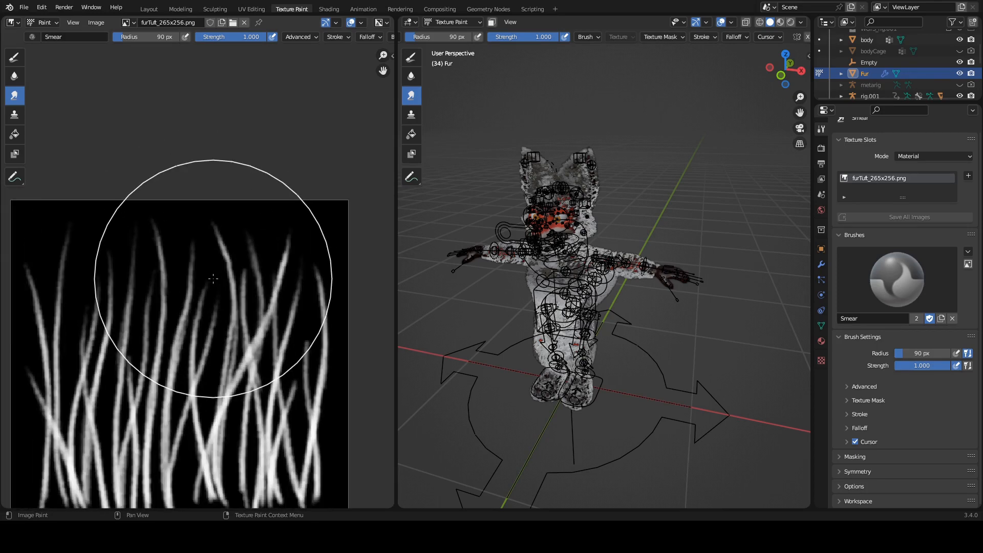
pyautogui.scroll(-1, 213, 278)
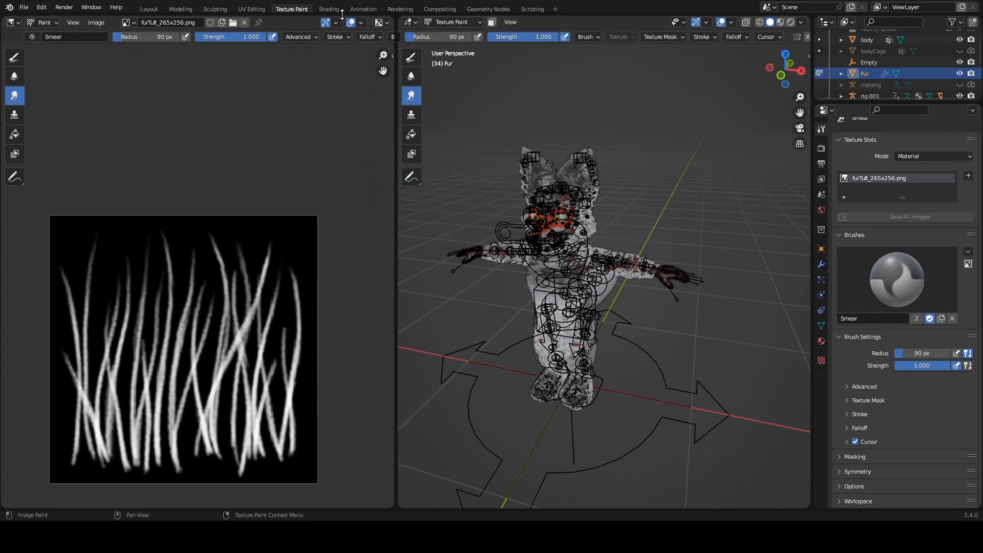
pyautogui.click(220, 11)
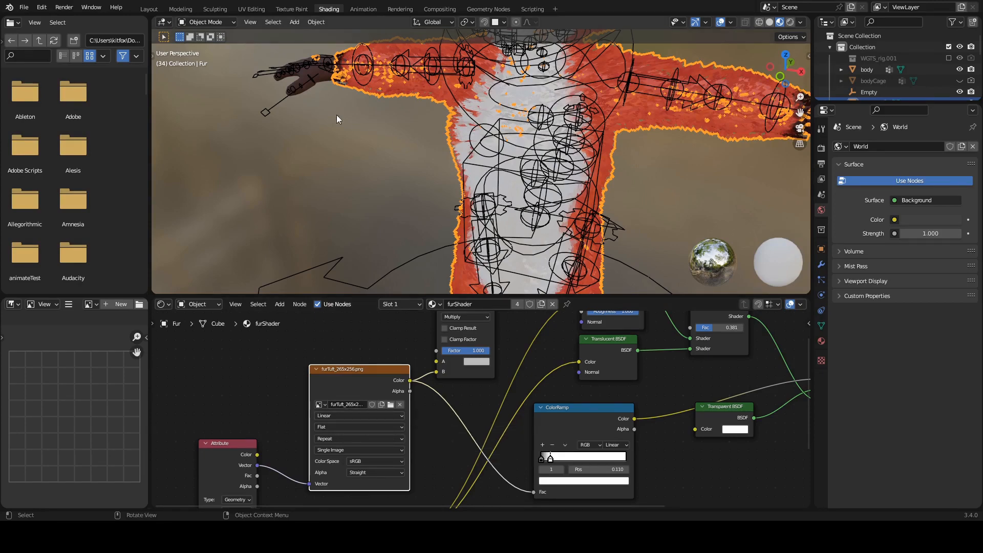
pyautogui.click(148, 10)
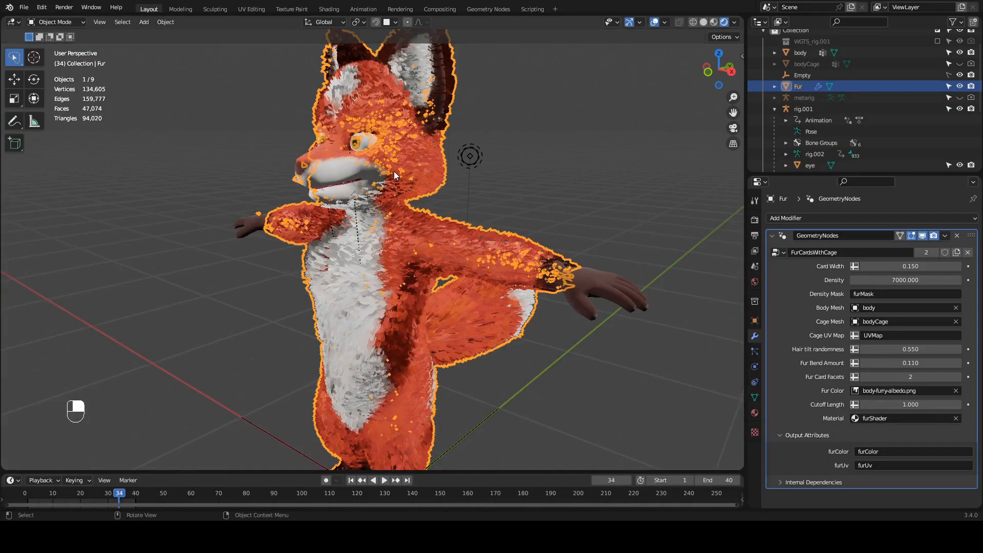
# Duplicate the Fur object in place, and hide the original Fur object in the viewport
pyautogui.moveTo(393, 171); pyautogui.dragTo(403, 194, button='middle')
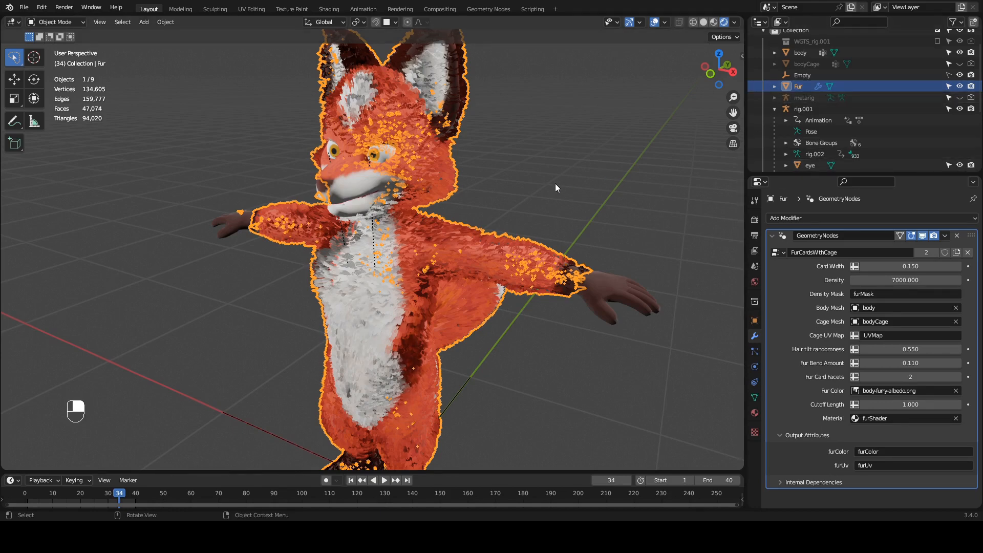
pyautogui.press('d')
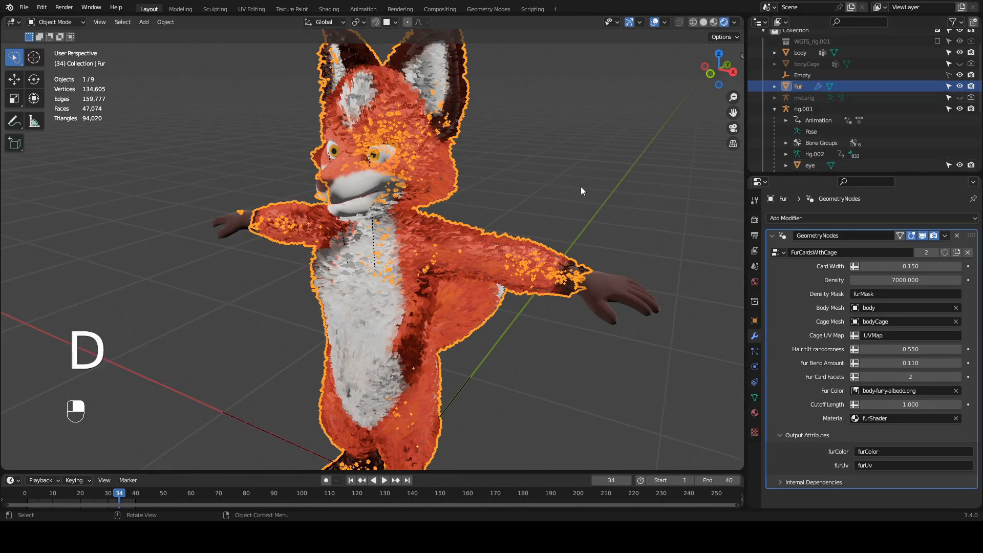
pyautogui.press('shift')
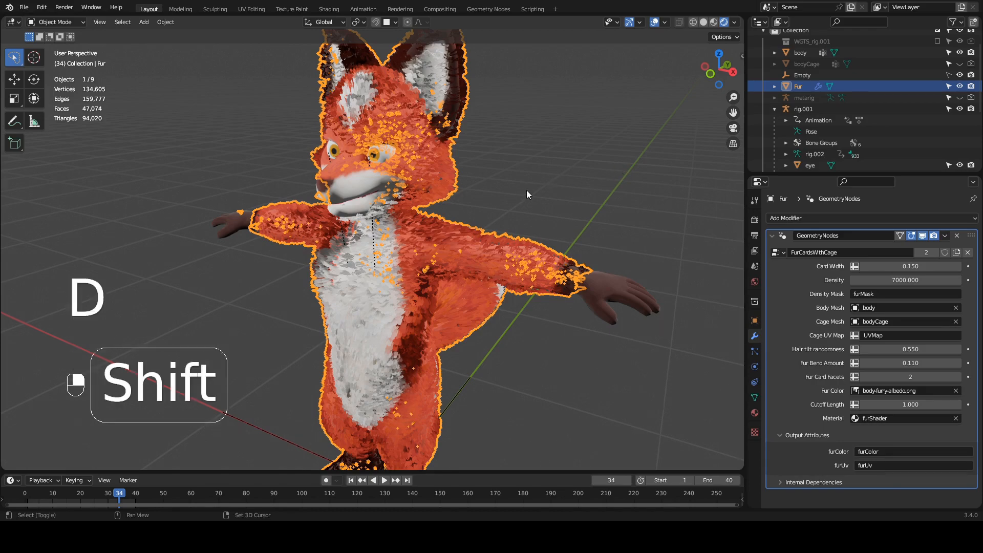
pyautogui.hotkey('shift', 'd')
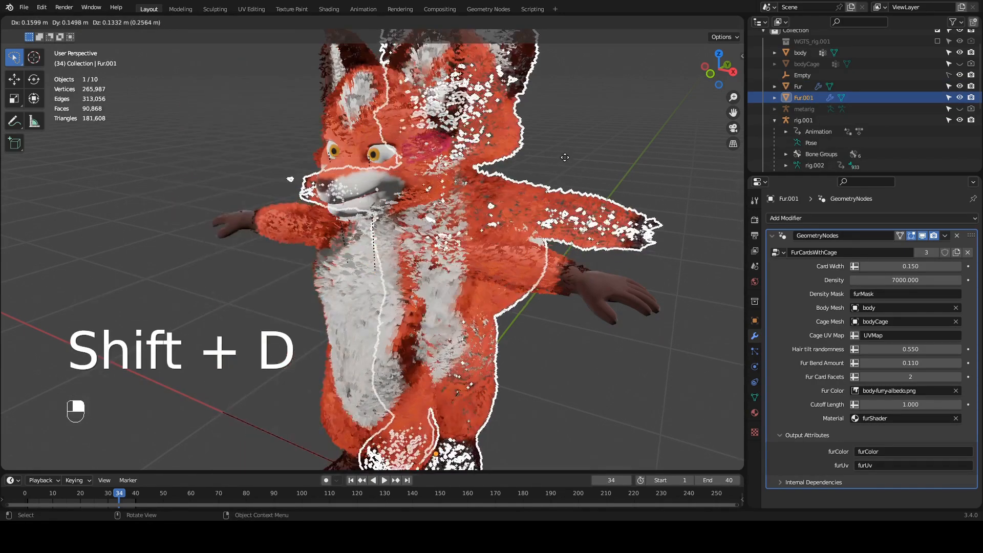
pyautogui.rightClick(560, 164)
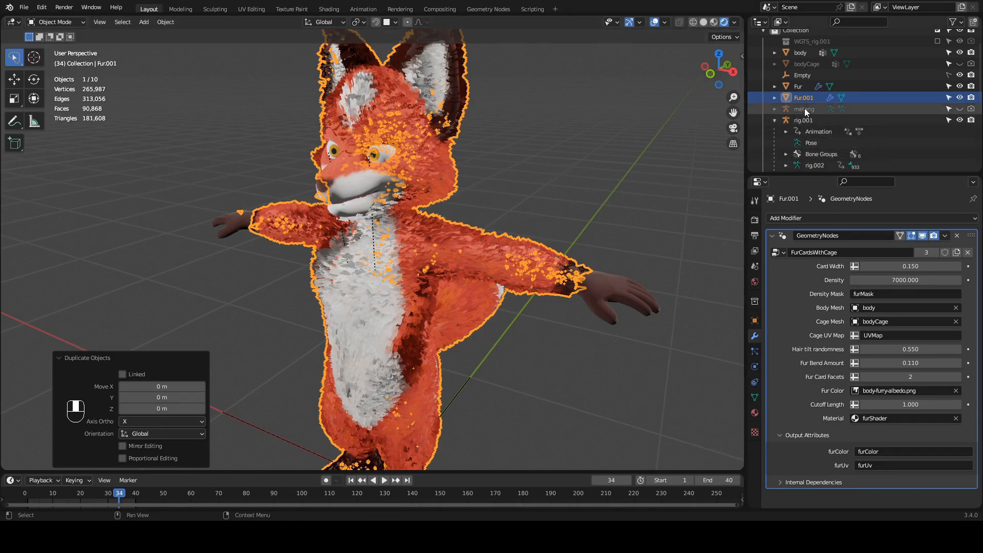
pyautogui.click(960, 87)
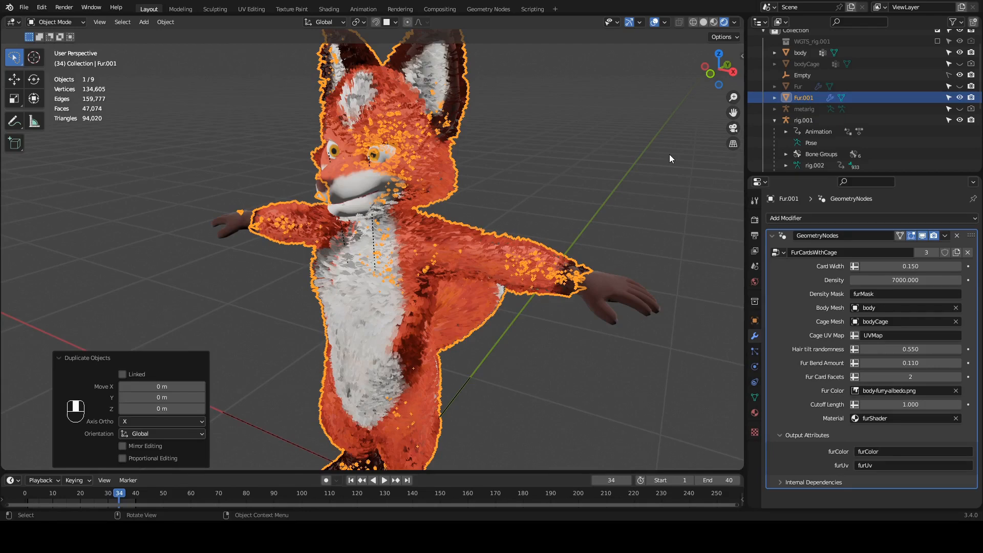
pyautogui.click(959, 87)
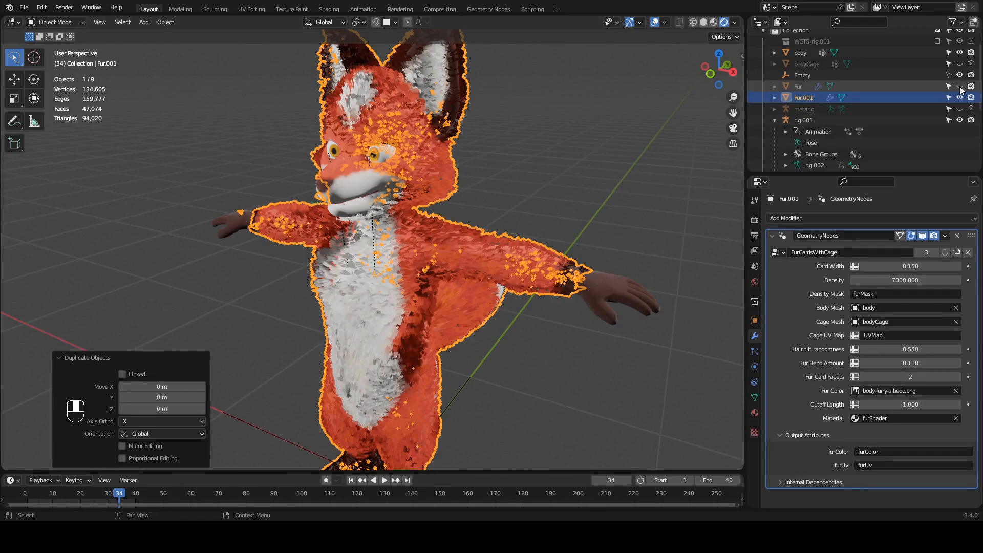
pyautogui.click(959, 86)
# Convert the duplicated fur object to a mesh
pyautogui.rightClick(429, 165)
pyautogui.moveTo(430, 166)
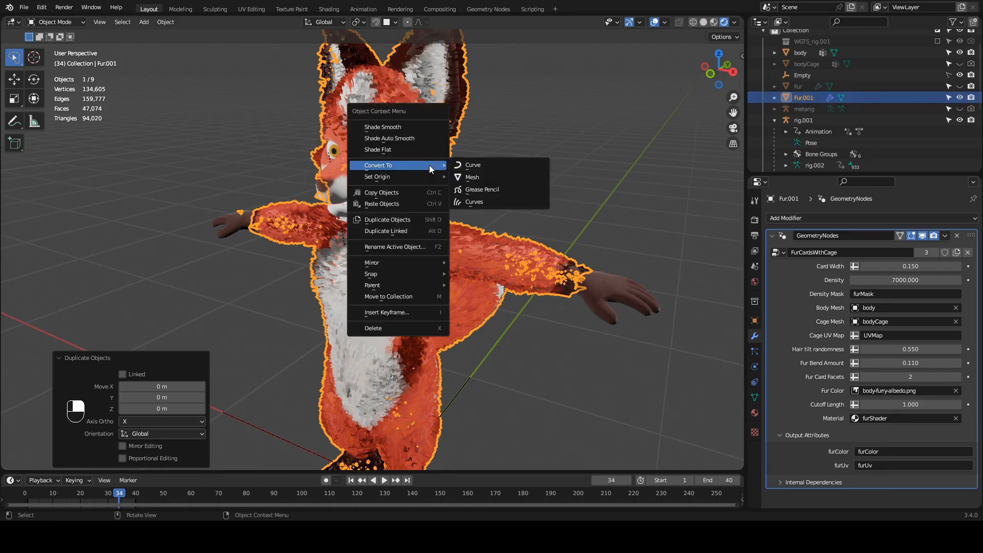
pyautogui.click(487, 176)
pyautogui.moveTo(482, 171); pyautogui.dragTo(445, 136, button='middle')
# Check the converted fur mesh in the Geometry Nodes workspace, and return to the Layout workspace
pyautogui.click(483, 9)
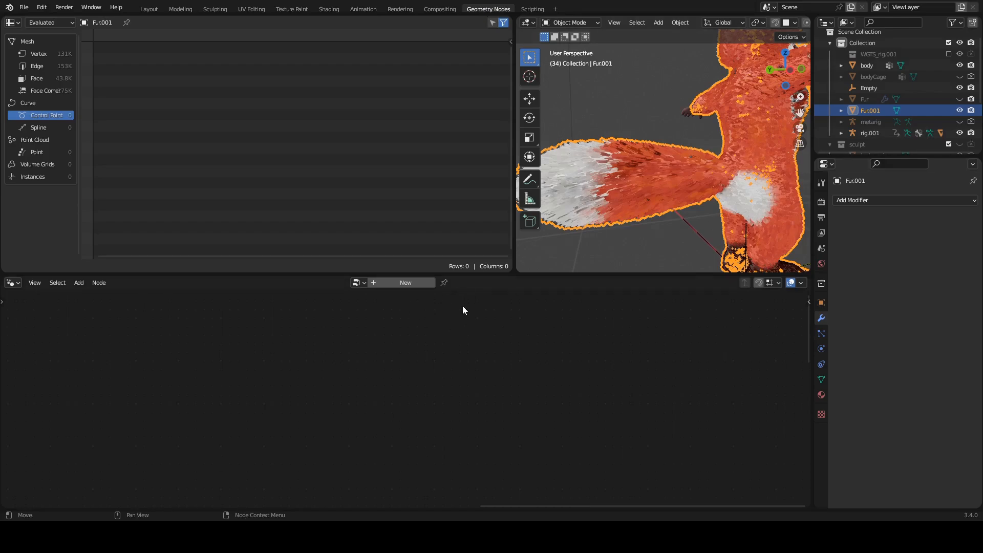
pyautogui.scroll(8, 649, 183)
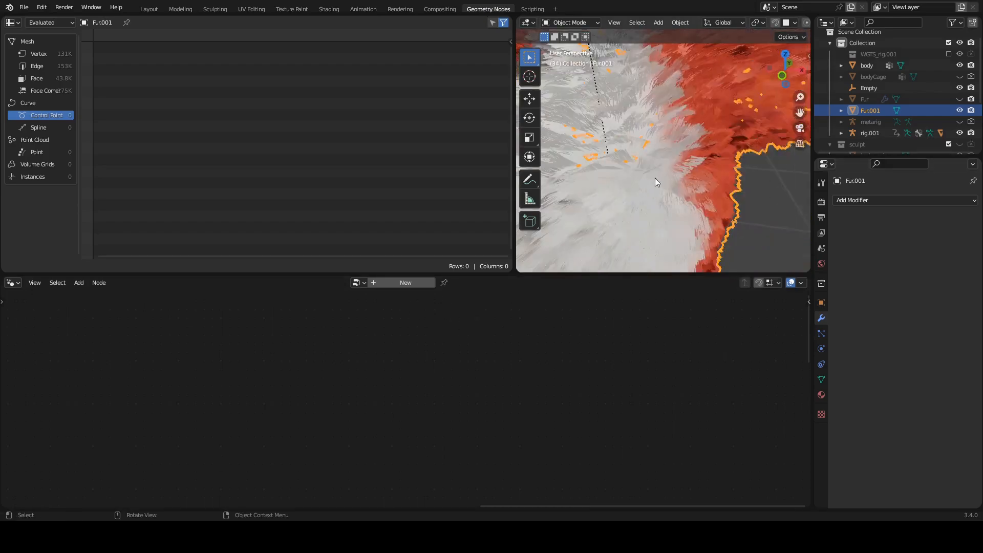
pyautogui.scroll(-8, 661, 179)
pyautogui.moveTo(673, 181); pyautogui.dragTo(668, 186, button='middle')
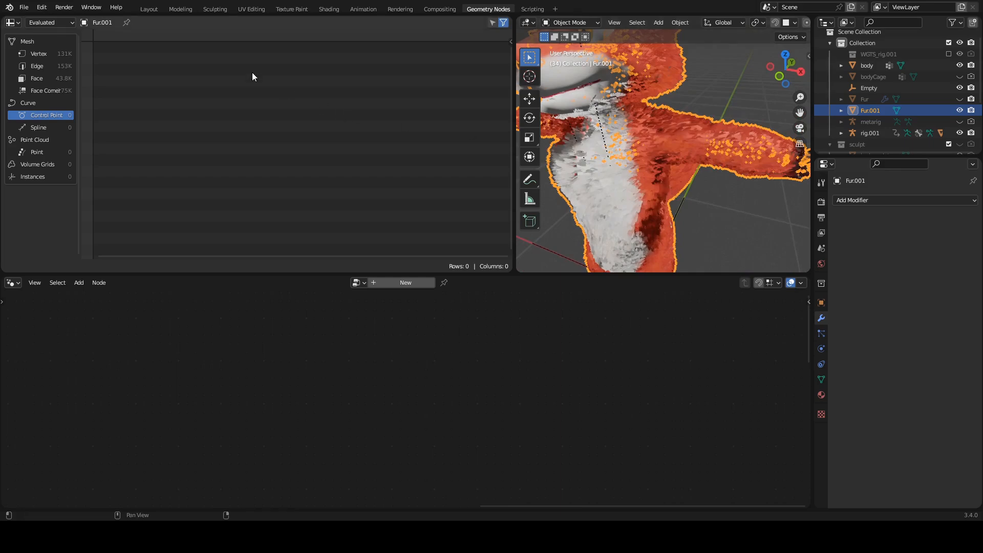
pyautogui.click(149, 9)
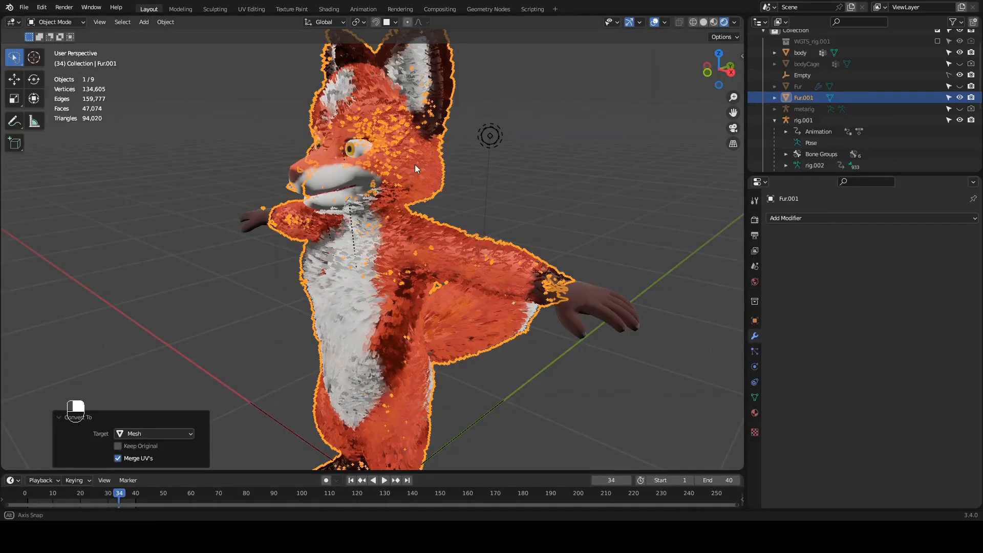
pyautogui.scroll(2, 424, 168)
pyautogui.moveTo(425, 168); pyautogui.dragTo(433, 173, button='middle')
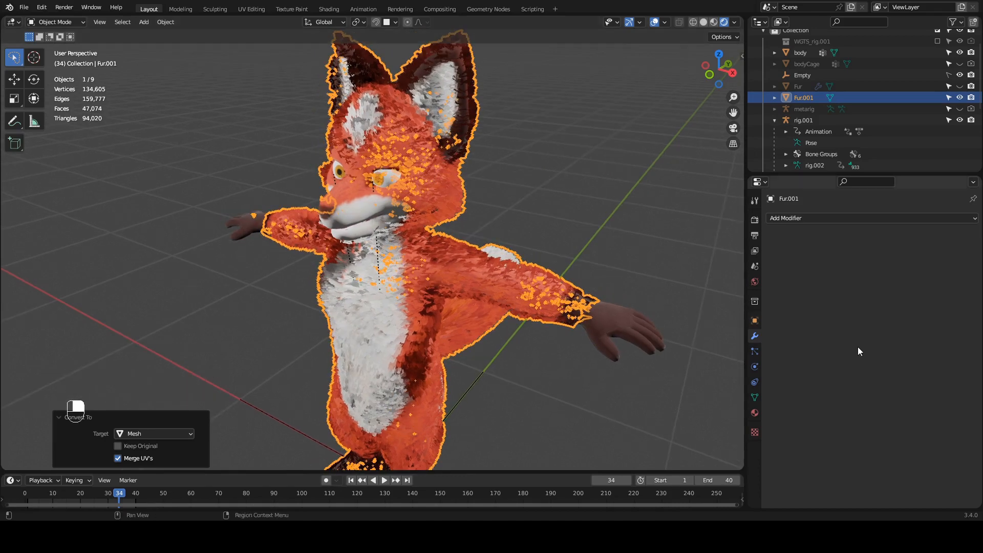
# Convert the furUv attribute of the duplicated fur mesh to a UV map
pyautogui.click(755, 397)
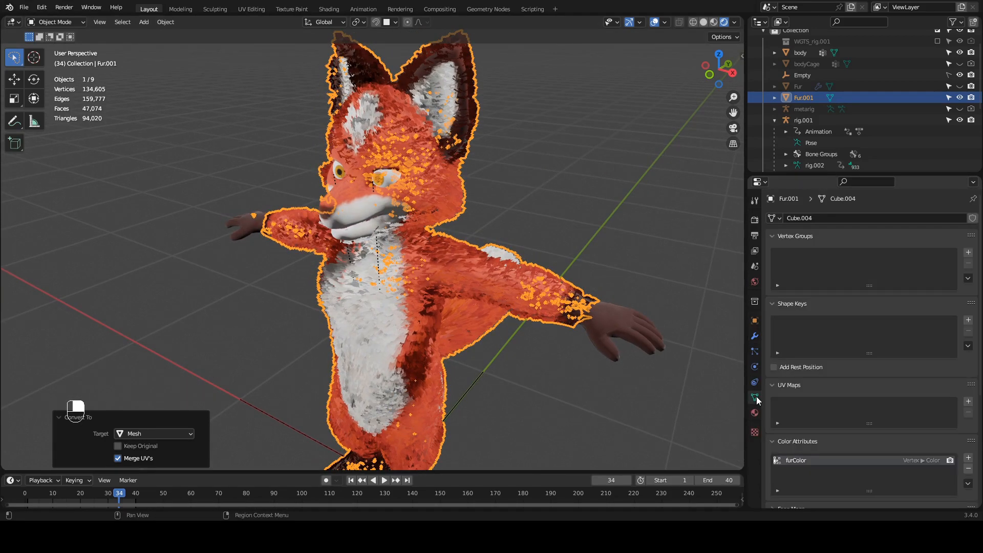
pyautogui.scroll(-3, 834, 358)
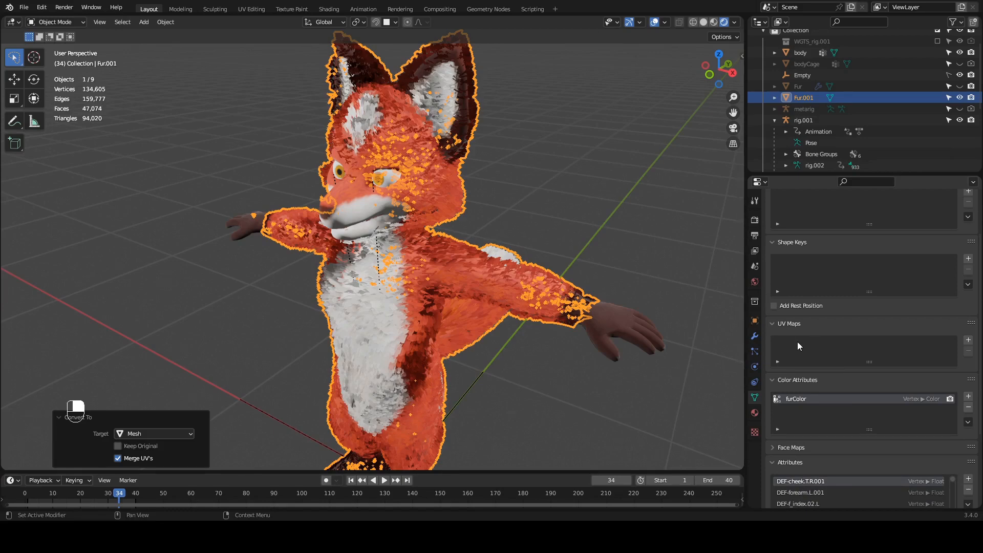
pyautogui.scroll(-2, 797, 342)
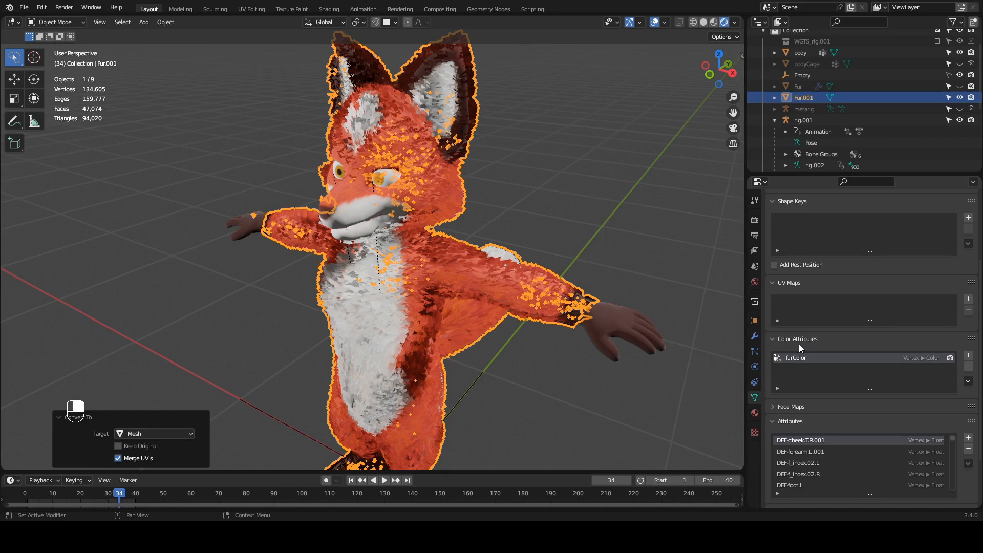
pyautogui.scroll(-3, 809, 338)
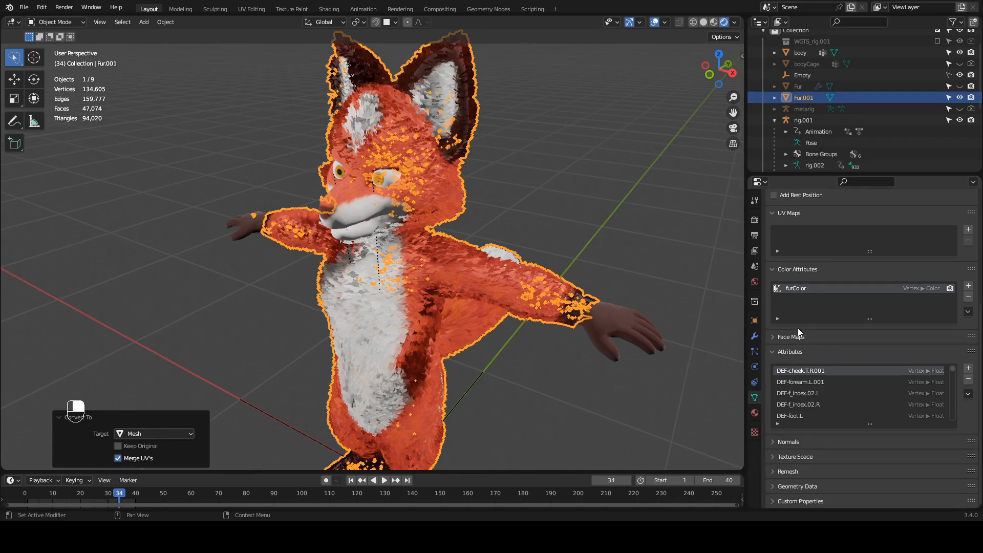
pyautogui.scroll(-5, 817, 404)
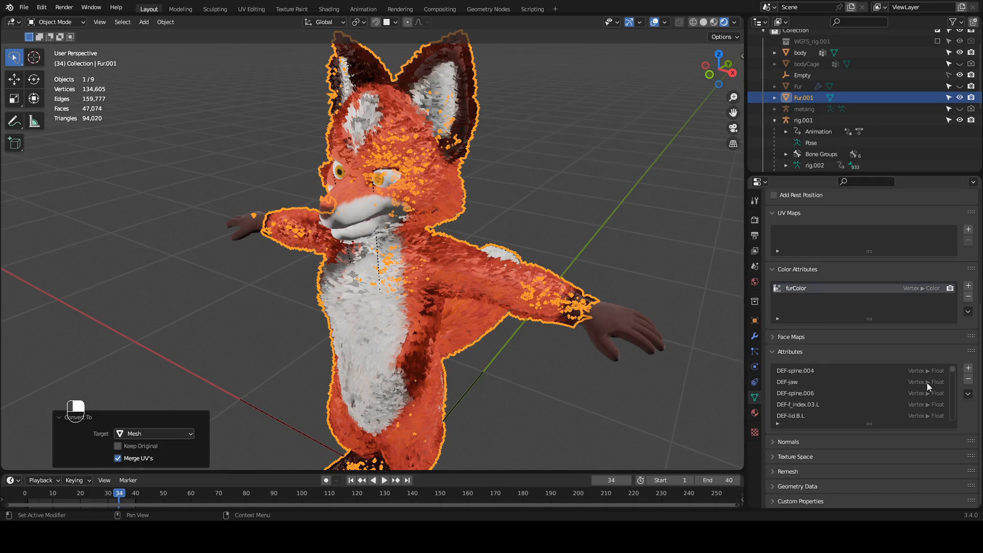
pyautogui.moveTo(952, 370); pyautogui.dragTo(950, 430)
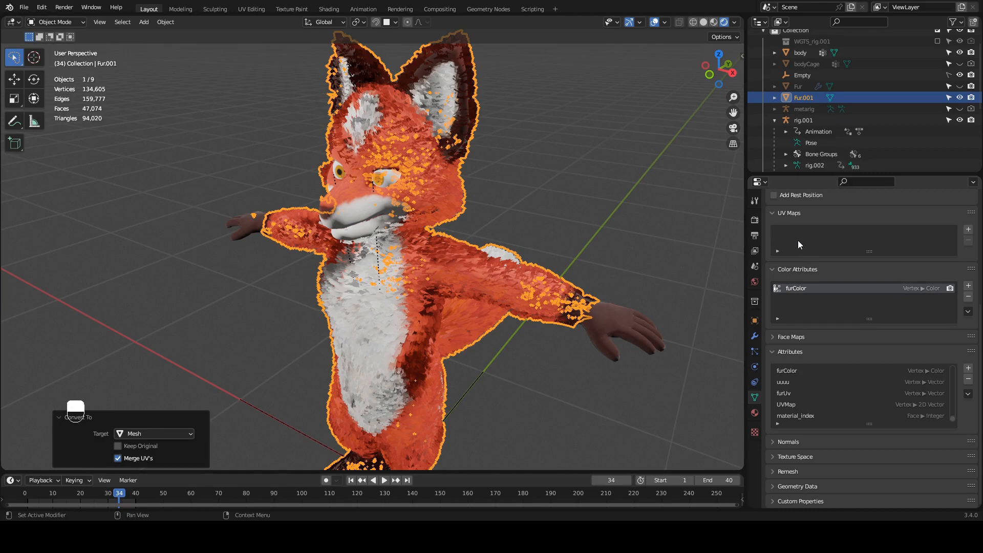
pyautogui.click(795, 393)
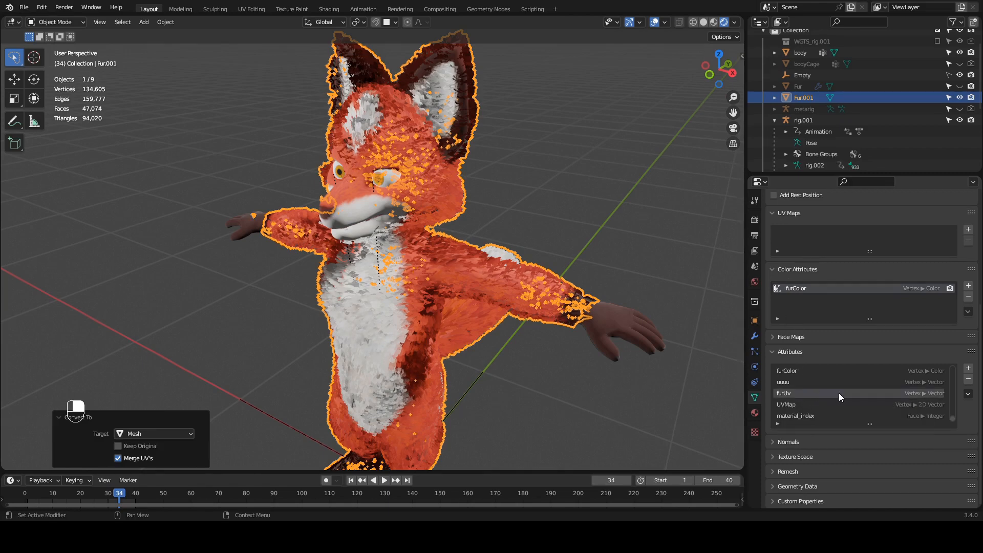
pyautogui.click(968, 393)
pyautogui.click(944, 406)
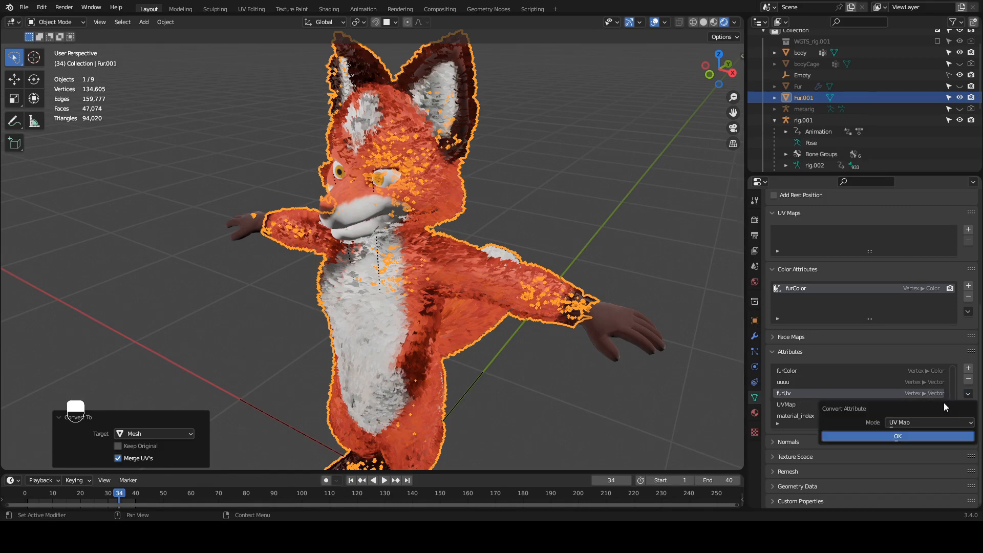
pyautogui.click(936, 419)
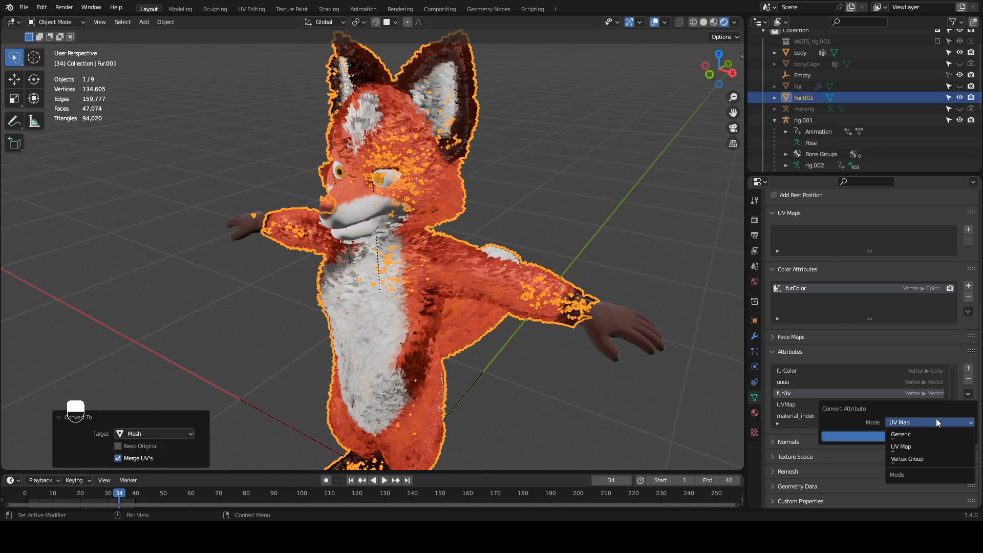
pyautogui.click(916, 446)
pyautogui.click(909, 436)
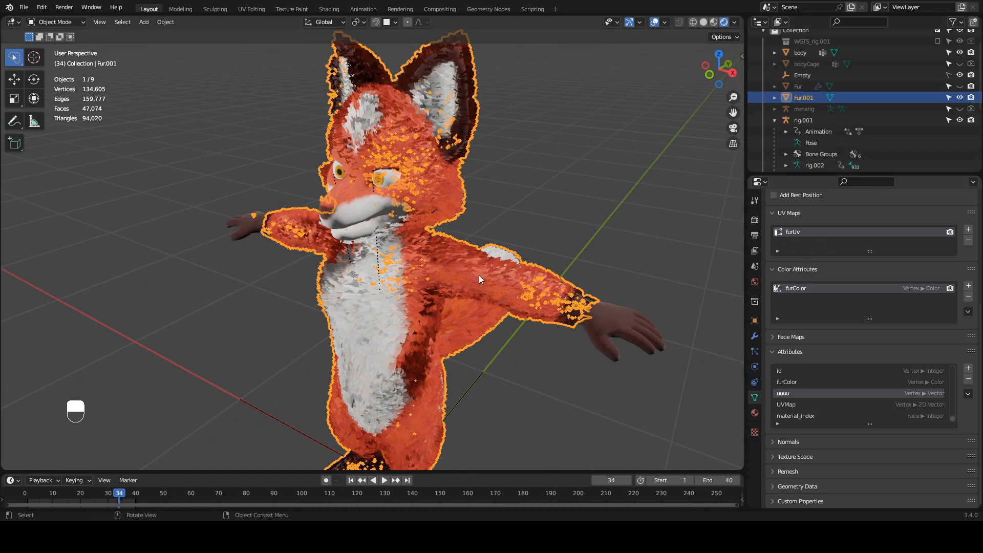
# Enable the Bones overlay in the viewport to show the fox's rig controls
pyautogui.moveTo(435, 263); pyautogui.dragTo(469, 250, button='middle')
pyautogui.scroll(3, 449, 247)
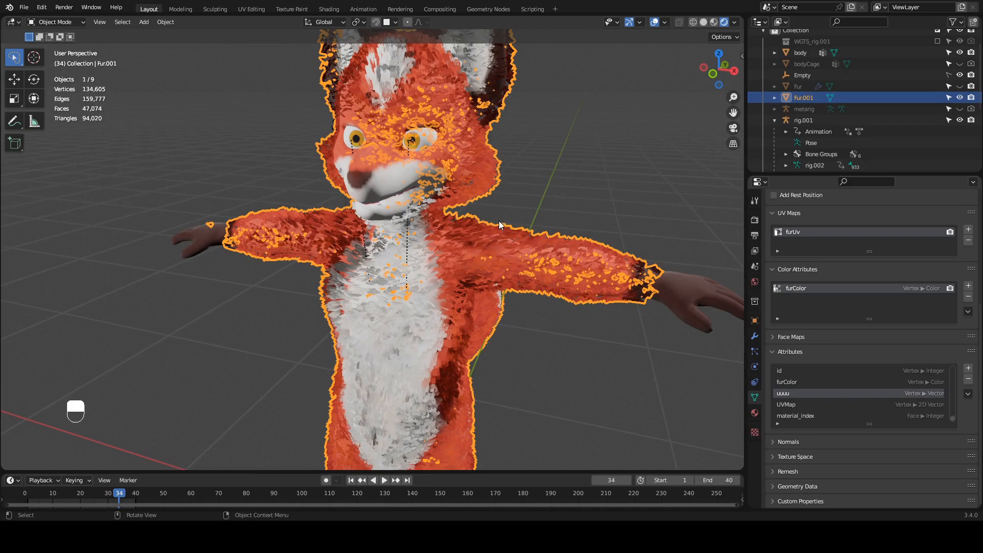
pyautogui.moveTo(514, 225); pyautogui.dragTo(444, 170, button='middle')
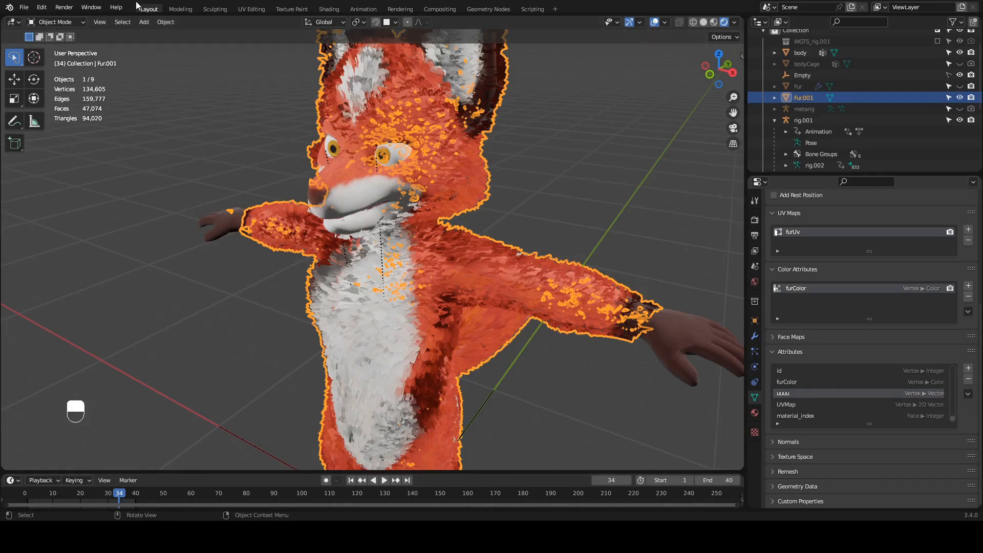
pyautogui.click(664, 23)
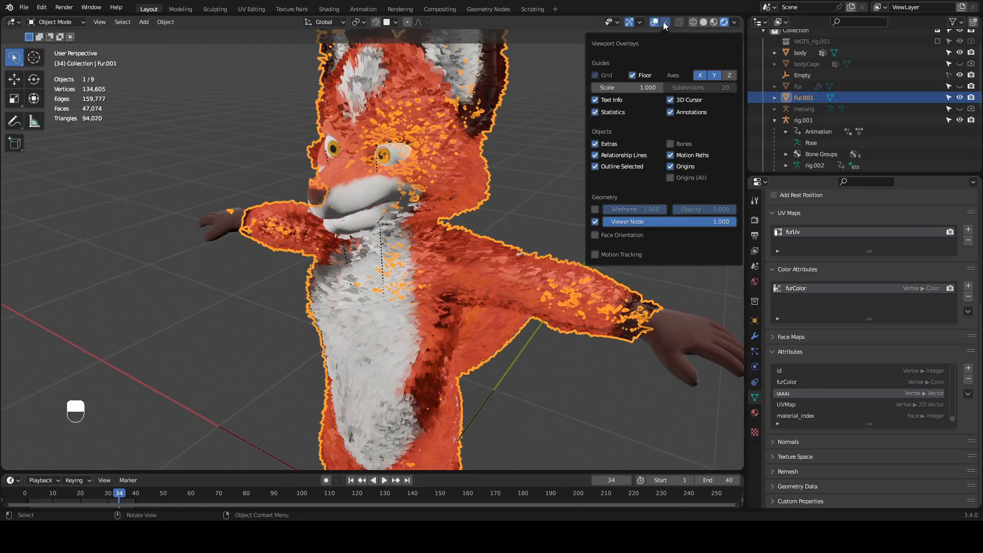
pyautogui.click(671, 144)
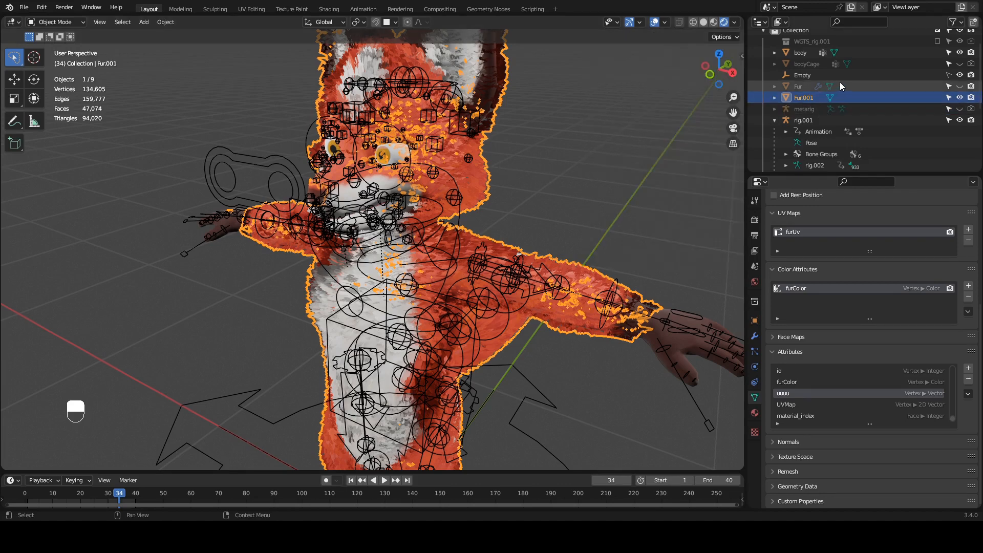
# Hide the Fur.001 mesh and parent the fox's body to rig.001 using Armature Deform With Automatic Weights
pyautogui.scroll(2, 839, 82)
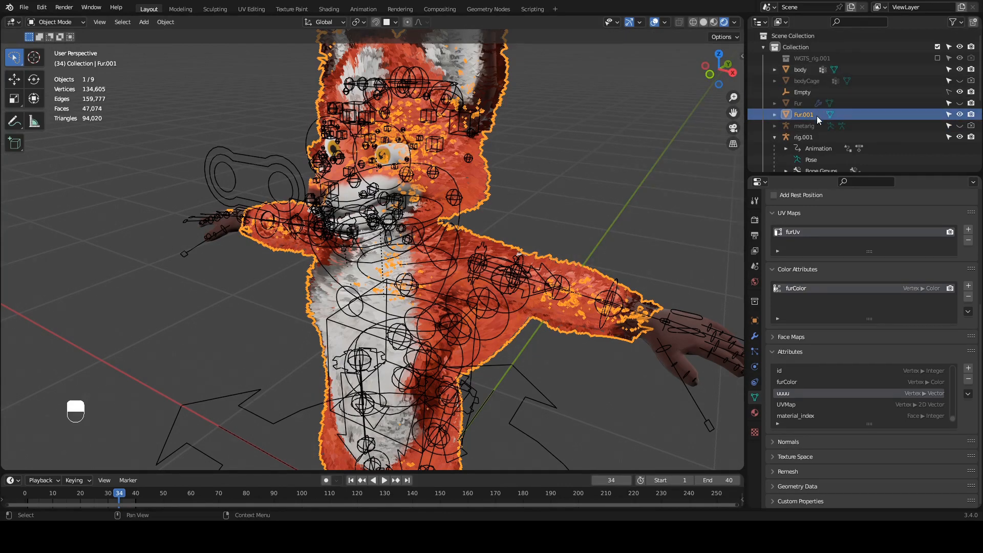
pyautogui.click(960, 114)
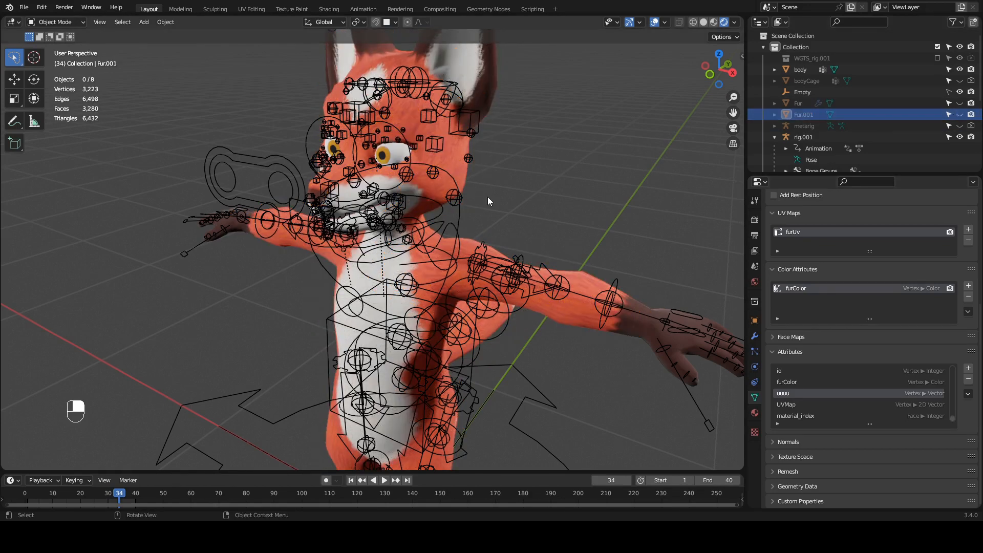
pyautogui.click(460, 163)
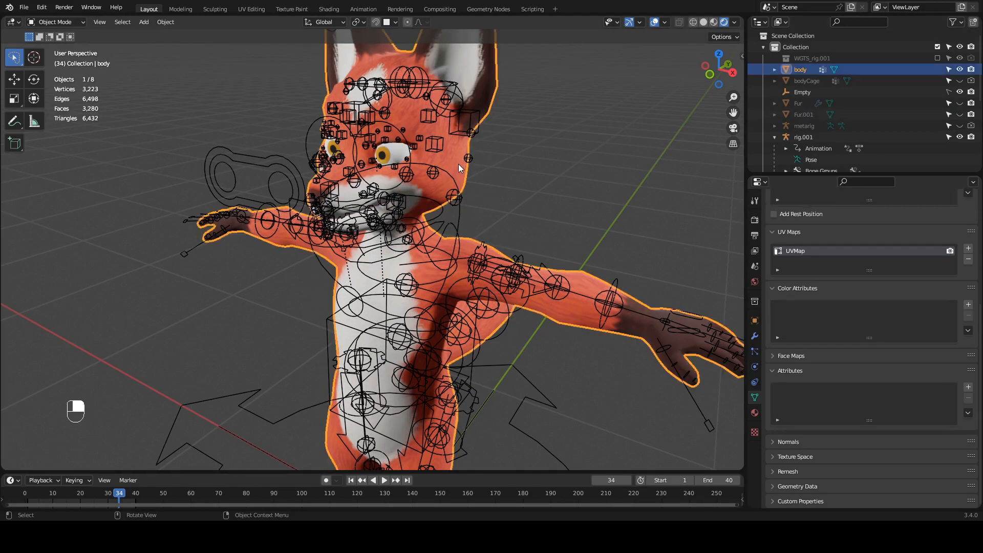
pyautogui.keyDown('shift'); pyautogui.click(459, 209); pyautogui.keyUp('shift')
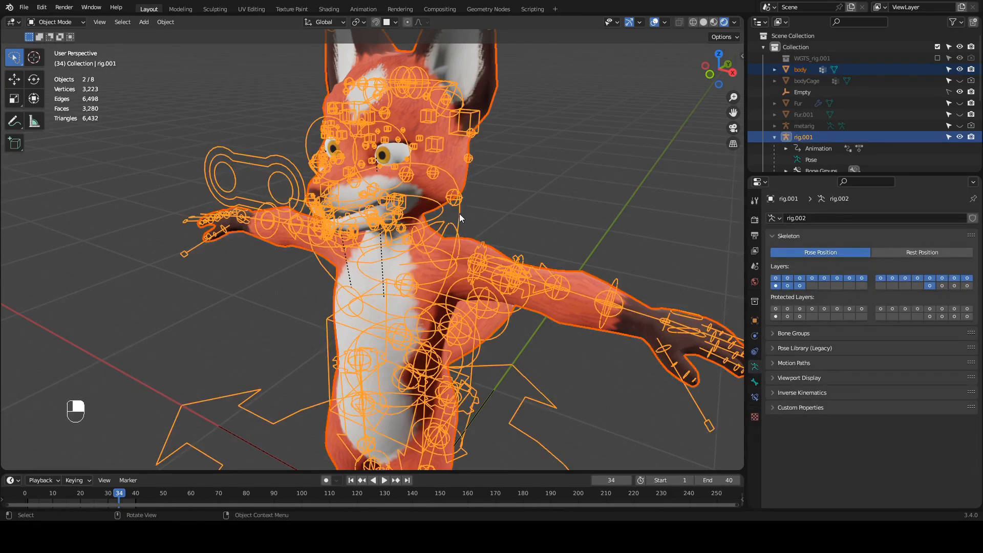
pyautogui.press('ctrl')
pyautogui.hotkey('ctrl', 'p')
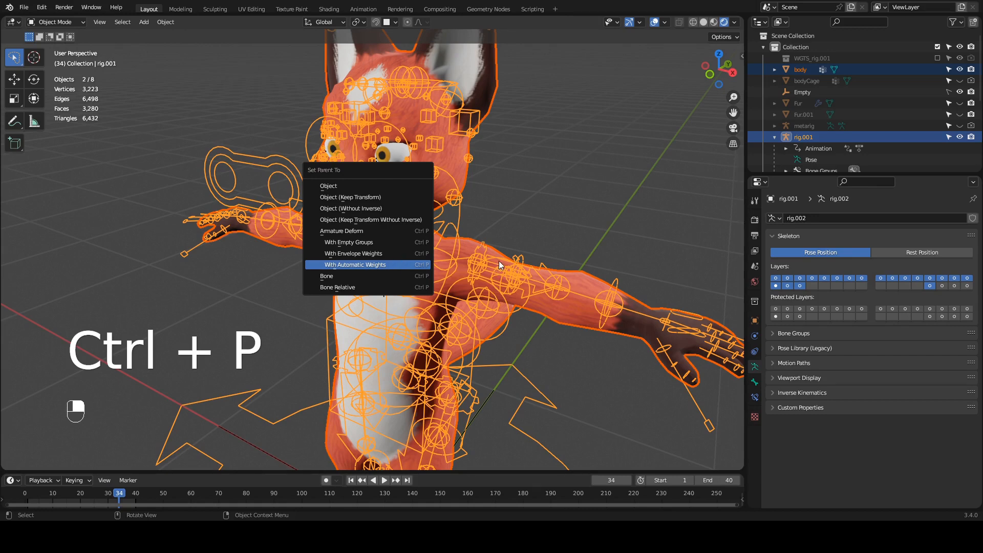
pyautogui.press('Return')
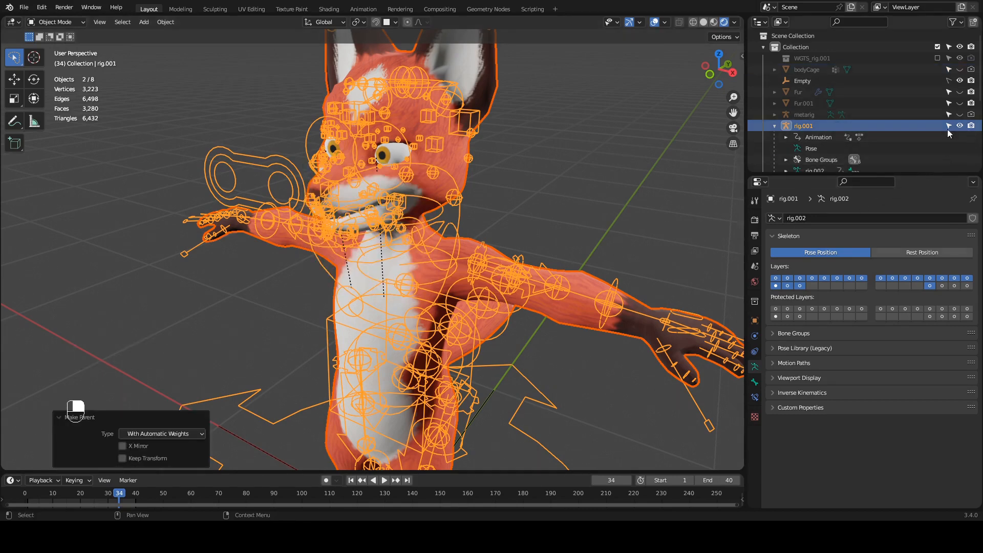
# Show the Fur.001 mesh again, leave only rig.001 selected, and switch the rig to Pose Mode
pyautogui.click(960, 103)
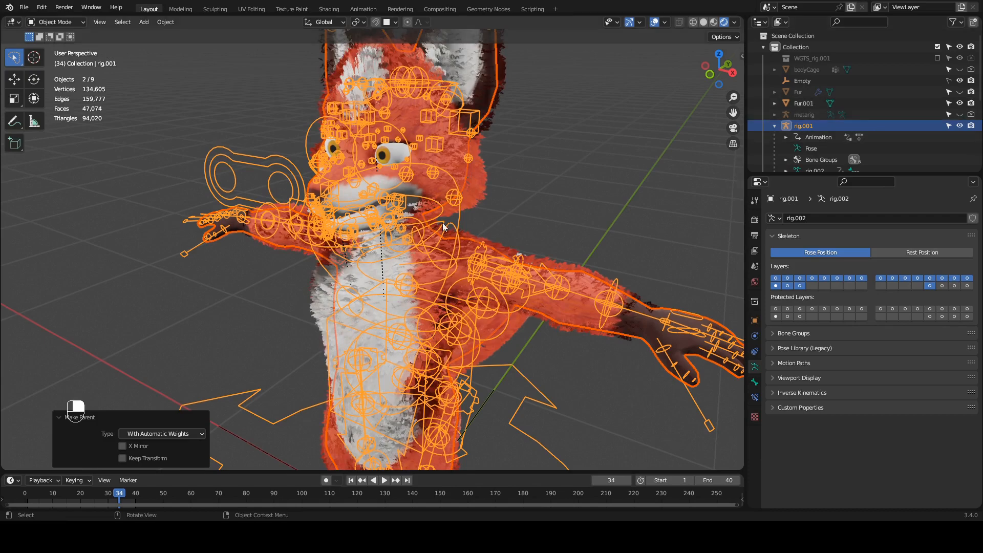
pyautogui.moveTo(482, 200); pyautogui.dragTo(503, 228, button='middle')
pyautogui.scroll(2, 503, 228)
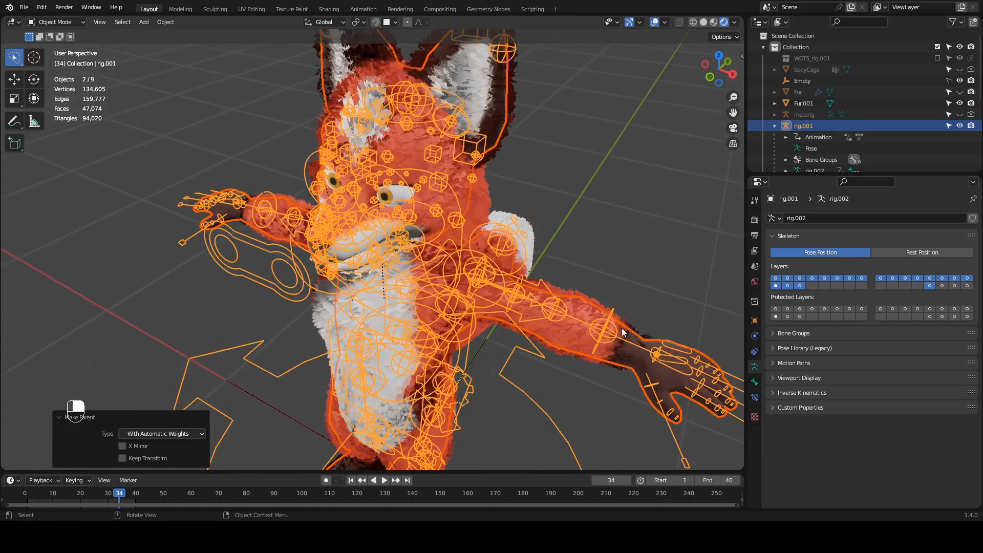
pyautogui.click(666, 352)
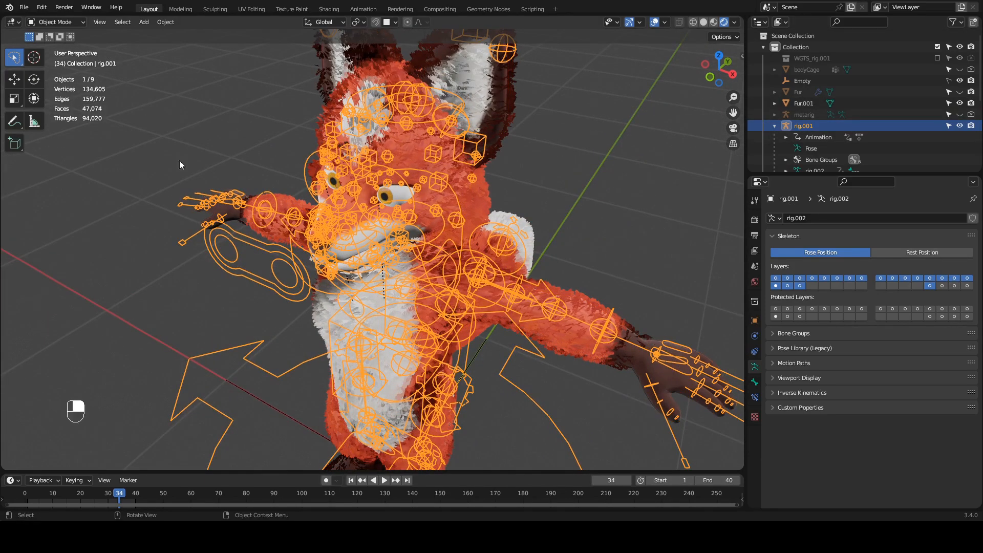
pyautogui.click(79, 23)
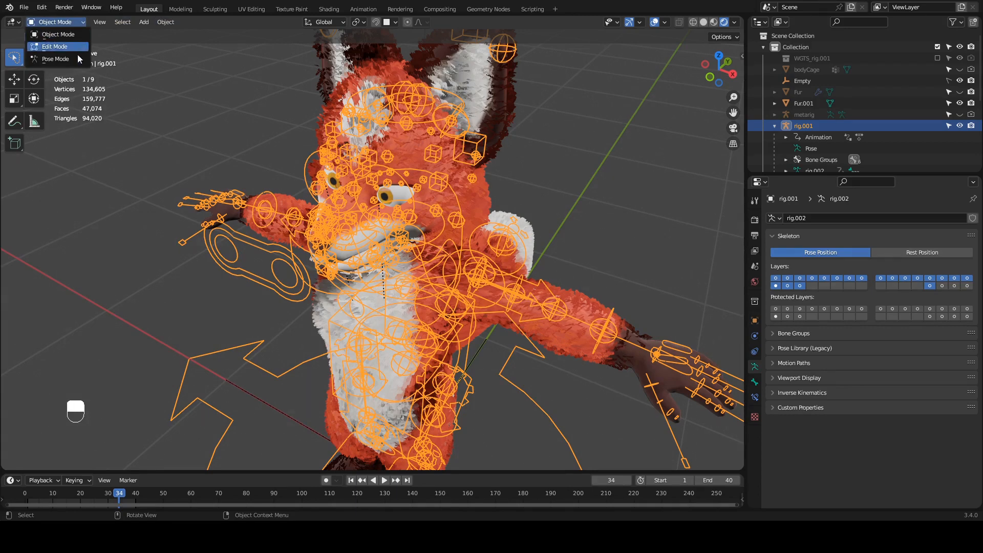
pyautogui.press('Return')
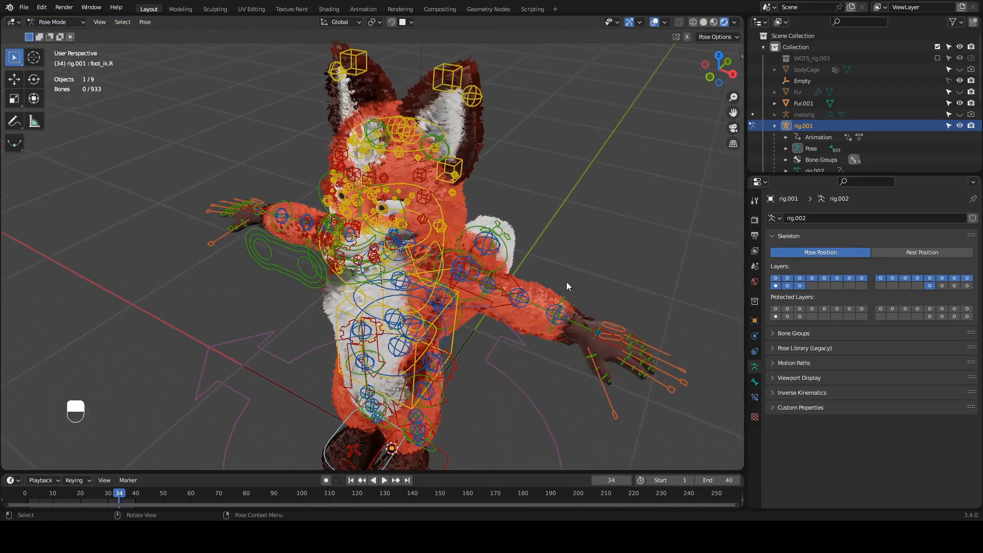
# Test the body deformation by raising the hand_ik.L control, and undo the move
pyautogui.click(613, 345)
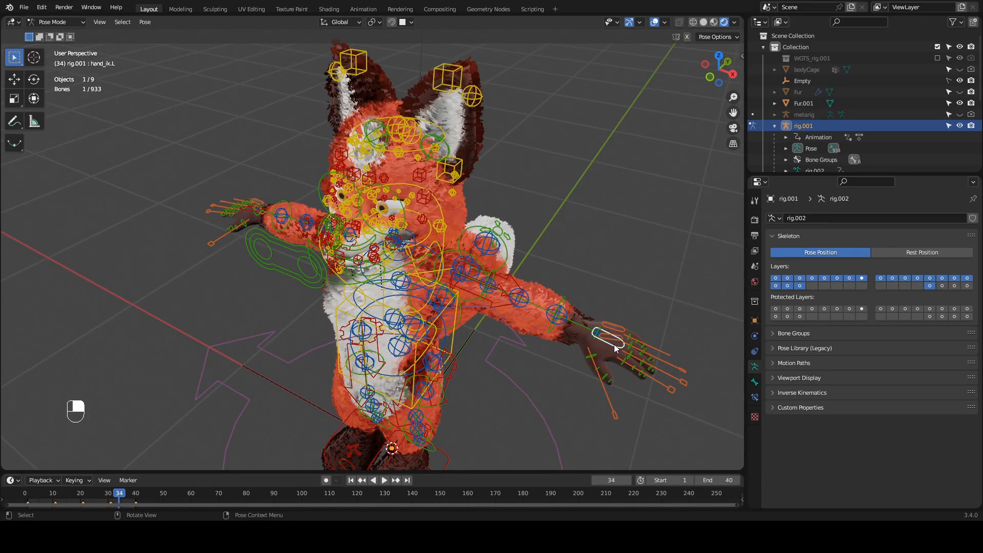
pyautogui.press('g')
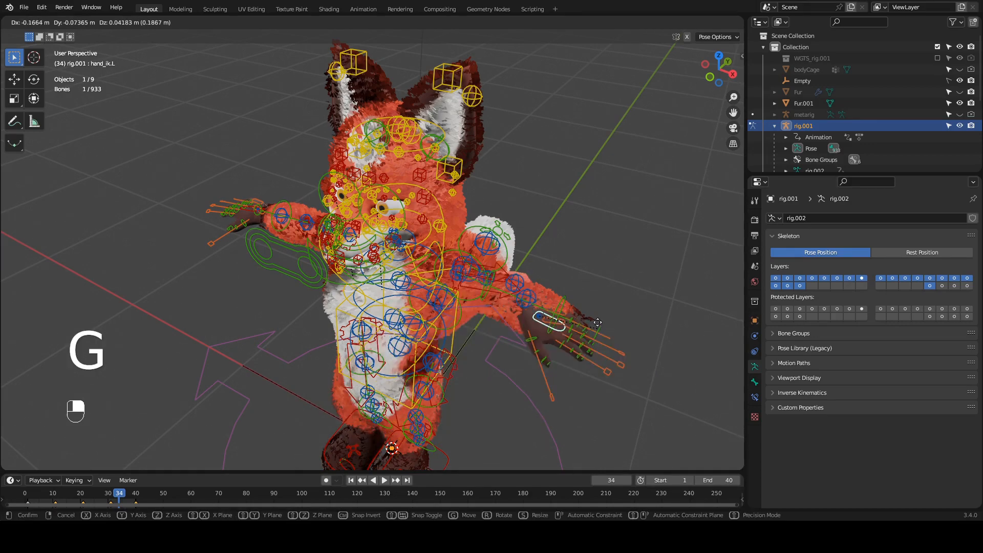
pyautogui.click(596, 279)
pyautogui.moveTo(573, 344); pyautogui.dragTo(557, 288, button='middle')
pyautogui.scroll(1, 557, 288)
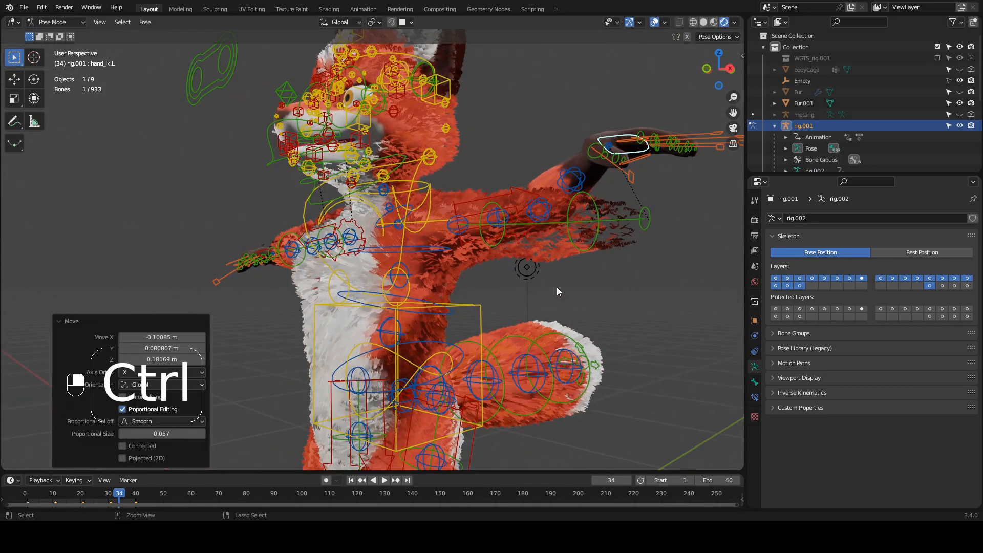
pyautogui.hotkey('ctrl', 'z')
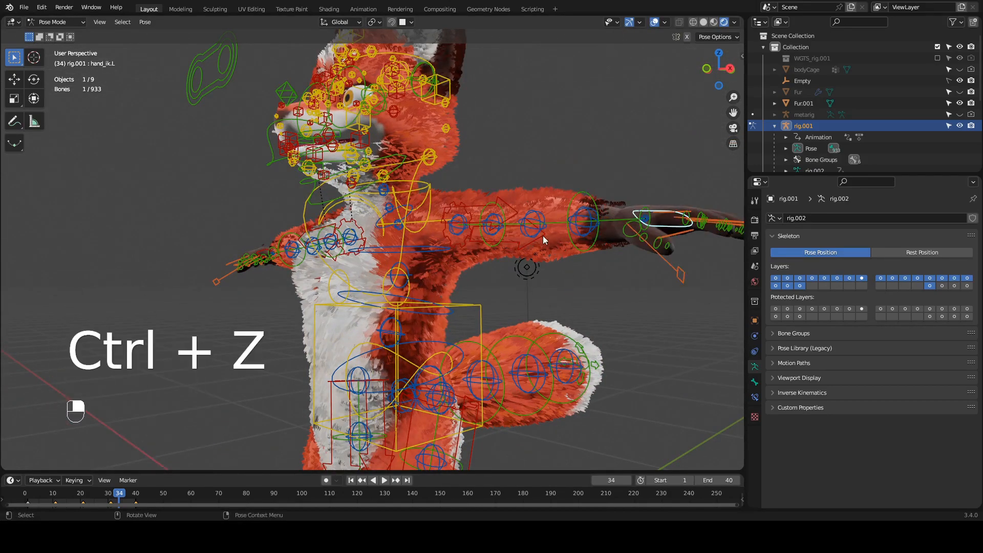
pyautogui.moveTo(544, 228); pyautogui.dragTo(552, 247, button='middle')
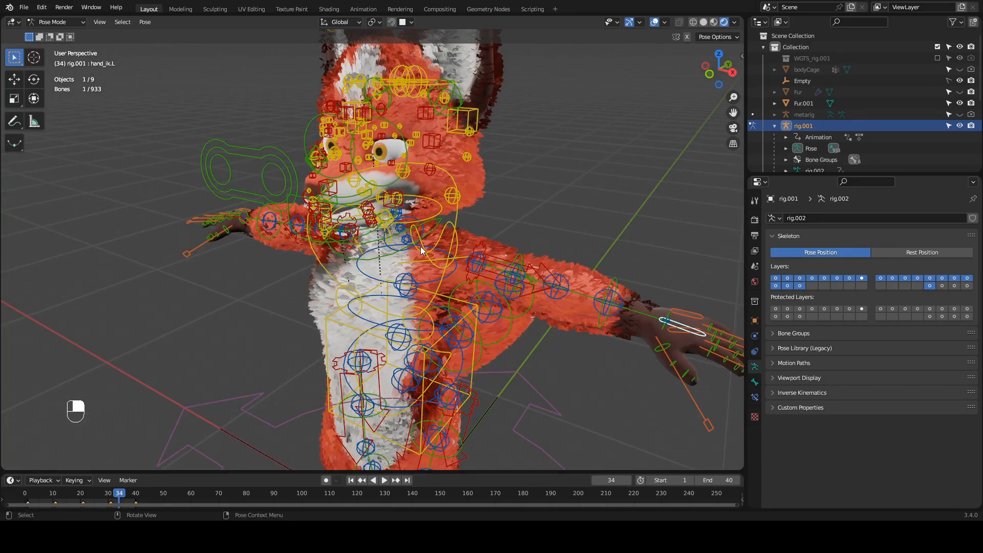
# Deselect the hand control and return the rig to Object Mode
pyautogui.click(481, 188)
pyautogui.click(61, 19)
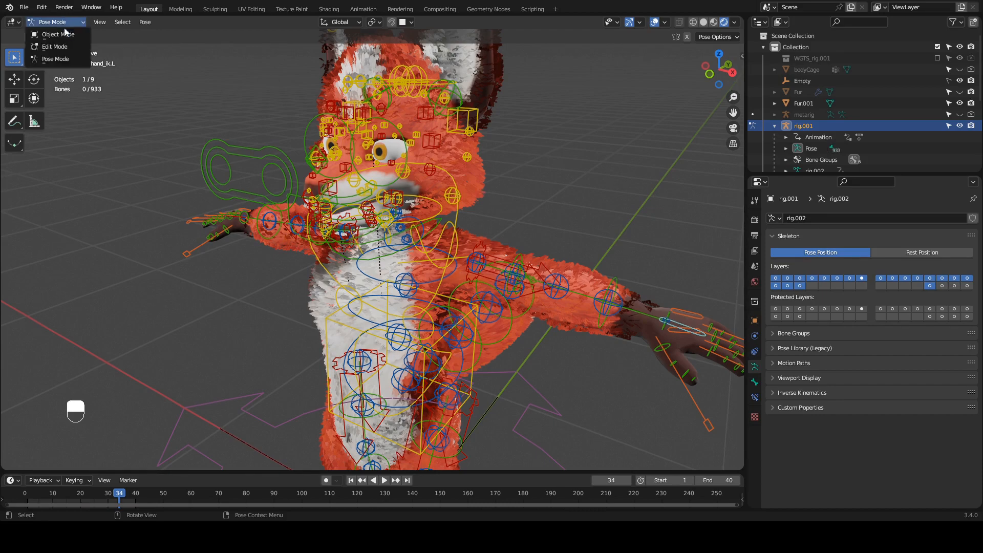
pyautogui.click(64, 33)
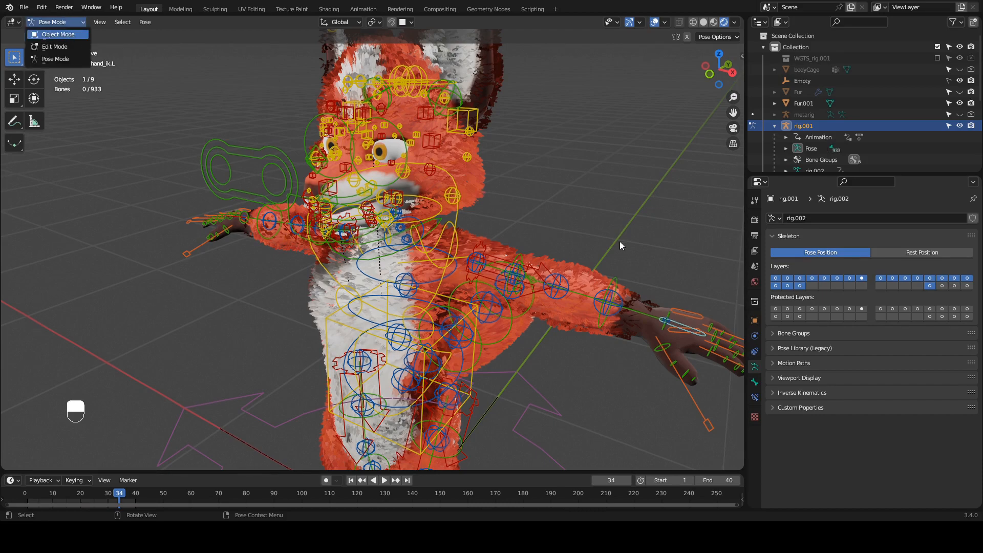
# Parent the Fur.001 mesh to rig.001 using Armature Deform With Automatic Weights
pyautogui.click(464, 184)
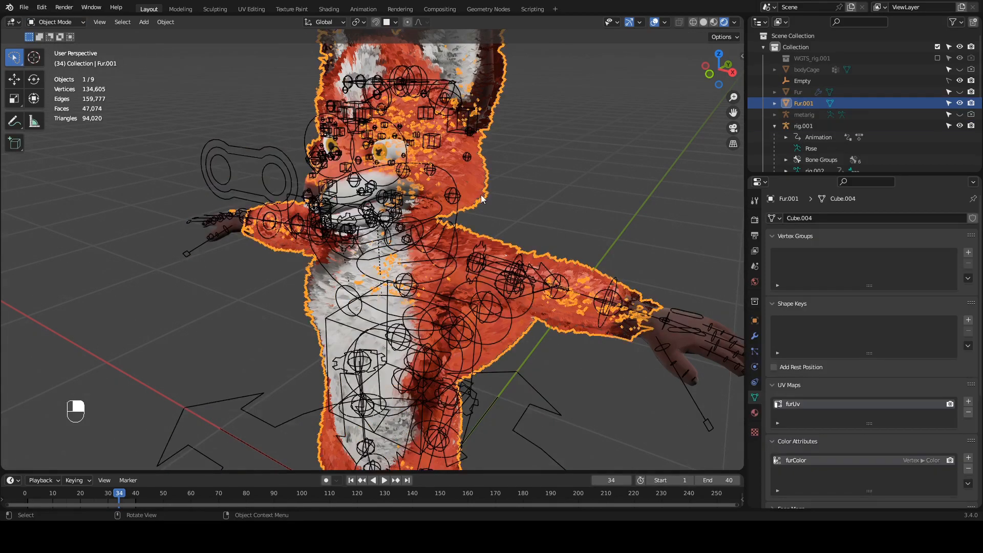
pyautogui.keyDown('shift'); pyautogui.click(457, 218); pyautogui.keyUp('shift')
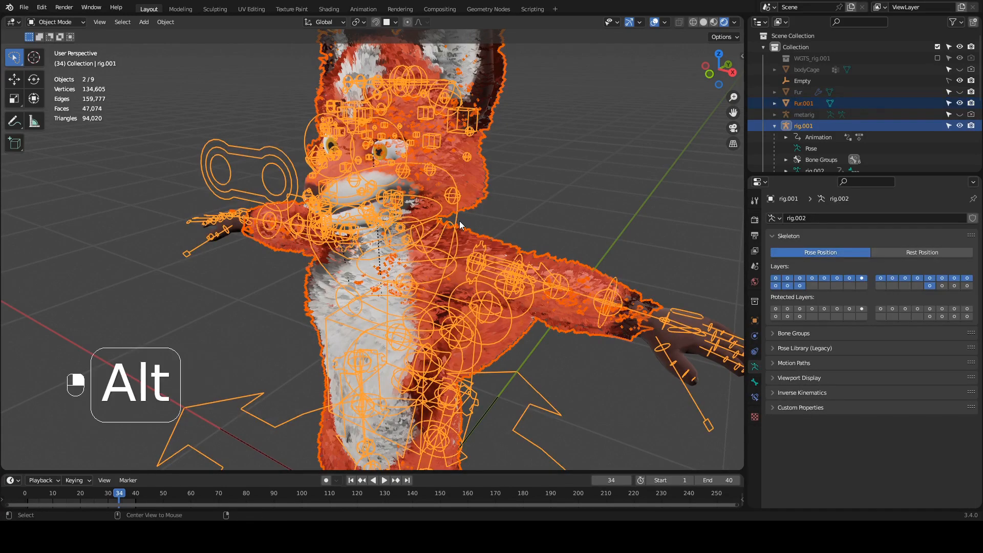
pyautogui.hotkey('alt', 'p')
pyautogui.click(450, 221)
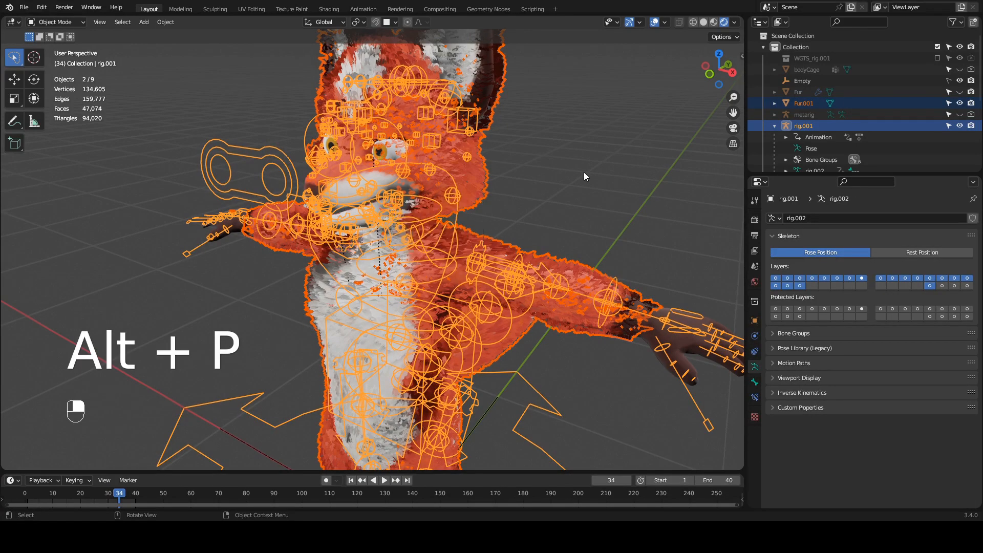
pyautogui.hotkey('ctrl', '[')
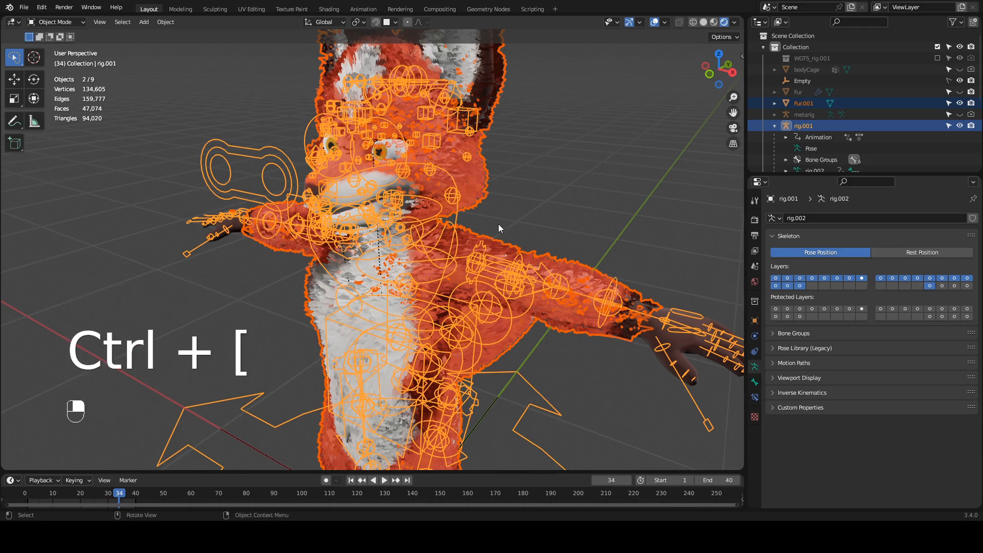
pyautogui.hotkey('ctrl', 'p')
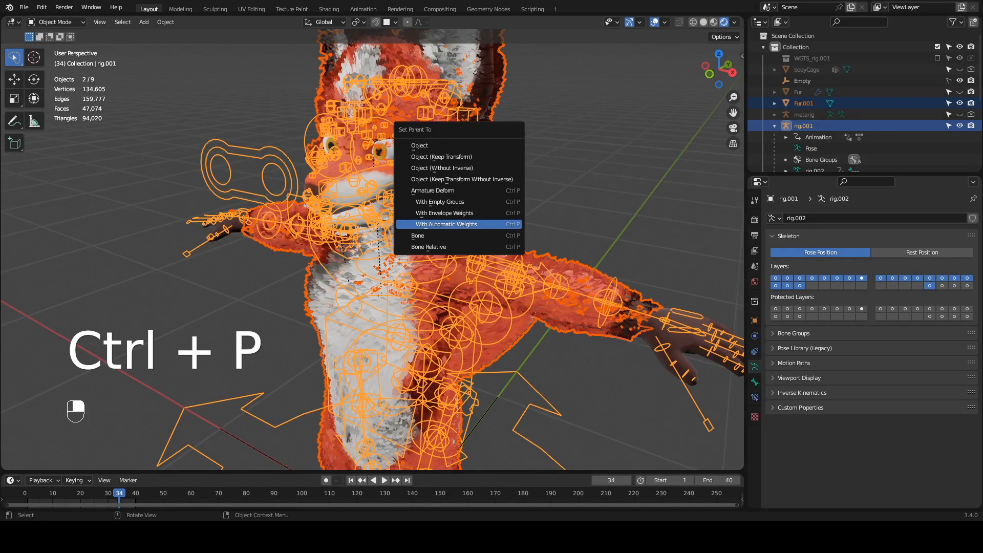
pyautogui.click(488, 225)
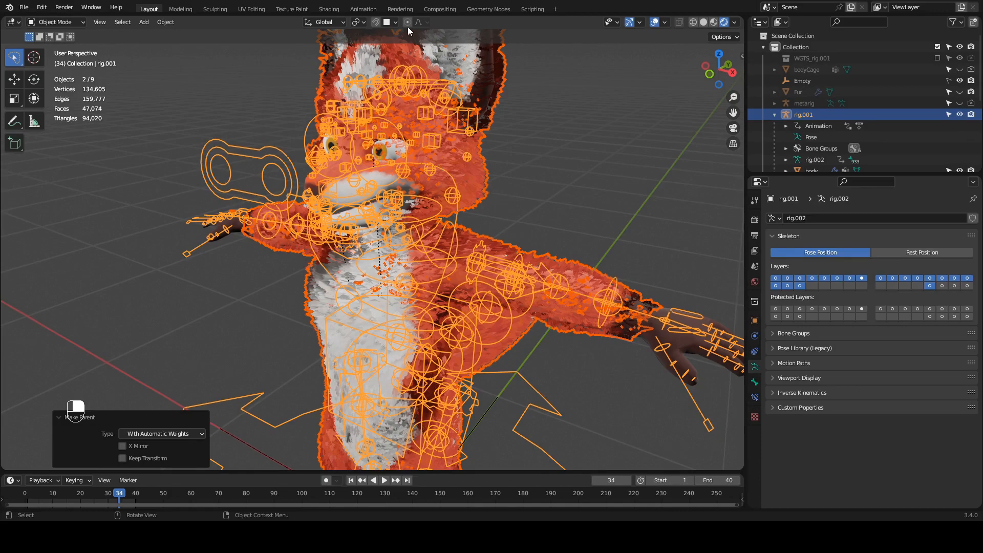
# Select the body, add Fur.001 to the selection as the active object, and switch to Weight Paint mode
pyautogui.scroll(3, 491, 199)
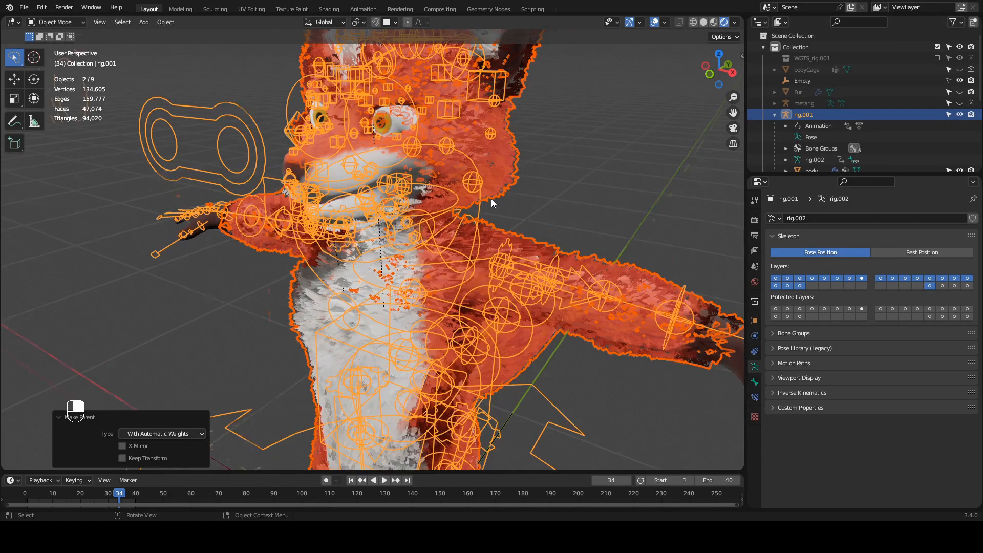
pyautogui.click(324, 131)
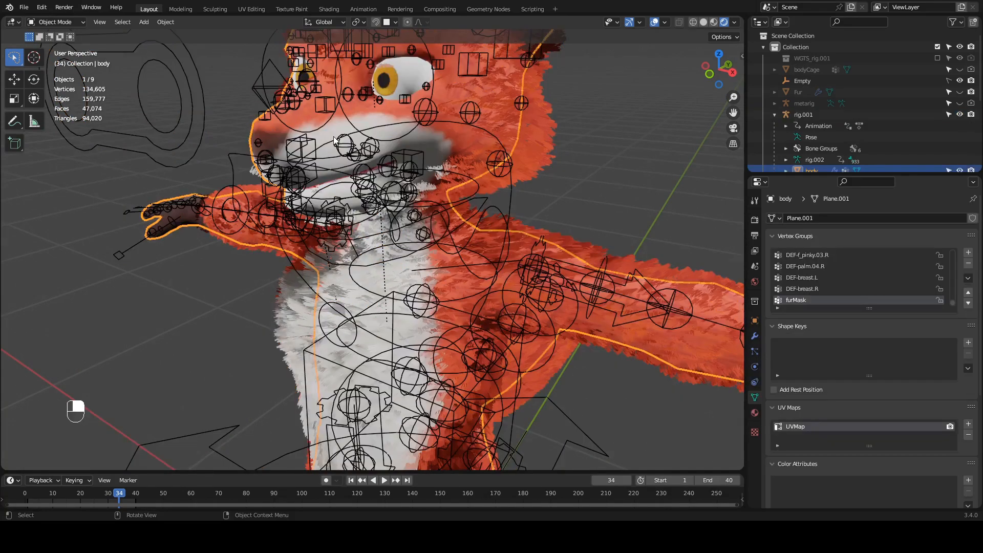
pyautogui.moveTo(327, 134); pyautogui.dragTo(413, 214, button='middle')
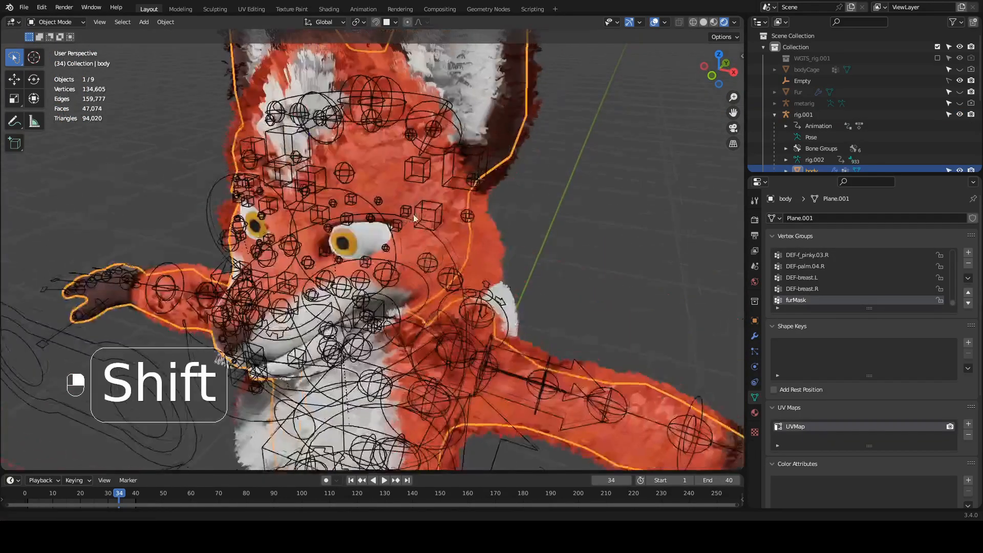
pyautogui.keyDown('shift'); pyautogui.click(496, 253); pyautogui.keyUp('shift')
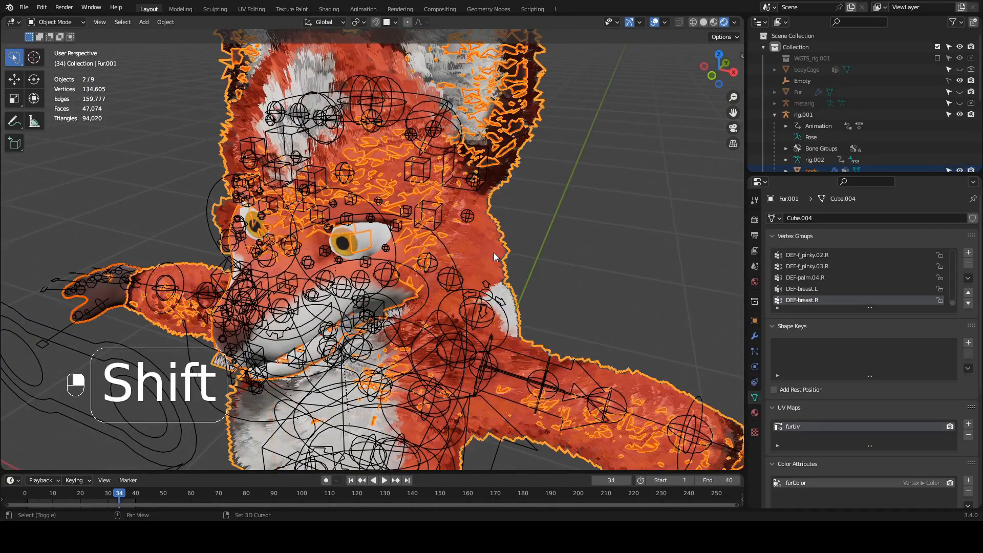
pyautogui.moveTo(518, 267); pyautogui.dragTo(557, 256, button='middle')
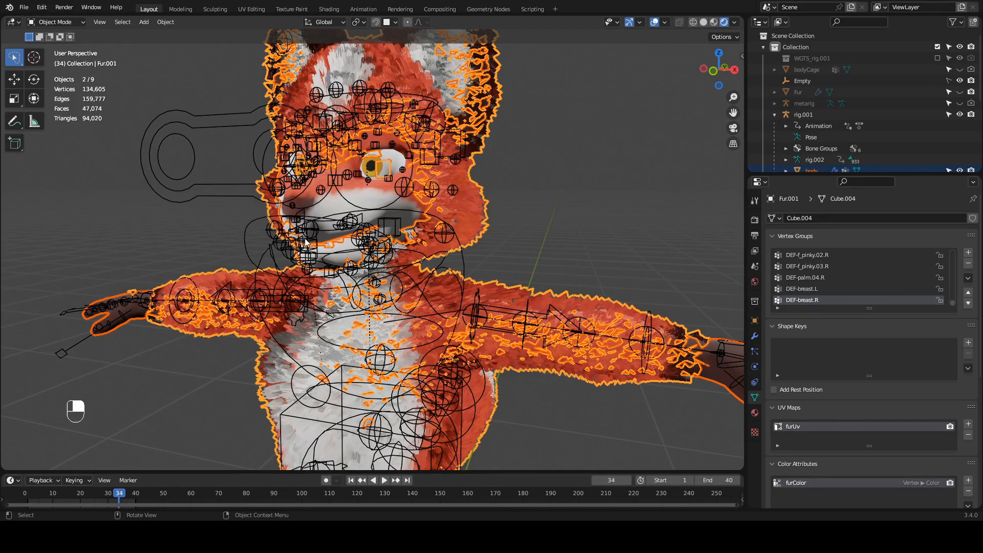
pyautogui.click(72, 23)
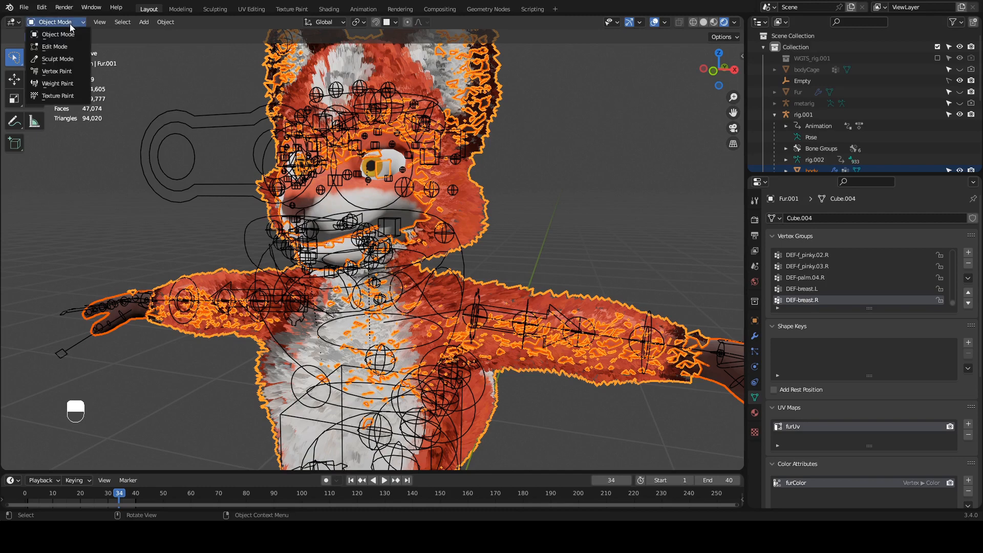
pyautogui.click(72, 84)
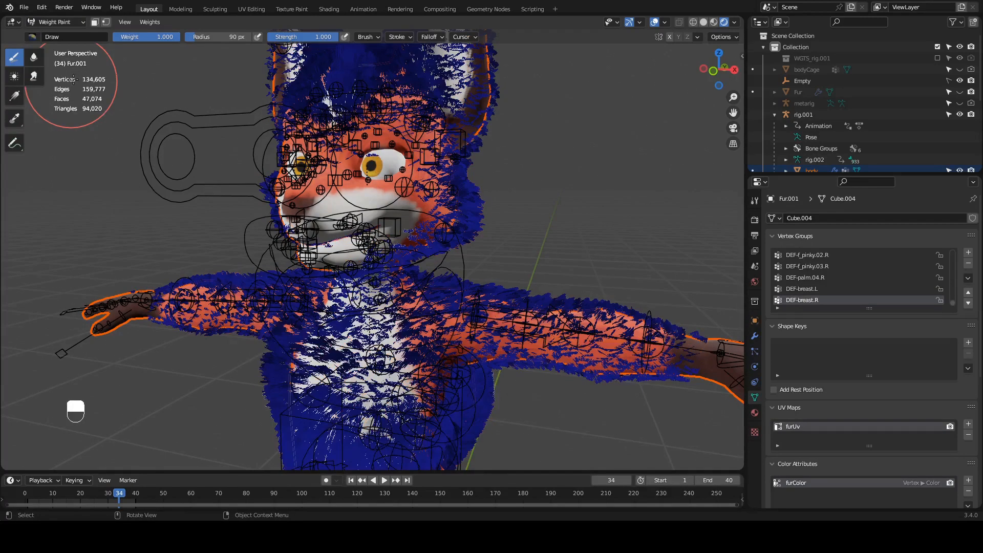
# Transfer the body's weights to Fur.001 with Nearest Vertex mapping, source layers By Name and destination All Layers
pyautogui.click(157, 23)
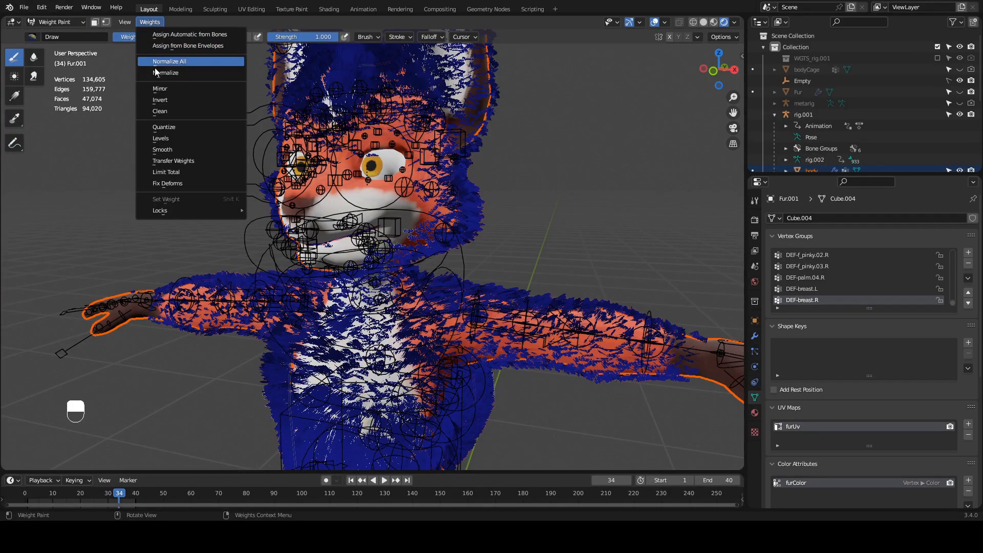
pyautogui.click(185, 161)
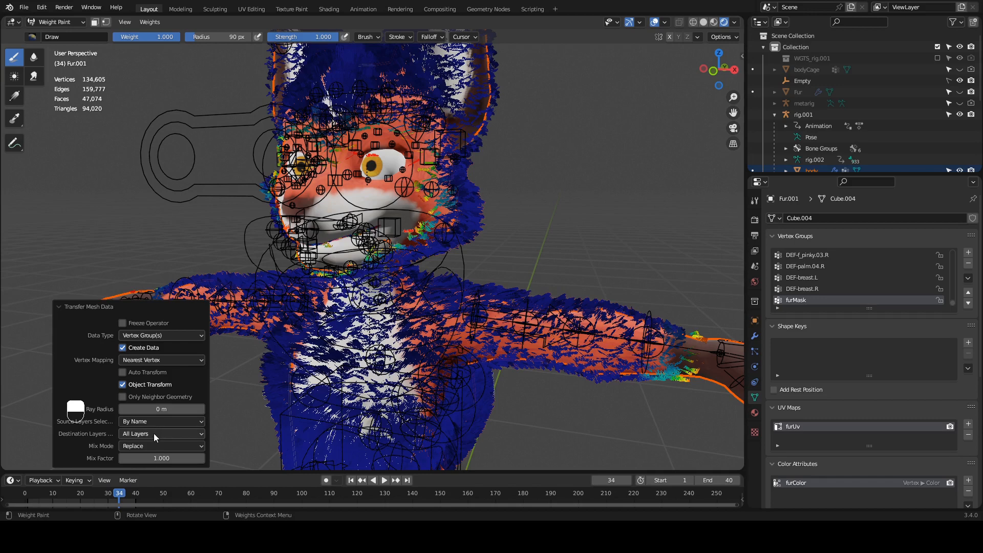
pyautogui.click(162, 421)
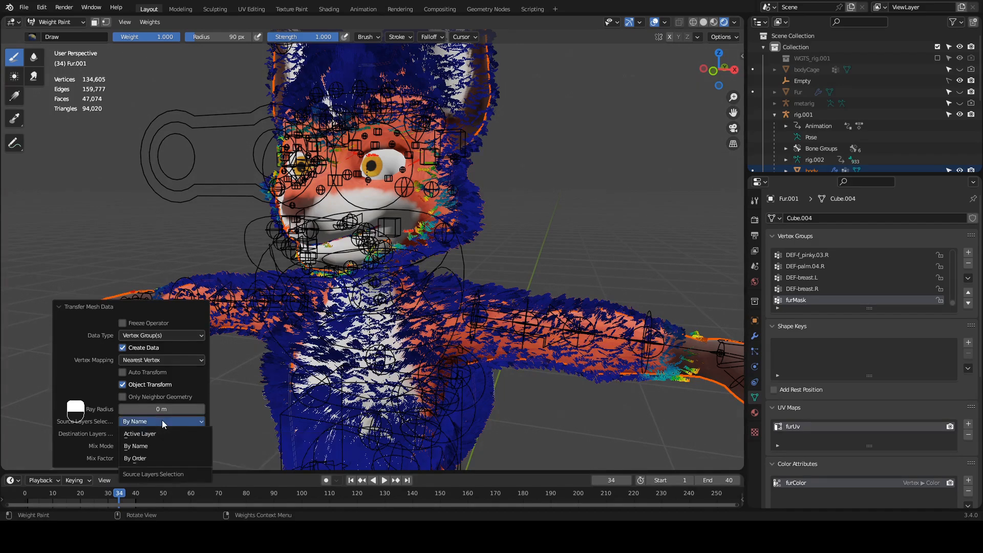
pyautogui.click(162, 421)
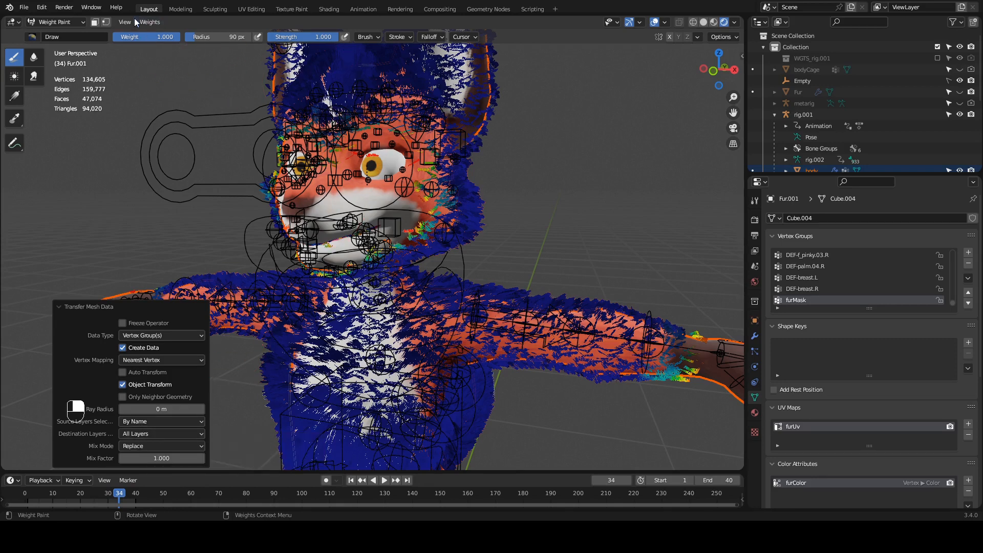
# Return to Object Mode, select rig.001 and switch it to Pose Mode
pyautogui.click(57, 22)
pyautogui.click(58, 34)
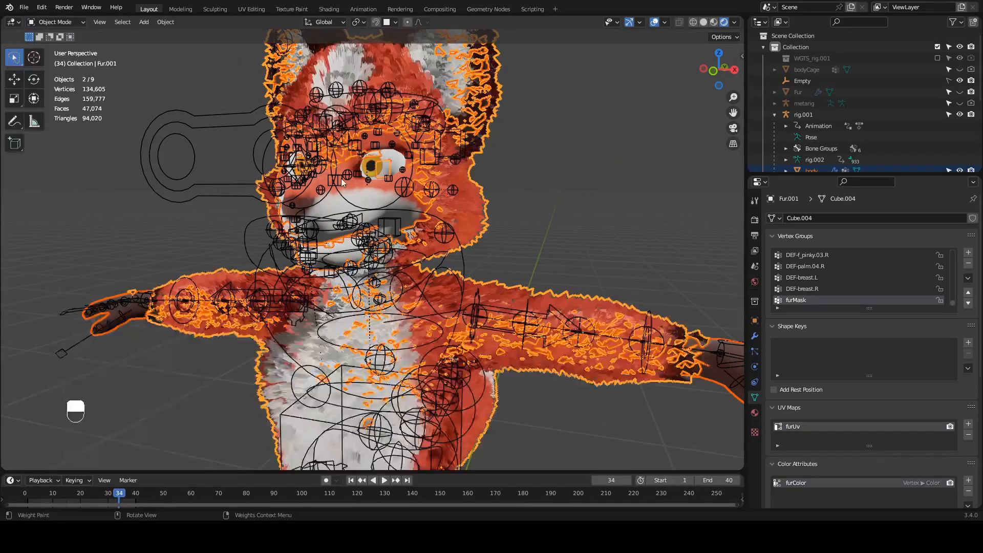
pyautogui.scroll(-3, 578, 229)
pyautogui.moveTo(572, 244); pyautogui.dragTo(526, 276, button='middle')
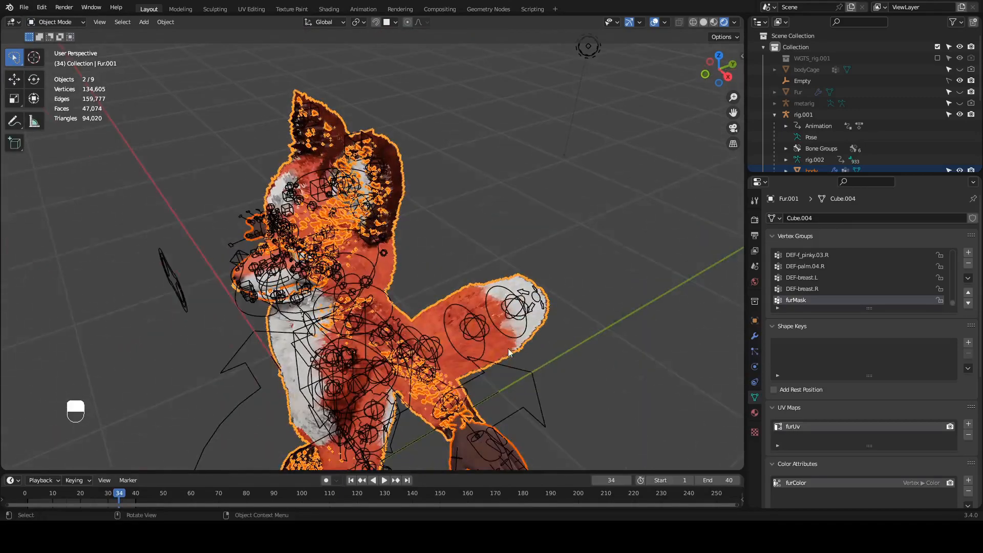
pyautogui.keyDown('shift'); pyautogui.moveTo(491, 342); pyautogui.dragTo(506, 259, button='middle'); pyautogui.keyUp('shift')
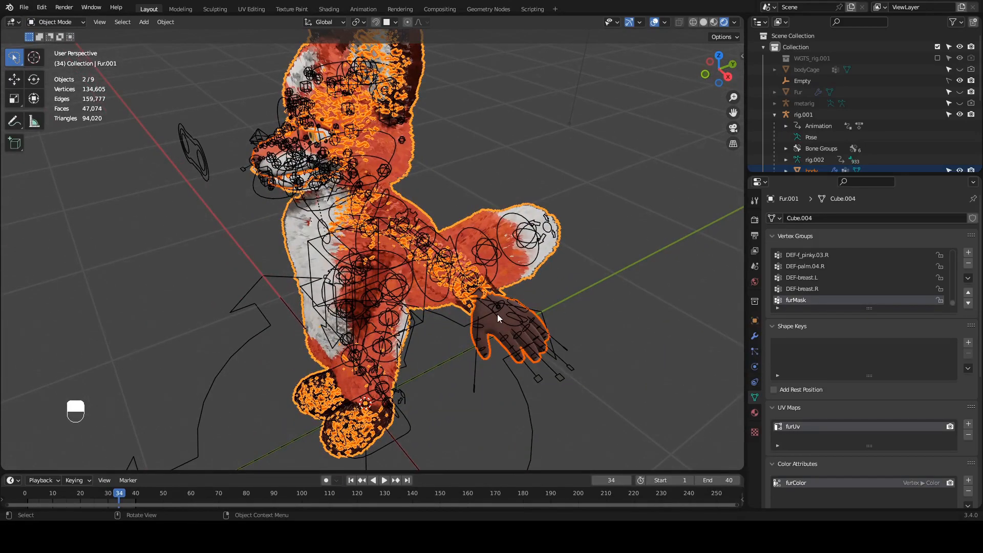
pyautogui.click(497, 315)
pyautogui.click(69, 22)
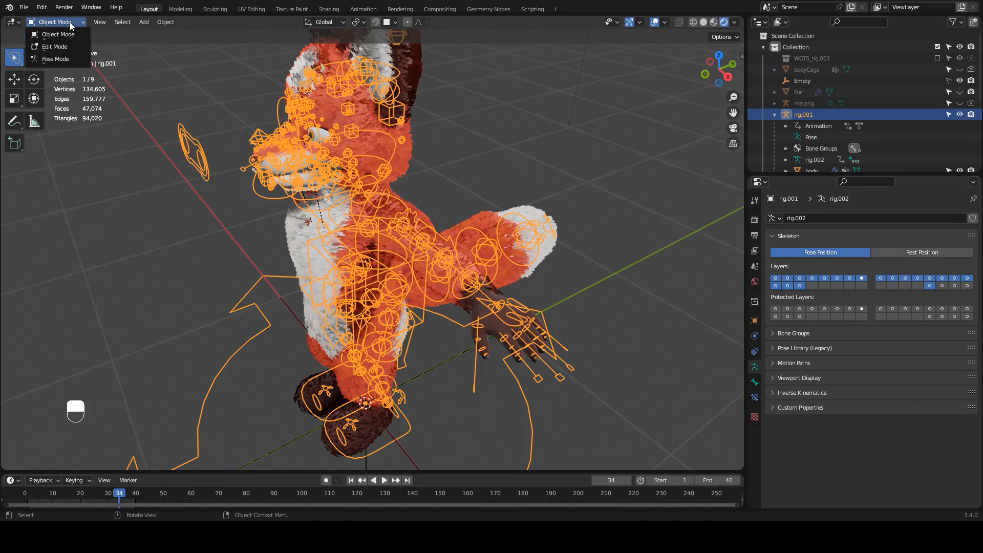
pyautogui.click(84, 61)
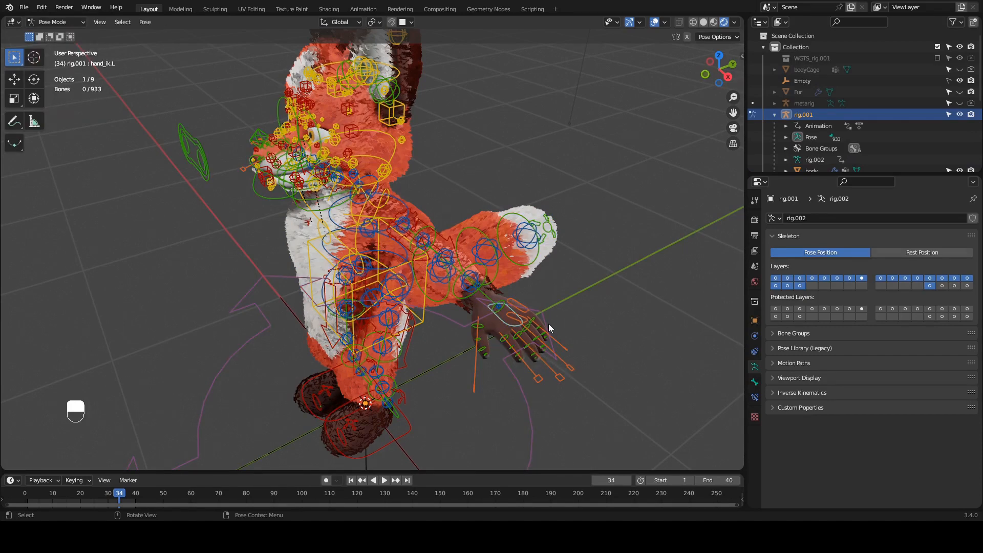
# Move the left hand IK control by about -0.26 m in X, -0.05 m in Y and 0.29 m in Z
pyautogui.press('g')
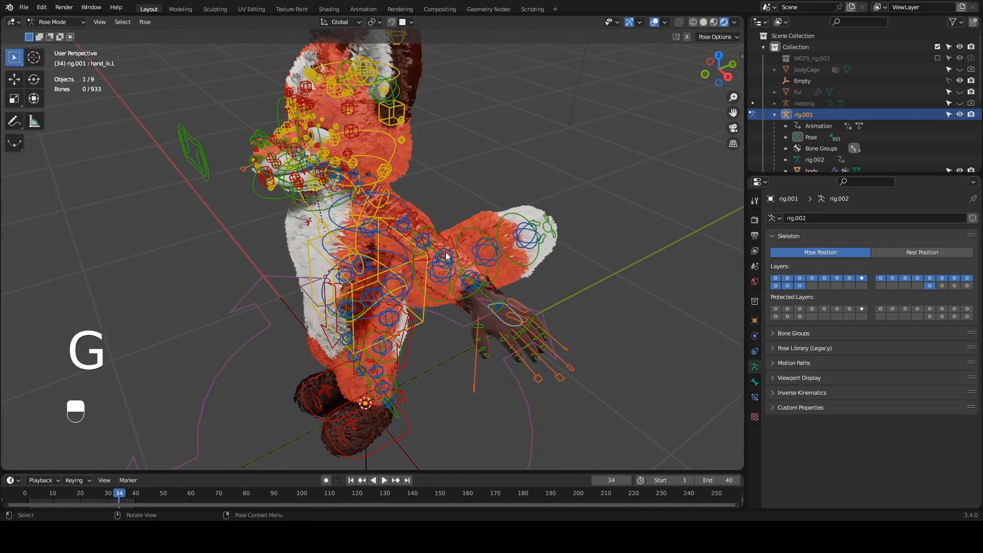
pyautogui.press('g')
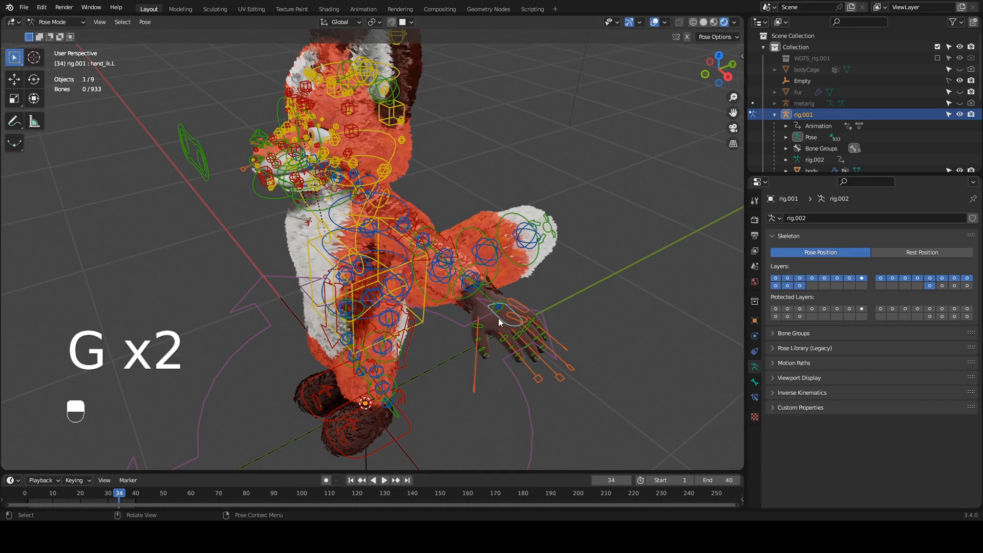
pyautogui.click(498, 318)
pyautogui.press('g')
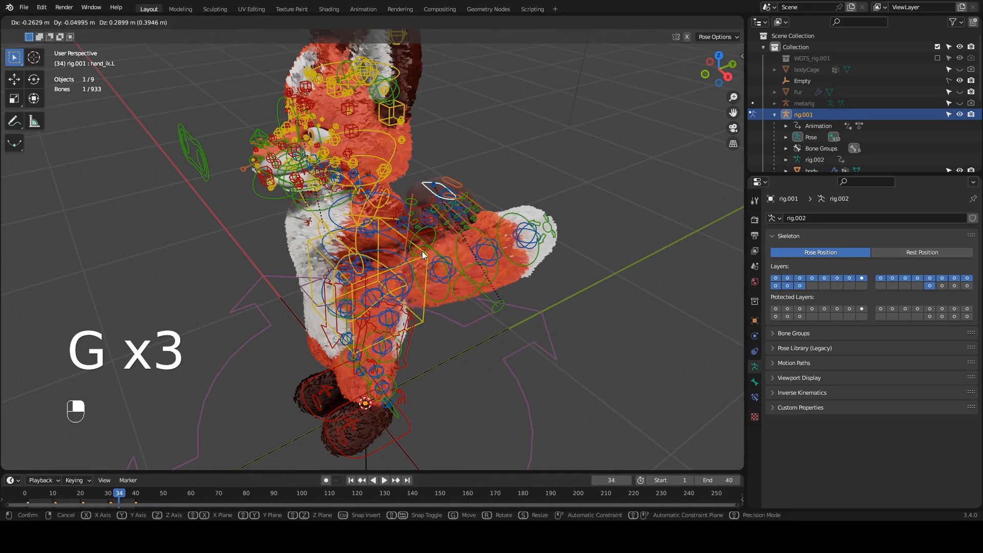
pyautogui.click(435, 193)
pyautogui.moveTo(454, 219); pyautogui.dragTo(388, 309, button='middle')
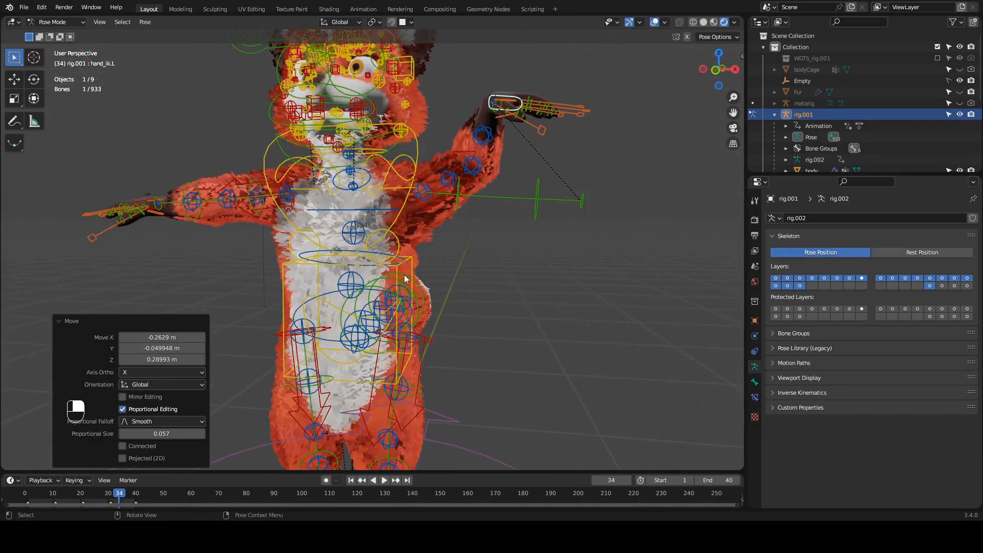
# Rotate the chest control freely with the trackball by about 36.1° and 17.8°
pyautogui.click(416, 146)
pyautogui.press('r')
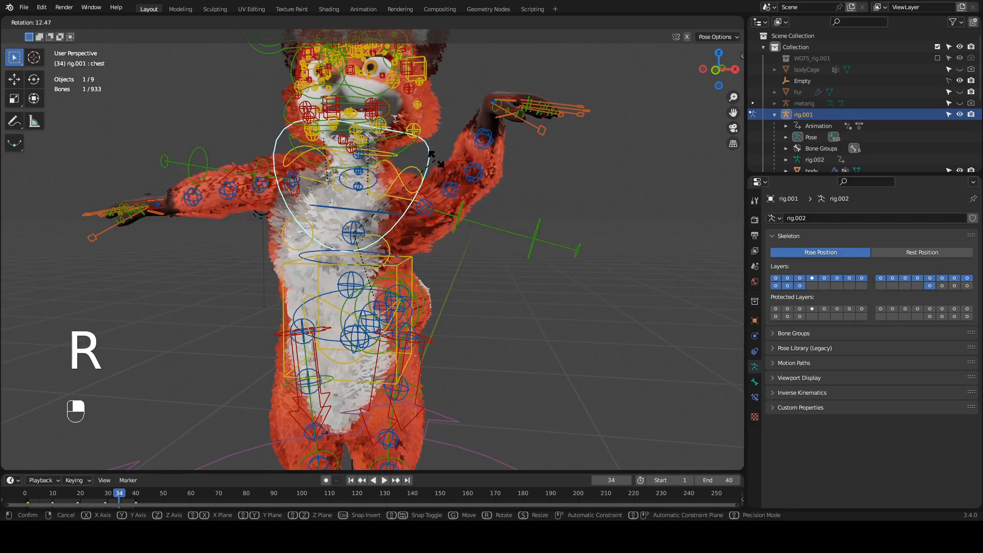
pyautogui.press('r')
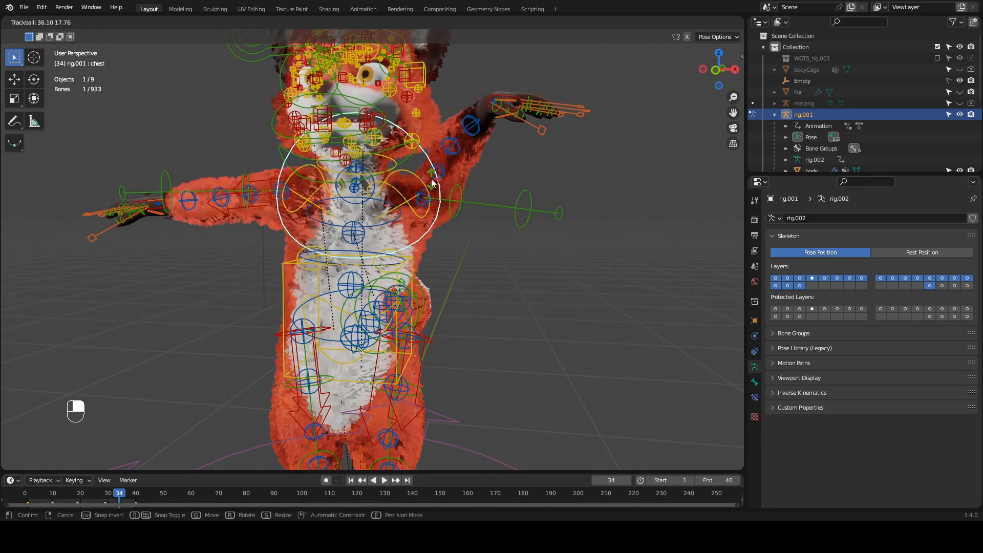
pyautogui.click(433, 184)
# Lift the right foot IK control by about 0.16 m and shift it outward so the leg steps to the side
pyautogui.moveTo(372, 310); pyautogui.dragTo(436, 199, button='middle')
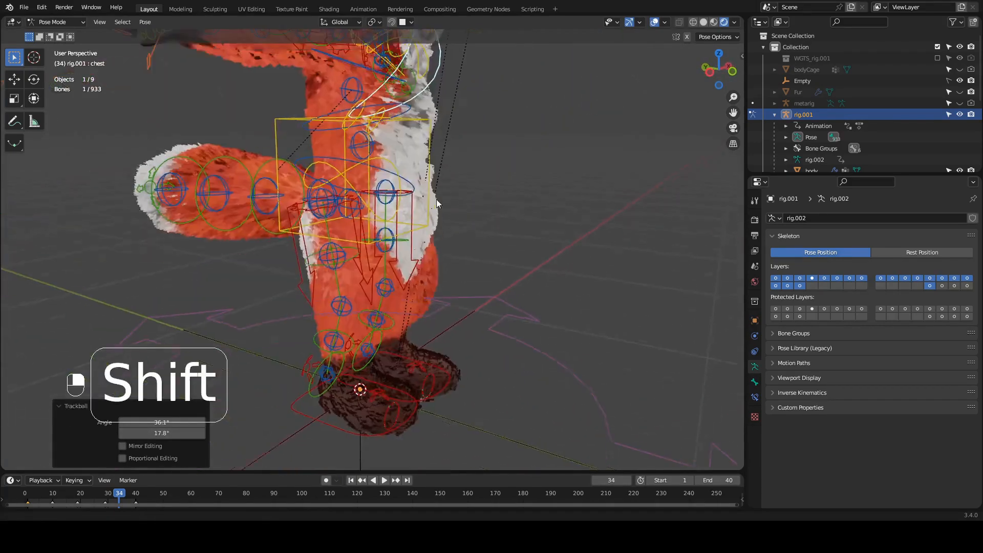
pyautogui.click(349, 427)
pyautogui.press('g')
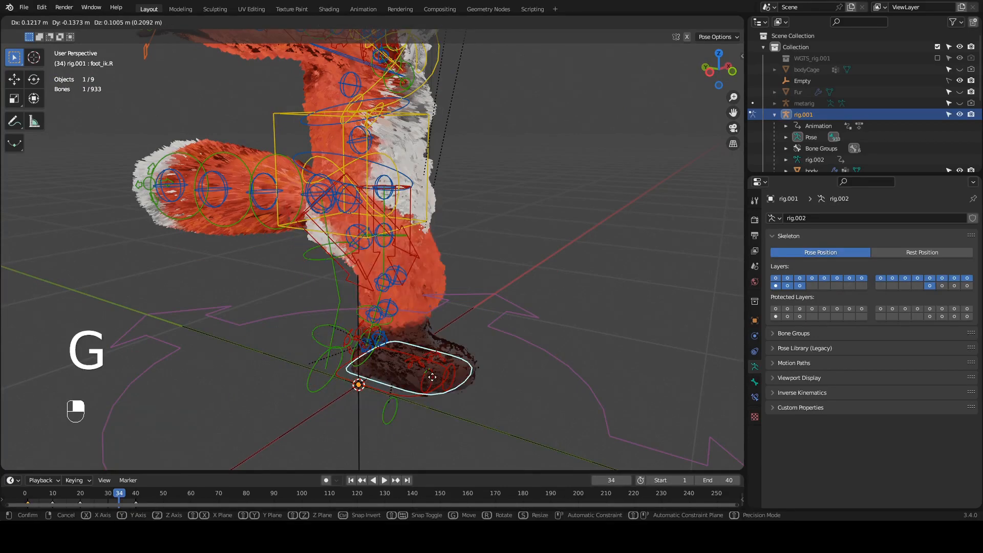
pyautogui.click(393, 354)
pyautogui.moveTo(394, 355)
pyautogui.mouseDown(button='middle')
pyautogui.moveTo(324, 340)
pyautogui.moveTo(380, 345)
pyautogui.mouseUp(button='middle')
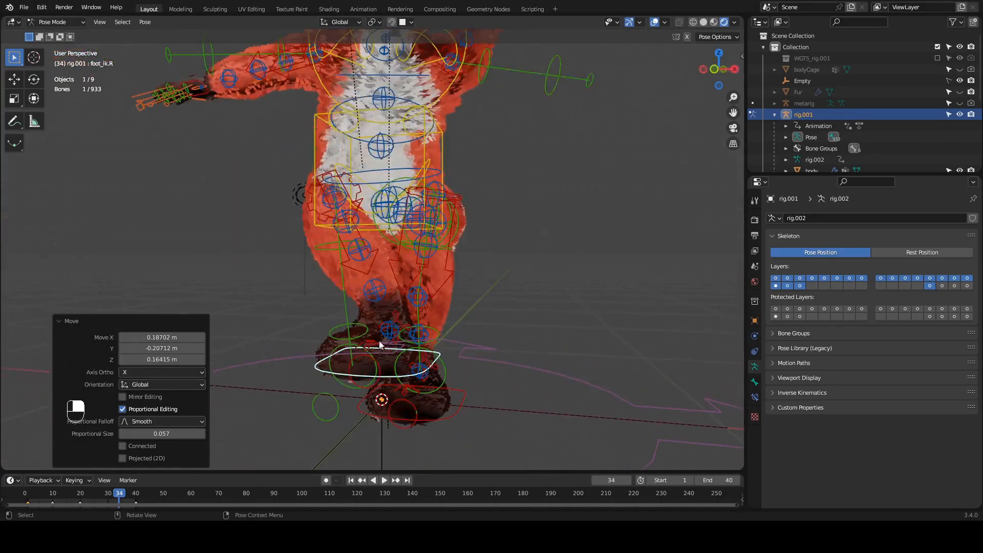
pyautogui.press('g')
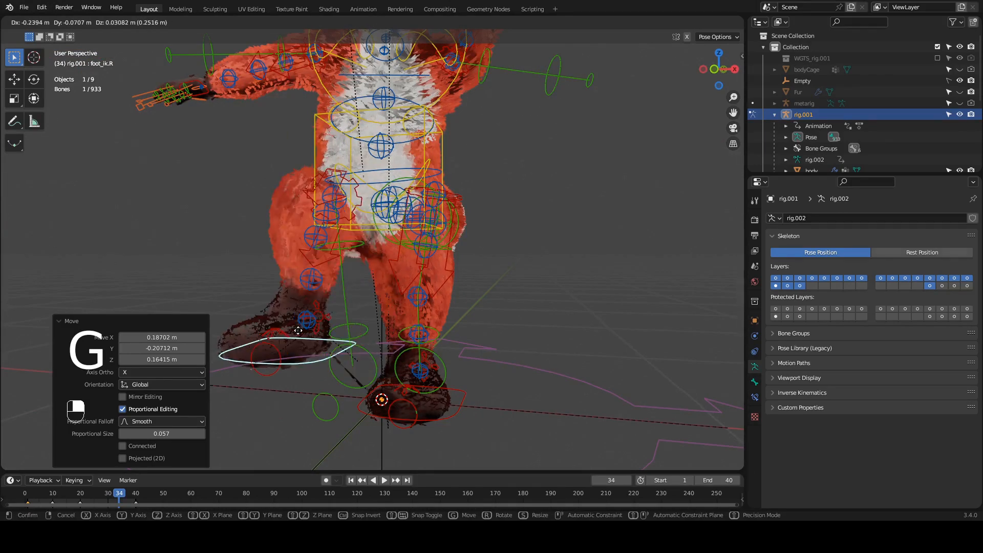
pyautogui.click(295, 326)
# Deselect the foot control and temporarily hide the bone overlay to examine how the fur follows the pose
pyautogui.scroll(-2, 545, 274)
pyautogui.click(546, 271)
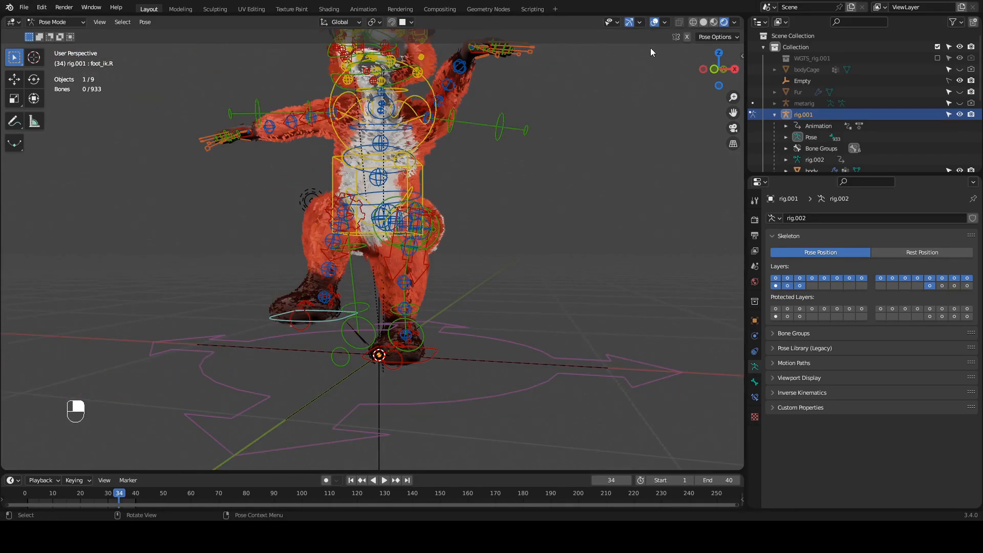
pyautogui.click(663, 23)
pyautogui.click(670, 144)
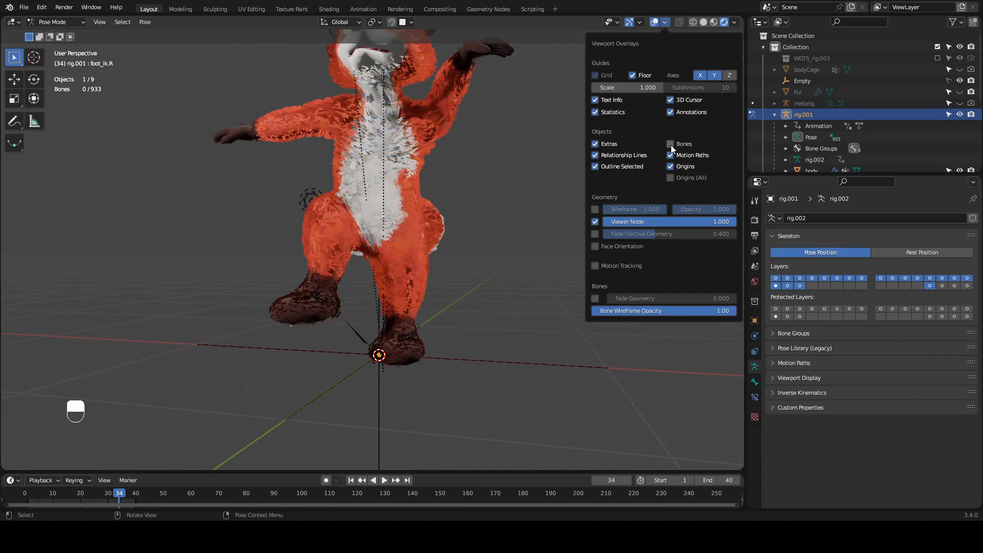
pyautogui.keyDown('shift'); pyautogui.moveTo(504, 170); pyautogui.dragTo(432, 275, button='middle'); pyautogui.keyUp('shift')
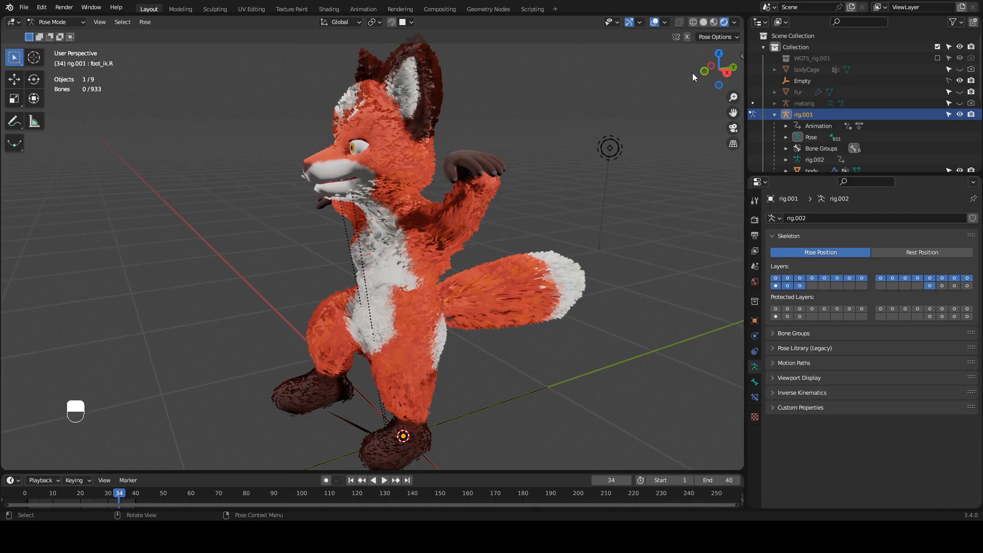
pyautogui.click(665, 22)
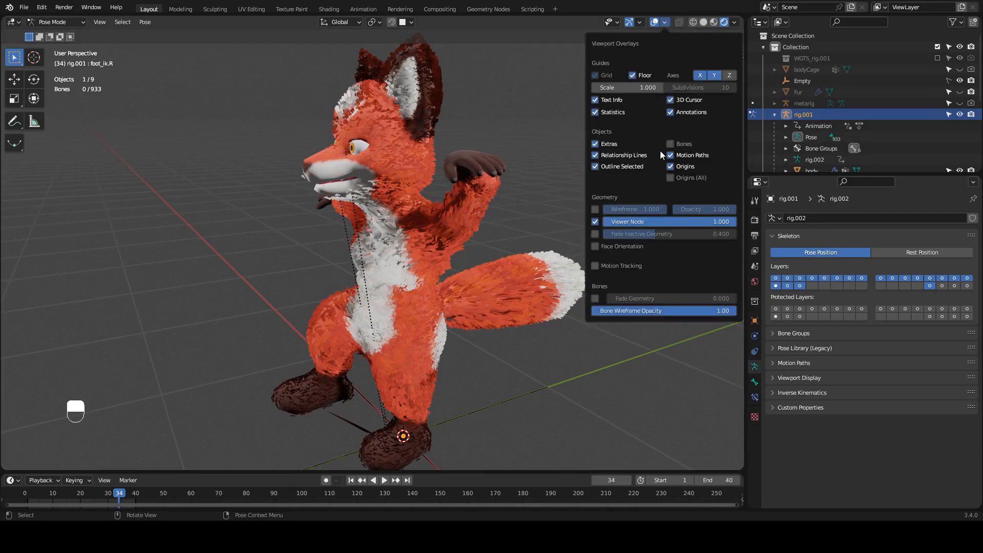
pyautogui.click(674, 143)
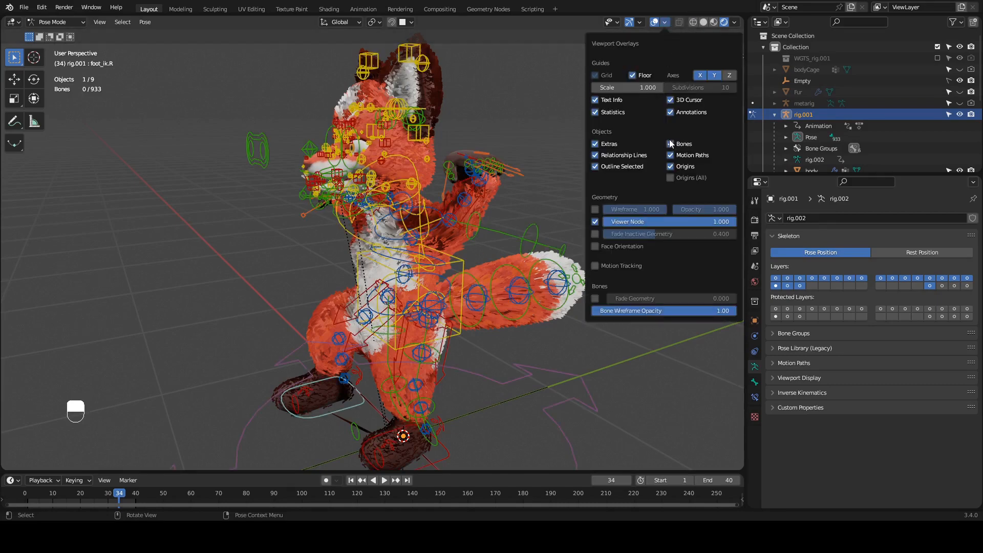
# Clear all pose transforms on every bone of the rig and deselect the bones
pyautogui.click(501, 170)
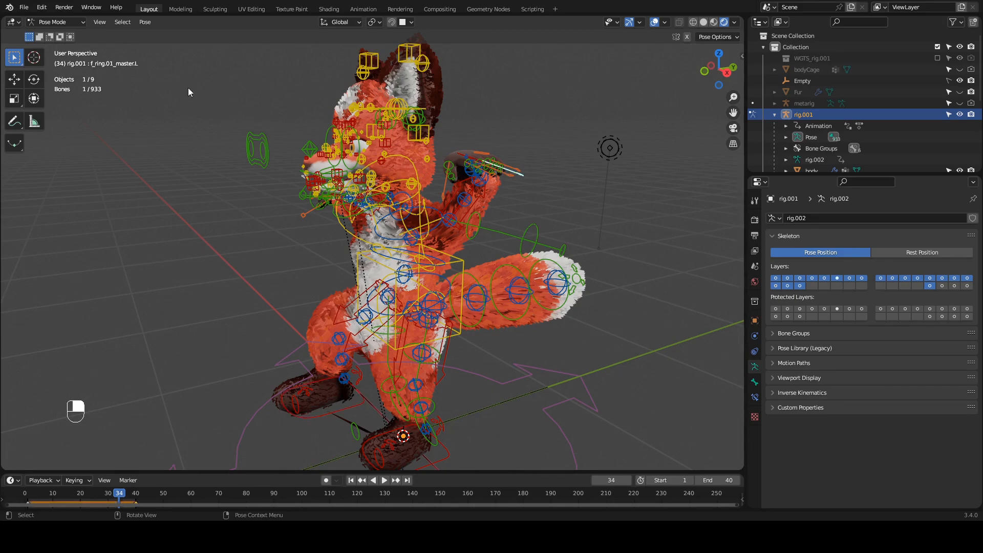
pyautogui.press('a')
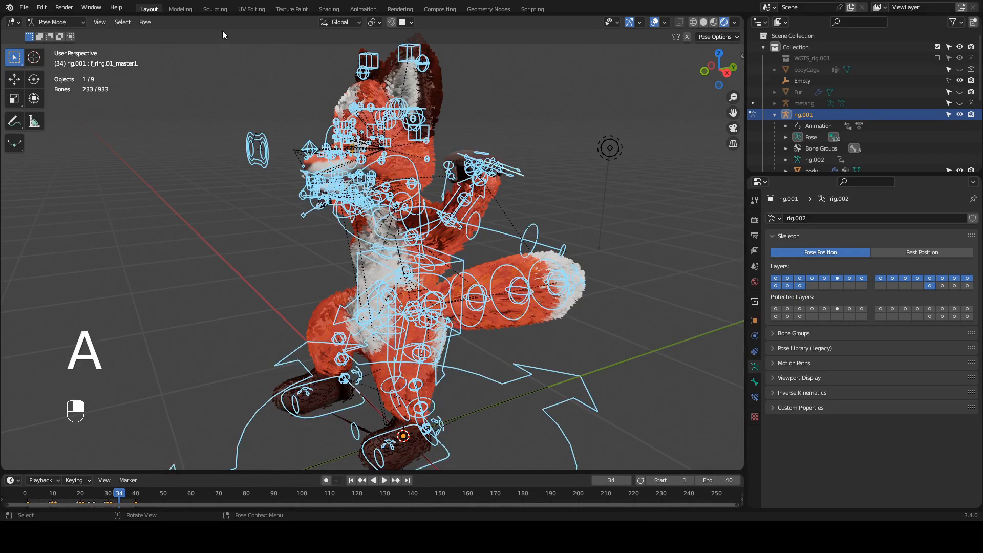
pyautogui.click(145, 22)
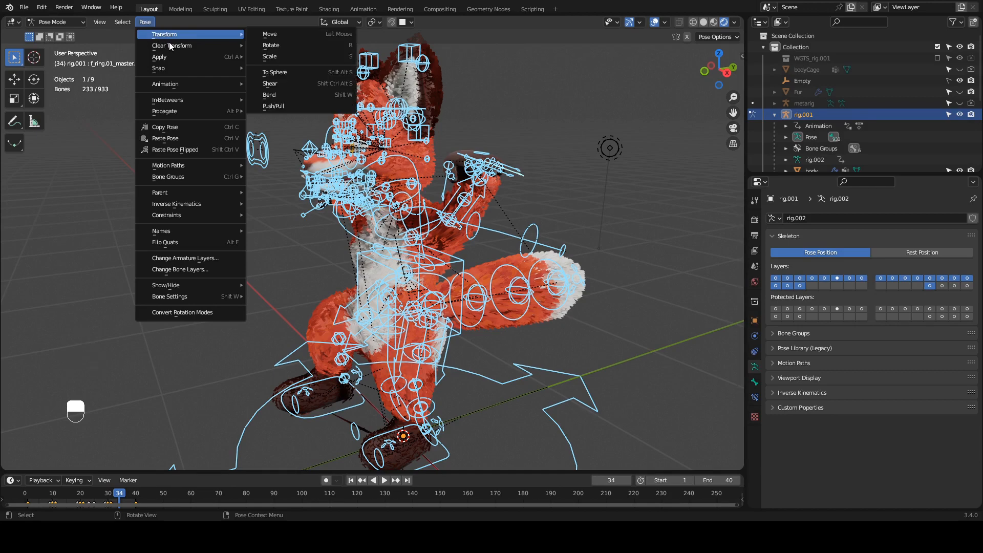
pyautogui.moveTo(189, 45)
pyautogui.click(267, 46)
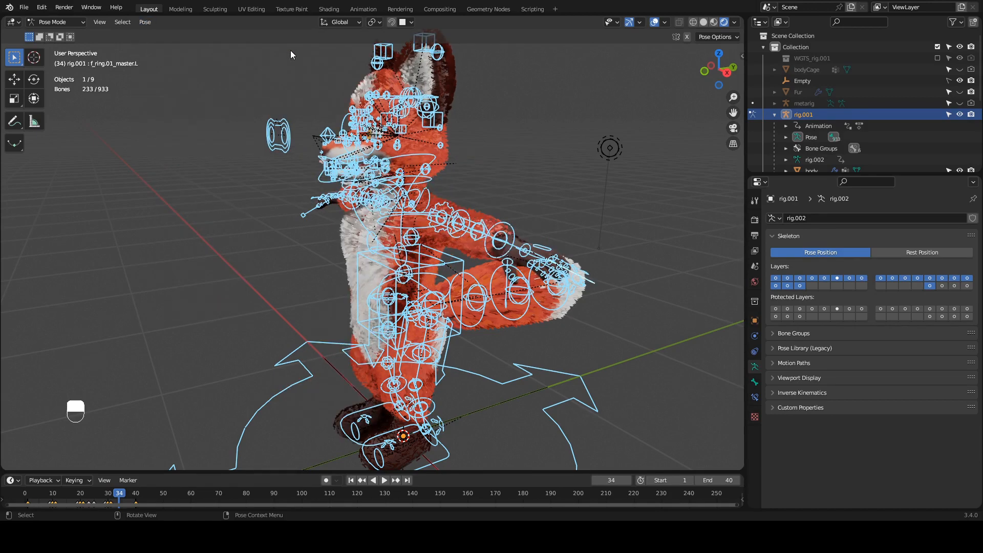
pyautogui.moveTo(388, 112); pyautogui.dragTo(458, 201, button='middle')
pyautogui.scroll(3, 472, 125)
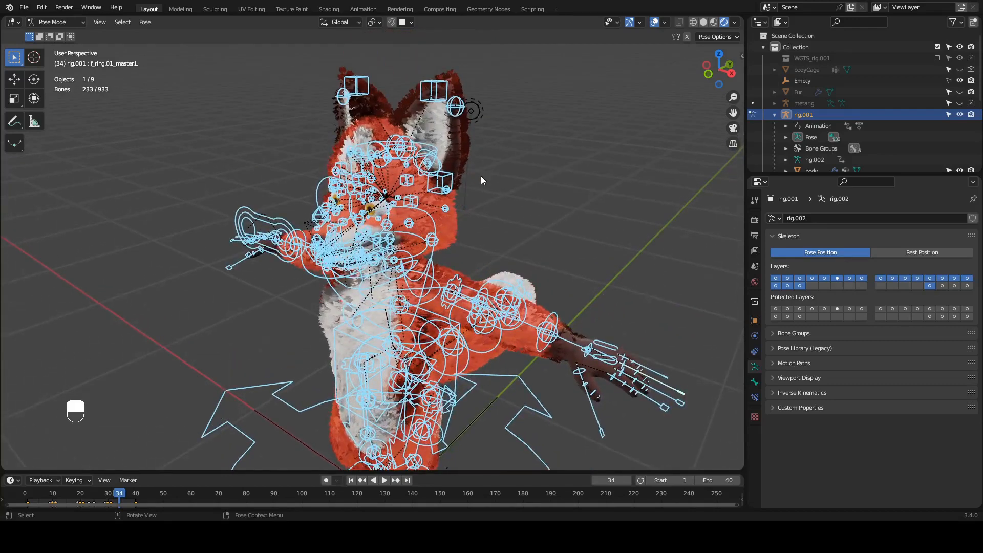
pyautogui.scroll(2, 480, 176)
pyautogui.click(491, 197)
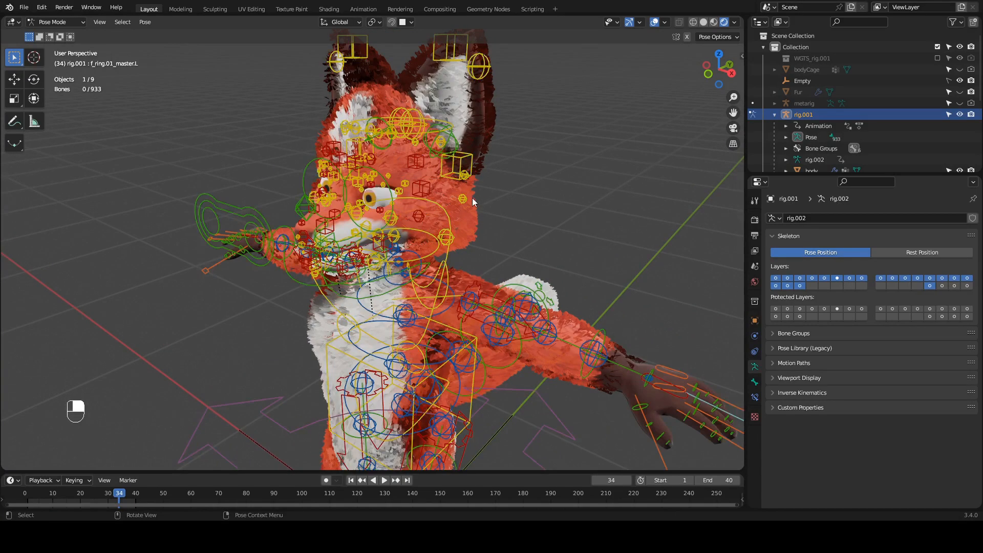
# Select rig.001 and start a glTF 2.0 (.glb/.gltf) export
pyautogui.click(811, 119)
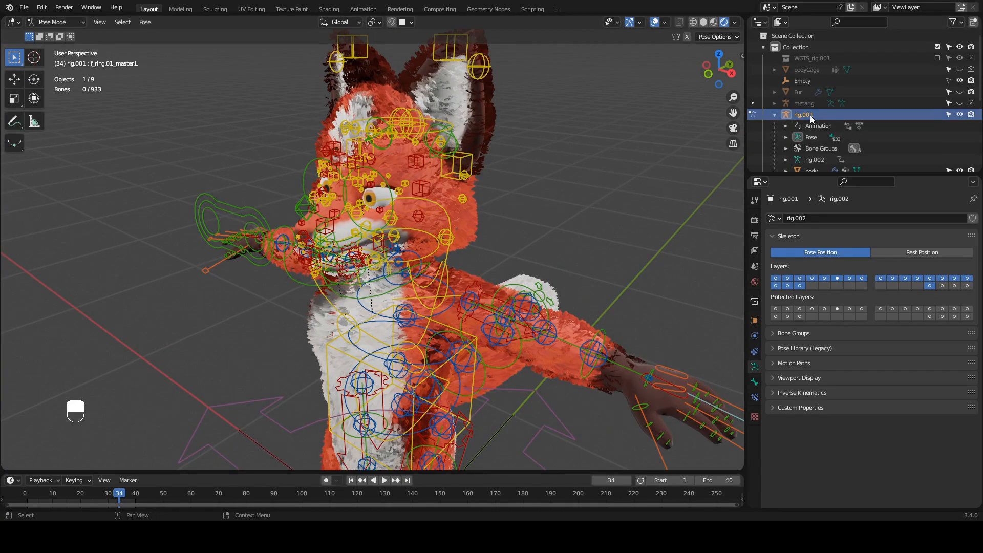
pyautogui.click(23, 7)
pyautogui.moveTo(81, 164)
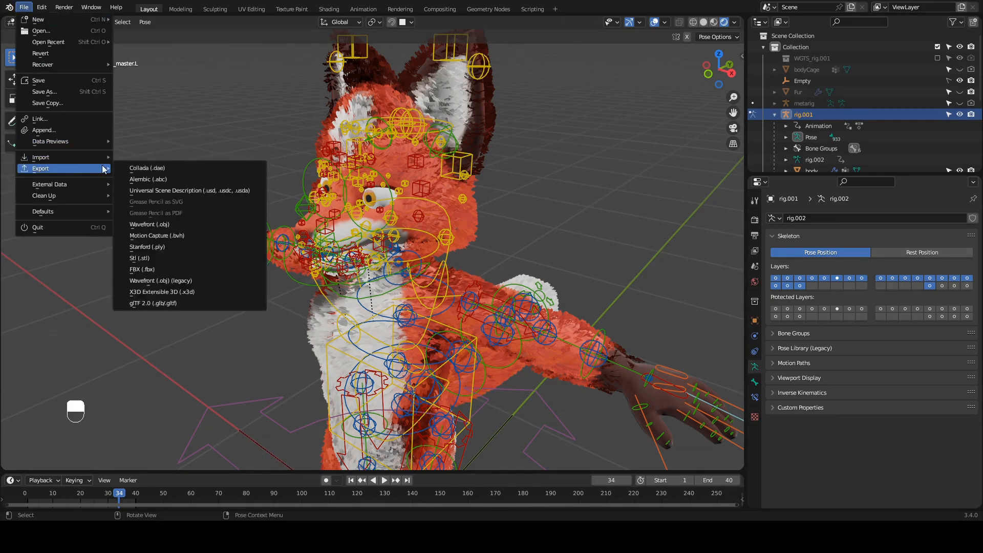
pyautogui.click(190, 302)
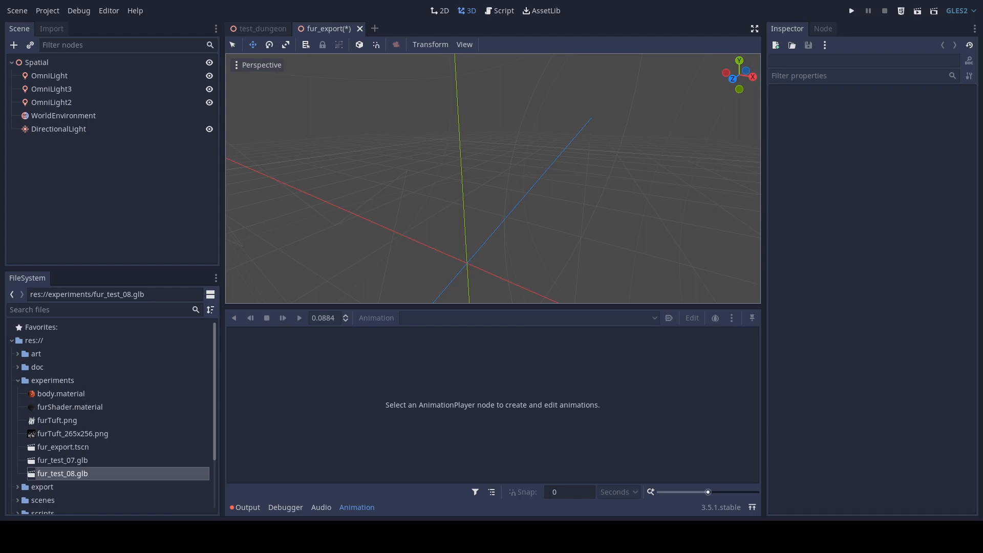
# In Godot, add an instance of fur_test_08.glb to the fur_export scene and select its node
pyautogui.scroll(-8, 366, 210)
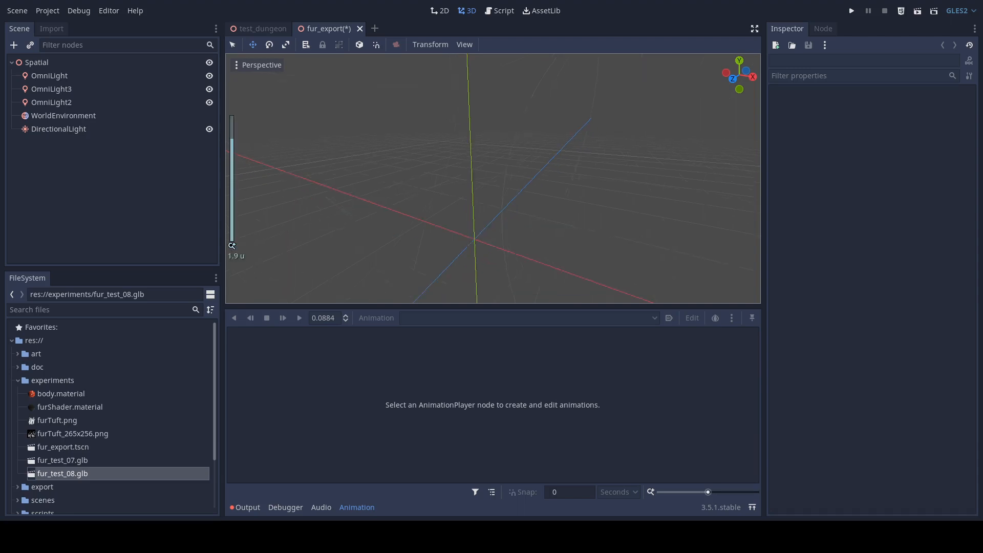
pyautogui.moveTo(367, 210); pyautogui.dragTo(398, 171, button='middle')
pyautogui.scroll(5, 389, 158)
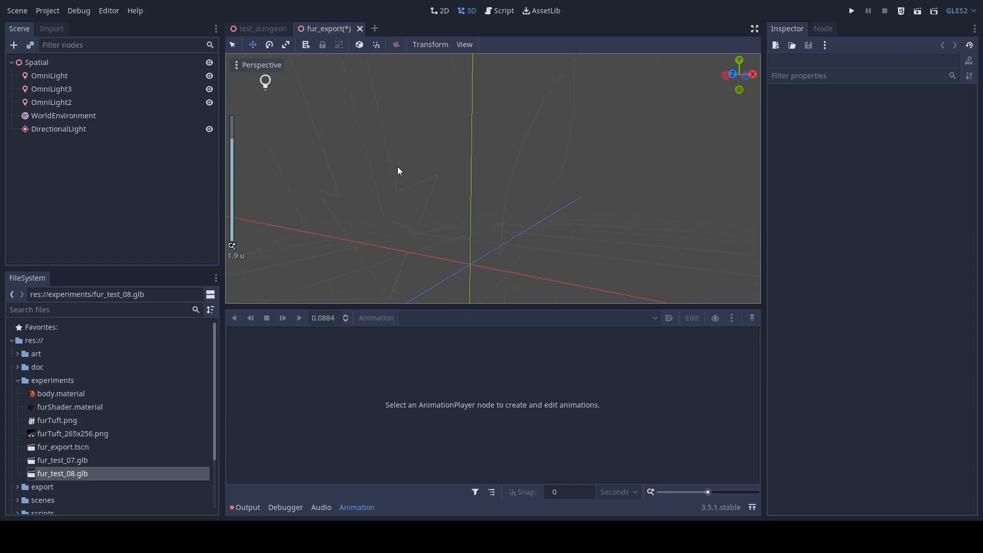
pyautogui.doubleClick(58, 461)
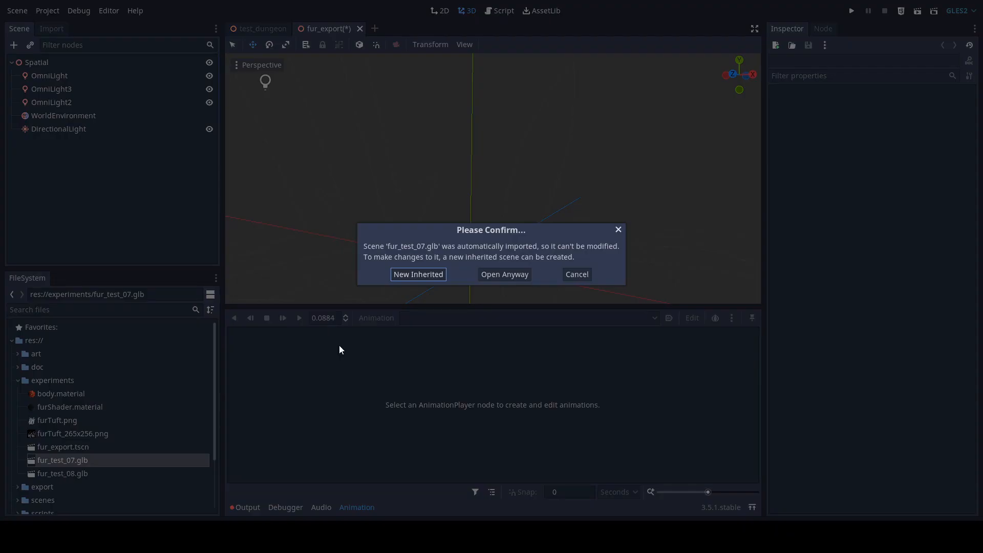
pyautogui.click(575, 274)
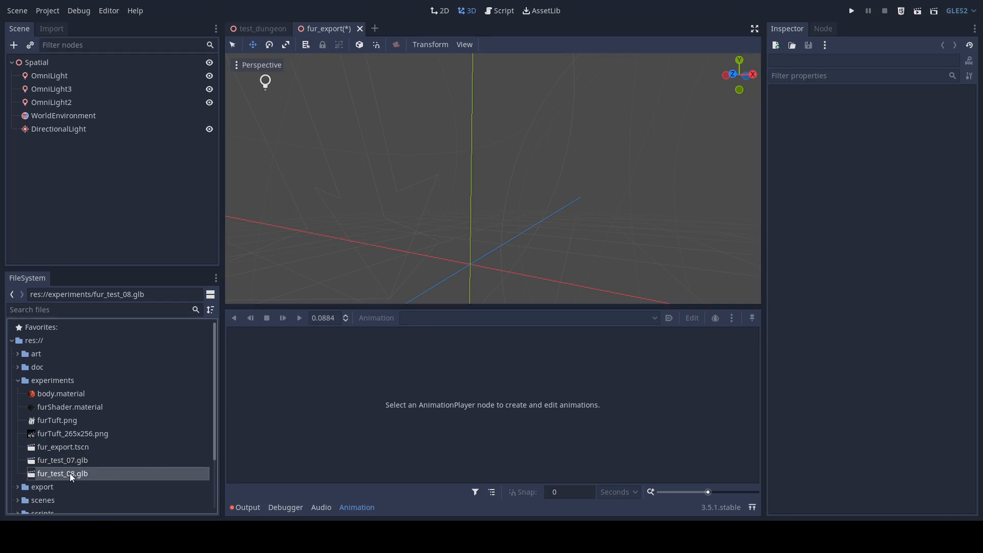
pyautogui.moveTo(69, 473); pyautogui.dragTo(513, 157)
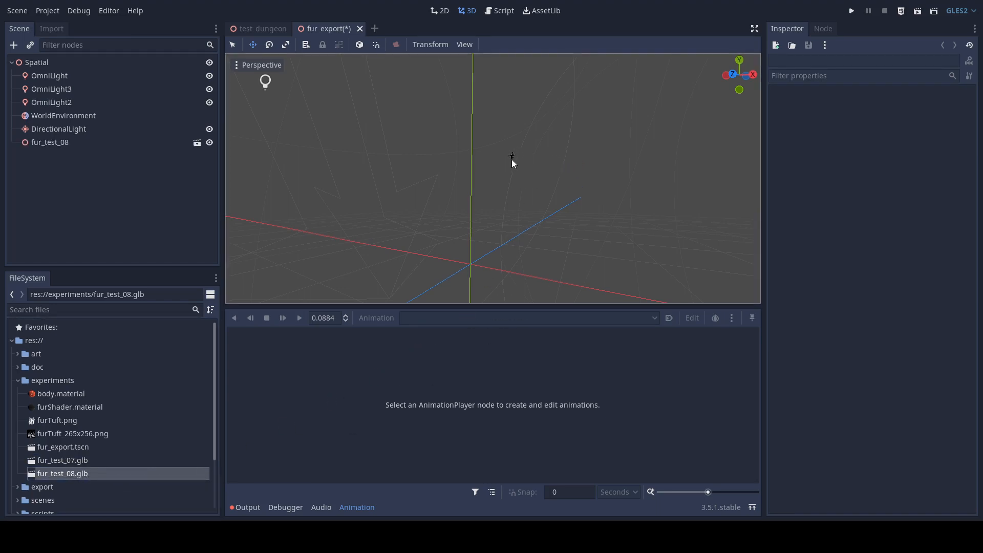
pyautogui.click(81, 143)
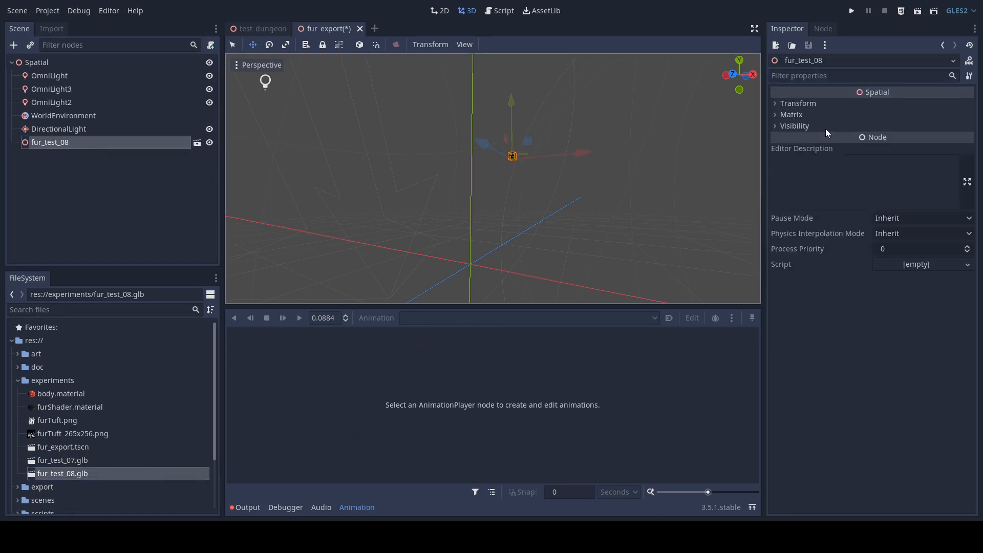
# Reset the translation of the fur_test_08 node to 0, 0, 0 and examine the imported fox up close
pyautogui.click(813, 104)
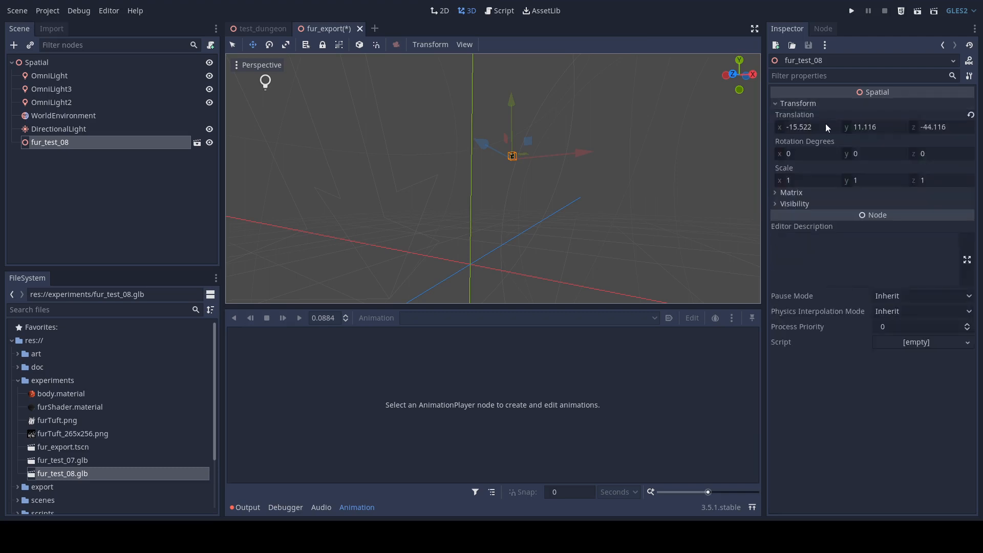
pyautogui.click(971, 116)
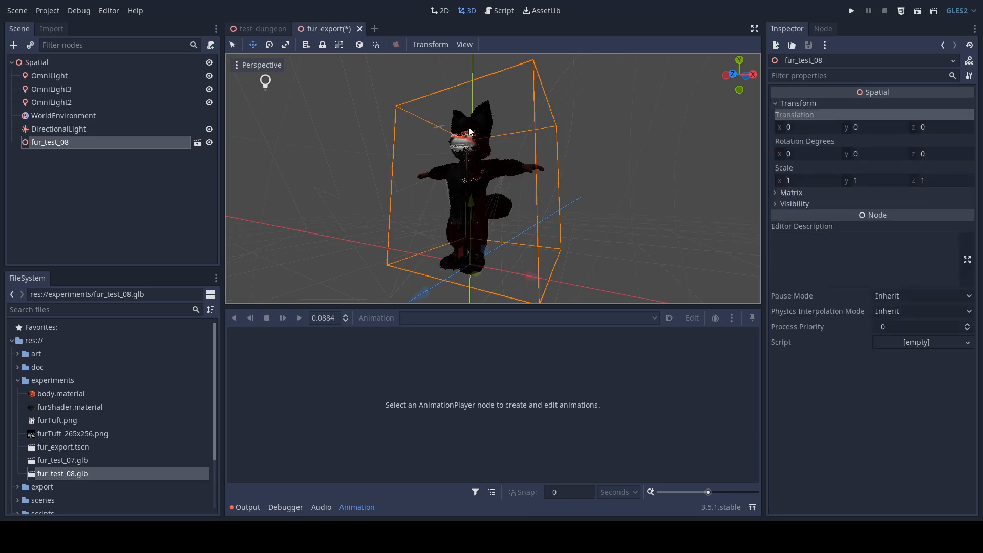
pyautogui.scroll(5, 678, 182)
pyautogui.scroll(4, 385, 156)
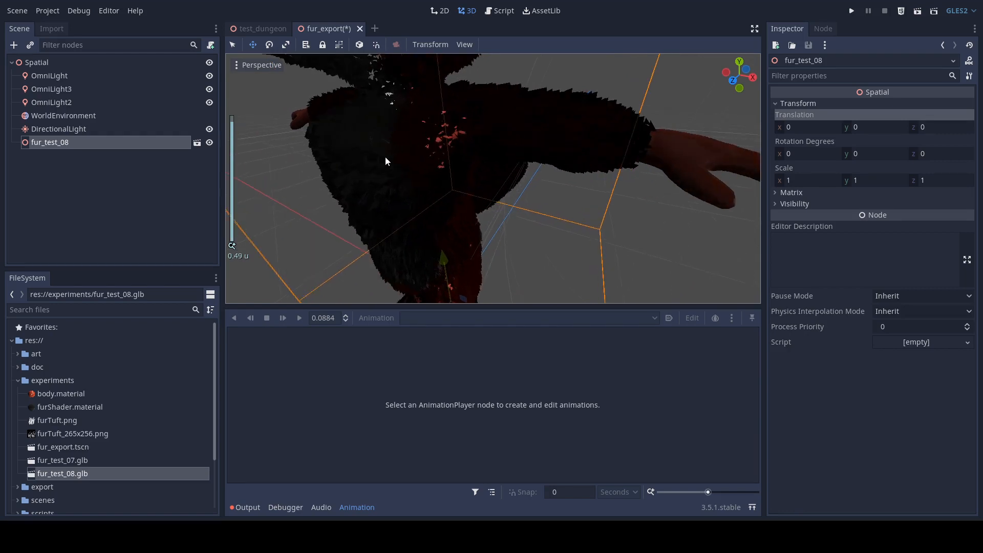
pyautogui.moveTo(384, 156)
pyautogui.mouseDown(button='middle')
pyautogui.moveTo(499, 115)
pyautogui.moveTo(559, 125)
pyautogui.moveTo(461, 140)
pyautogui.moveTo(387, 167)
pyautogui.mouseUp(button='middle')
pyautogui.scroll(-3, 398, 158)
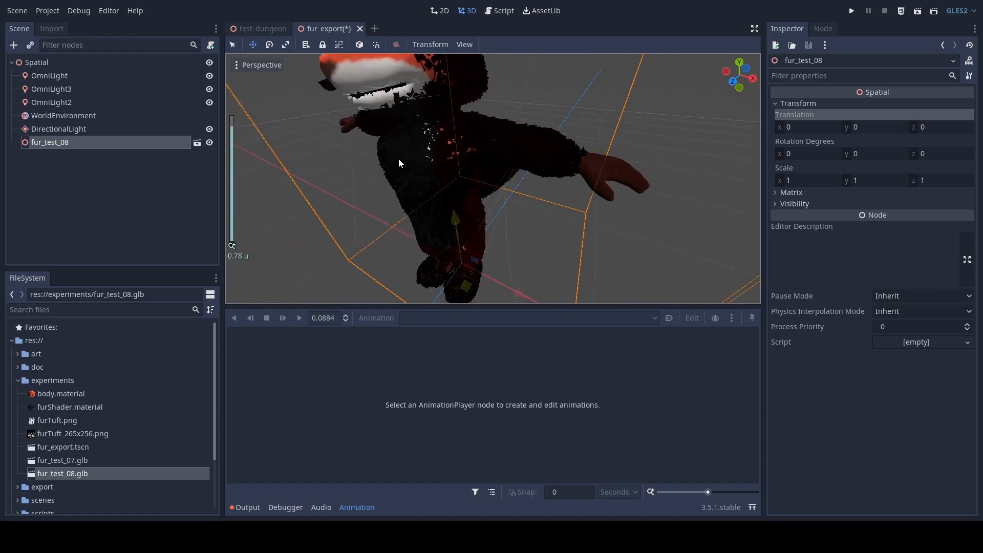
pyautogui.moveTo(401, 134); pyautogui.dragTo(408, 217, button='middle')
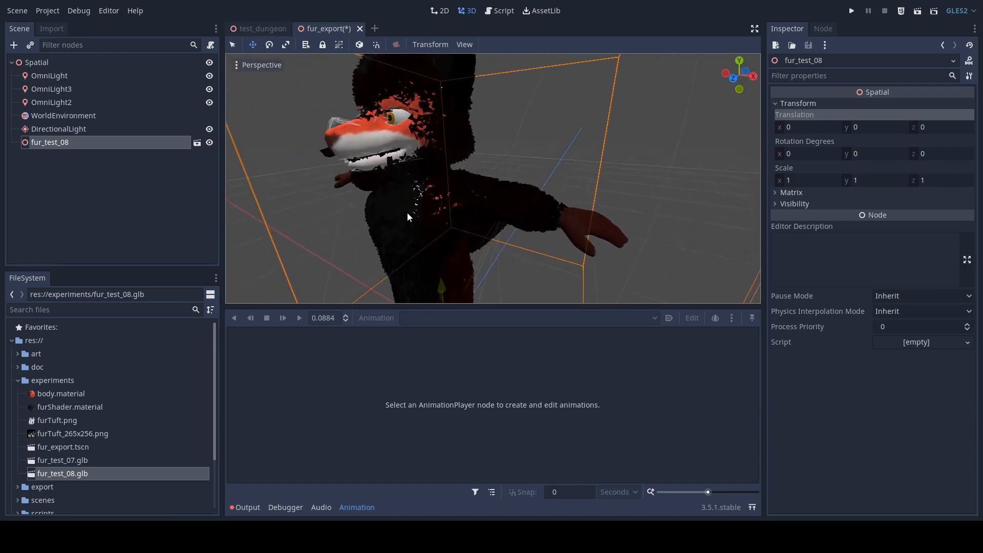
pyautogui.scroll(3, 430, 165)
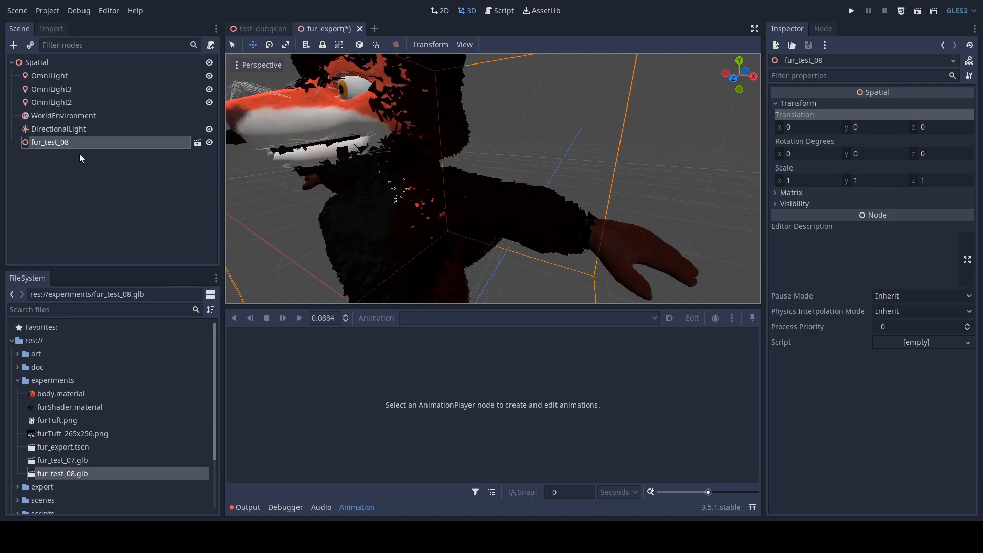
# Make the children of fur_test_08 editable and assign a new ShaderMaterial to material slot 0 of the Fur001 mesh
pyautogui.rightClick(72, 143)
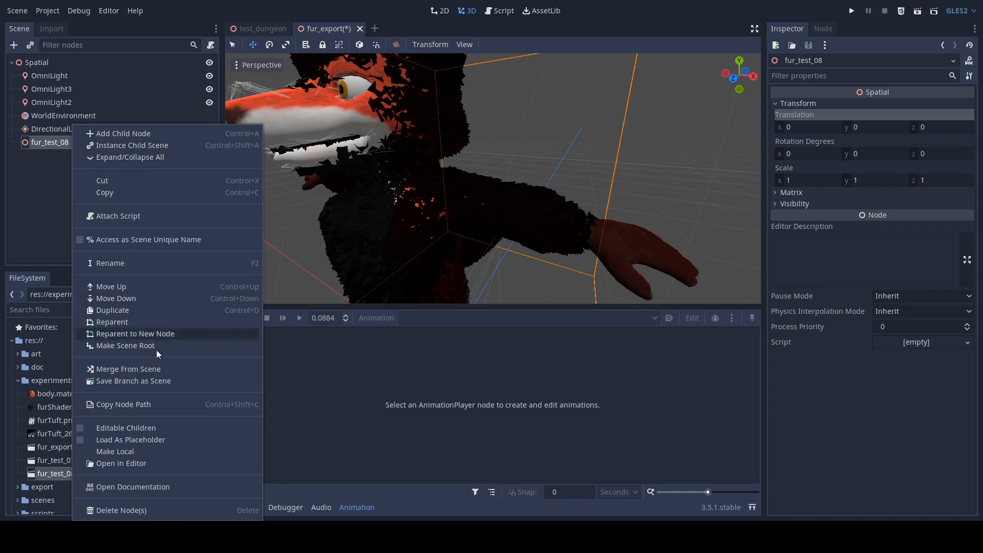
pyautogui.click(155, 428)
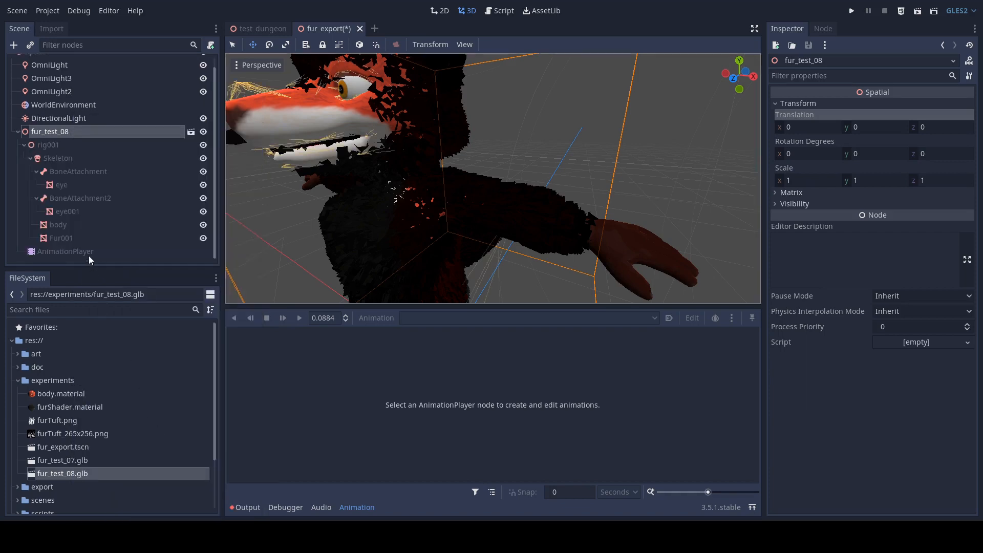
pyautogui.click(74, 233)
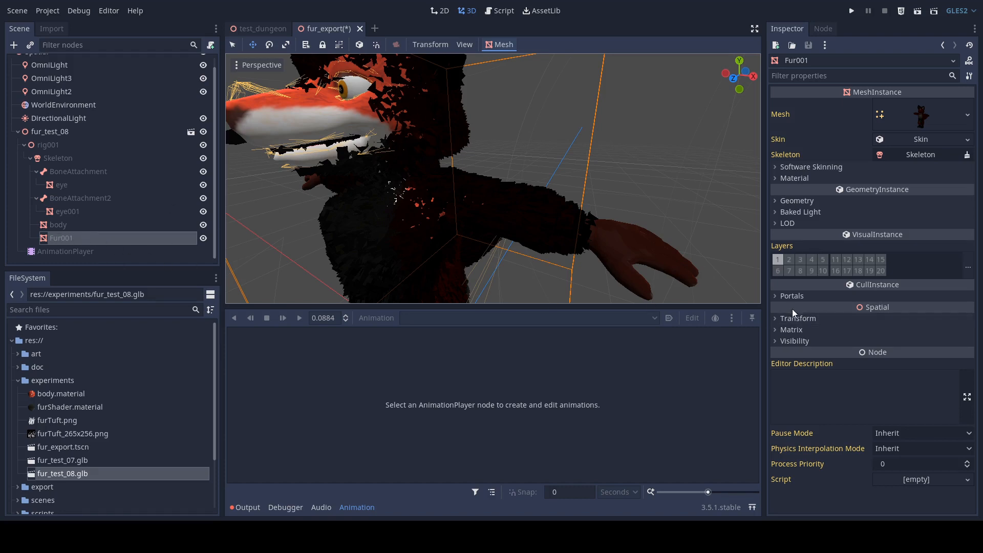
pyautogui.click(895, 177)
pyautogui.click(913, 191)
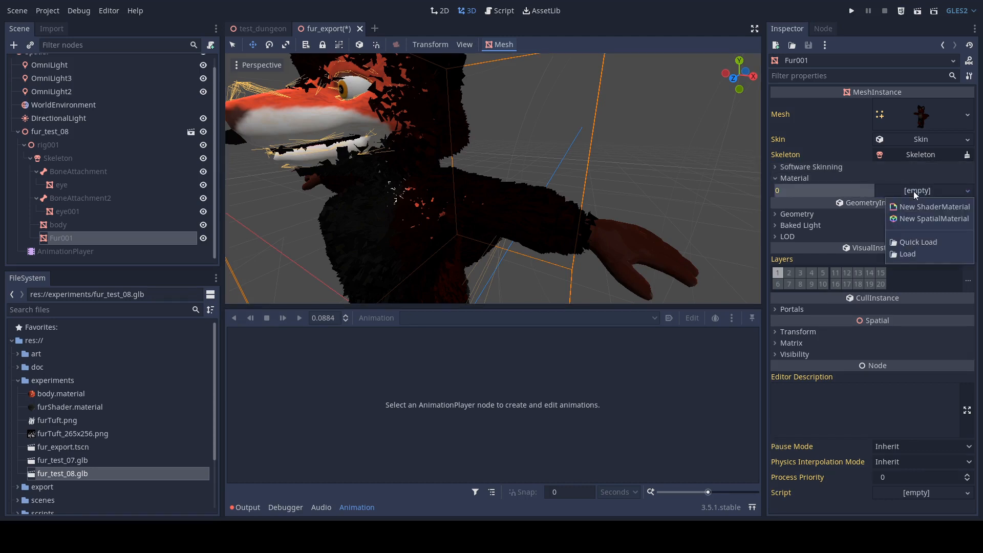
pyautogui.click(920, 207)
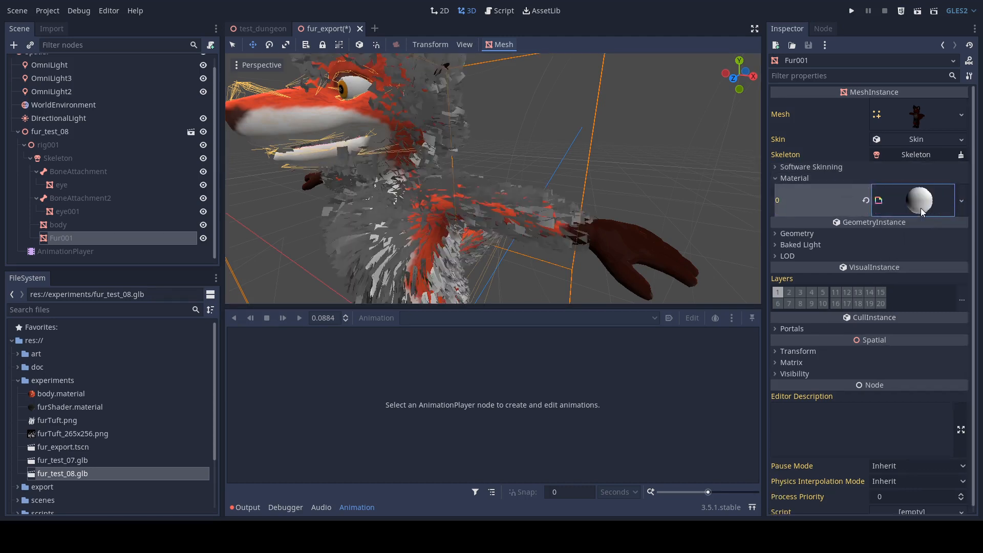
# Give the fur's ShaderMaterial a new VisualShader and open its node graph
pyautogui.click(921, 205)
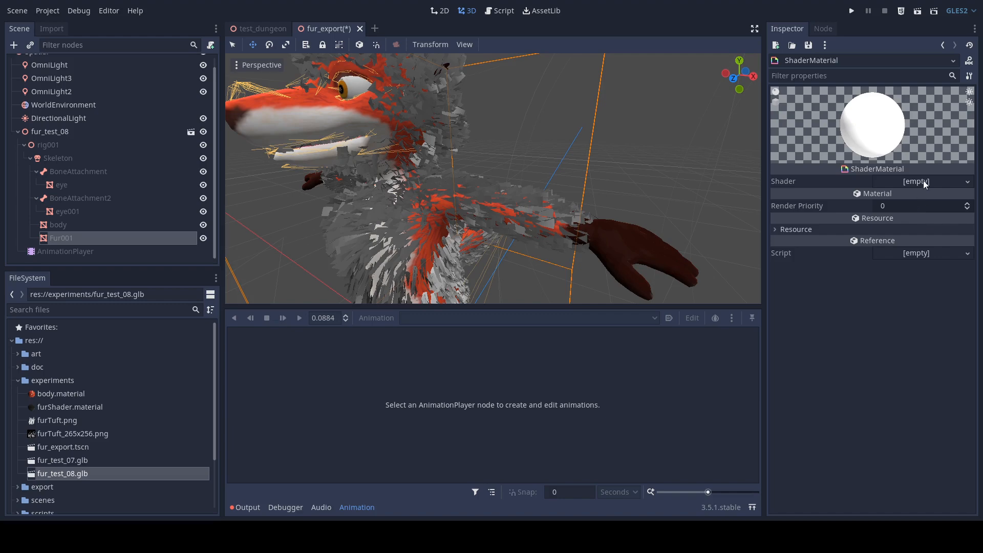
pyautogui.click(923, 180)
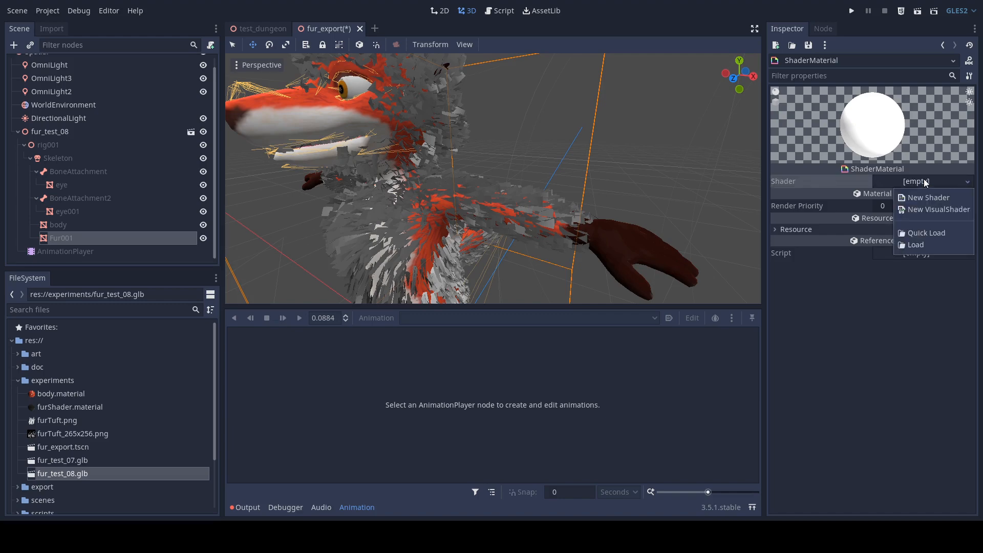
pyautogui.click(931, 209)
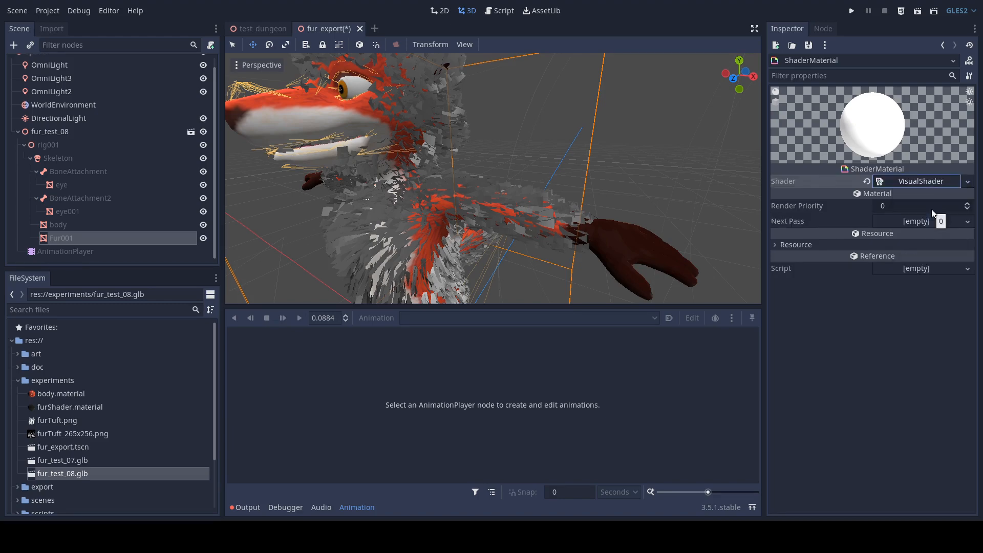
pyautogui.click(916, 181)
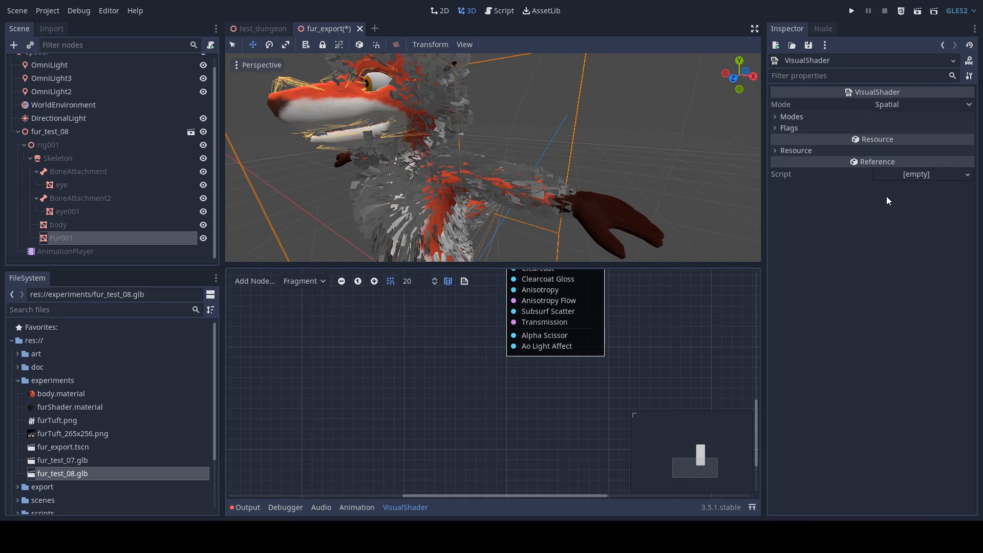
pyautogui.scroll(6, 462, 318)
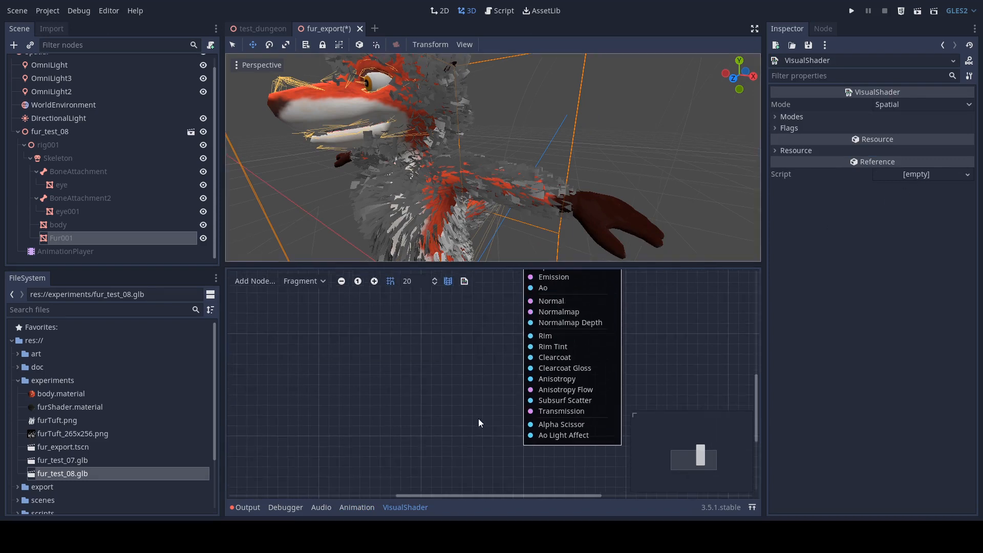
# Set the VisualShader's Cull mode to disabled and check the fur cards on the fox's chest and arms
pyautogui.click(800, 128)
pyautogui.click(799, 128)
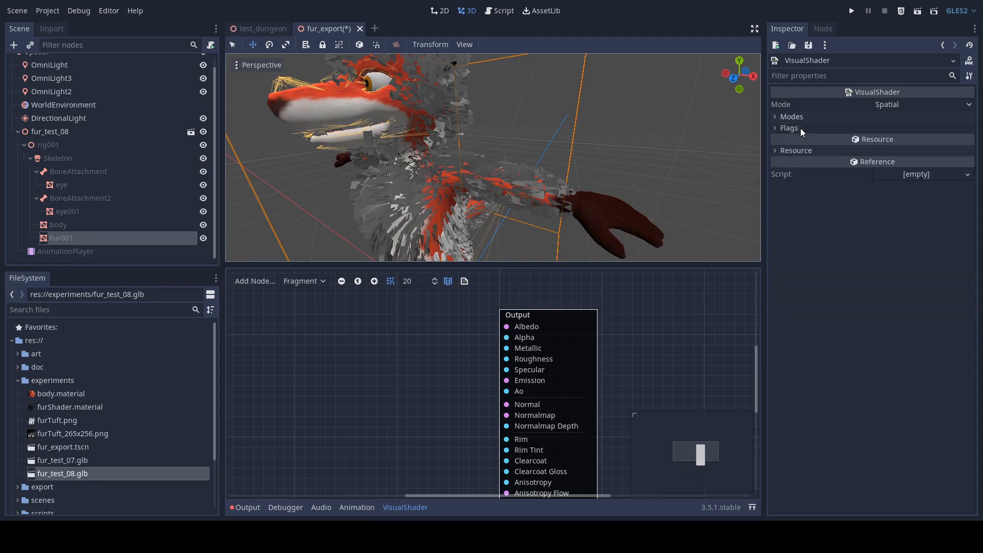
pyautogui.click(797, 118)
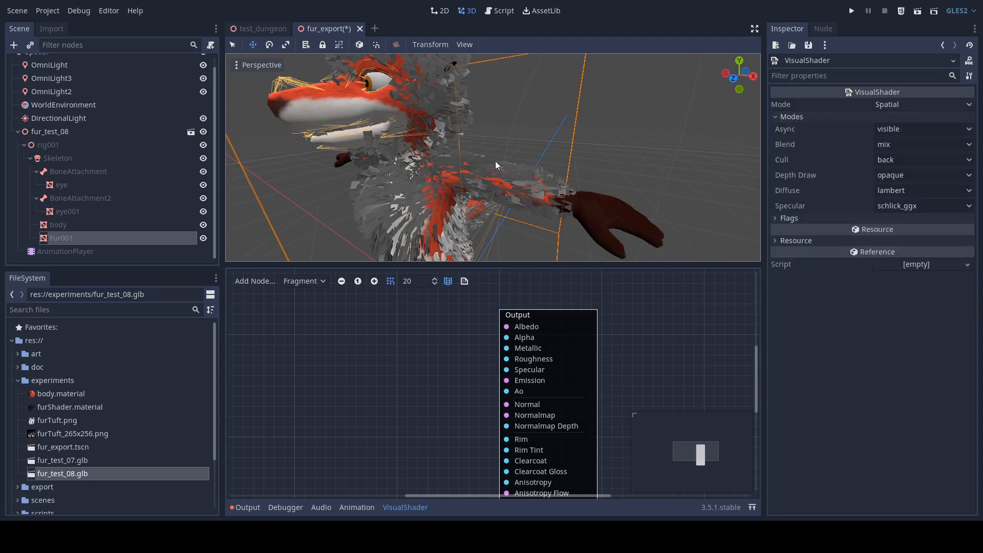
pyautogui.moveTo(407, 169); pyautogui.dragTo(447, 175, button='middle')
pyautogui.scroll(-5, 465, 148)
pyautogui.scroll(2, 478, 118)
pyautogui.scroll(5, 477, 186)
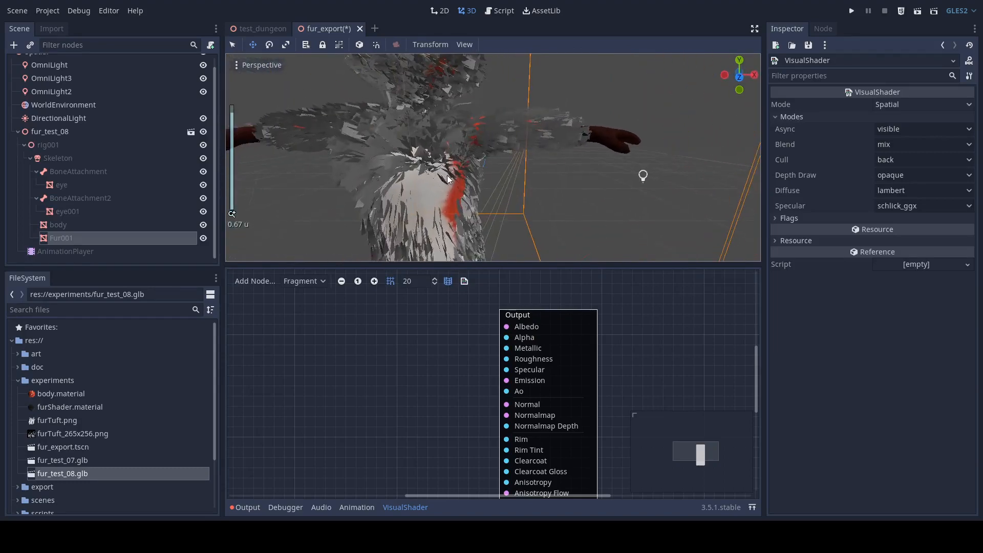
pyautogui.click(917, 157)
pyautogui.click(914, 200)
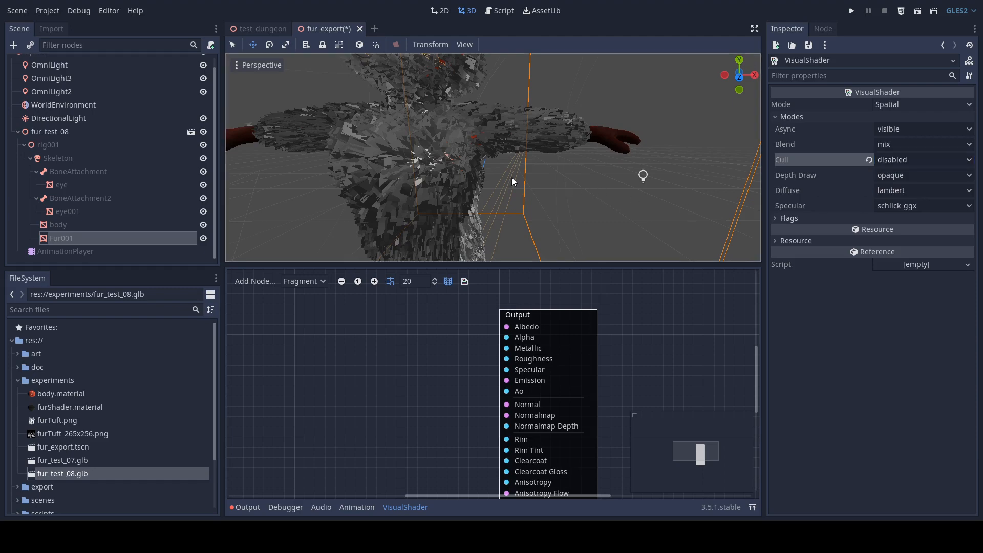
pyautogui.moveTo(512, 177); pyautogui.dragTo(444, 198, button='middle')
pyautogui.scroll(-2, 444, 195)
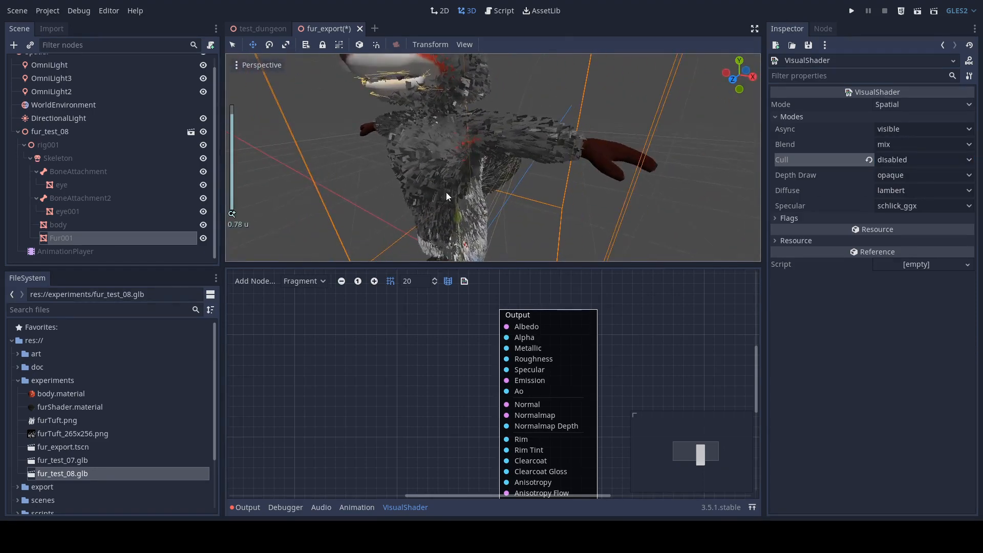
# Add a fragment Color input node to the shader graph and place it beside the Output node
pyautogui.moveTo(435, 357); pyautogui.dragTo(477, 362, button='middle')
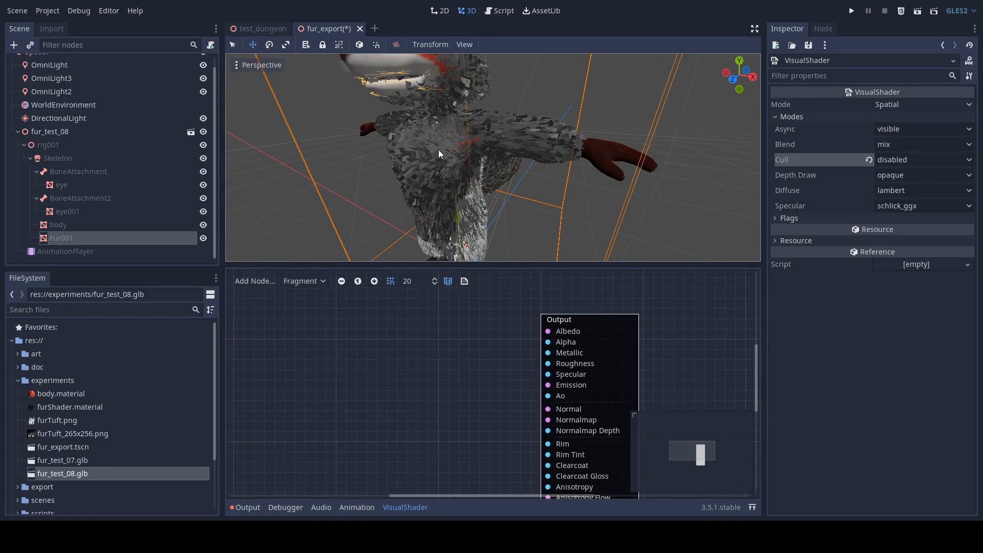
pyautogui.moveTo(438, 150); pyautogui.dragTo(432, 141, button='middle')
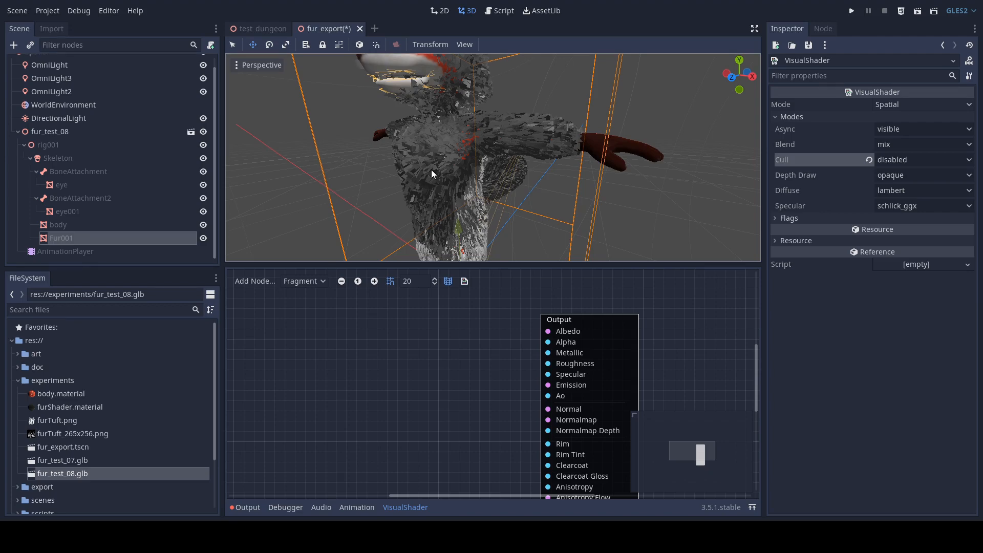
pyautogui.moveTo(388, 169)
pyautogui.mouseDown(button='middle')
pyautogui.moveTo(573, 166)
pyautogui.moveTo(402, 166)
pyautogui.mouseUp(button='middle')
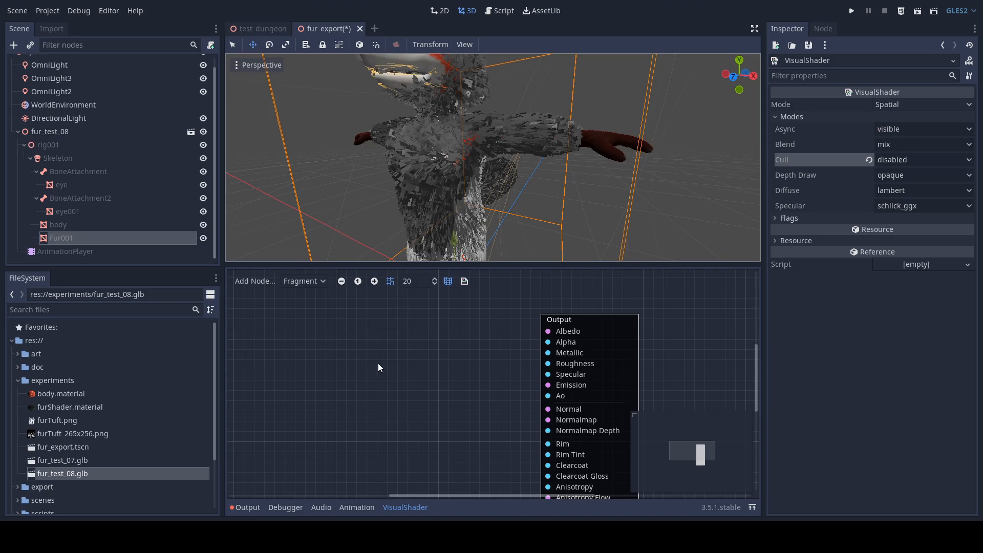
pyautogui.rightClick(358, 364)
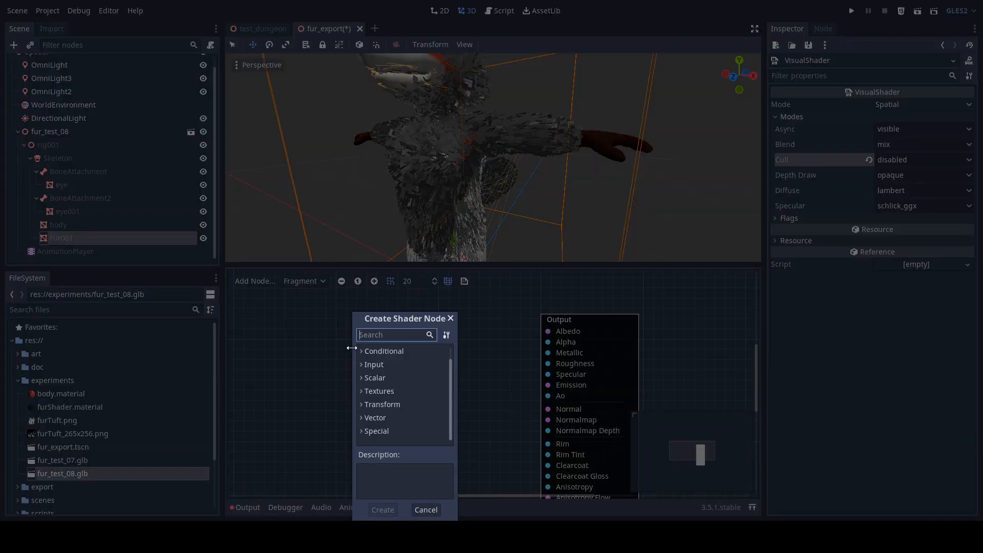
pyautogui.doubleClick(376, 364)
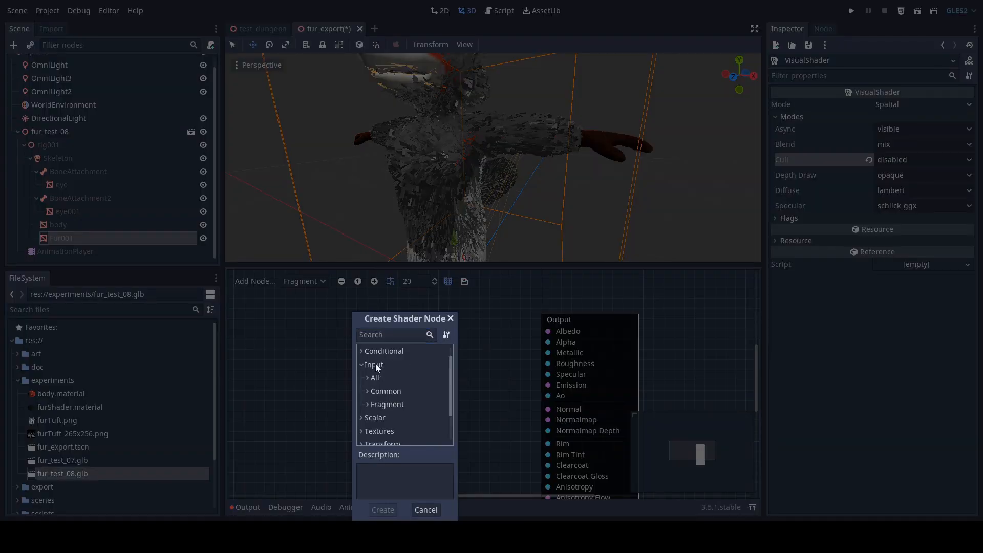
pyautogui.doubleClick(390, 405)
pyautogui.scroll(-1, 394, 410)
pyautogui.doubleClick(396, 418)
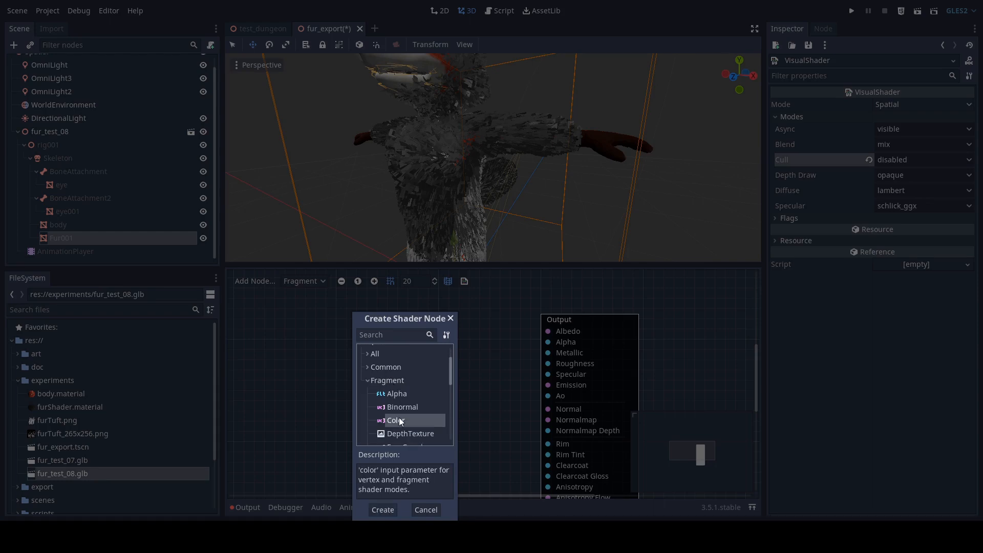
pyautogui.moveTo(396, 353); pyautogui.dragTo(401, 331)
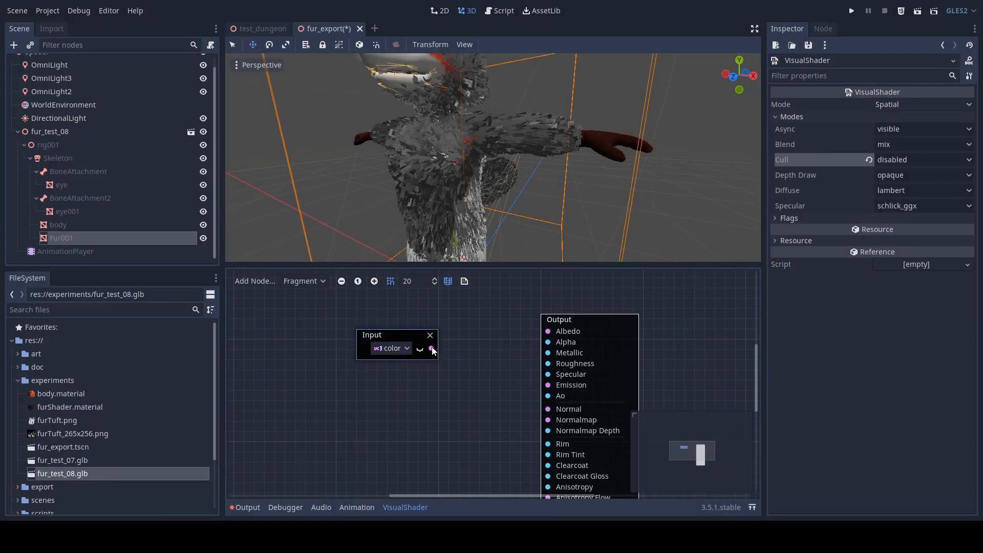
# Connect the color input to the Output node's Albedo and move the Input node slightly up
pyautogui.moveTo(459, 346); pyautogui.dragTo(544, 332)
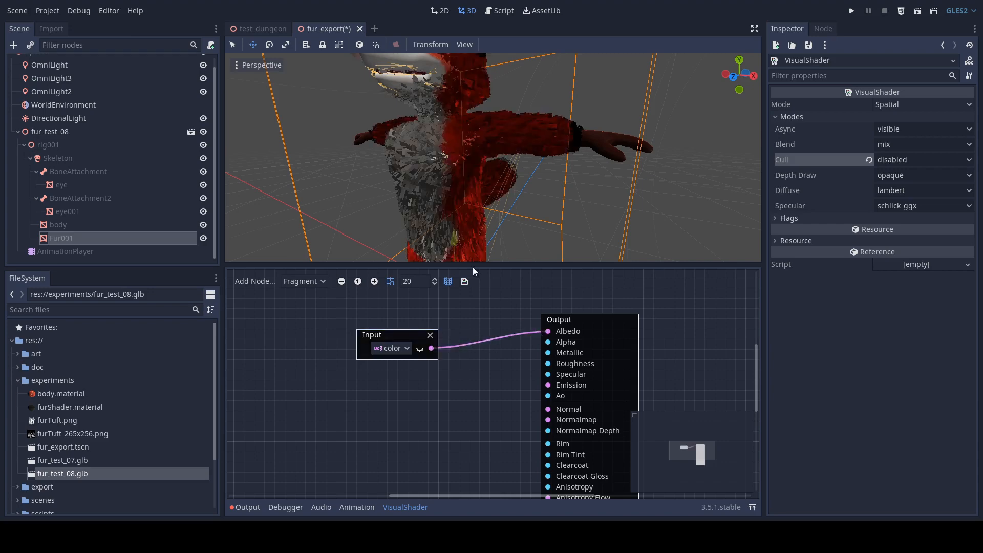
pyautogui.moveTo(443, 173); pyautogui.dragTo(481, 177, button='middle')
pyautogui.scroll(-5, 472, 176)
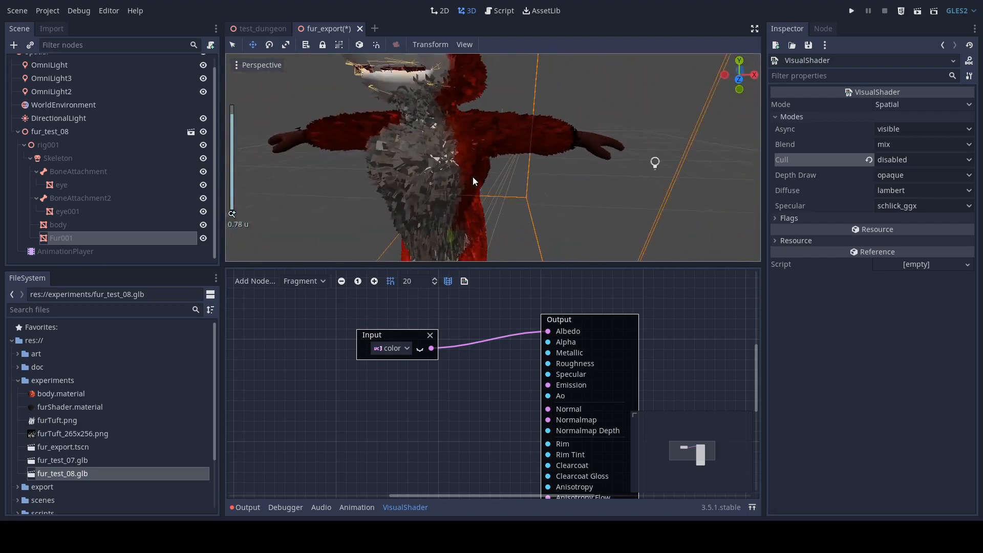
pyautogui.scroll(3, 466, 235)
pyautogui.moveTo(415, 337); pyautogui.dragTo(416, 317)
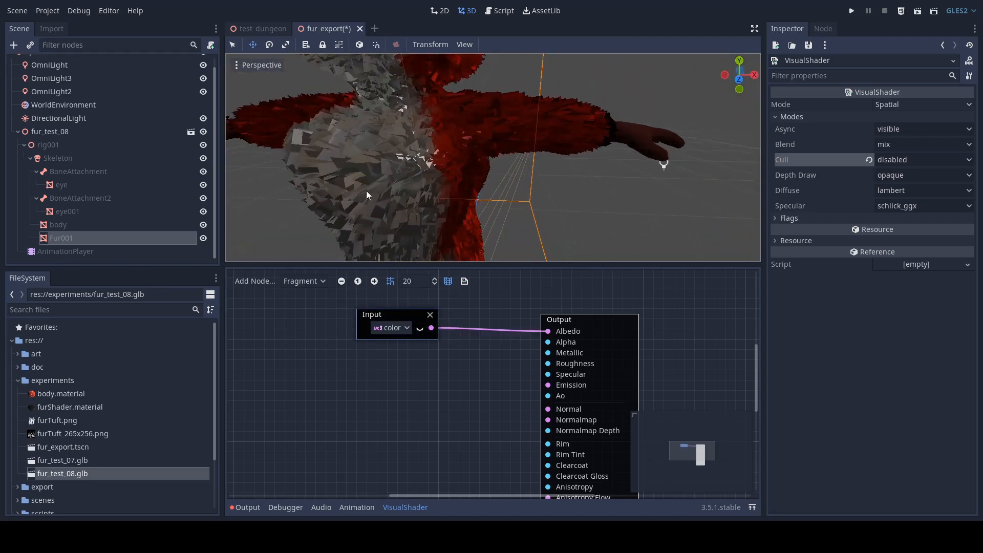
pyautogui.moveTo(367, 191); pyautogui.dragTo(331, 195, button='middle')
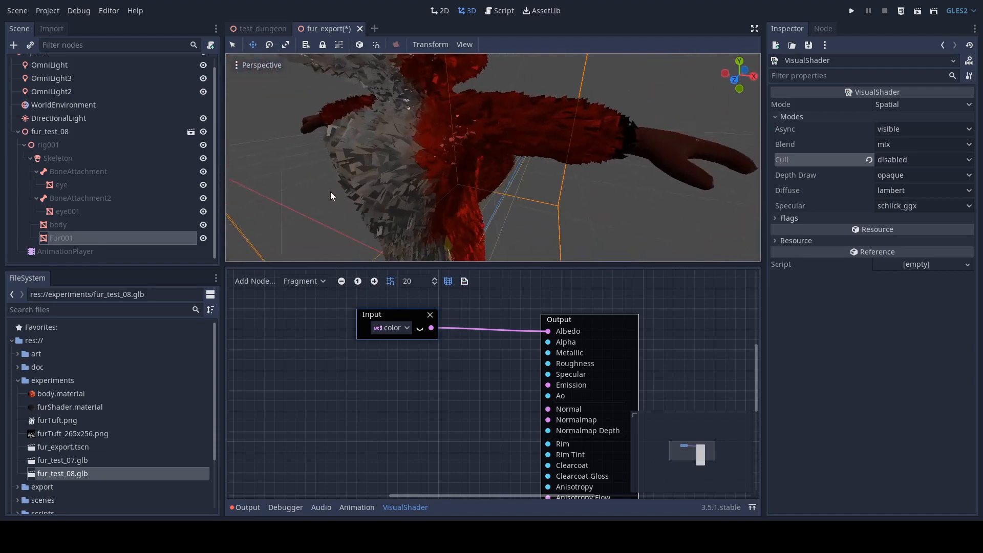
# Add furTuft_265x256.png to the shader graph as a Texture node below the color Input node
pyautogui.click(75, 434)
pyautogui.moveTo(67, 434); pyautogui.dragTo(354, 412)
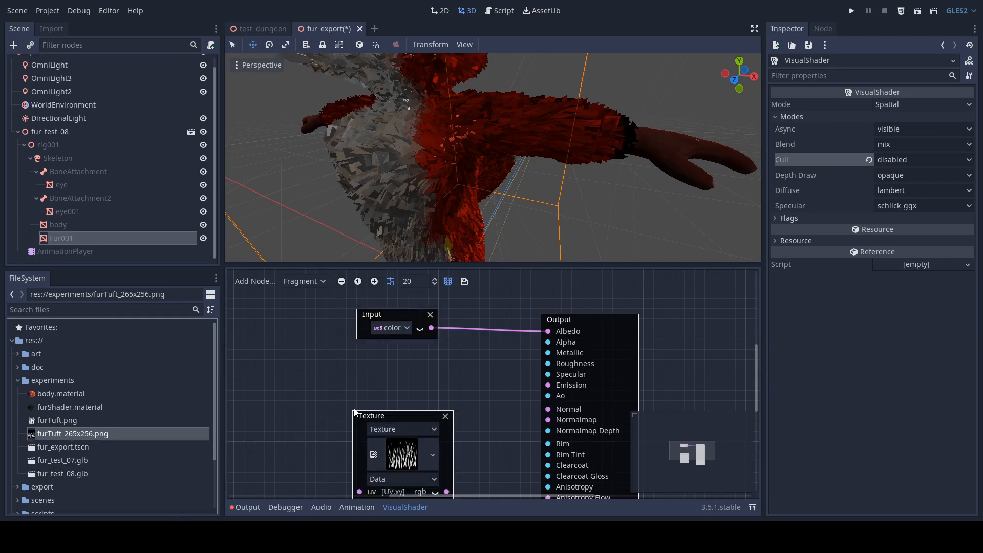
pyautogui.keyDown('ctrl'); pyautogui.scroll(3, 395, 414); pyautogui.keyUp('ctrl')
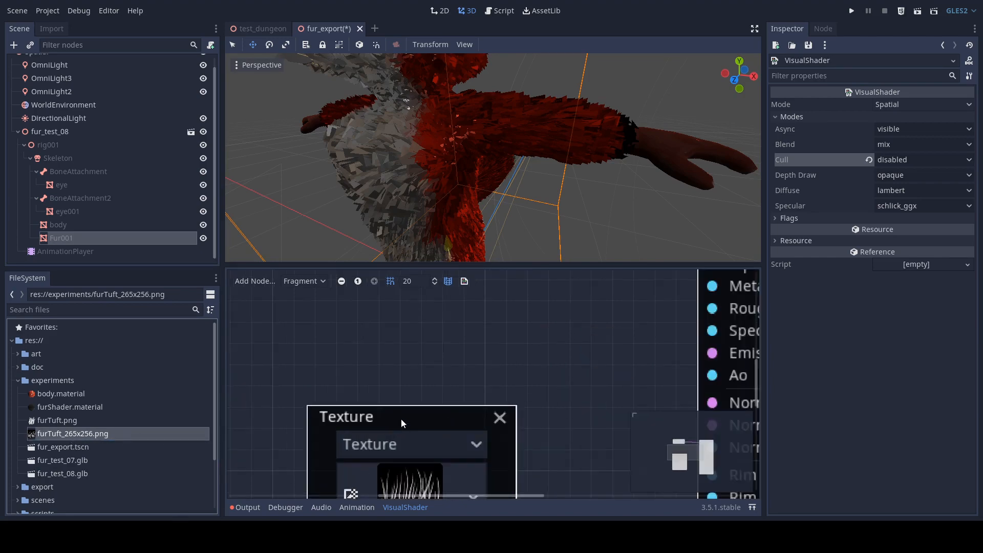
pyautogui.scroll(-2, 384, 404)
pyautogui.keyDown('ctrl'); pyautogui.scroll(-6, 365, 388); pyautogui.keyUp('ctrl')
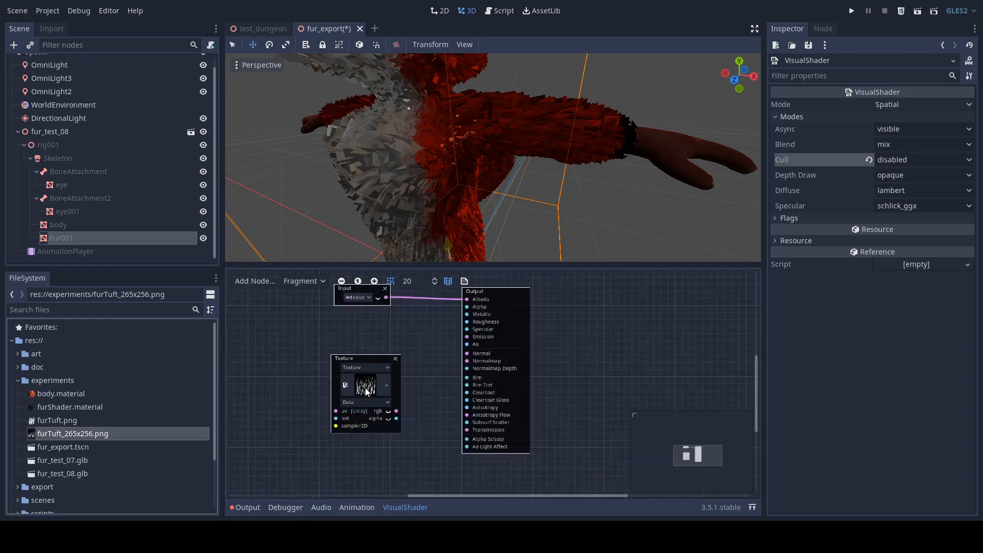
# Place the fur tuft Texture node below the color Input node and connect its rgb output to the Output node's Alpha
pyautogui.keyDown('ctrl'); pyautogui.scroll(2, 365, 387); pyautogui.keyUp('ctrl')
pyautogui.moveTo(403, 322); pyautogui.dragTo(410, 379, button='middle')
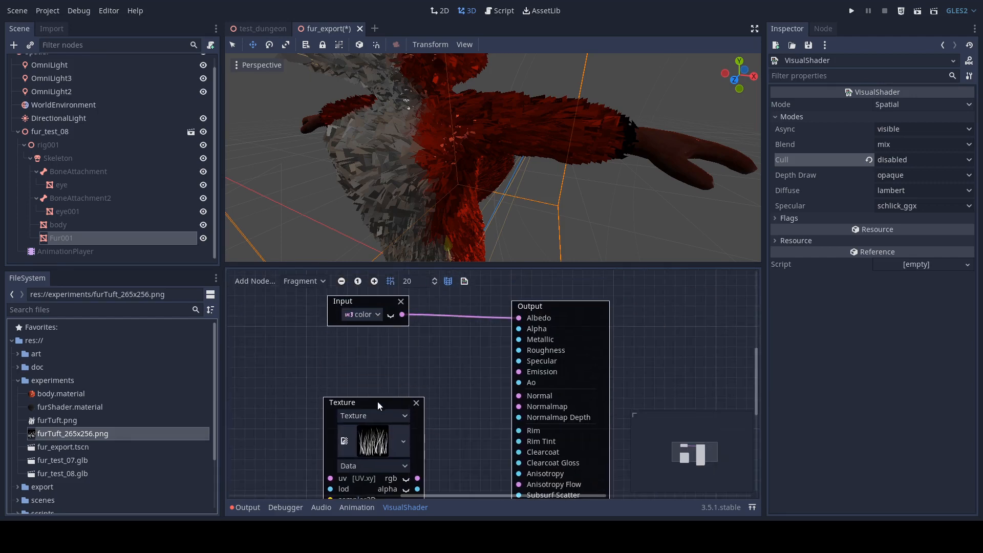
pyautogui.moveTo(377, 401); pyautogui.dragTo(331, 362)
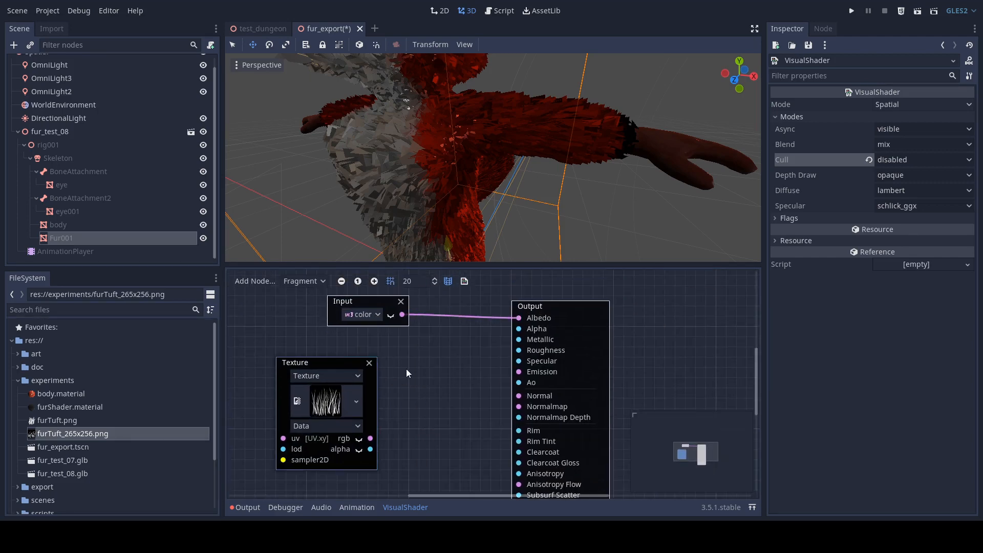
pyautogui.moveTo(370, 438); pyautogui.dragTo(396, 427)
pyautogui.moveTo(438, 378); pyautogui.dragTo(516, 332)
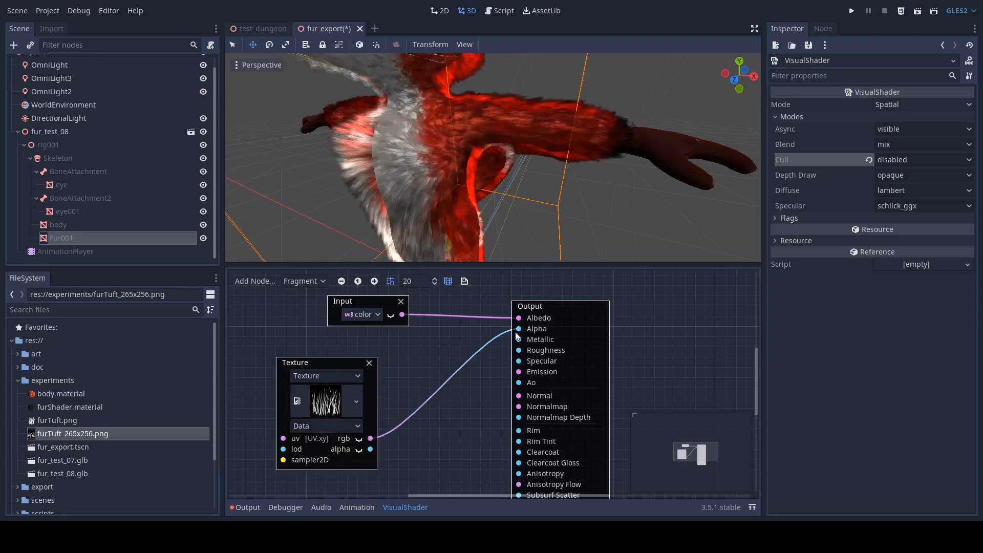
pyautogui.moveTo(387, 168); pyautogui.dragTo(409, 146, button='middle')
pyautogui.scroll(5, 374, 182)
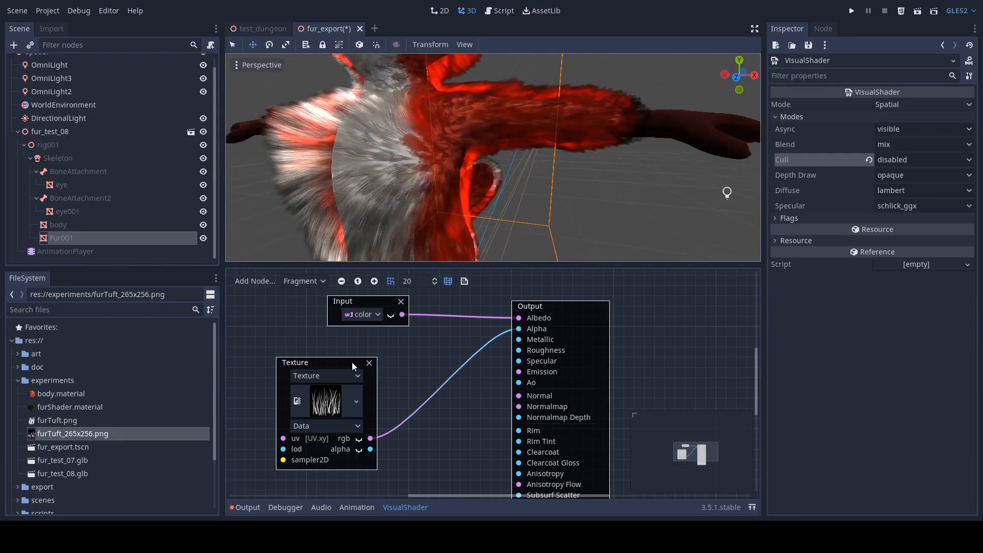
pyautogui.moveTo(351, 361); pyautogui.dragTo(331, 341)
# Add a ScalarUniform node to the shader graph and place it below the Texture node
pyautogui.scroll(-5, 414, 397)
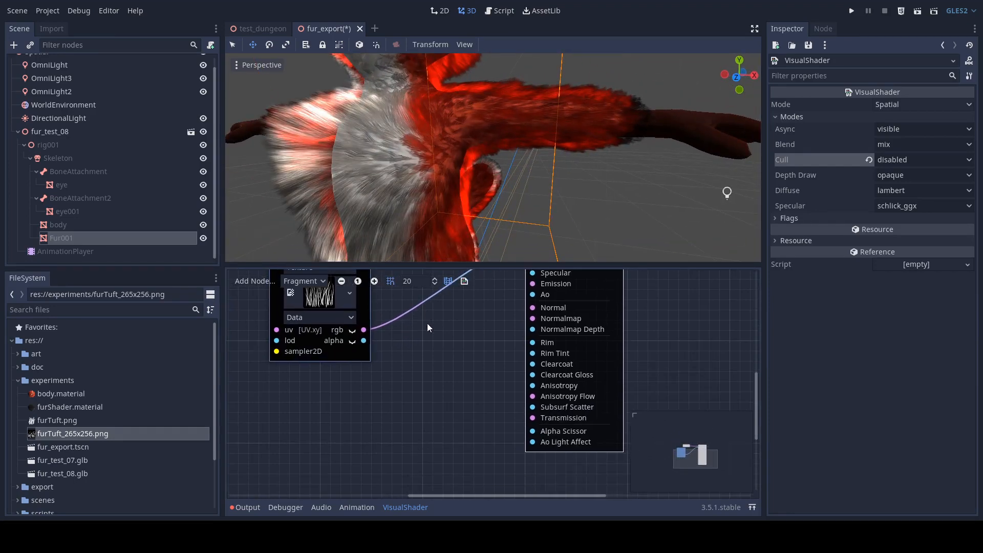
pyautogui.rightClick(391, 393)
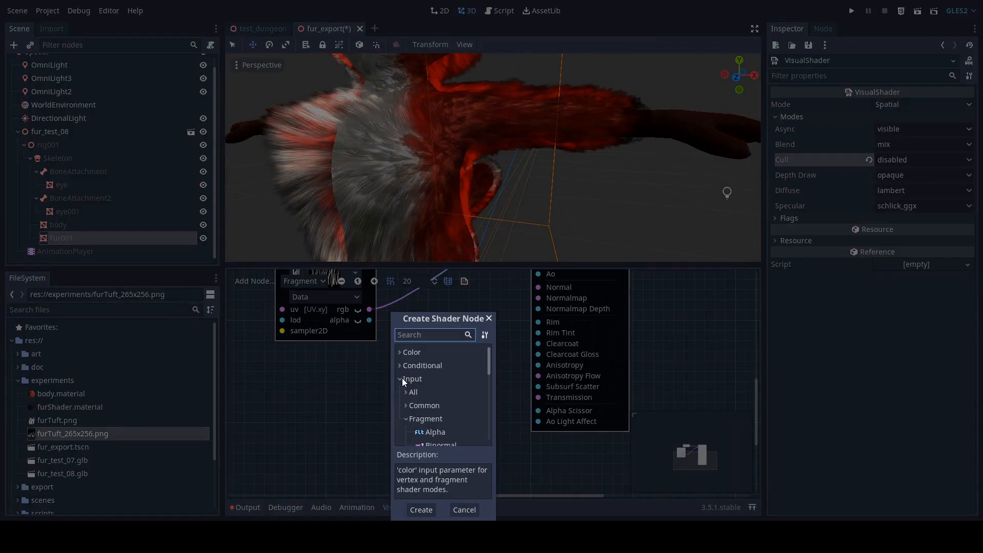
pyautogui.click(401, 377)
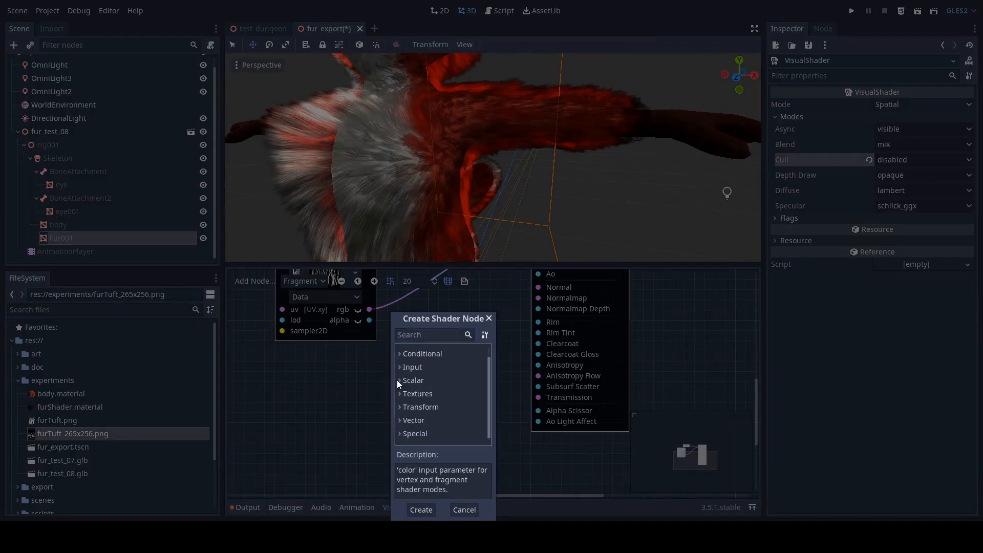
pyautogui.click(398, 380)
pyautogui.scroll(-2, 404, 380)
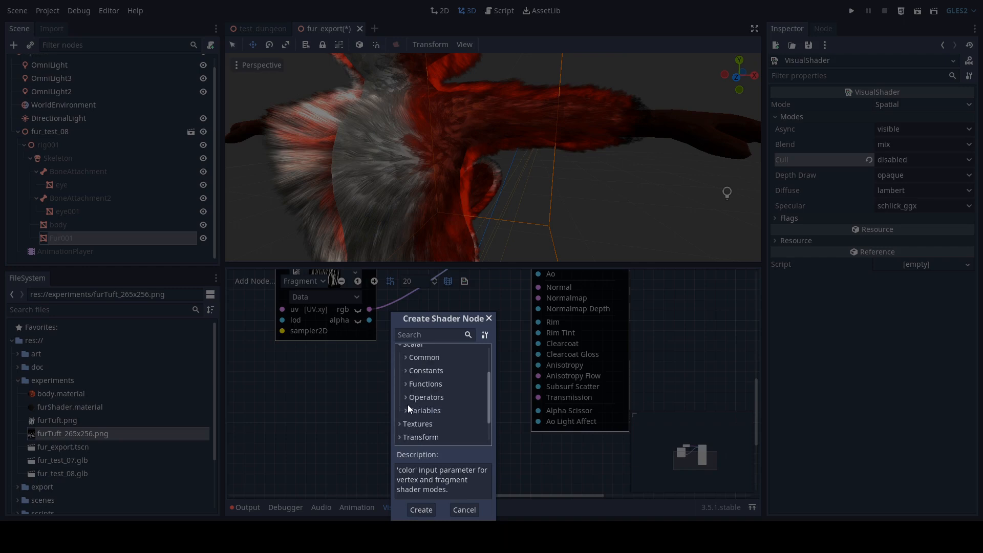
pyautogui.click(405, 410)
pyautogui.scroll(-1, 425, 411)
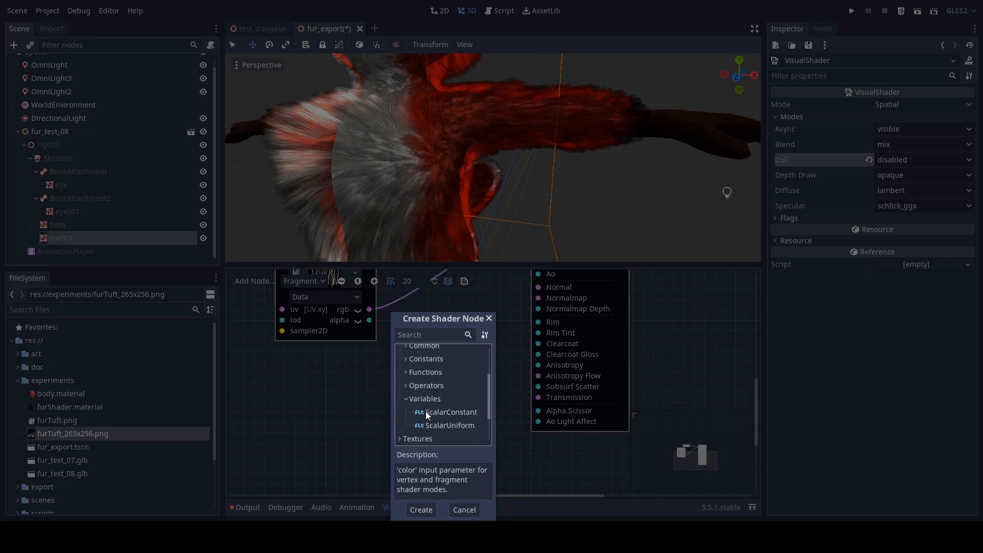
pyautogui.click(457, 426)
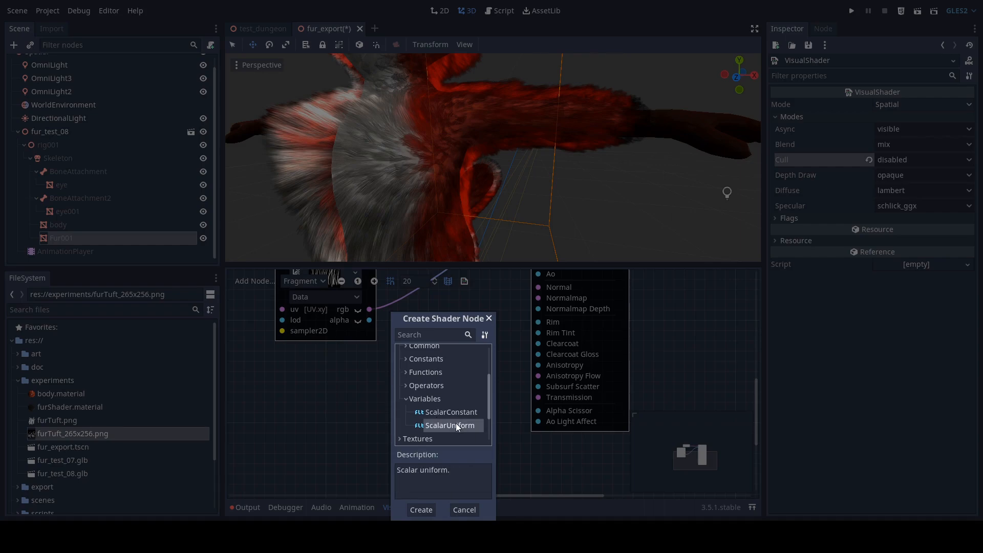
pyautogui.doubleClick(457, 424)
pyautogui.moveTo(440, 399); pyautogui.dragTo(367, 391)
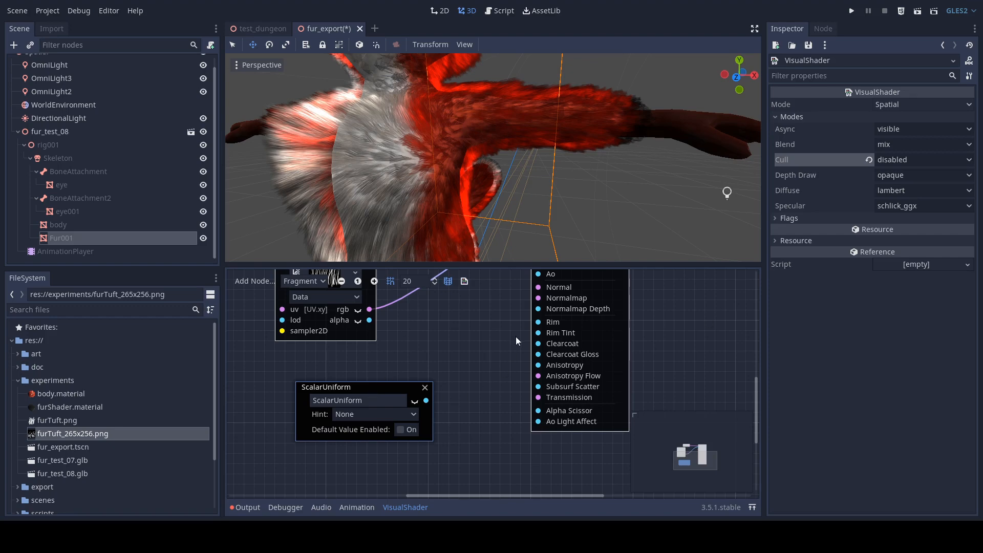
pyautogui.moveTo(355, 387)
pyautogui.mouseDown()
pyautogui.moveTo(364, 397)
pyautogui.moveTo(326, 391)
pyautogui.moveTo(337, 380)
pyautogui.mouseUp()
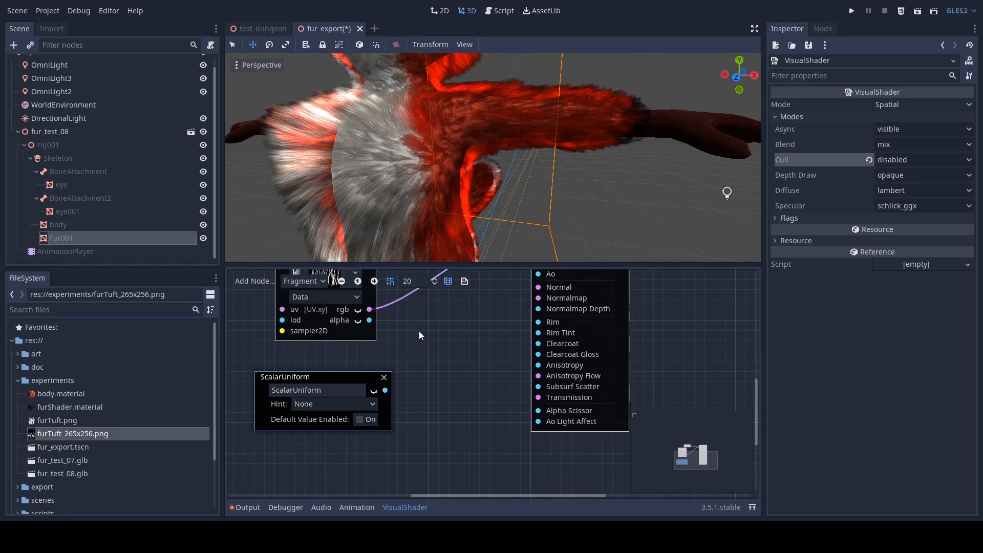
# Connect the ScalarUniform to the Output node's Alpha Scissor and line the node up with that input
pyautogui.scroll(3, 419, 332)
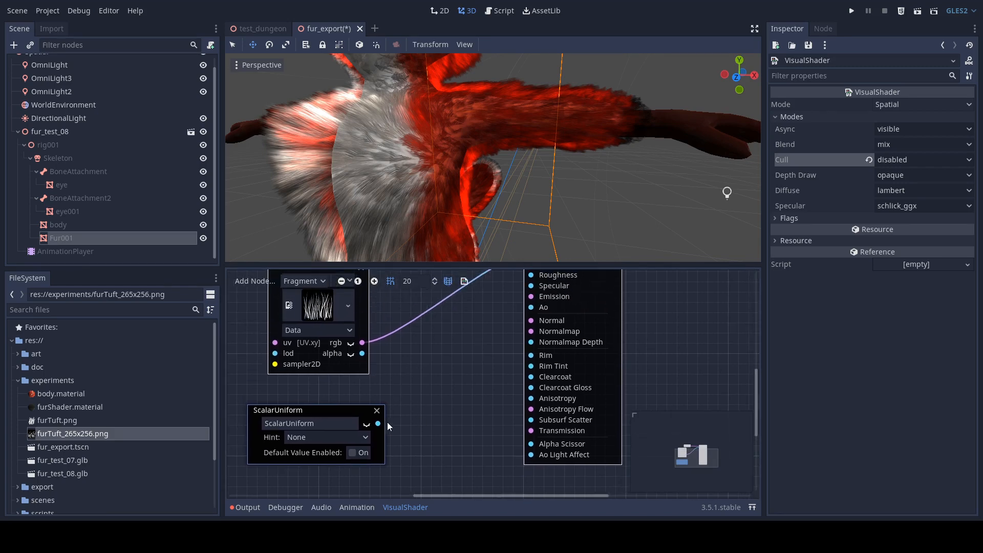
pyautogui.moveTo(358, 241); pyautogui.dragTo(337, 207, button='middle')
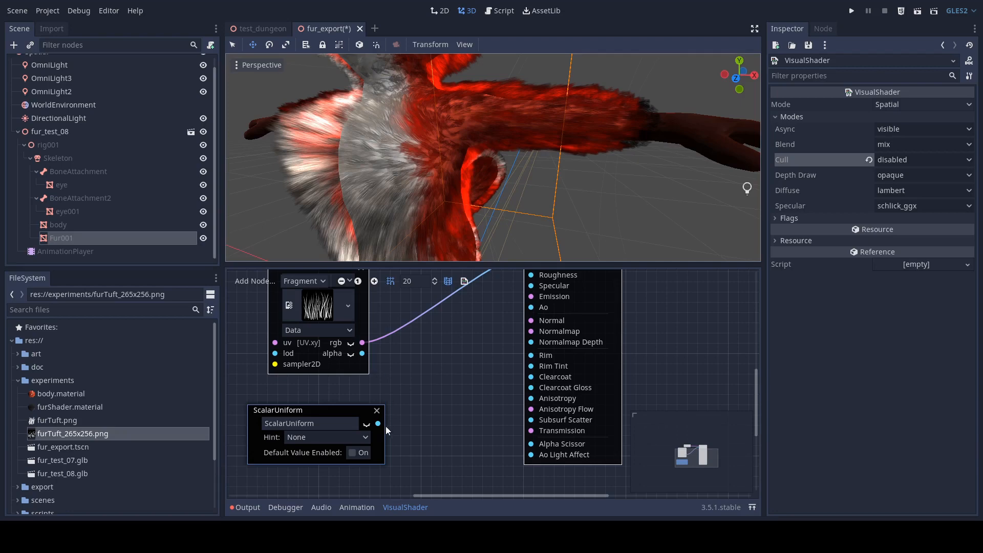
pyautogui.moveTo(378, 424); pyautogui.dragTo(530, 443)
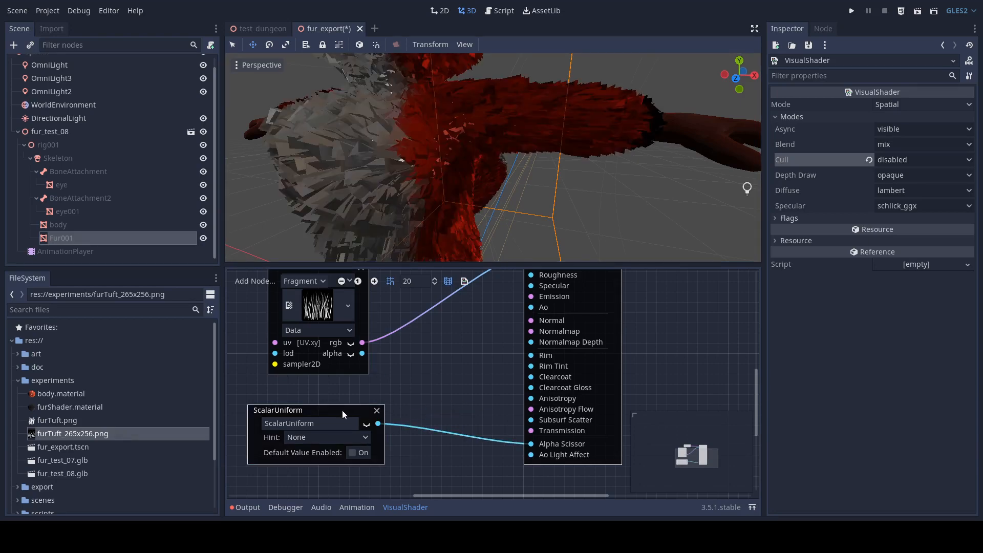
pyautogui.moveTo(342, 410); pyautogui.dragTo(362, 430)
# Enable the ScalarUniform's default value and set it to 0.5
pyautogui.moveTo(346, 125); pyautogui.dragTo(340, 155, button='middle')
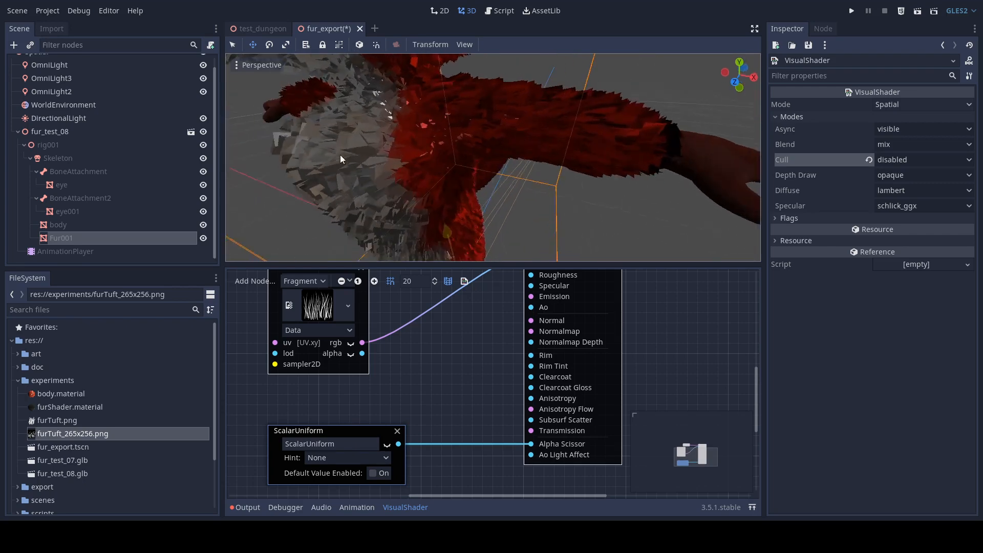
pyautogui.scroll(3, 340, 154)
pyautogui.click(373, 473)
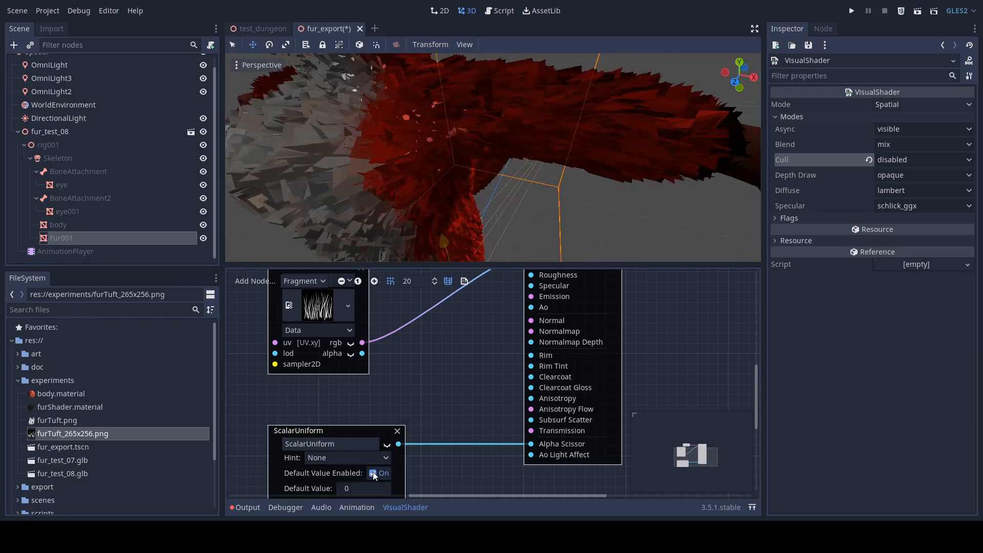
pyautogui.scroll(-3, 441, 367)
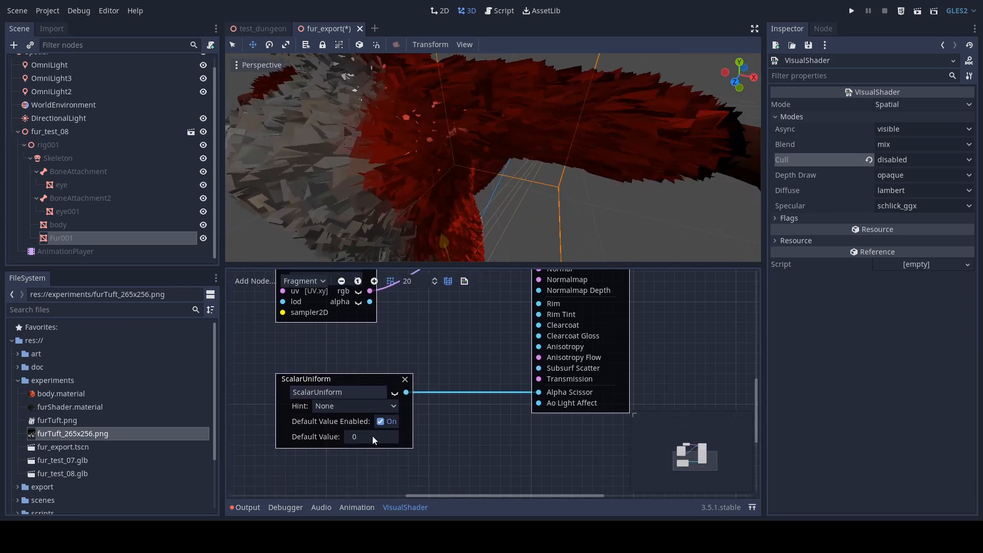
pyautogui.write('.5')
pyautogui.press('Return')
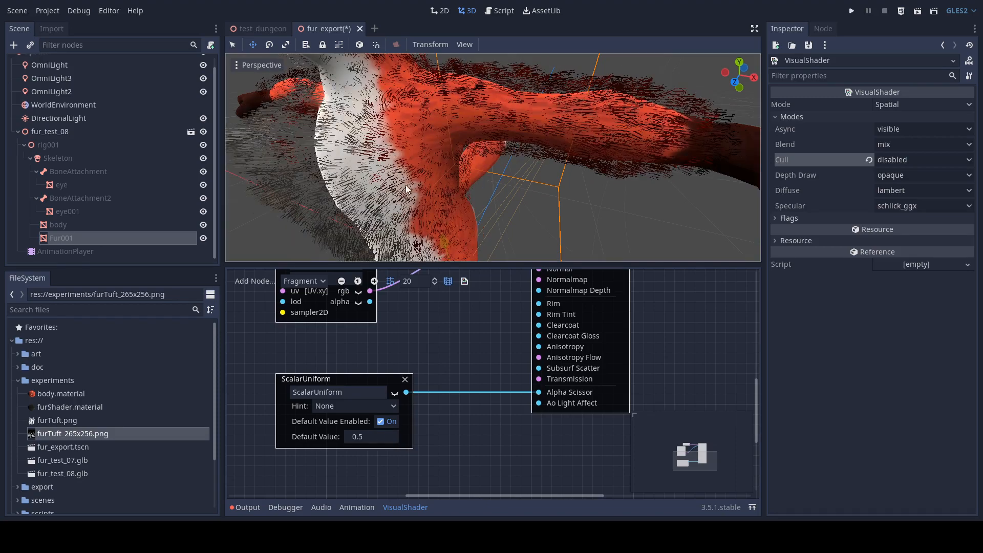
# Inspect the cut-out fur on the chest and arm, and set the ScalarUniform's default value to 0.3
pyautogui.scroll(3, 371, 152)
pyautogui.moveTo(358, 150); pyautogui.dragTo(453, 140, button='middle')
pyautogui.moveTo(438, 296); pyautogui.dragTo(477, 385, button='middle')
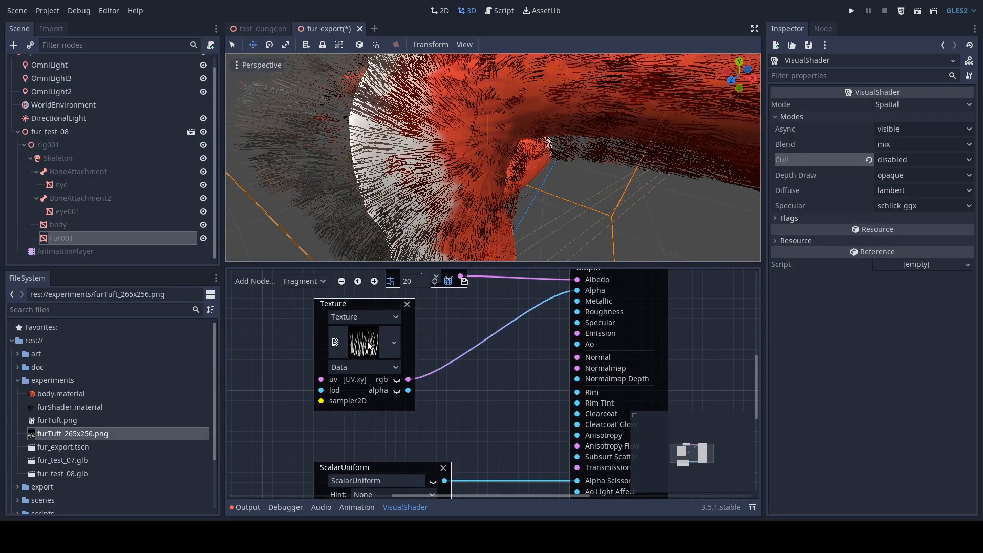
pyautogui.moveTo(382, 186); pyautogui.dragTo(471, 123, button='middle')
pyautogui.moveTo(459, 124); pyautogui.dragTo(445, 122, button='middle')
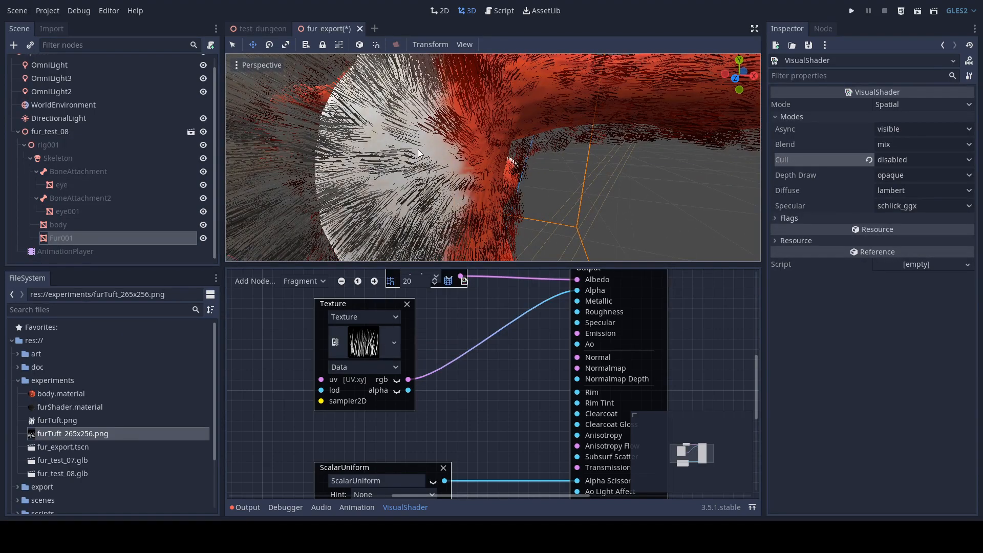
pyautogui.moveTo(418, 153)
pyautogui.mouseDown(button='middle')
pyautogui.moveTo(385, 172)
pyautogui.moveTo(413, 147)
pyautogui.mouseUp(button='middle')
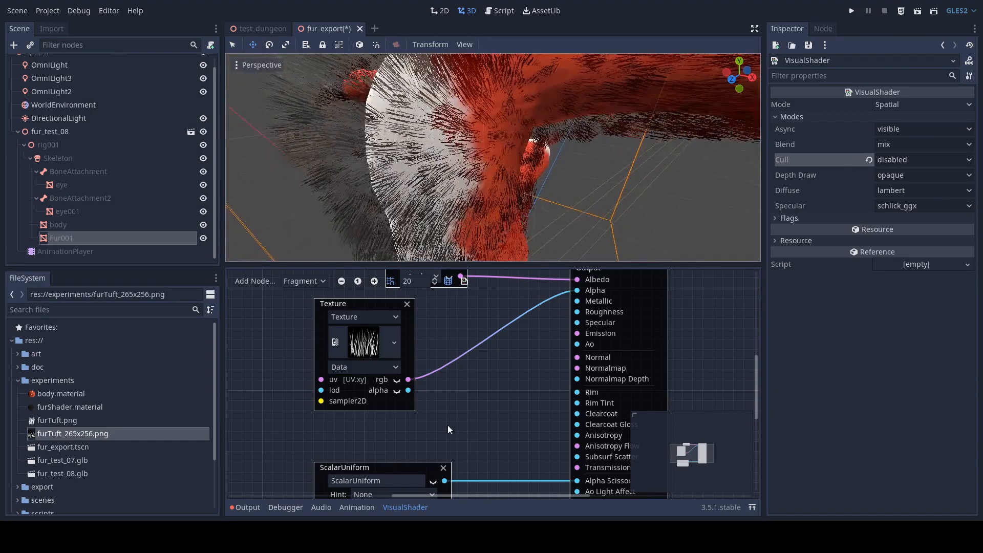
pyautogui.moveTo(467, 403); pyautogui.dragTo(458, 353, button='middle')
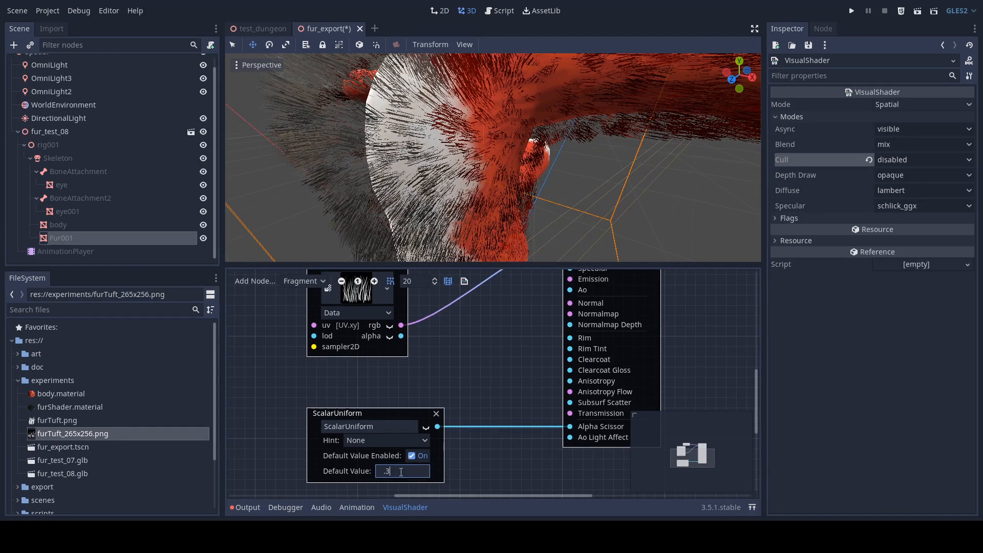
pyautogui.press('Return')
# Set the ScalarUniform's default value to 0.1 and check the fur density on the chest
pyautogui.moveTo(412, 170); pyautogui.dragTo(374, 168, button='middle')
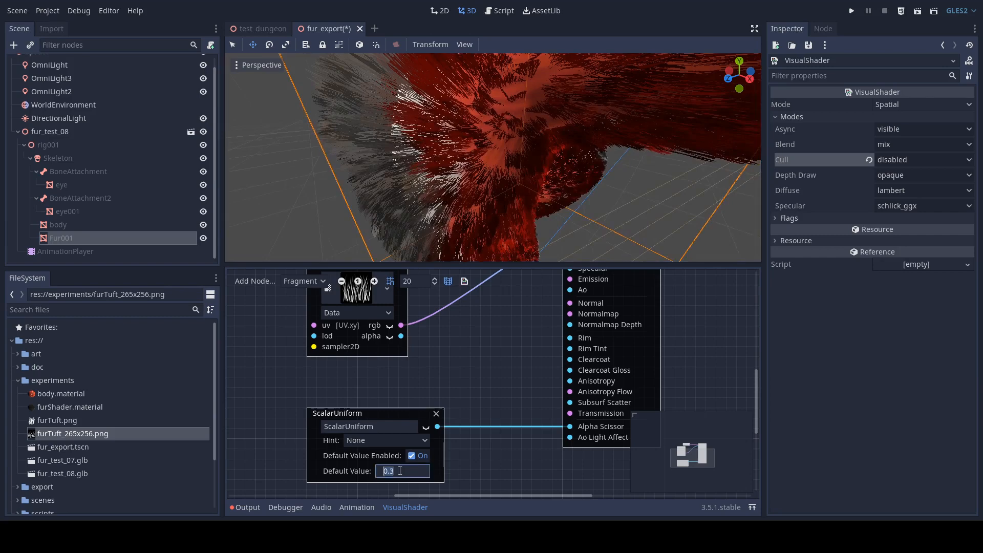
pyautogui.press('Return')
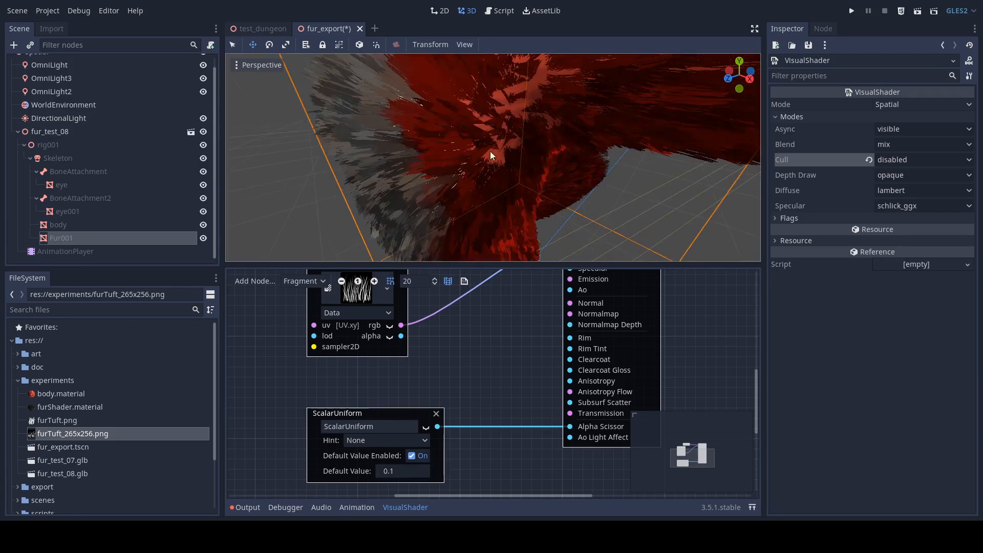
pyautogui.moveTo(490, 152); pyautogui.dragTo(450, 153, button='middle')
pyautogui.scroll(3, 532, 160)
pyautogui.scroll(-3, 458, 128)
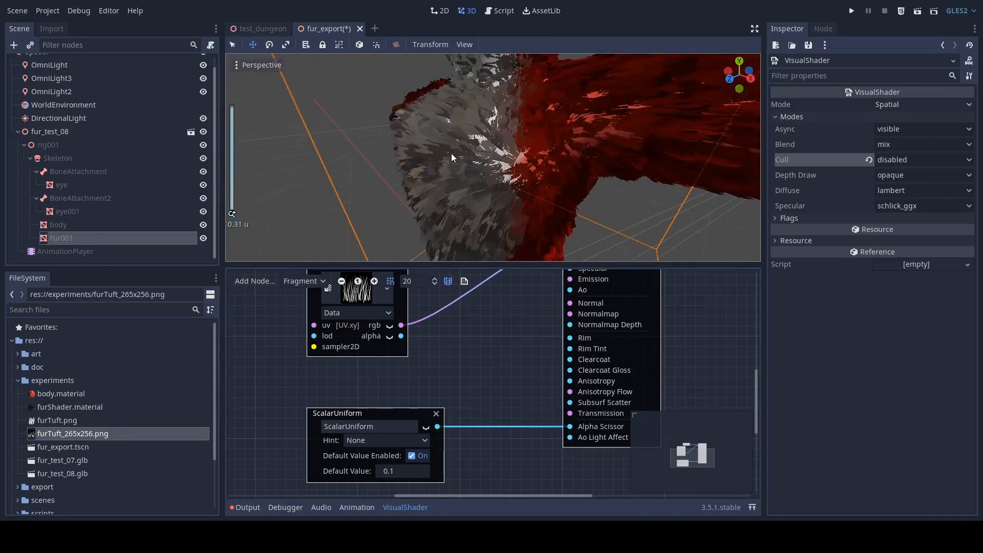
# Rename the ScalarUniform as Alpha_Scissor and move its node slightly down
pyautogui.click(379, 427)
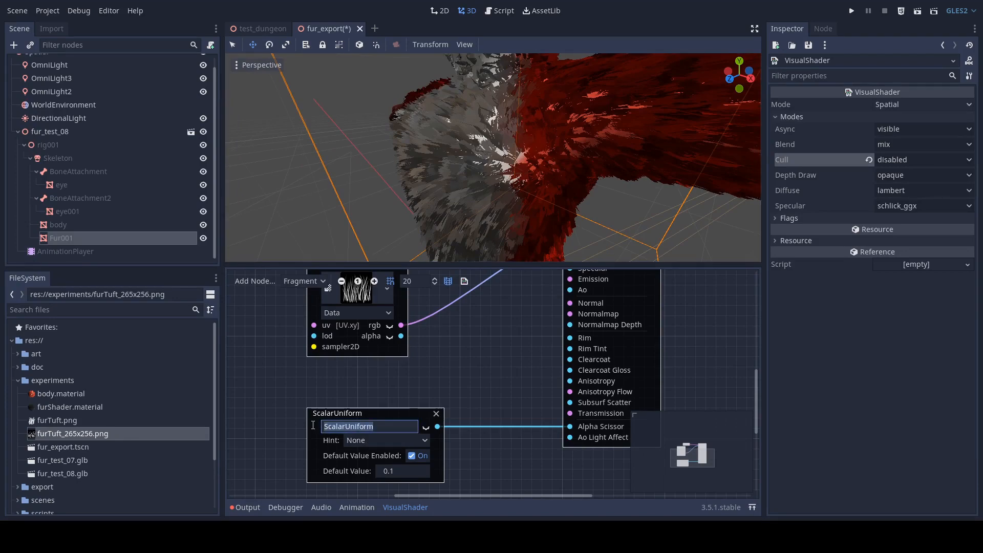
pyautogui.write('Alpha Scissor')
pyautogui.press('Return')
pyautogui.moveTo(401, 93); pyautogui.dragTo(425, 111, button='middle')
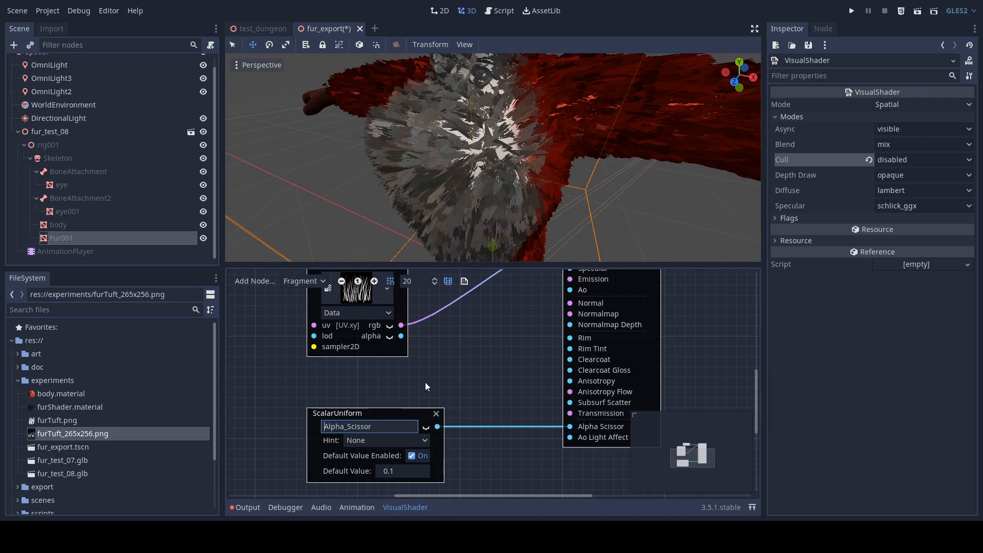
pyautogui.moveTo(398, 414); pyautogui.dragTo(407, 434)
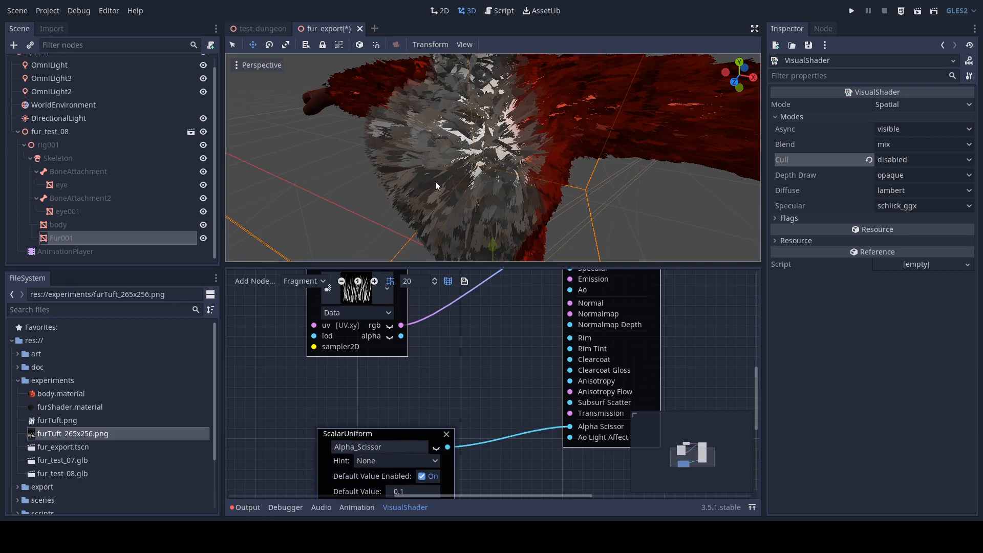
# Duplicate the Alpha_Scissor uniform node and place the copy between it and the Texture node
pyautogui.moveTo(435, 181); pyautogui.dragTo(462, 168, button='middle')
pyautogui.scroll(-5, 445, 164)
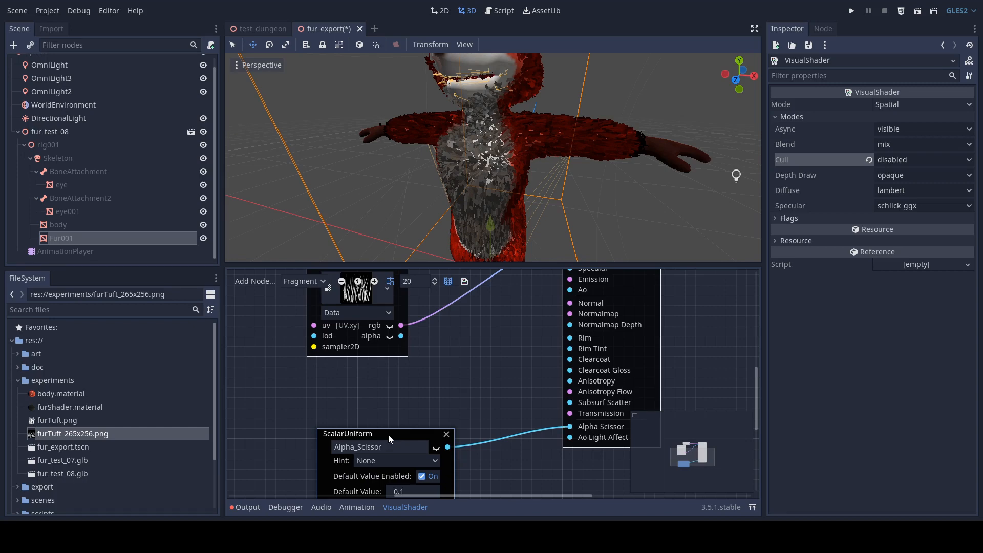
pyautogui.hotkey('ctrl', 'v')
pyautogui.moveTo(414, 441); pyautogui.dragTo(297, 376)
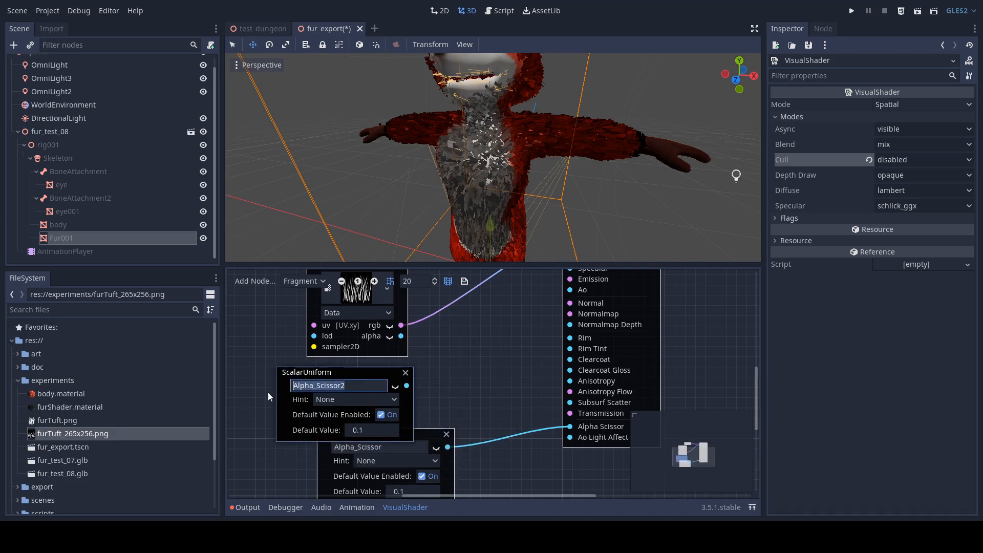
# Rename the copied uniform as Transmission and connect it to the Output node's Transmission, moving the Alpha_Scissor node clear of it
pyautogui.write('Transmission')
pyautogui.press('Return')
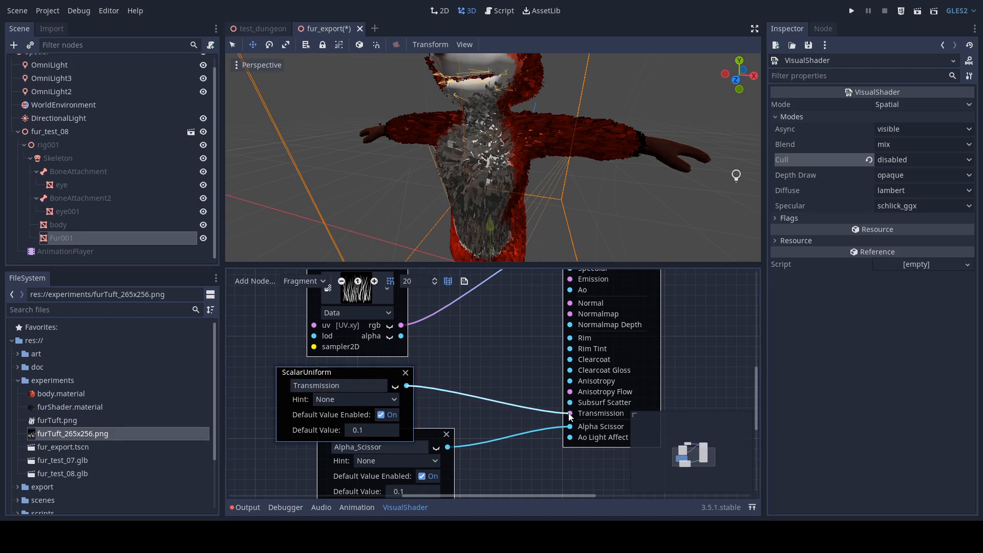
pyautogui.moveTo(570, 417); pyautogui.dragTo(570, 414)
pyautogui.moveTo(427, 434); pyautogui.dragTo(434, 456)
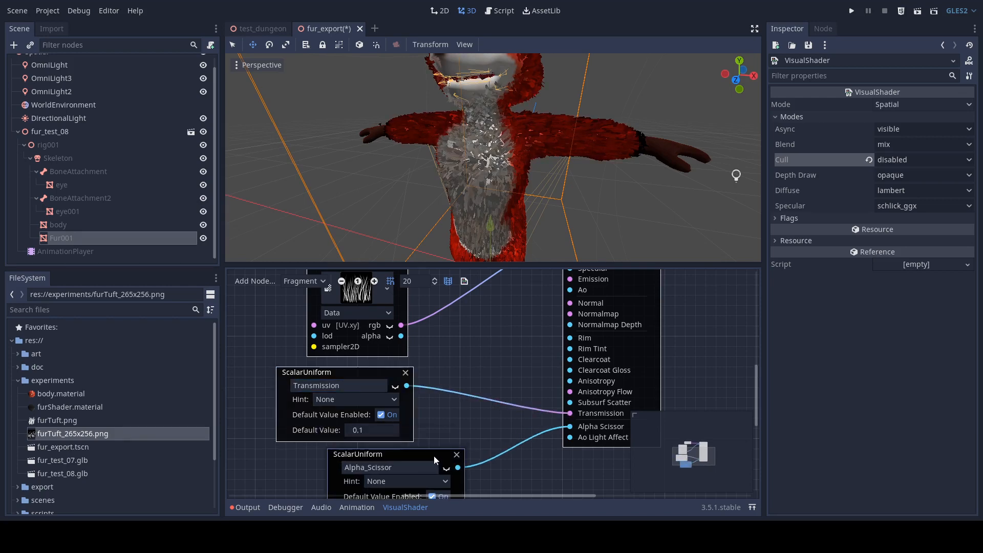
# Set the Transmission uniform's default value to 0.2 while viewing the chest fur up close
pyautogui.scroll(5, 501, 102)
pyautogui.moveTo(407, 170); pyautogui.dragTo(463, 160, button='middle')
pyautogui.scroll(4, 505, 159)
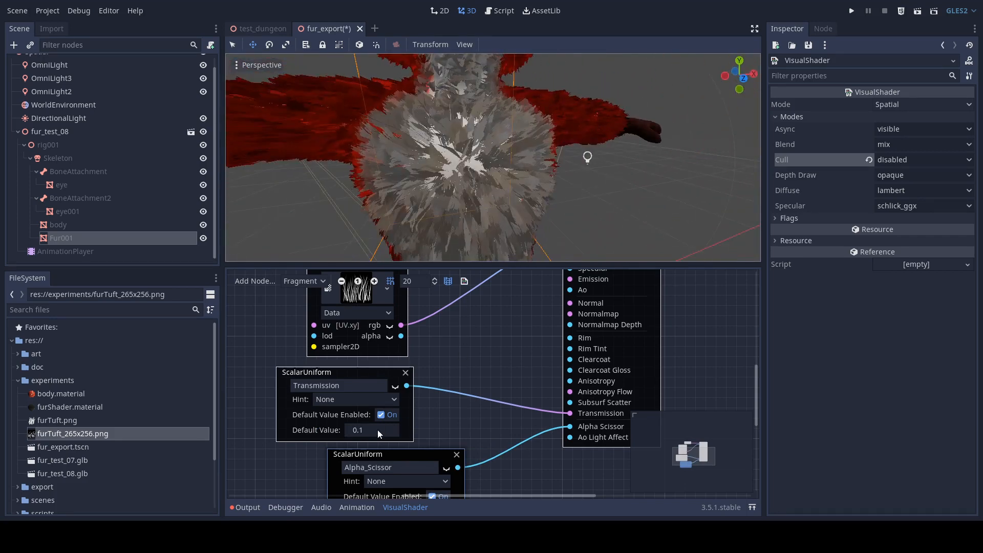
pyautogui.press('Return')
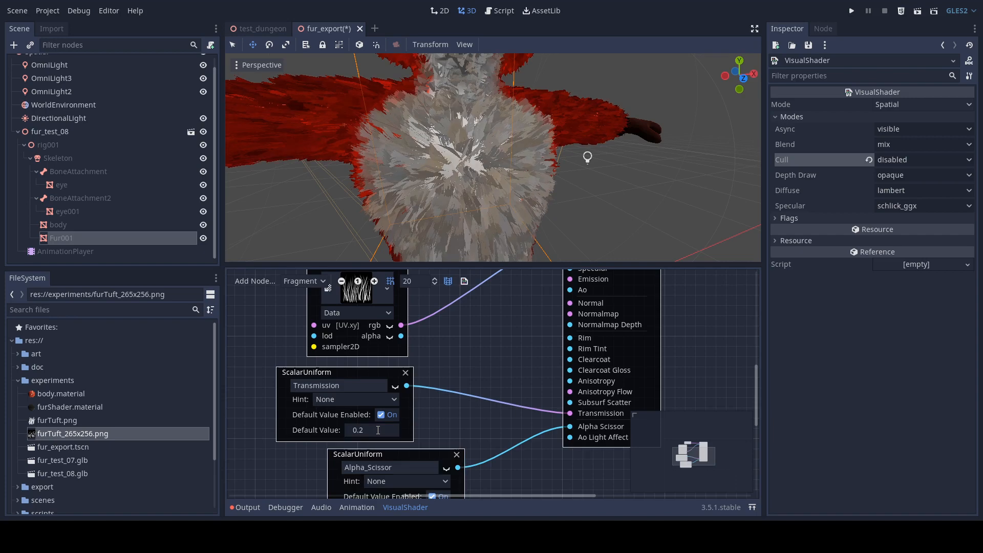
# Set the Transmission uniform's default value to 0.7 and check the fur's brightness from the front and side
pyautogui.scroll(-3, 524, 121)
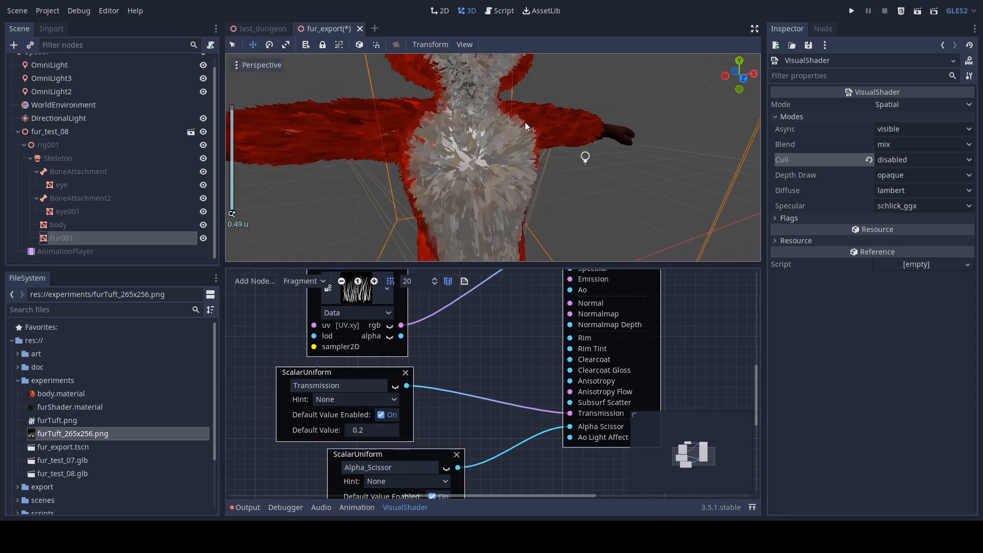
pyautogui.click(378, 432)
pyautogui.write('.7')
pyautogui.press('Return')
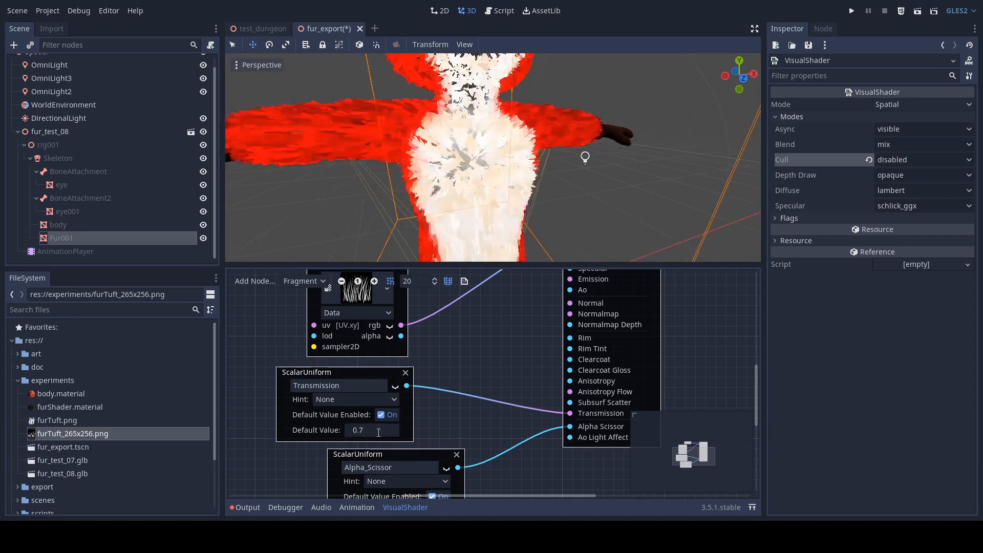
pyautogui.moveTo(600, 147); pyautogui.dragTo(480, 146, button='middle')
pyautogui.scroll(-5, 480, 147)
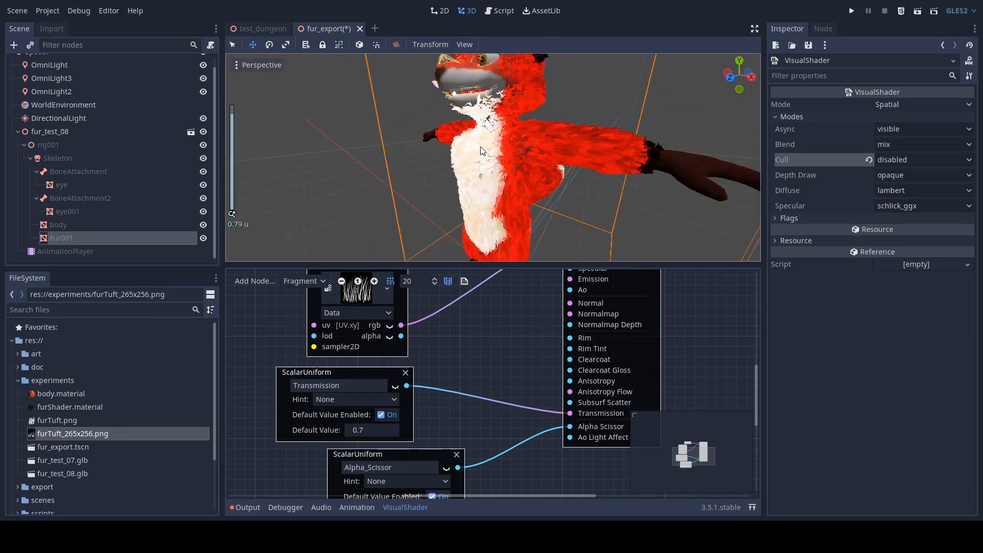
pyautogui.scroll(4, 481, 146)
# Set the Transmission uniform's default value to 0.1 and inspect the fox's chest and arm fur
pyautogui.click(372, 430)
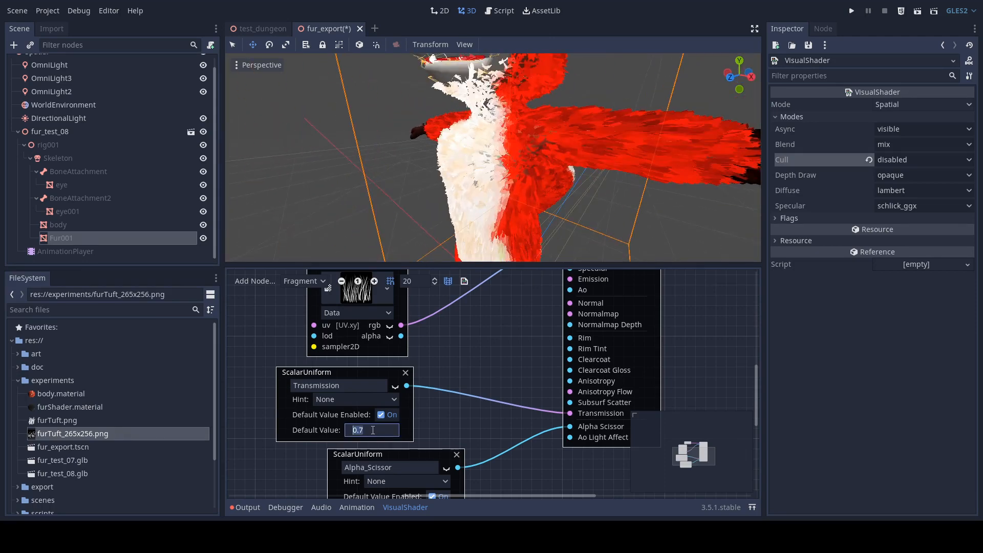
pyautogui.press('Return')
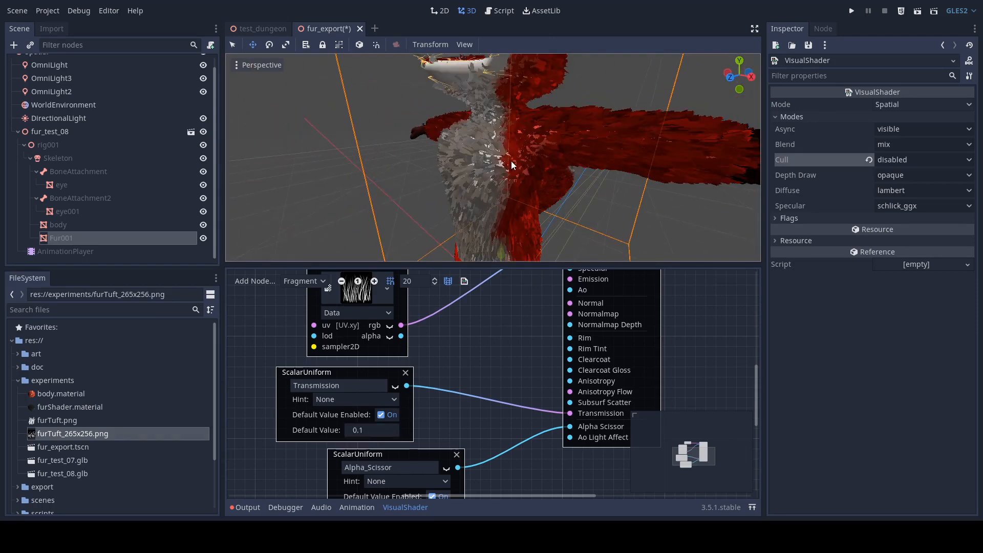
pyautogui.moveTo(511, 161); pyautogui.dragTo(523, 192, button='middle')
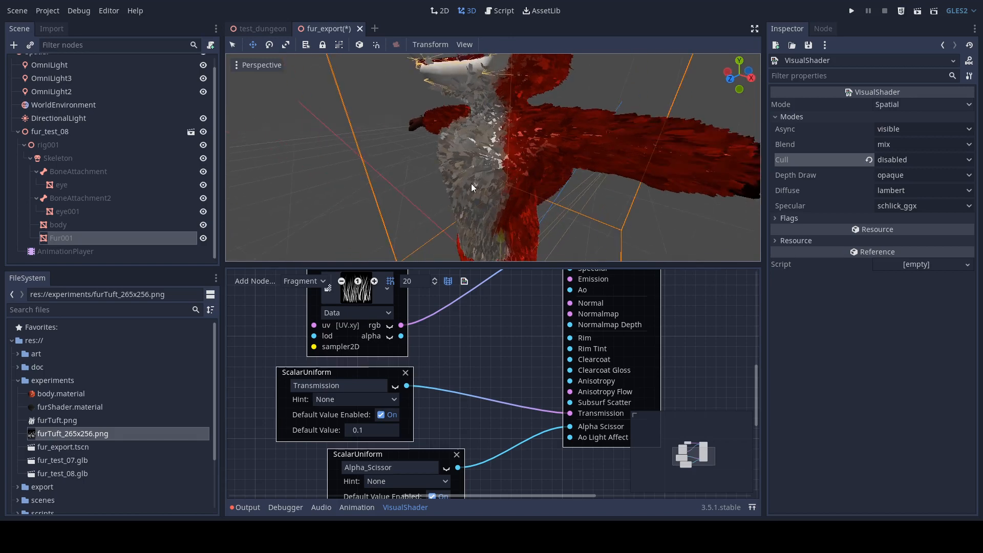
pyautogui.scroll(-5, 462, 178)
pyautogui.moveTo(465, 176); pyautogui.dragTo(530, 158, button='middle')
pyautogui.scroll(4, 487, 162)
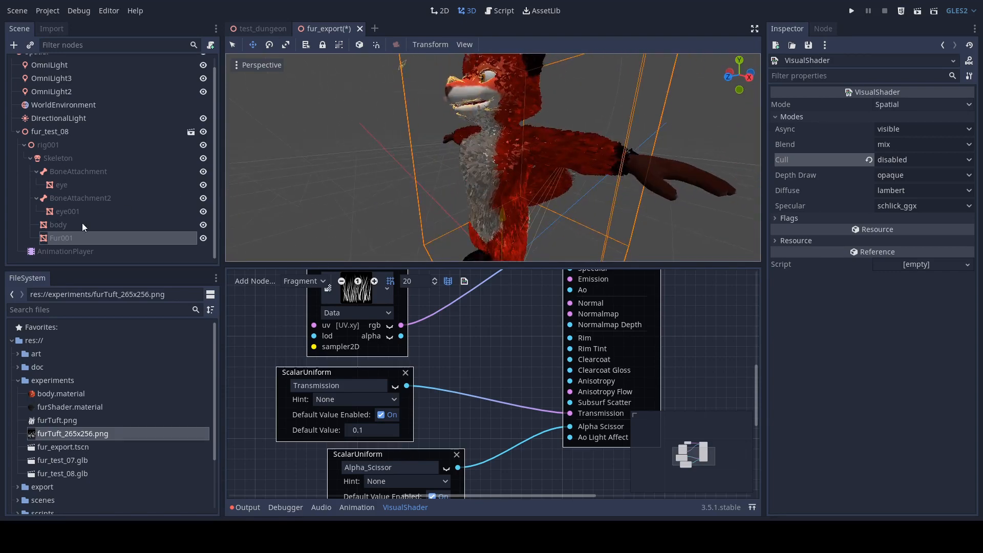
# Play the fox's walk_loop animation from its AnimationPlayer and view the moving fur up close
pyautogui.click(59, 133)
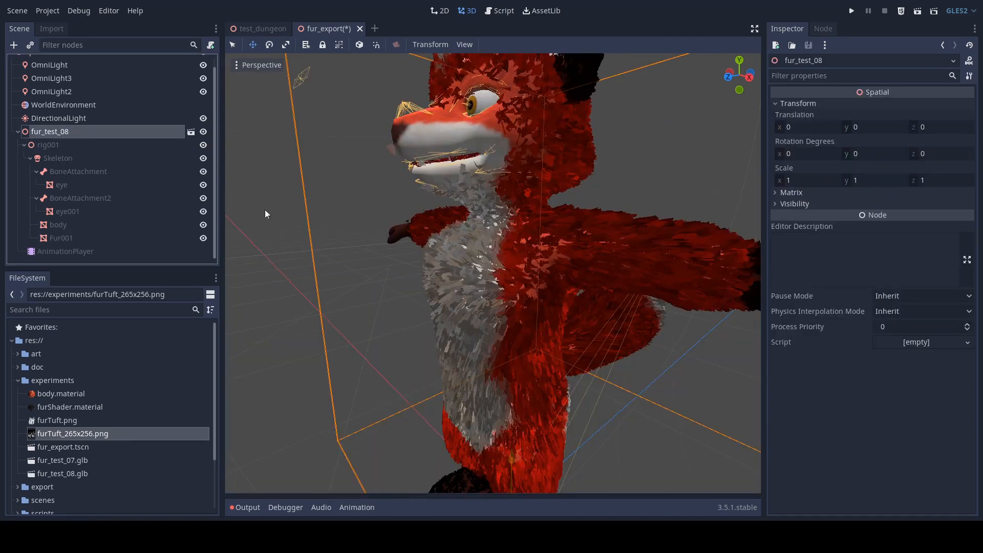
pyautogui.scroll(-5, 419, 238)
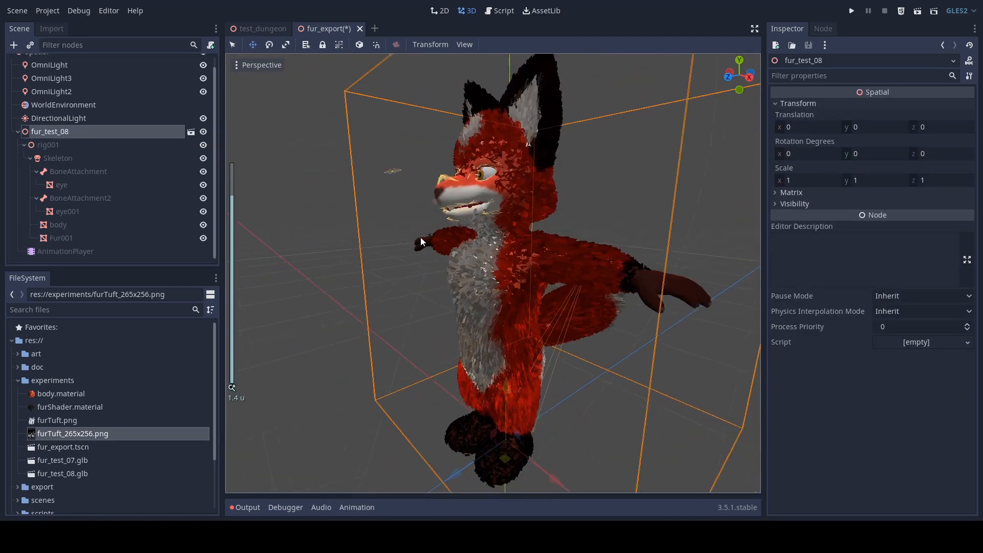
pyautogui.click(74, 252)
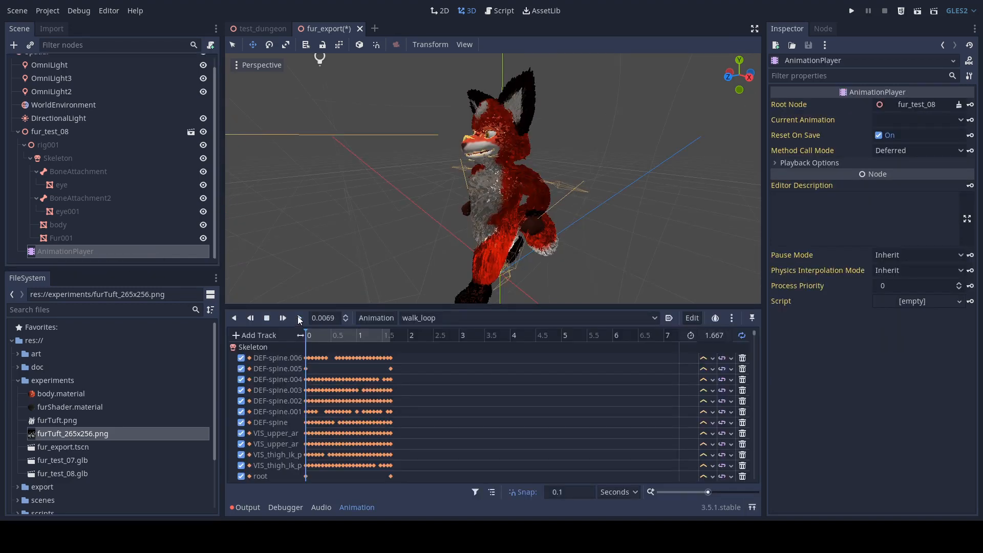
pyautogui.moveTo(357, 171); pyautogui.dragTo(308, 189, button='middle')
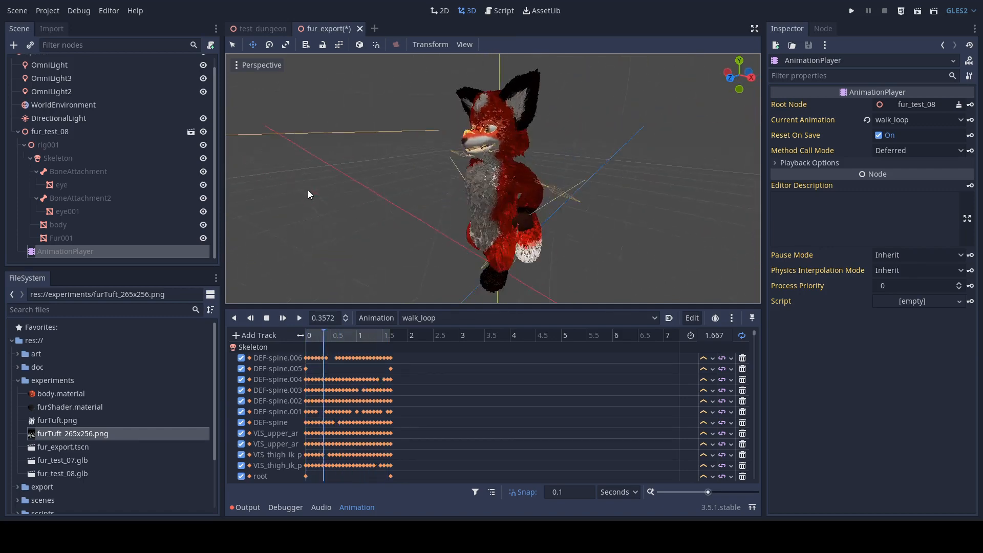
pyautogui.scroll(3, 399, 181)
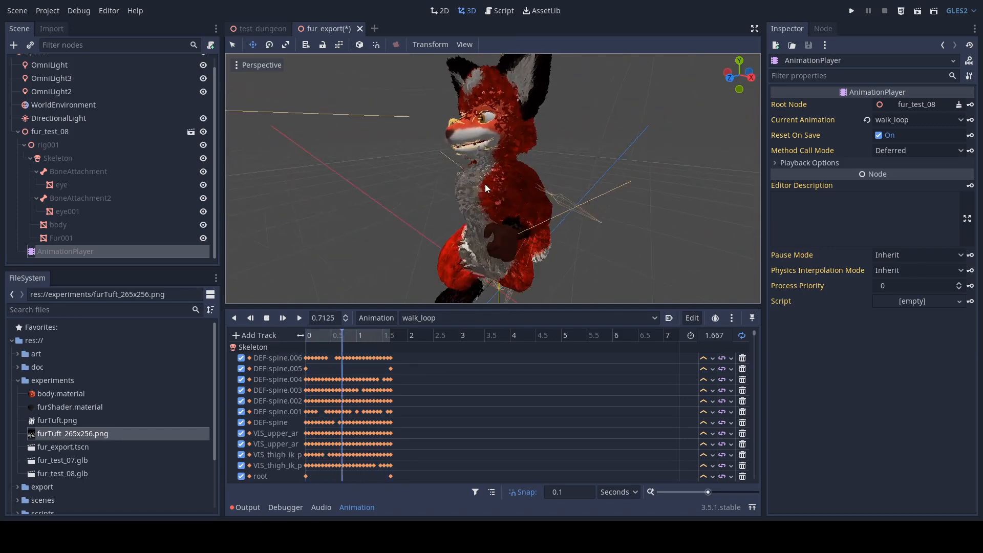
# Open the Fur001 mesh's ShaderMaterial and expose its shader parameters
pyautogui.click(62, 238)
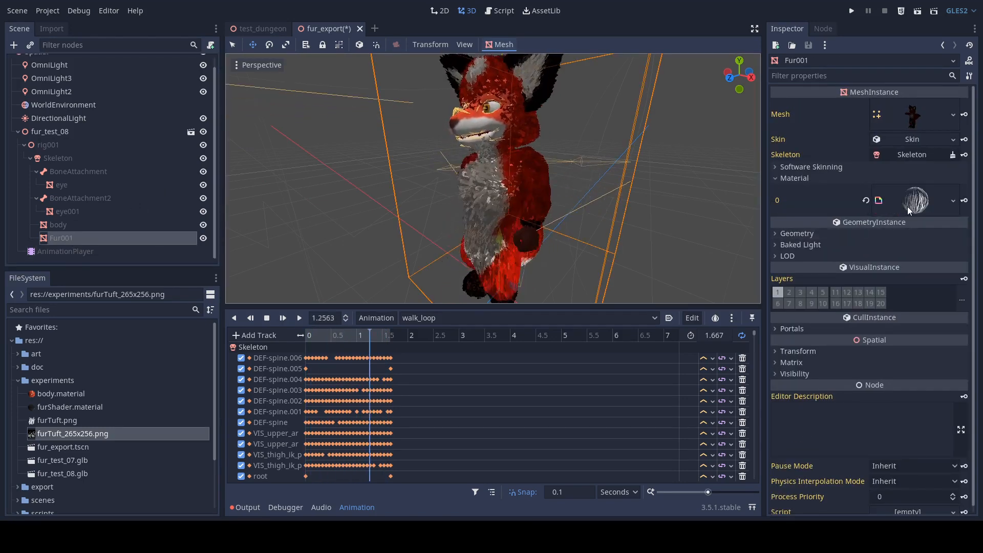
pyautogui.click(909, 205)
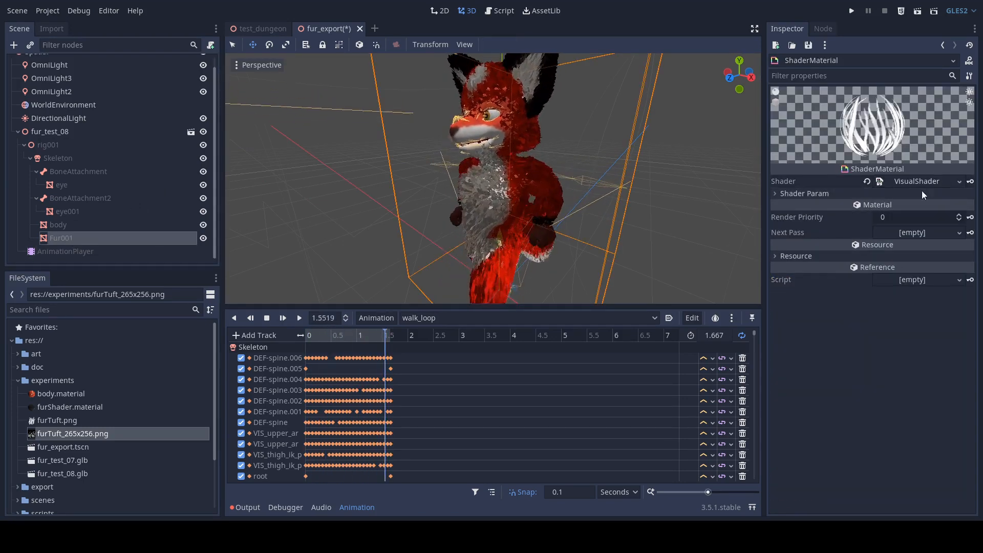
pyautogui.click(774, 193)
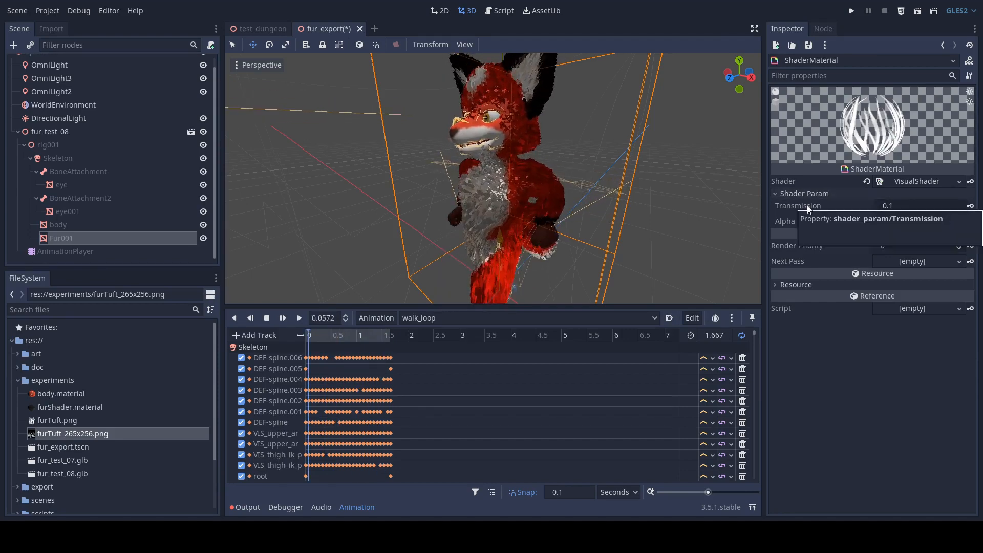
# Set the fur material's Transmission shader parameter to 0.2
pyautogui.click(884, 207)
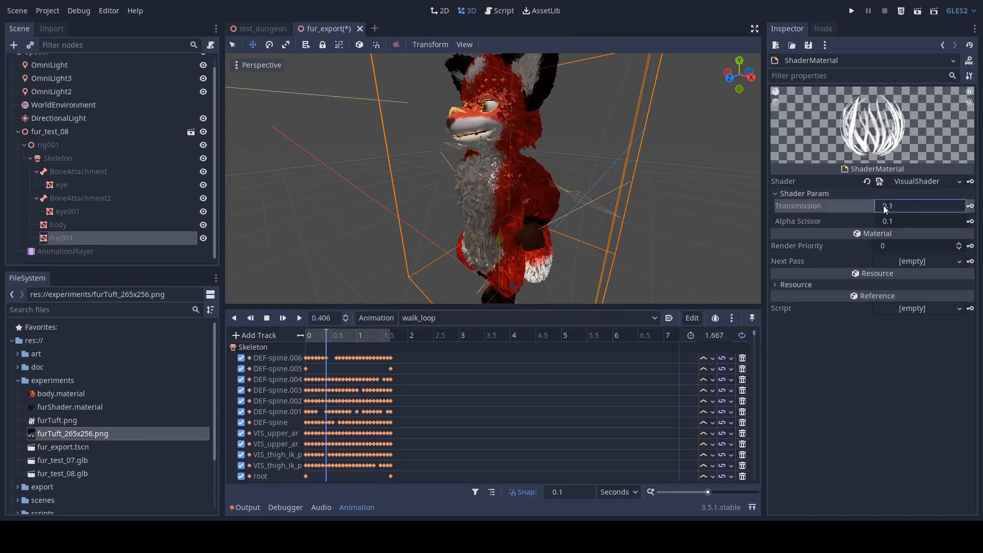
pyautogui.write('.2')
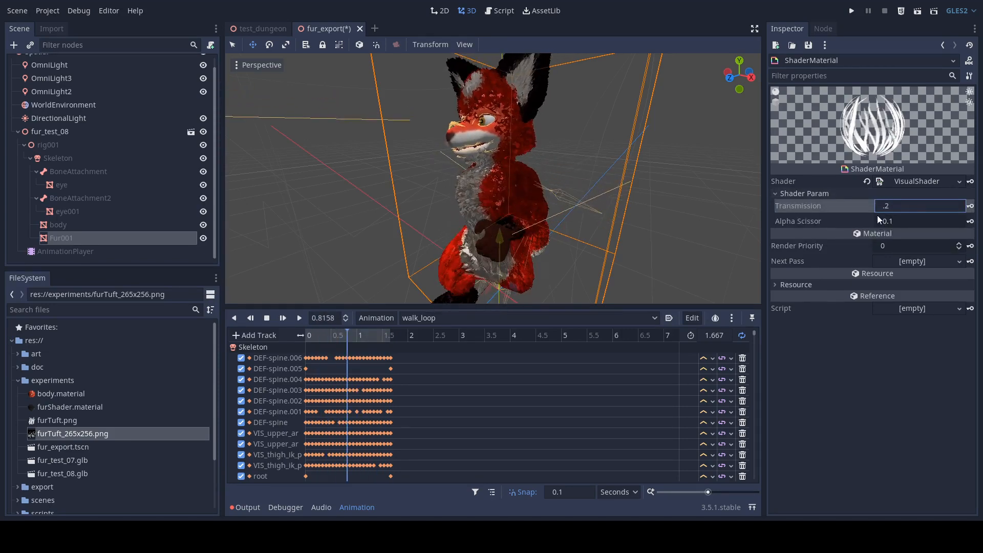
pyautogui.press('Return')
# Set the fur material's Transmission shader parameter to 0.4 and view the walking fox from several angles
pyautogui.click(900, 207)
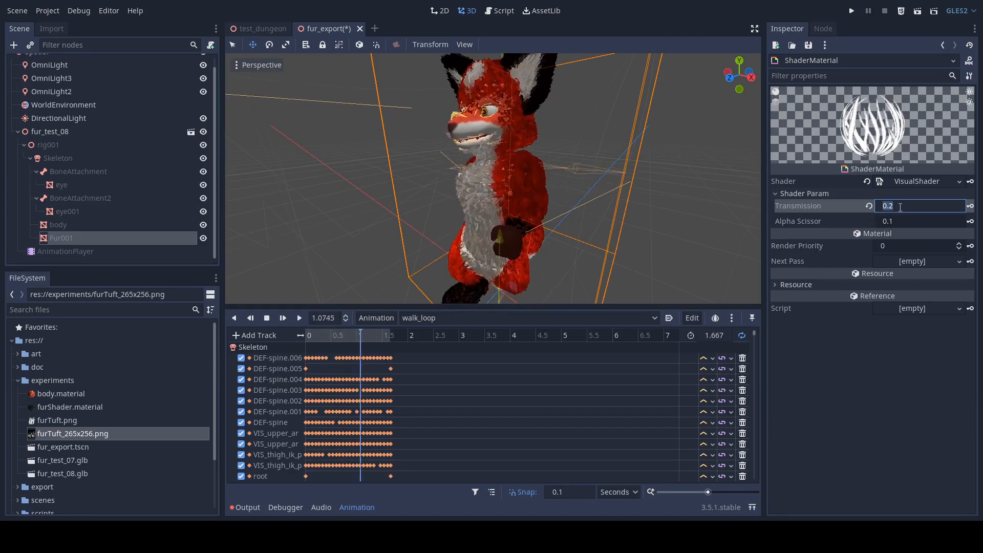
pyautogui.write('.4')
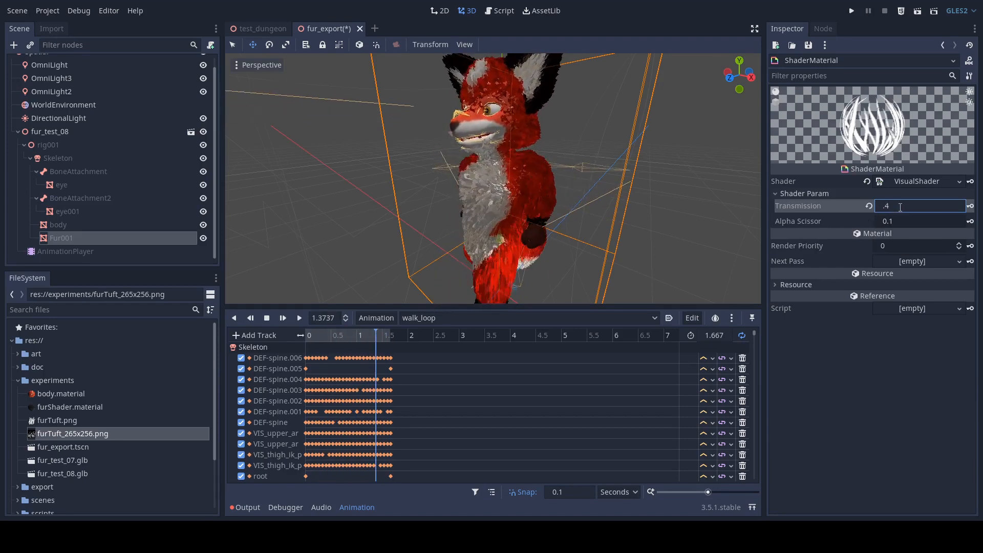
pyautogui.press('Return')
pyautogui.scroll(-3, 476, 187)
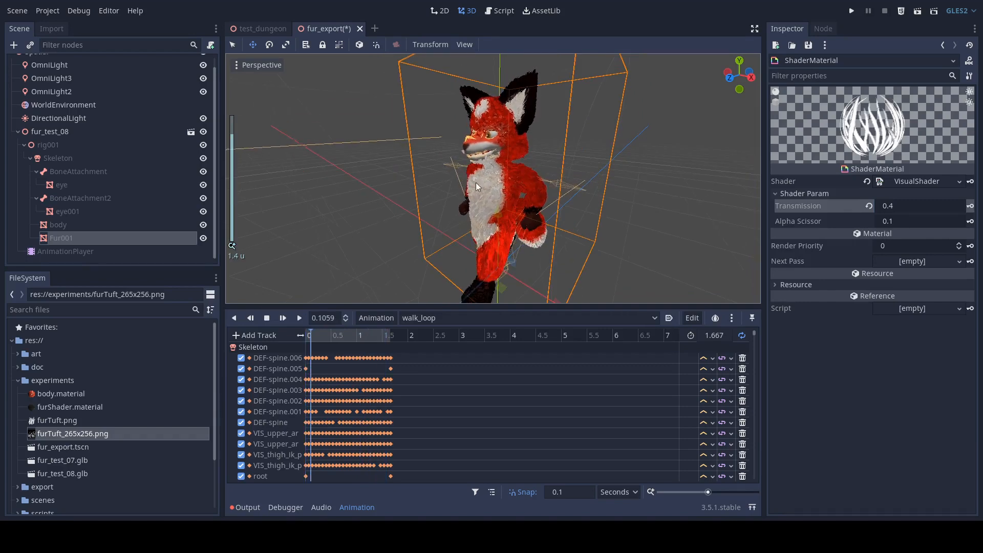
pyautogui.moveTo(476, 187); pyautogui.dragTo(467, 167, button='middle')
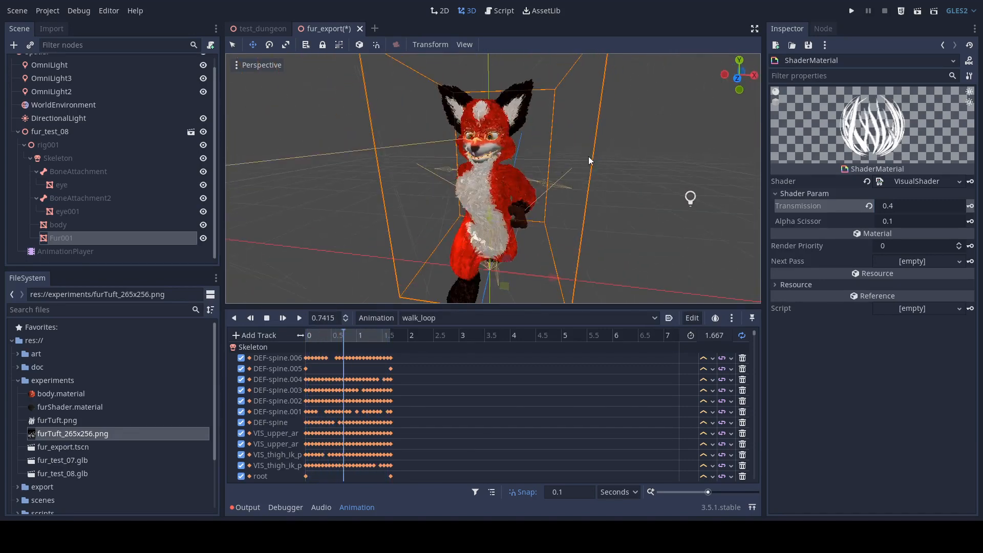
pyautogui.moveTo(588, 160); pyautogui.dragTo(563, 152, button='middle')
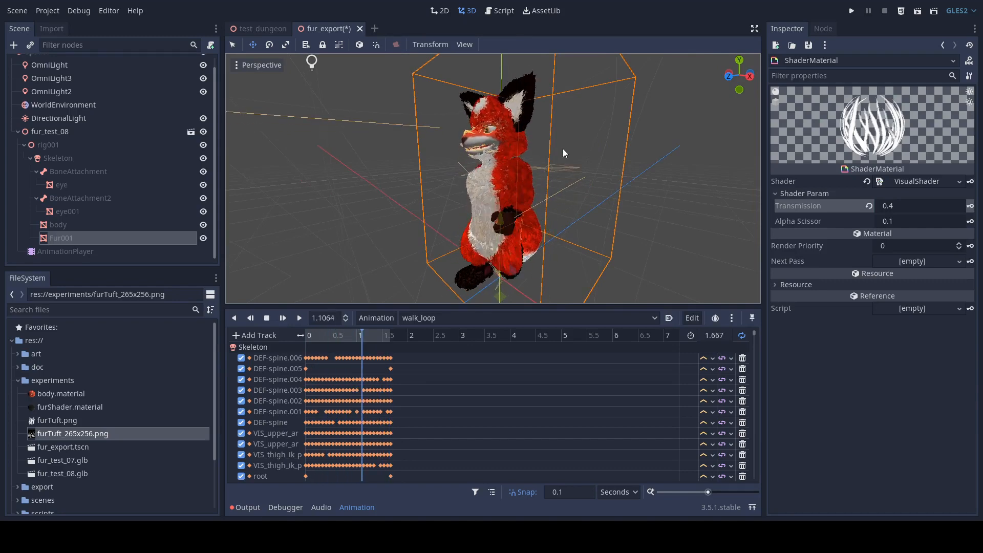